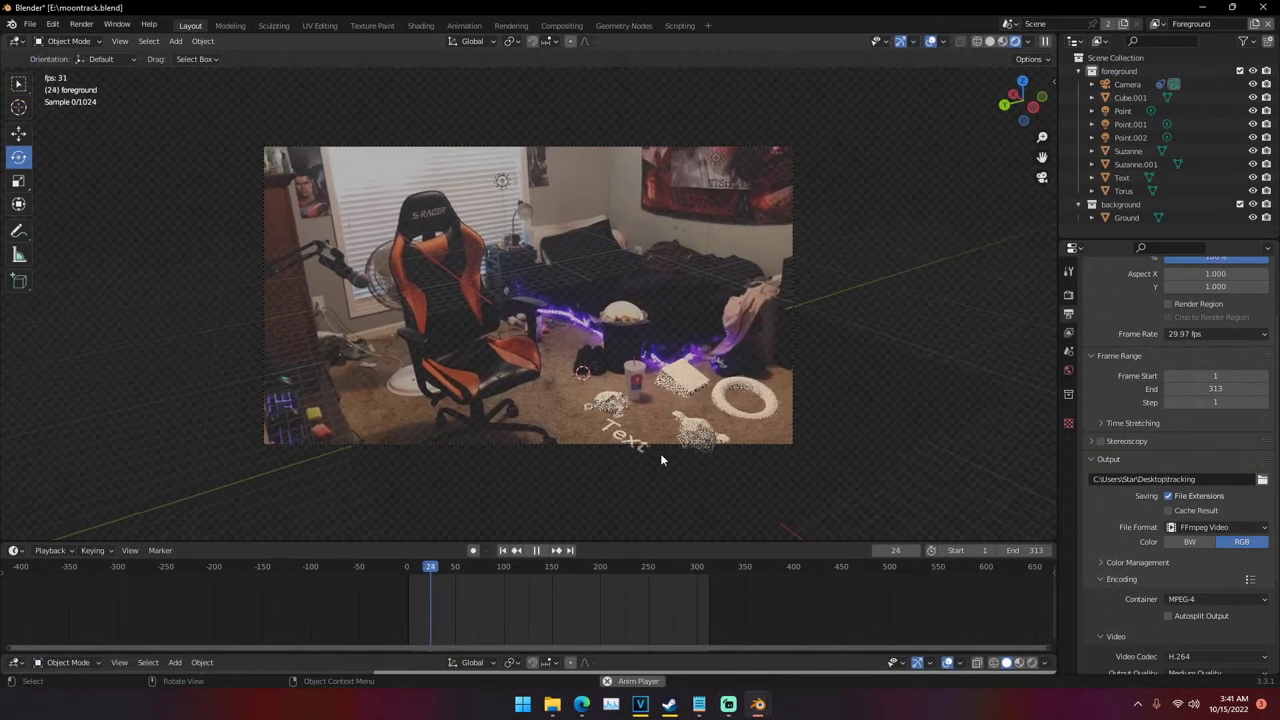
Examine the playing tracked scene by selecting the monkey heads, text and torus composited on the room's floor
{"action": "left_click", "coordinate": [692, 420]}
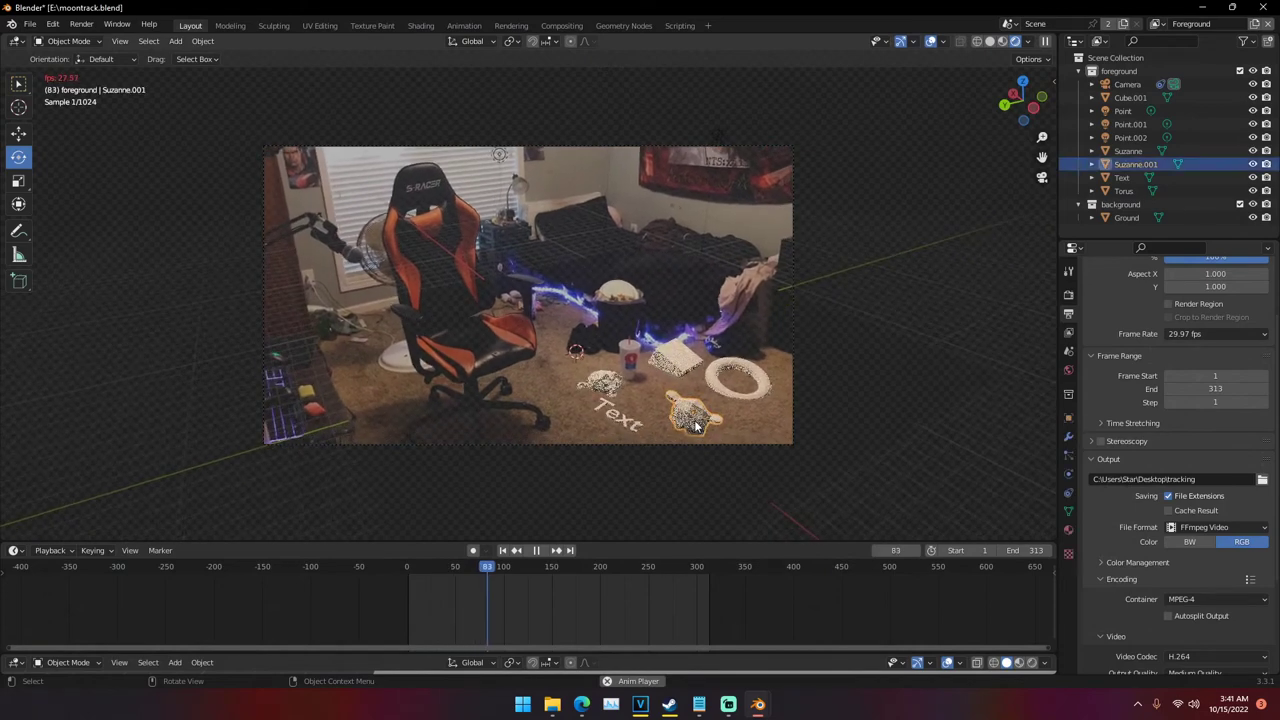
{"action": "left_click", "coordinate": [626, 428]}
{"action": "left_click", "coordinate": [608, 386]}
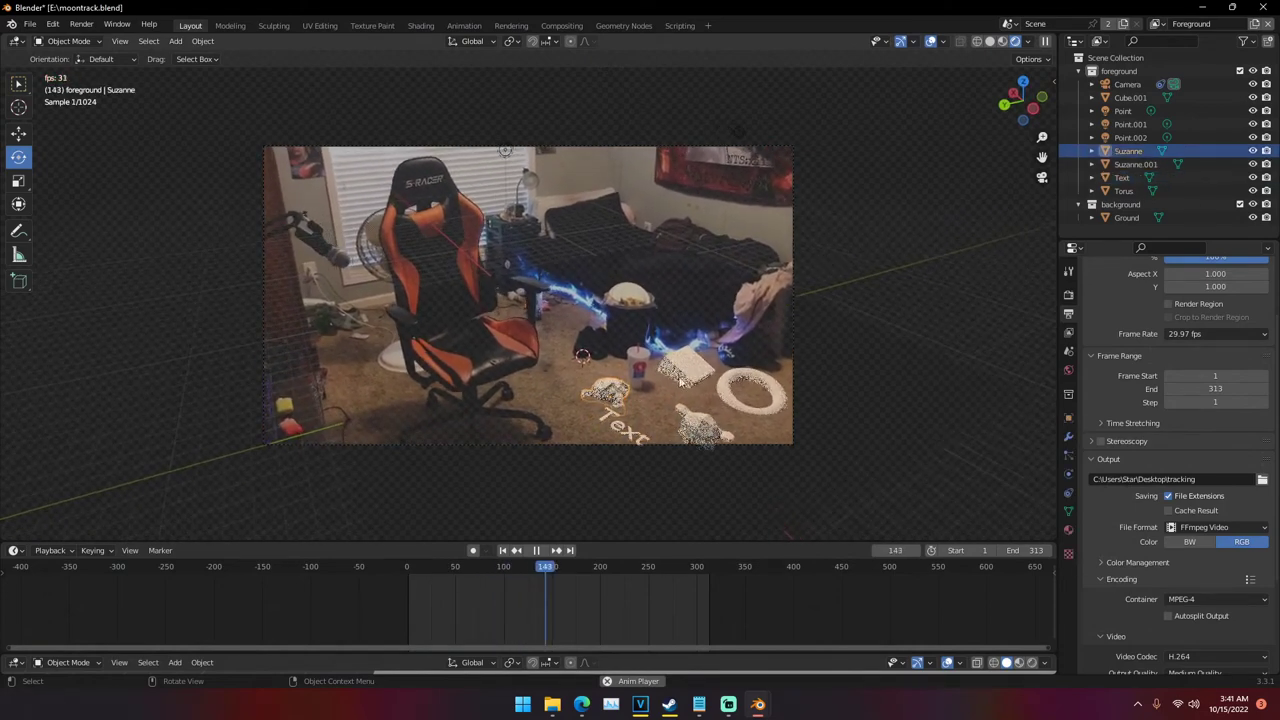
{"action": "left_click", "coordinate": [700, 378]}
{"action": "left_click", "coordinate": [704, 398]}
{"action": "right_click", "coordinate": [706, 414]}
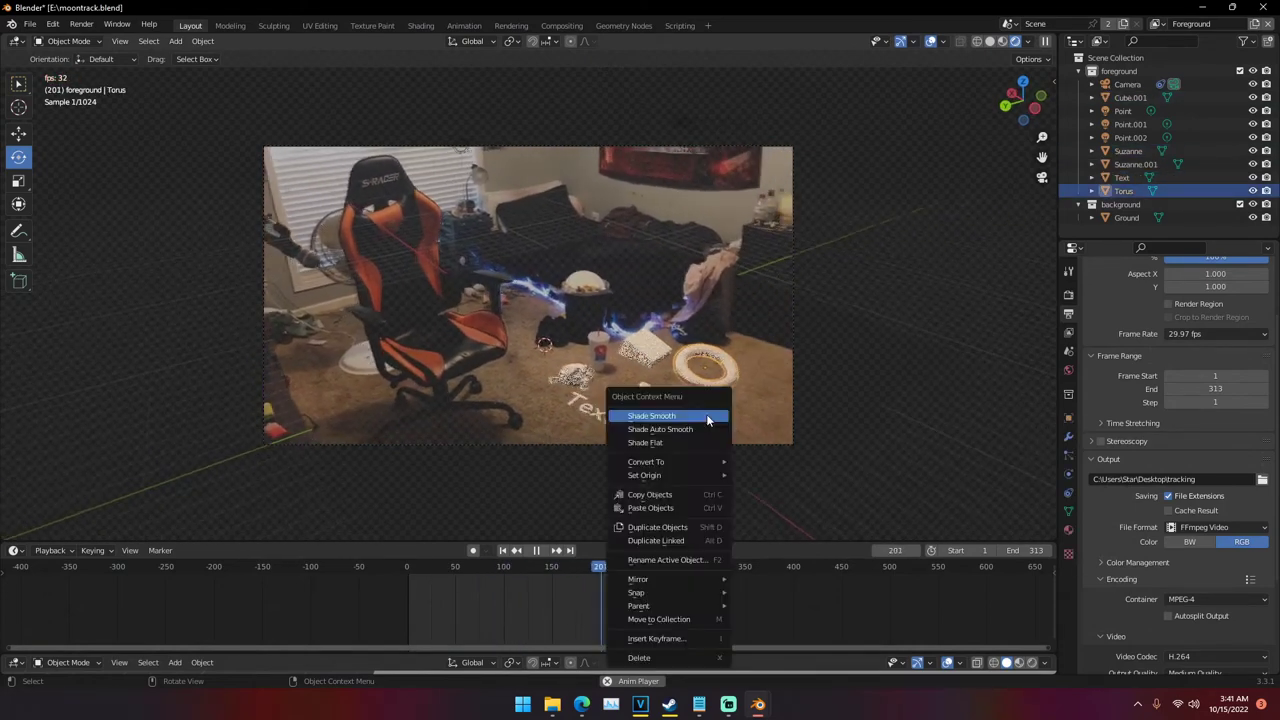
{"action": "left_click", "coordinate": [755, 395]}
{"action": "left_click", "coordinate": [755, 390]}
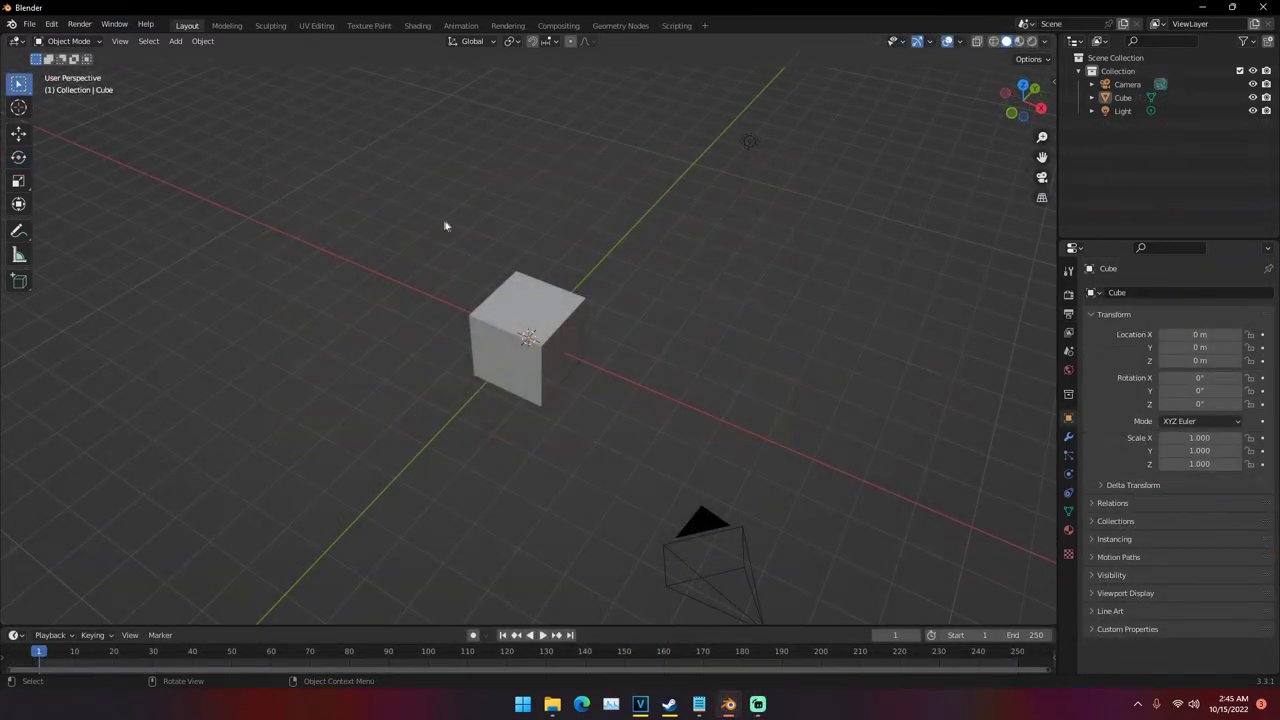
Delete the default cube from the new scene
{"action": "middle_click_drag", "start_coordinate": [345, 184], "coordinate": [645, 271]}
{"action": "scroll", "coordinate": [578, 279], "scroll_direction": "down", "scroll_amount": 3}
{"action": "scroll", "coordinate": [540, 266], "scroll_direction": "up", "scroll_amount": 4}
{"action": "scroll", "coordinate": [572, 271], "scroll_direction": "down", "scroll_amount": 4}
{"action": "middle_click_drag", "start_coordinate": [833, 296], "coordinate": [506, 229]}
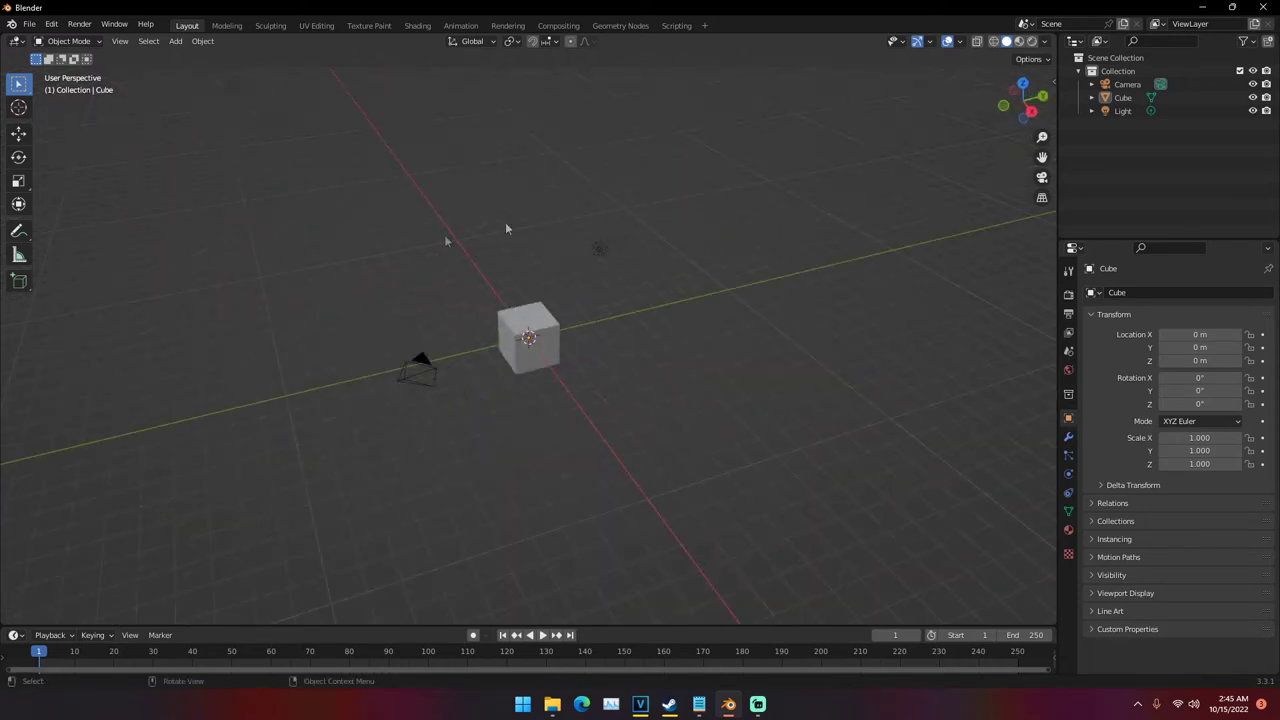
{"action": "left_click", "coordinate": [537, 325]}
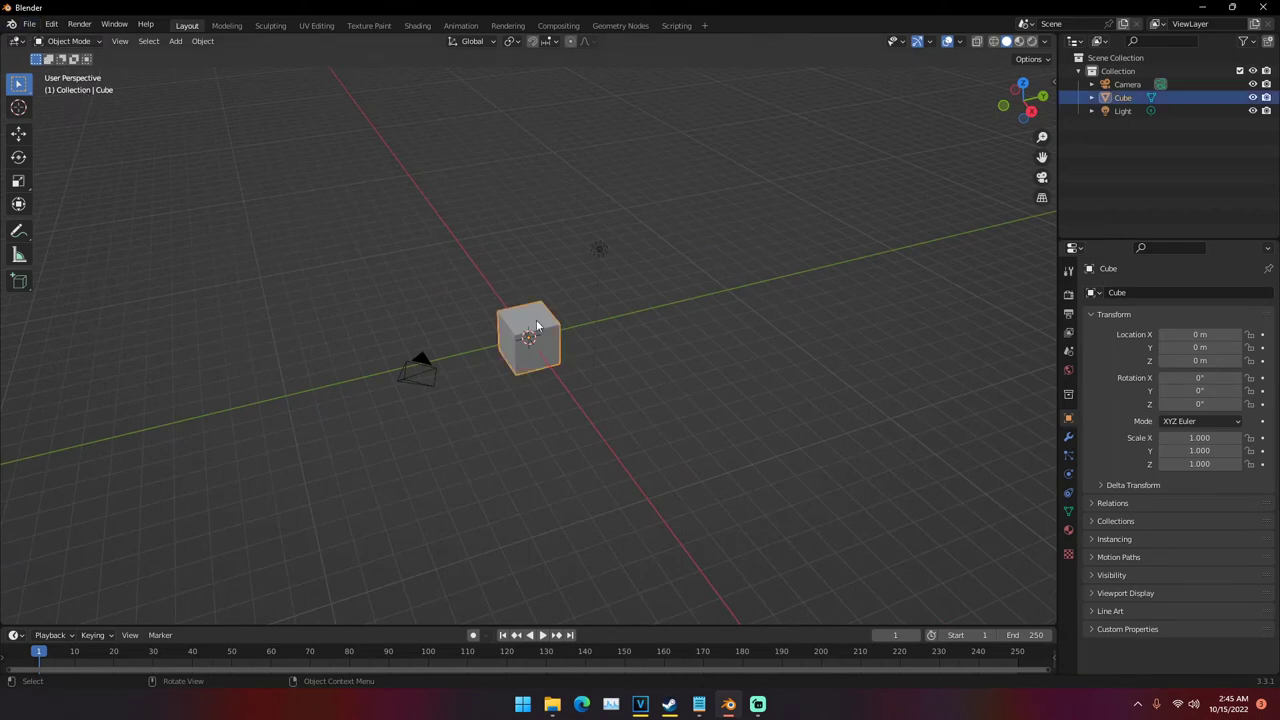
{"action": "key", "text": "Delete"}
{"action": "middle_click_drag", "start_coordinate": [420, 285], "coordinate": [442, 285]}
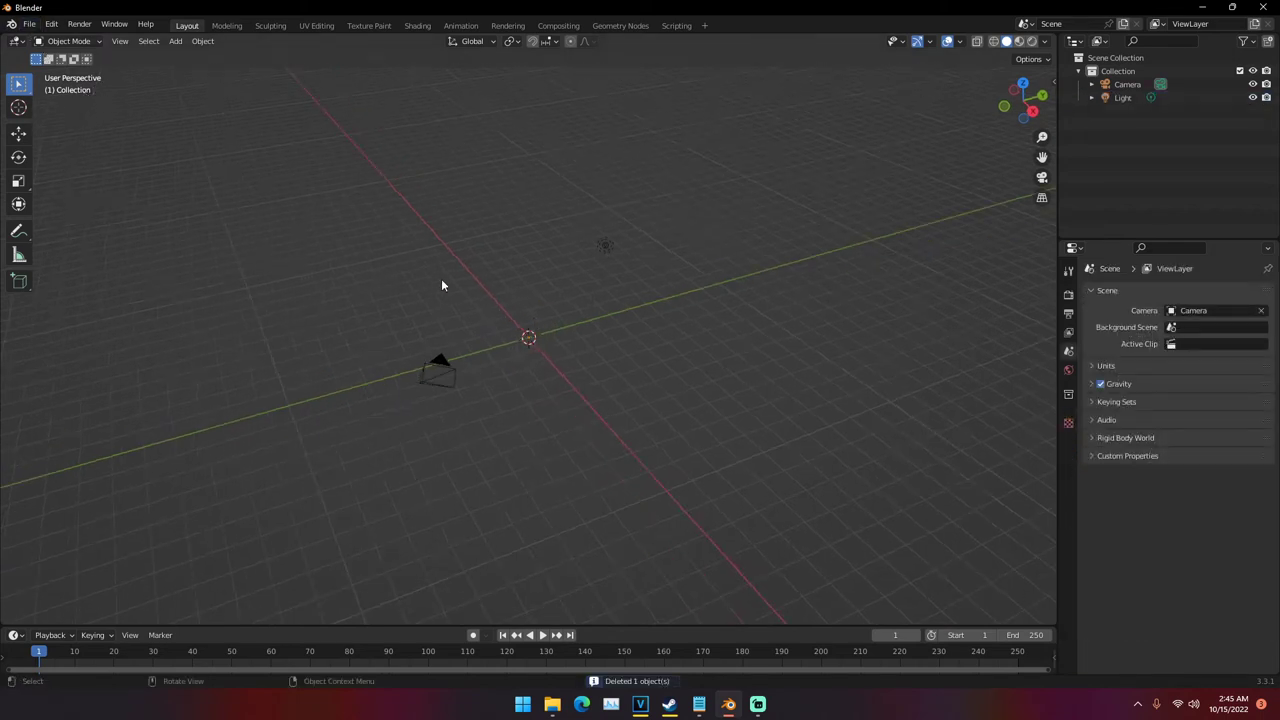
Switch the main 3D viewport area to the Movie Clip Editor
{"action": "left_click", "coordinate": [15, 42]}
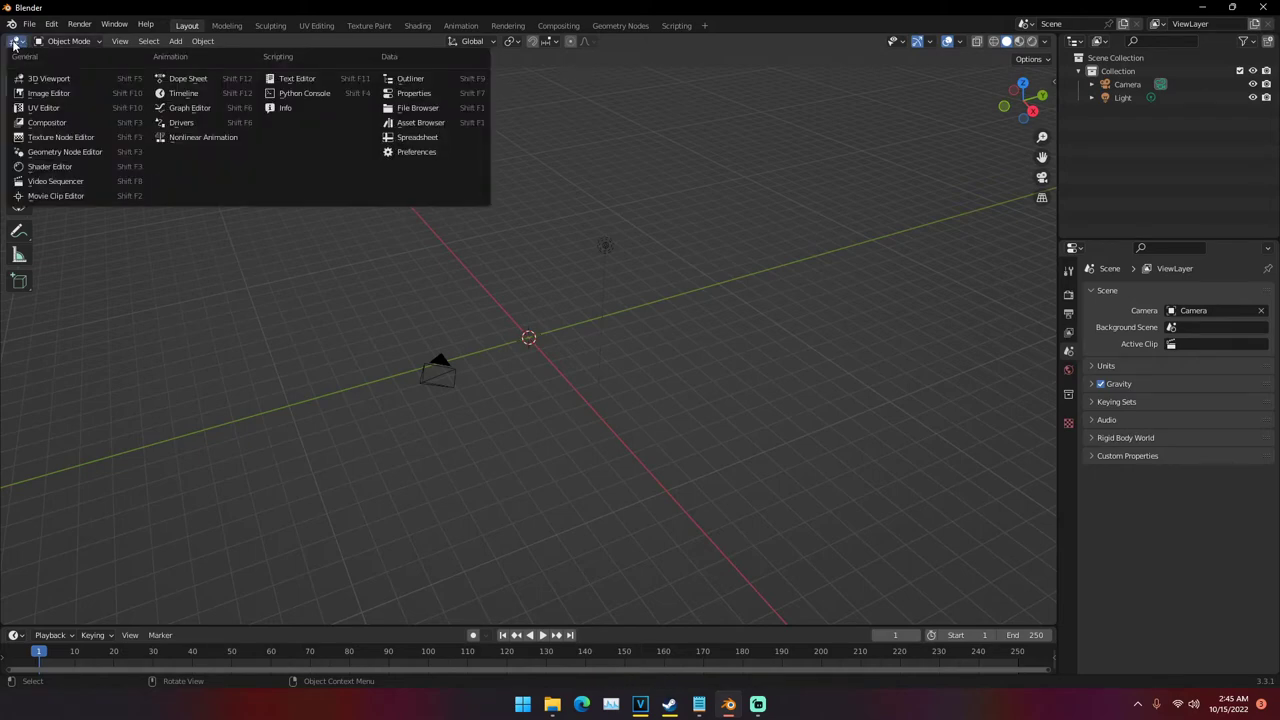
{"action": "left_click", "coordinate": [56, 181]}
{"action": "left_click", "coordinate": [15, 42]}
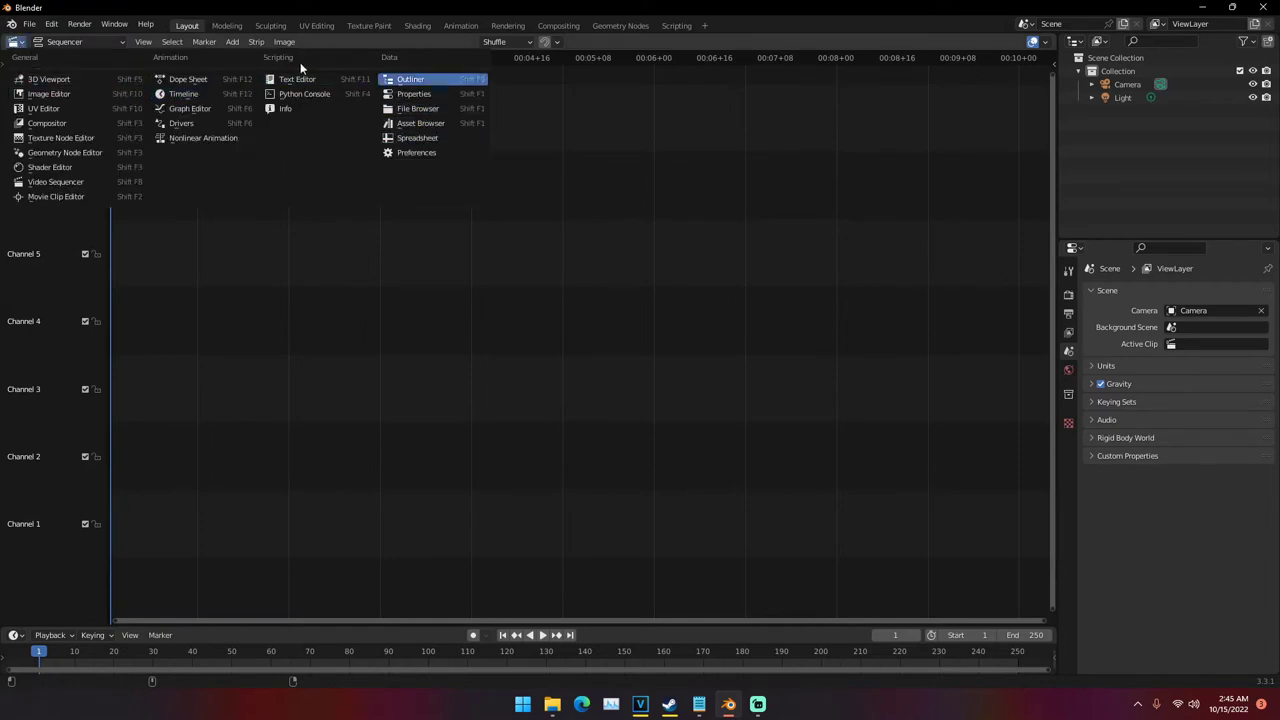
{"action": "left_click", "coordinate": [71, 197]}
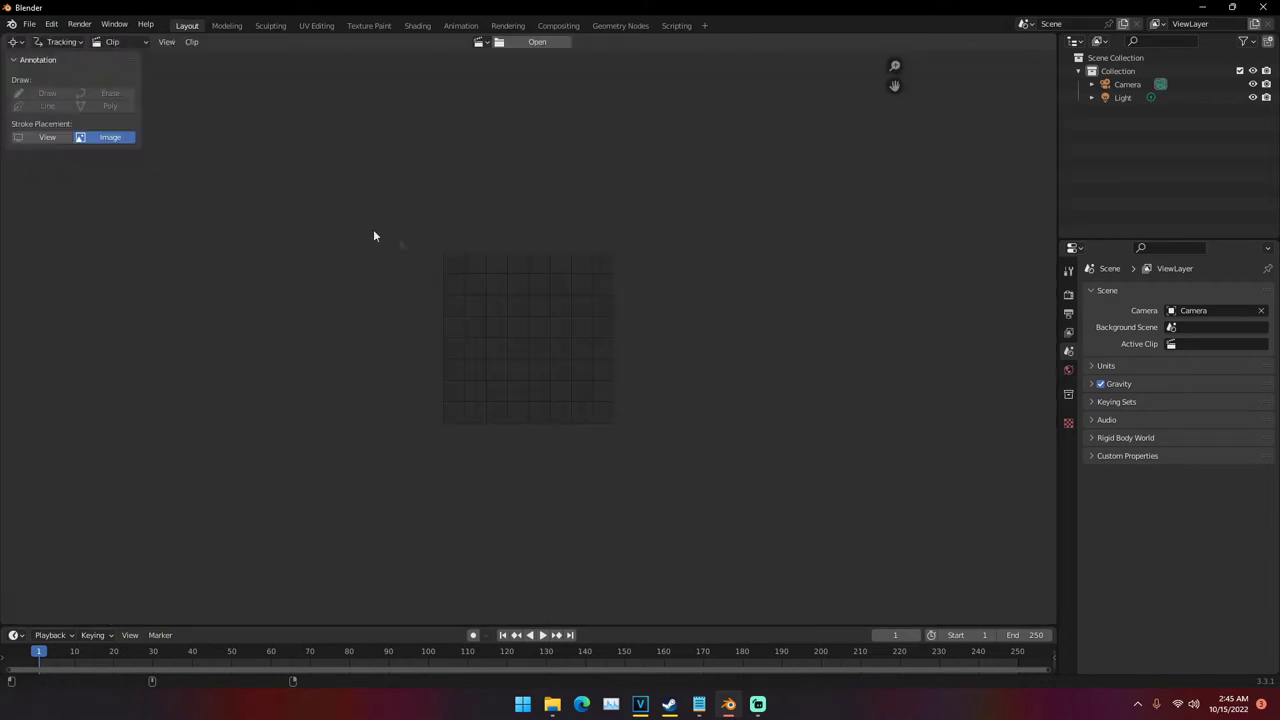
Open the footage file motrack.mov from the Downloads folder as the movie clip
{"action": "left_click", "coordinate": [190, 43]}
{"action": "left_click", "coordinate": [510, 42]}
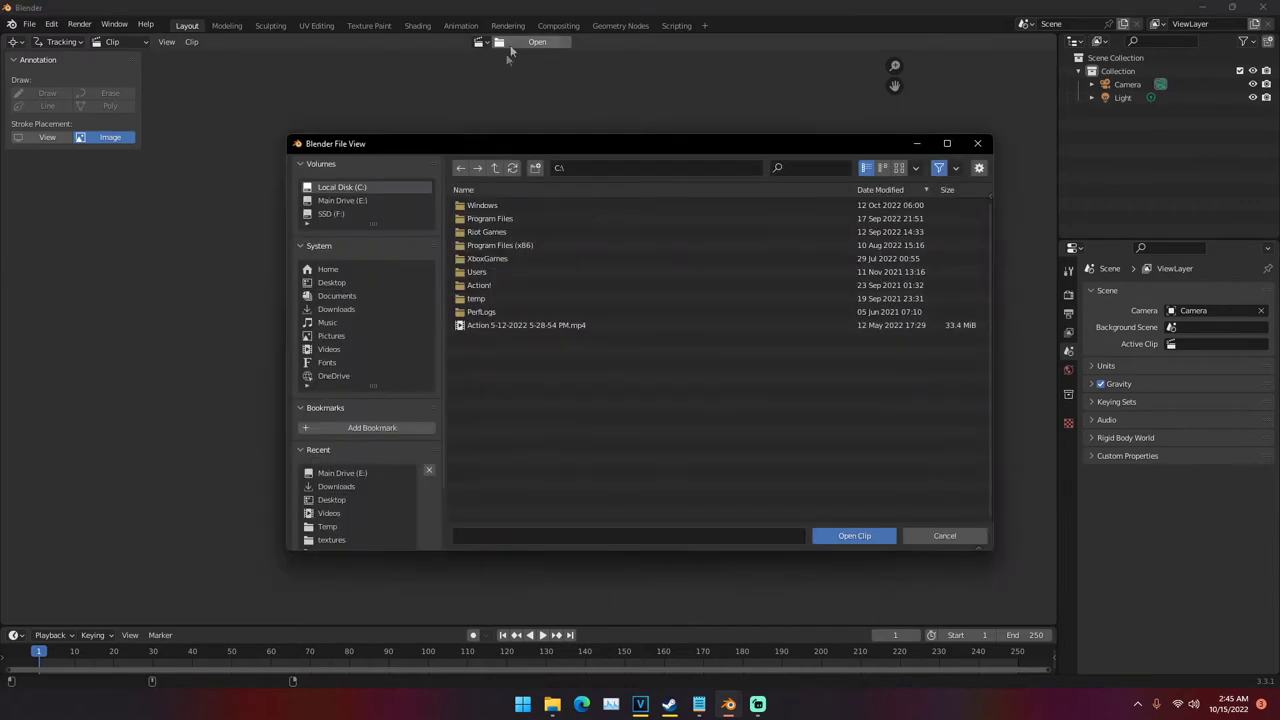
{"action": "left_click", "coordinate": [329, 306]}
{"action": "left_click", "coordinate": [492, 547]}
{"action": "type", "text": "motrack.mov"}
{"action": "key", "text": "Return"}
{"action": "left_click", "coordinate": [840, 537]}
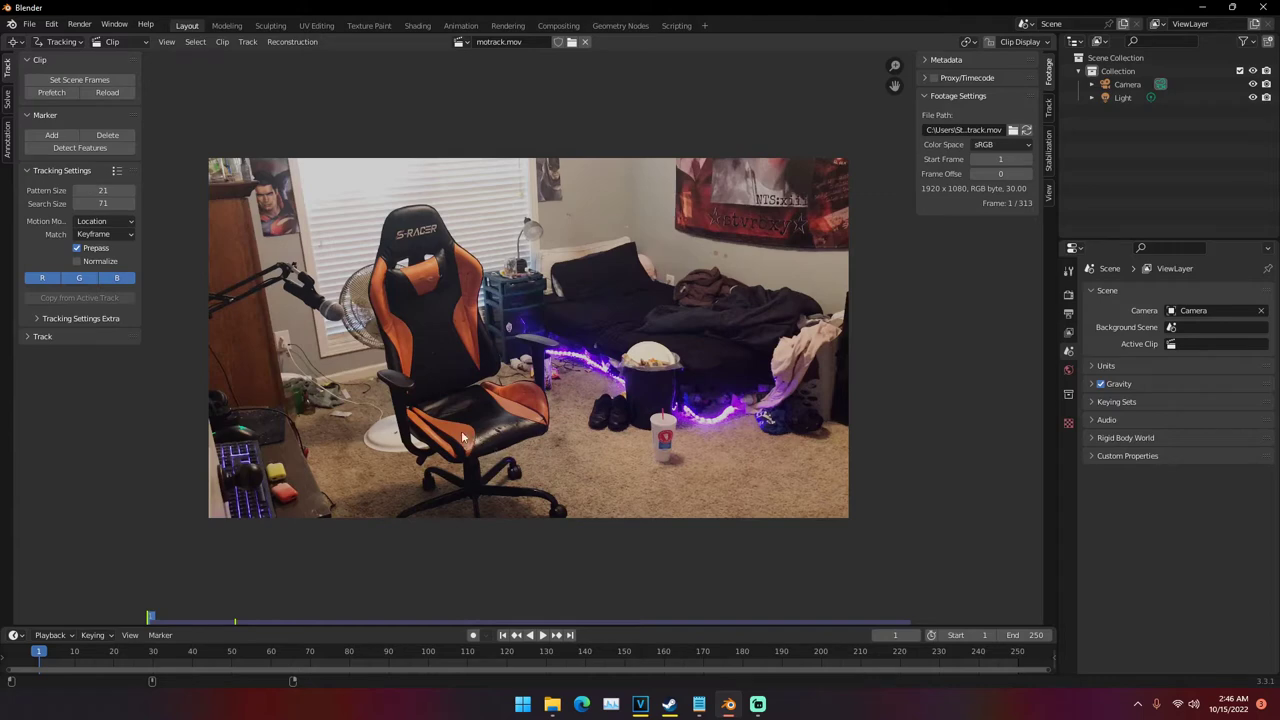
Preview part of the room footage in playback and return to frame 0
{"action": "scroll", "coordinate": [760, 656], "scroll_direction": "down", "scroll_amount": 2}
{"action": "scroll", "coordinate": [758, 656], "scroll_direction": "down", "scroll_amount": 1}
{"action": "left_click", "coordinate": [542, 635]}
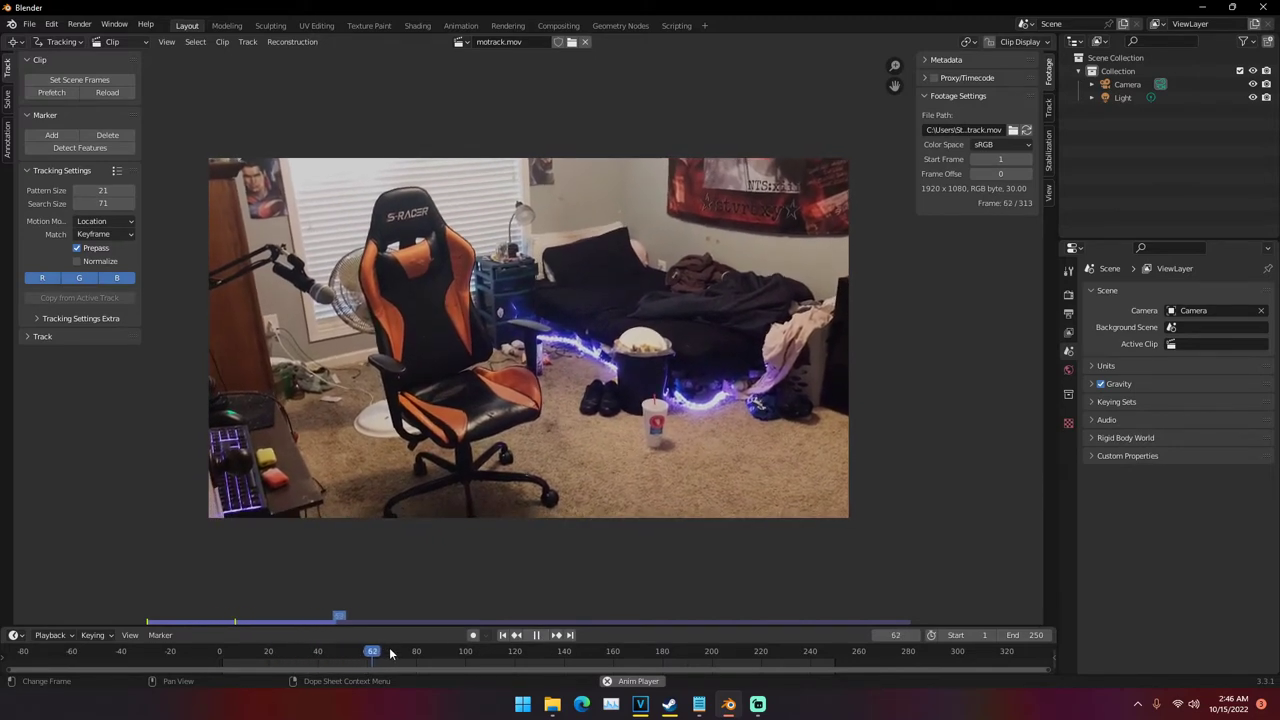
{"action": "key", "text": "space"}
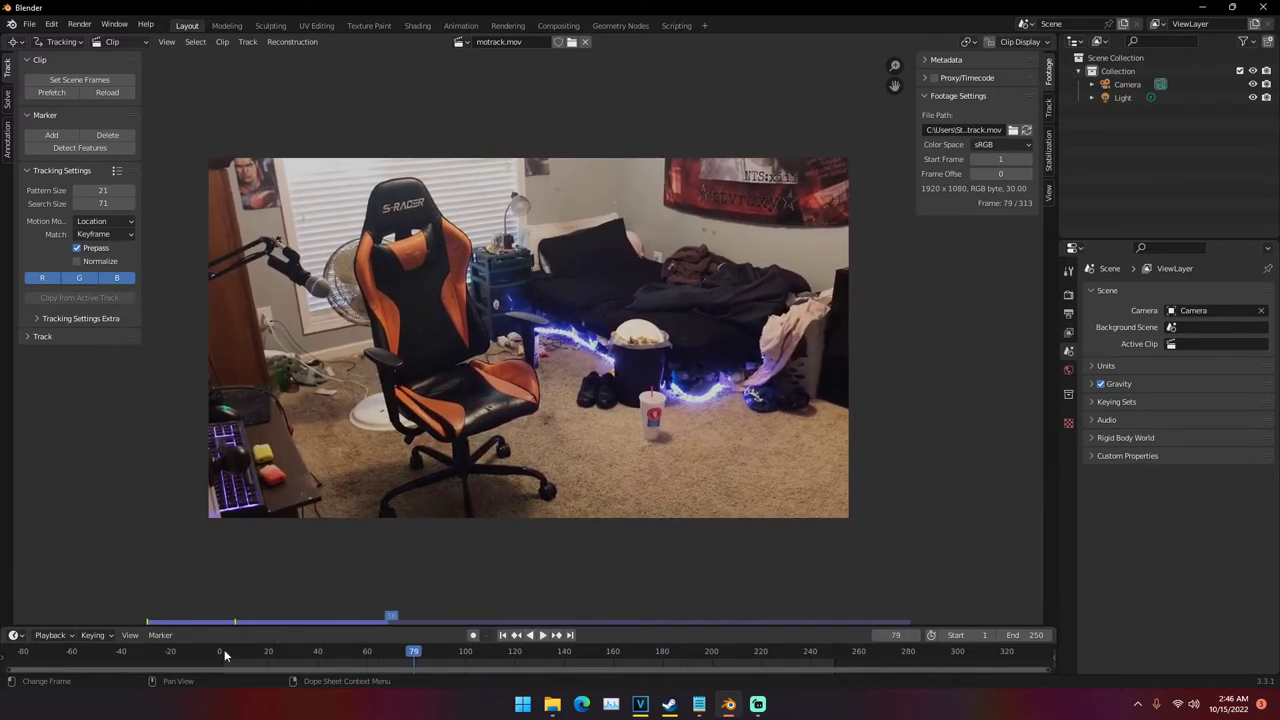
{"action": "left_click", "coordinate": [222, 652]}
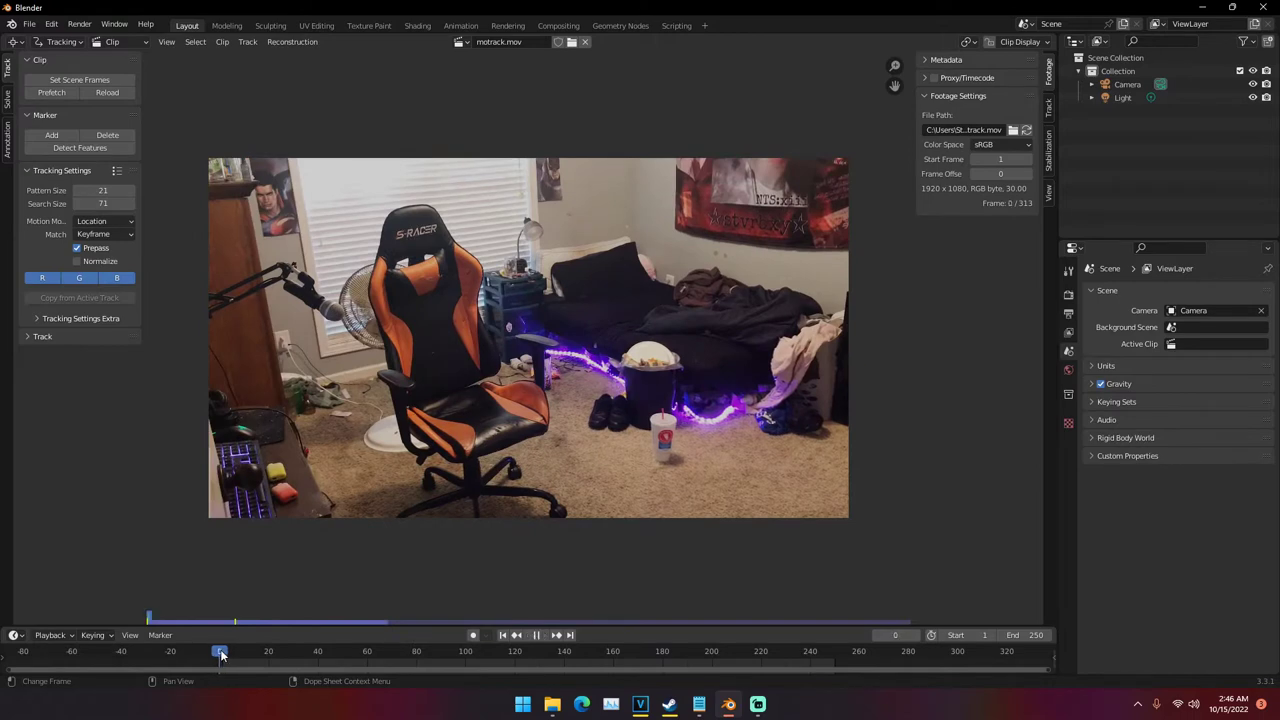
Prefetch the clip's frames into memory and play the cached footage against the scene's timeline range
{"action": "left_click", "coordinate": [52, 92]}
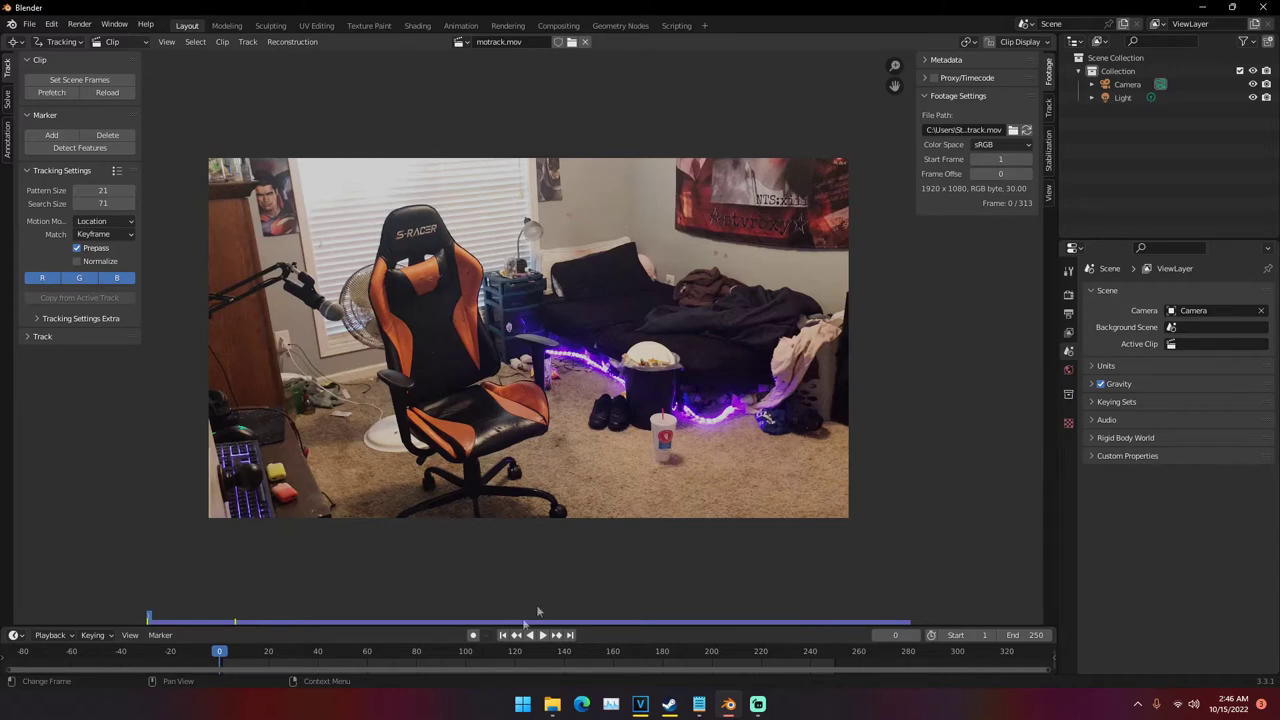
{"action": "left_click", "coordinate": [544, 637]}
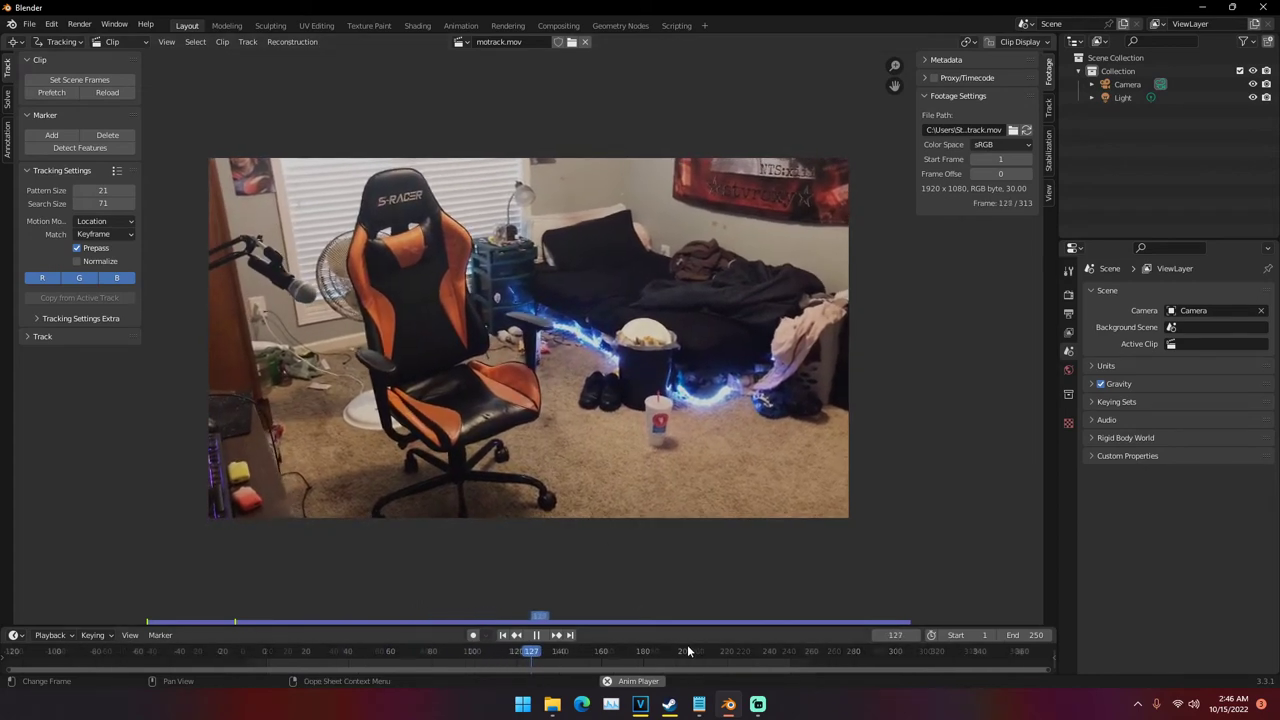
{"action": "scroll", "coordinate": [688, 650], "scroll_direction": "down", "scroll_amount": 3}
{"action": "scroll", "coordinate": [688, 648], "scroll_direction": "down", "scroll_amount": 2}
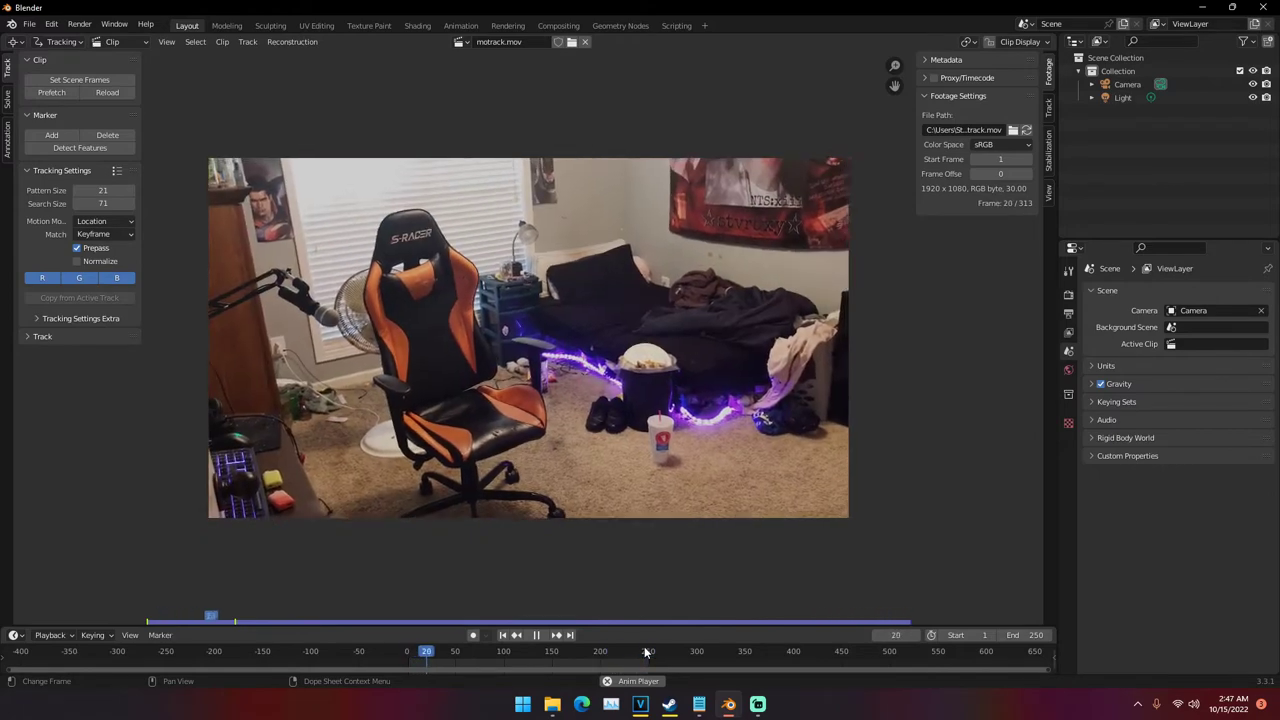
{"action": "left_click", "coordinate": [637, 653]}
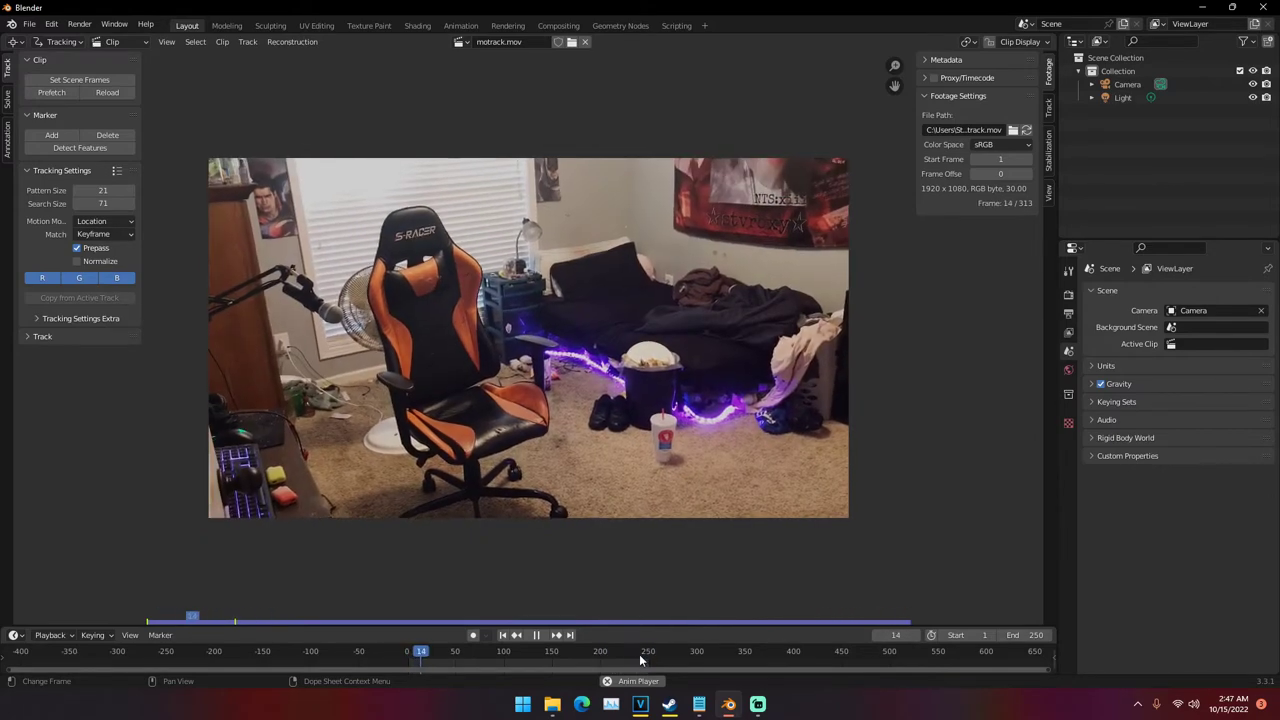
{"action": "left_click", "coordinate": [644, 655]}
{"action": "key", "text": "space"}
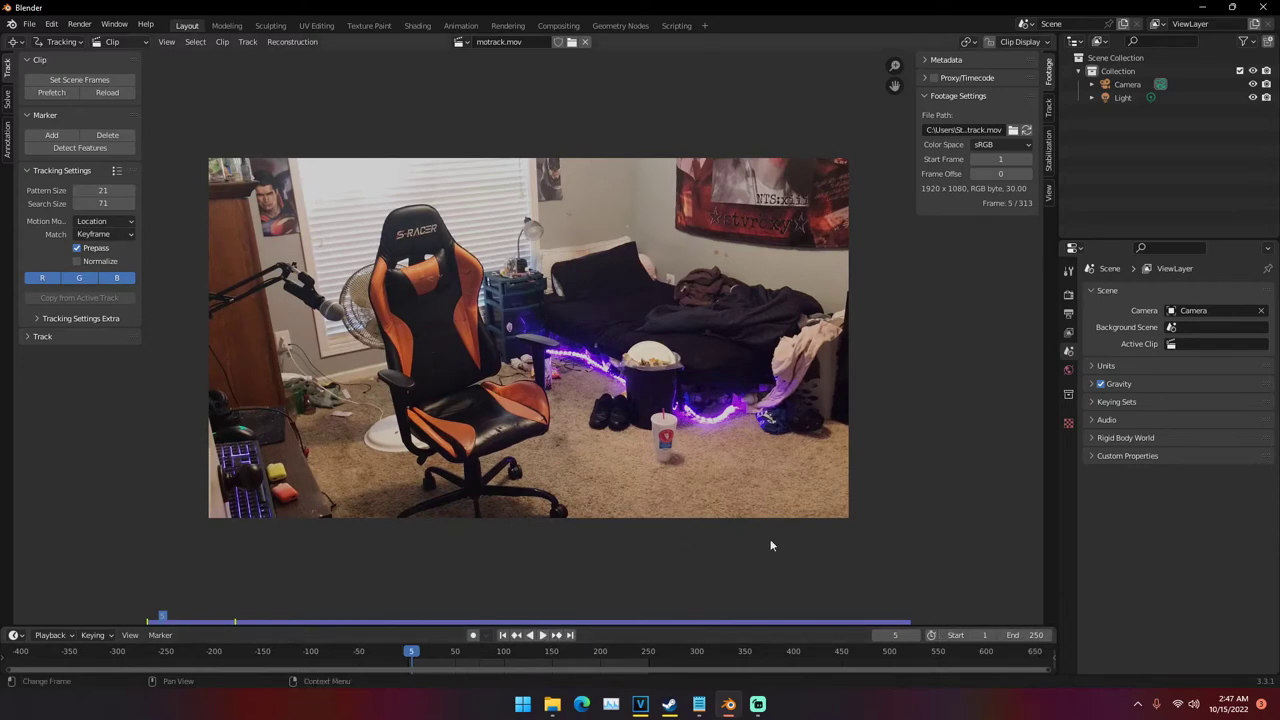
Match the scene's frame range to the clip's length and scrub back through the extended timeline to frame 0
{"action": "left_click", "coordinate": [70, 80]}
{"action": "left_click_drag", "start_coordinate": [706, 649], "coordinate": [409, 623]}
{"action": "left_click", "coordinate": [509, 650]}
{"action": "left_click_drag", "start_coordinate": [706, 648], "coordinate": [406, 635]}
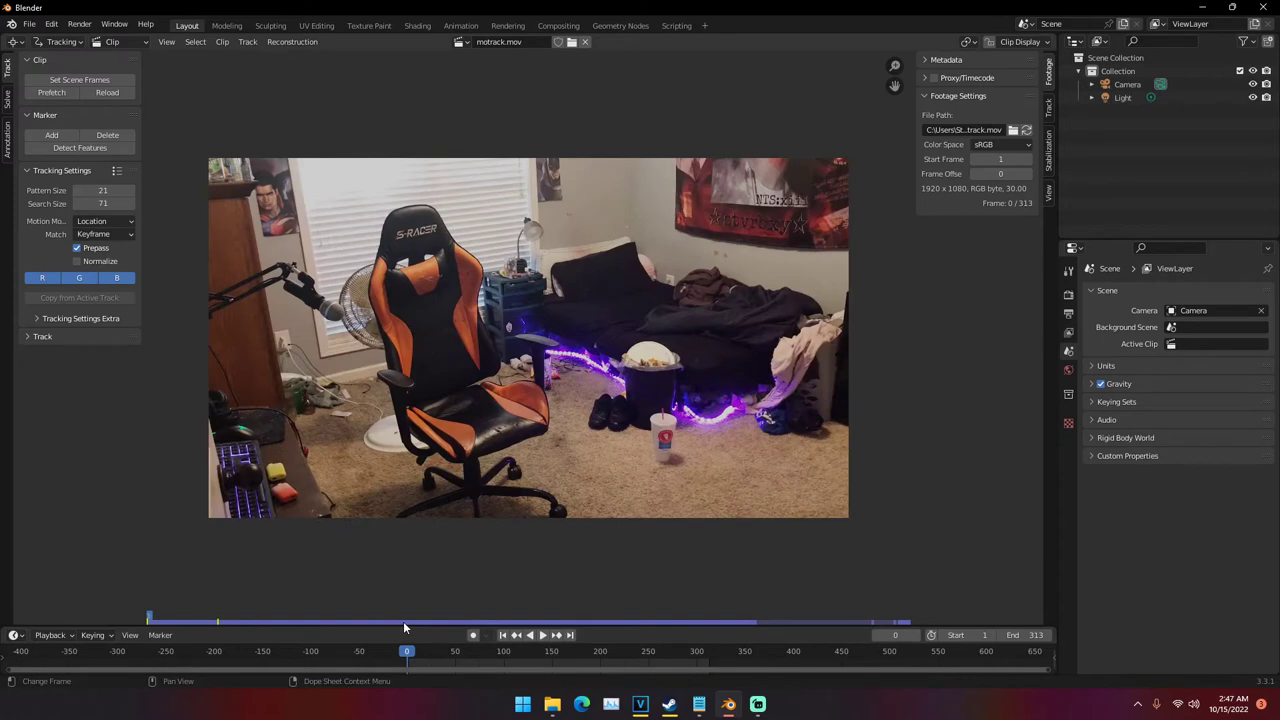
{"action": "left_click", "coordinate": [78, 80]}
Play the footage with the matched frame range and return to frame 1
{"action": "left_click", "coordinate": [545, 638]}
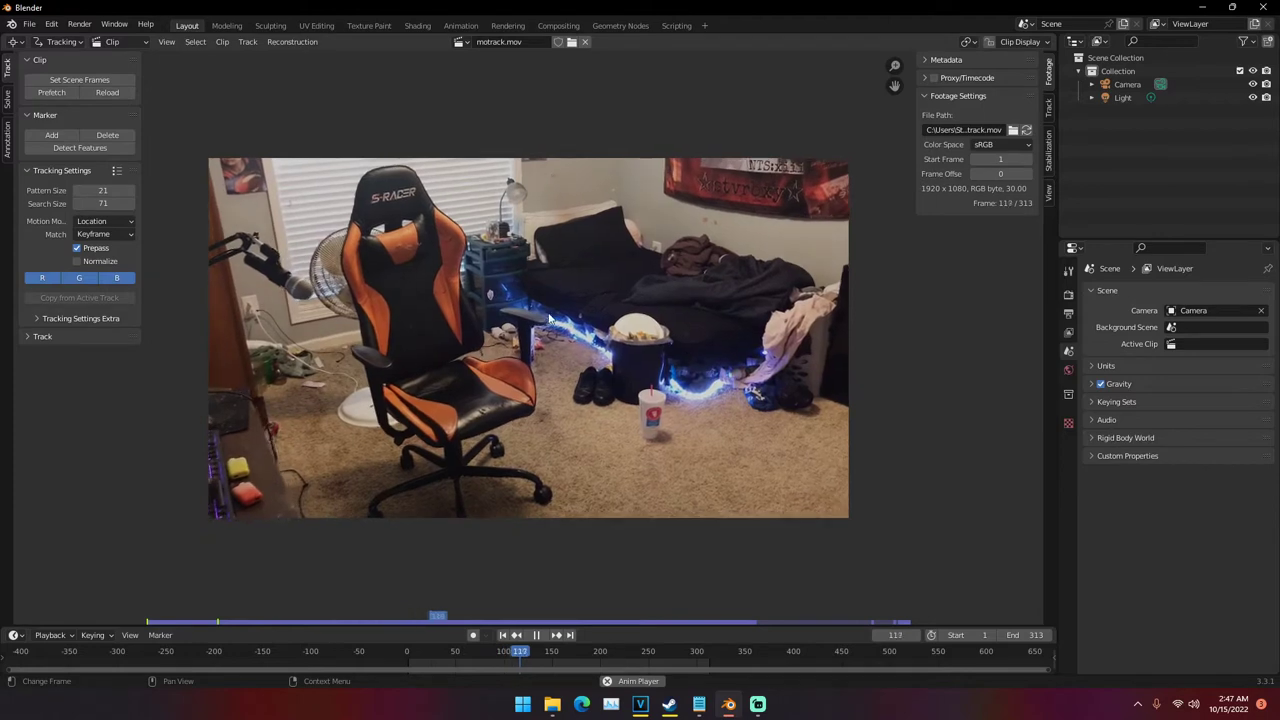
{"action": "key", "text": "space"}
{"action": "left_click", "coordinate": [408, 652]}
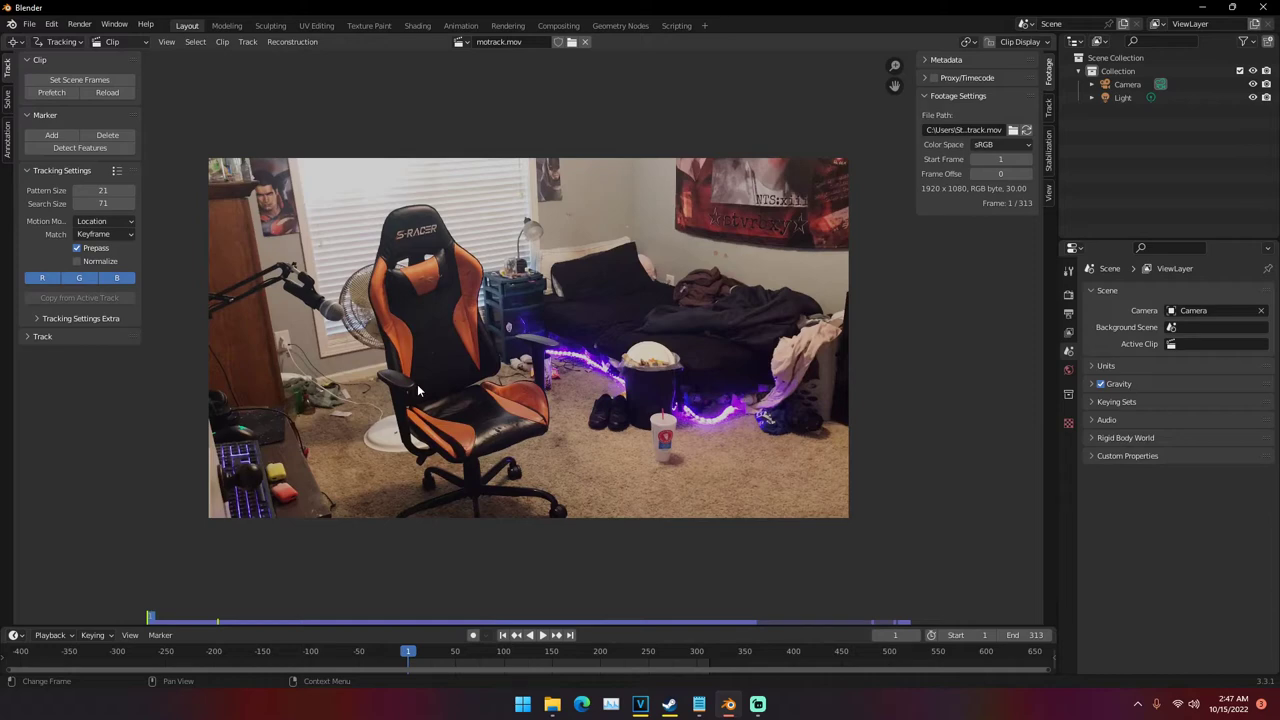
Set the scene's output frame rate to 29.97 fps
{"action": "left_click", "coordinate": [1048, 106]}
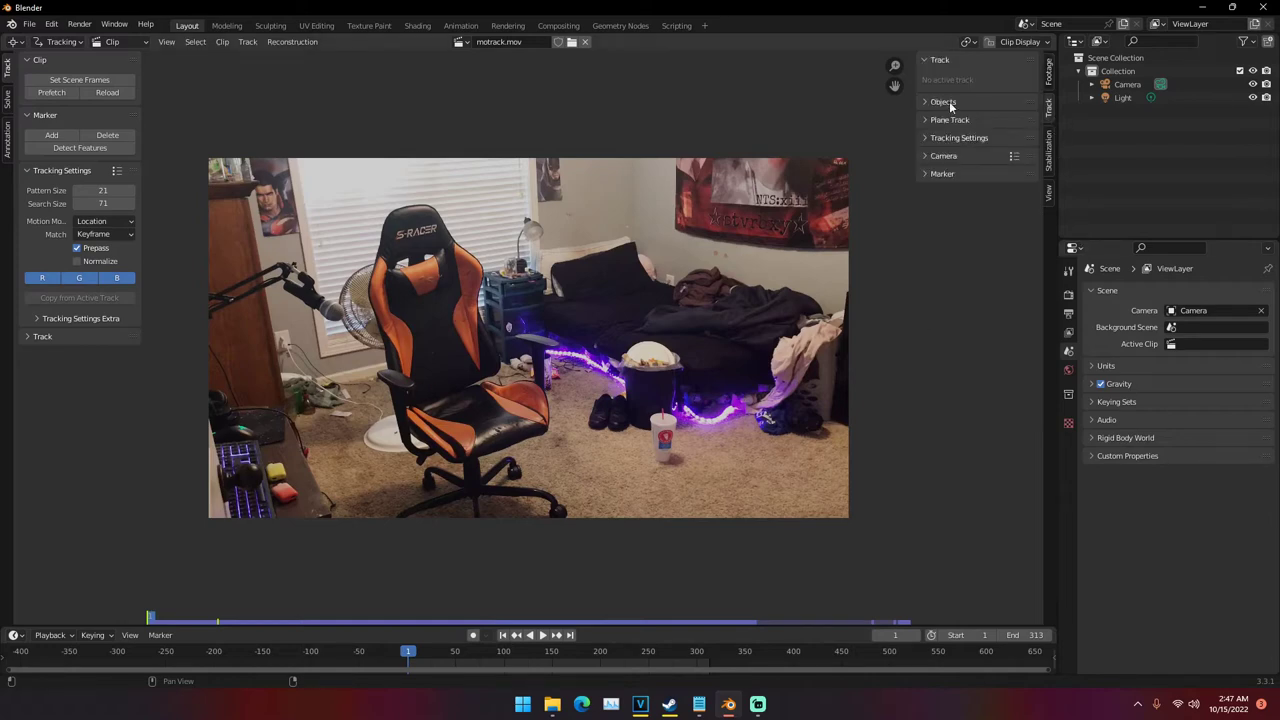
{"action": "left_click", "coordinate": [1068, 295]}
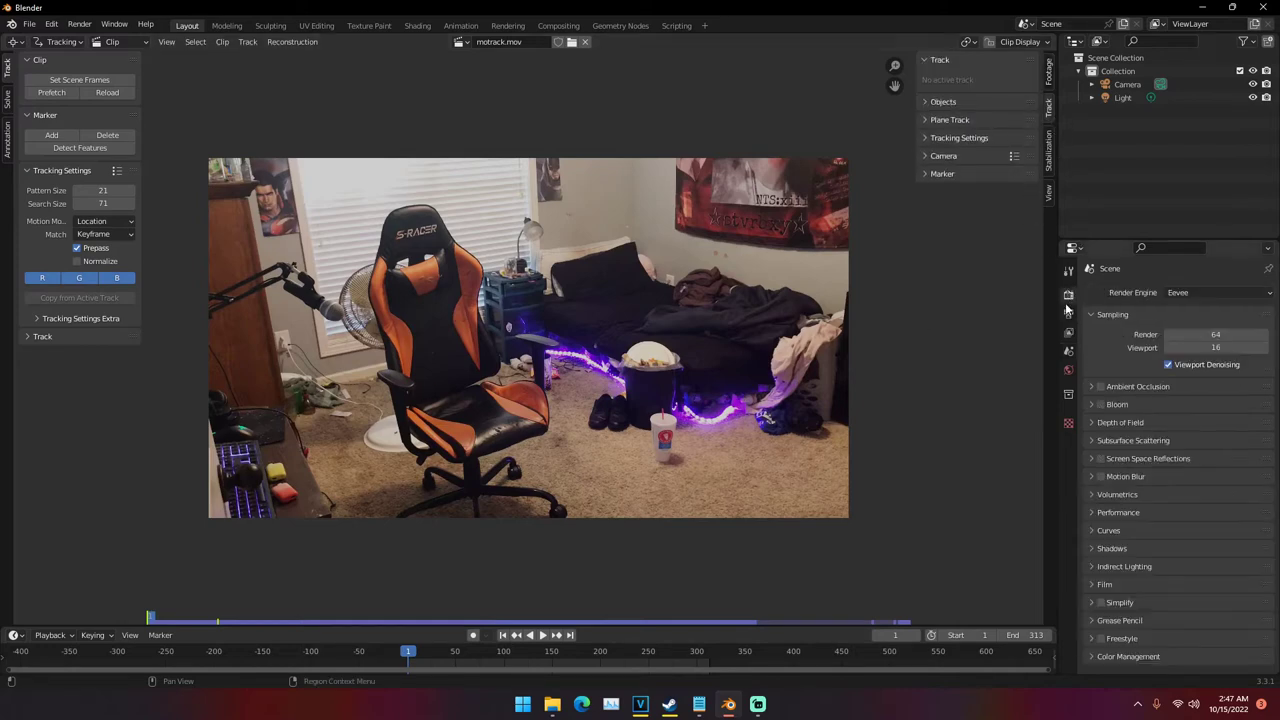
{"action": "left_click", "coordinate": [1068, 313]}
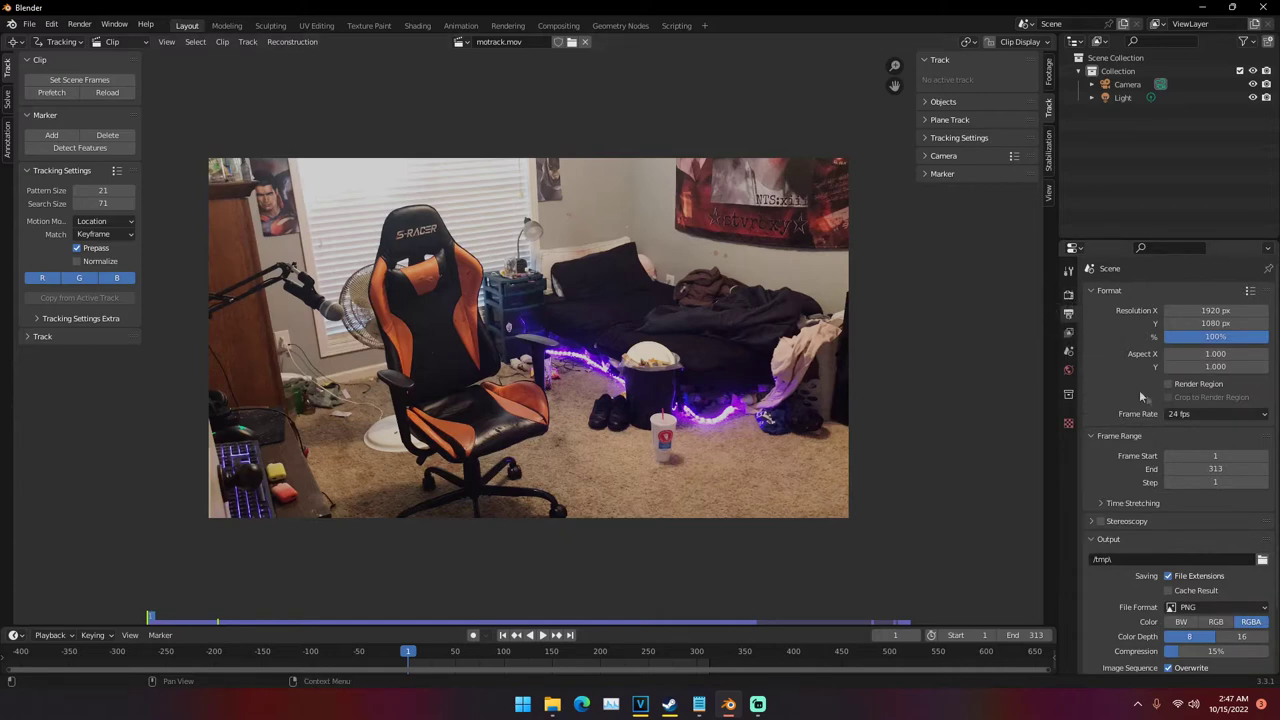
{"action": "left_click", "coordinate": [1176, 414]}
{"action": "left_click", "coordinate": [1176, 421]}
{"action": "left_click", "coordinate": [1176, 416]}
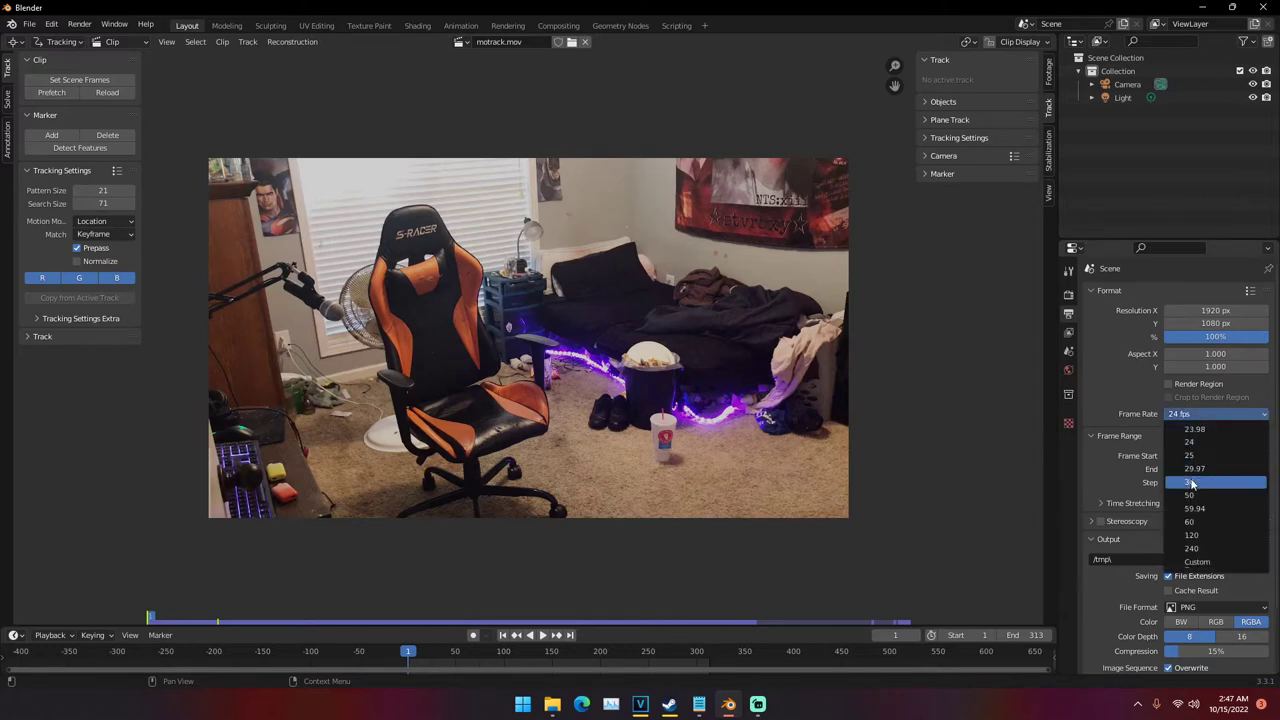
{"action": "left_click", "coordinate": [1193, 480]}
{"action": "left_click", "coordinate": [1185, 414]}
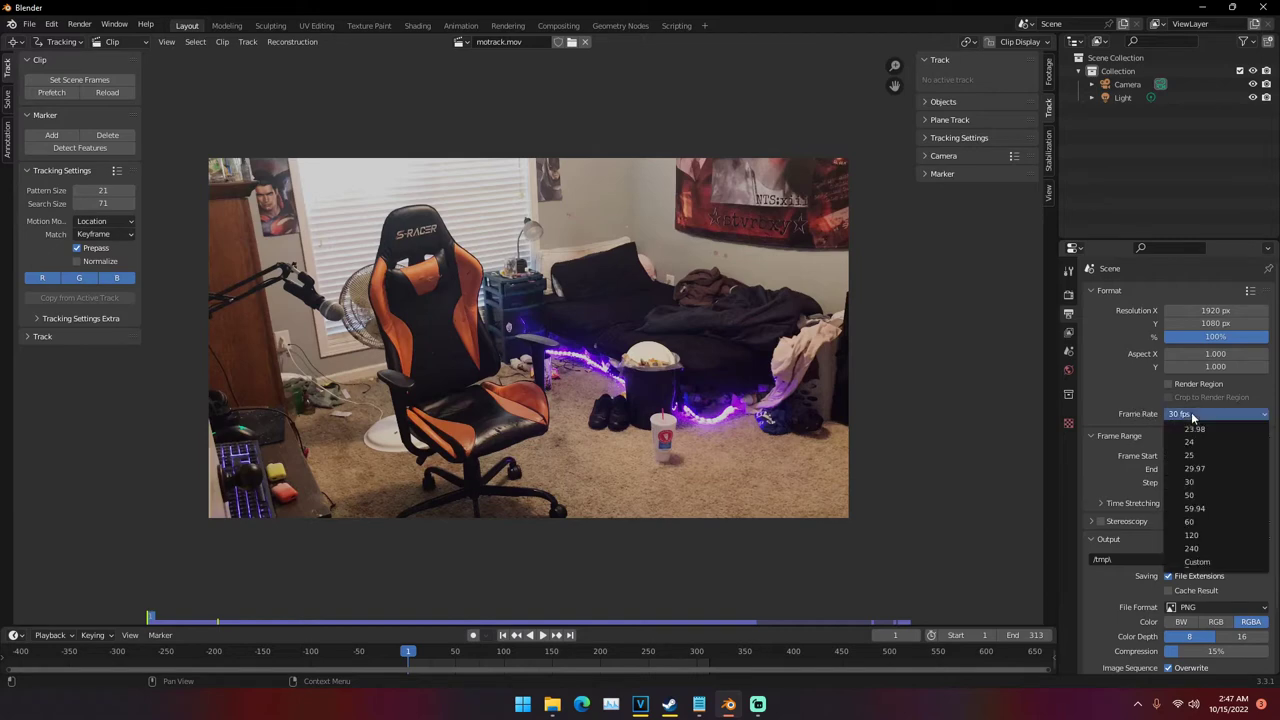
{"action": "left_click", "coordinate": [1193, 468]}
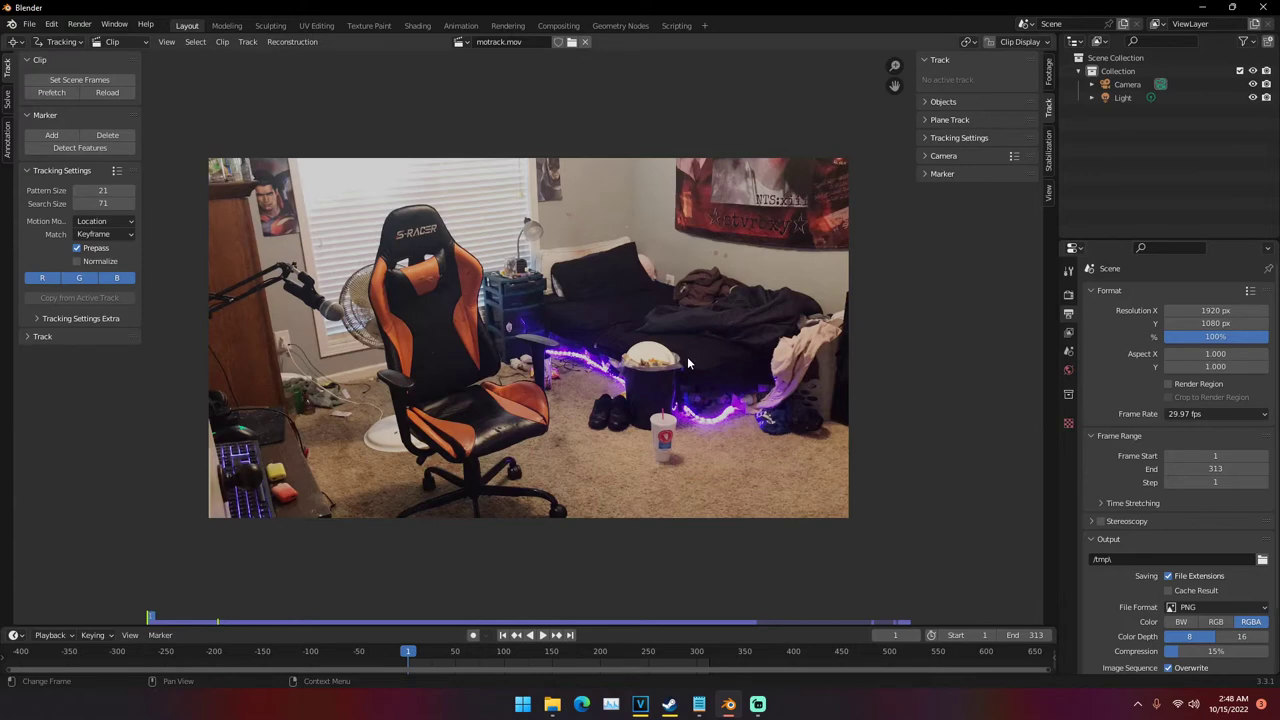
Examine the clip's object, plane track, tracking and camera settings, the 2D stabilization options and the footage settings
{"action": "left_click", "coordinate": [946, 157]}
{"action": "left_click", "coordinate": [948, 158]}
{"action": "left_click", "coordinate": [947, 139]}
{"action": "left_click", "coordinate": [947, 139]}
{"action": "left_click", "coordinate": [946, 122]}
{"action": "left_click", "coordinate": [946, 122]}
{"action": "left_click", "coordinate": [948, 103]}
{"action": "left_click", "coordinate": [949, 103]}
{"action": "left_click", "coordinate": [952, 157]}
{"action": "left_click", "coordinate": [952, 158]}
{"action": "left_click", "coordinate": [1049, 150]}
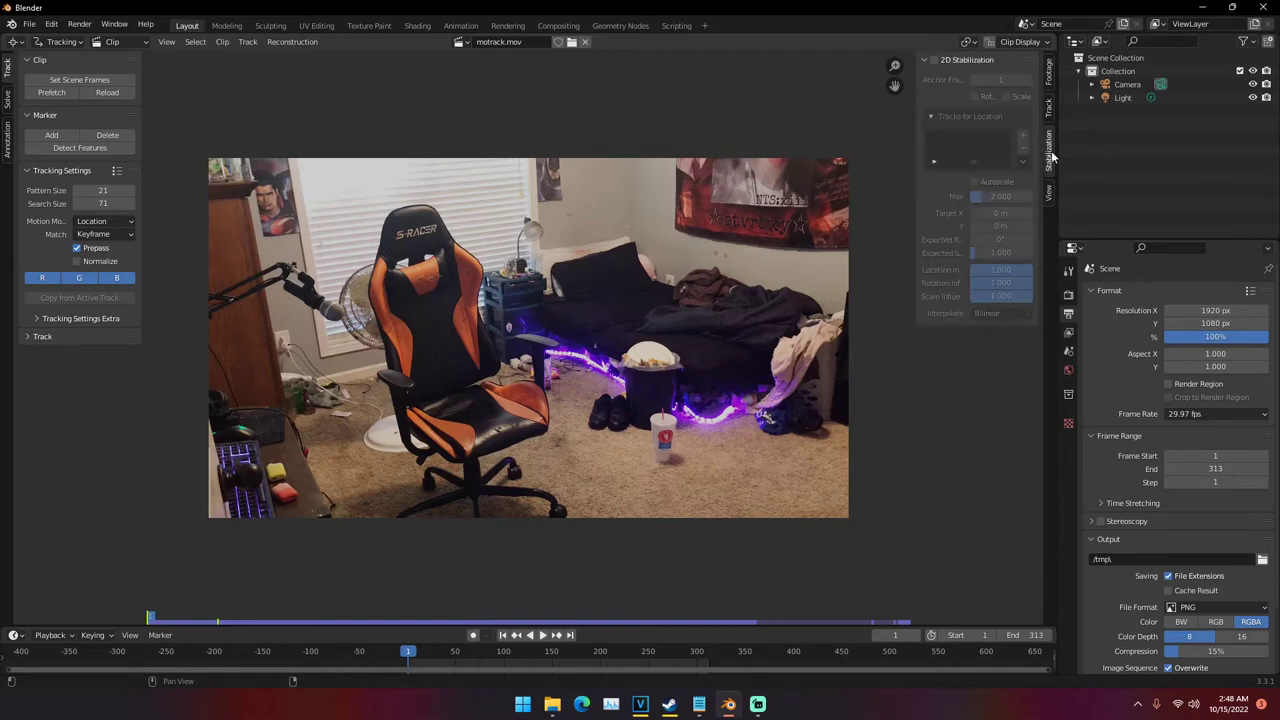
{"action": "left_click", "coordinate": [1048, 74]}
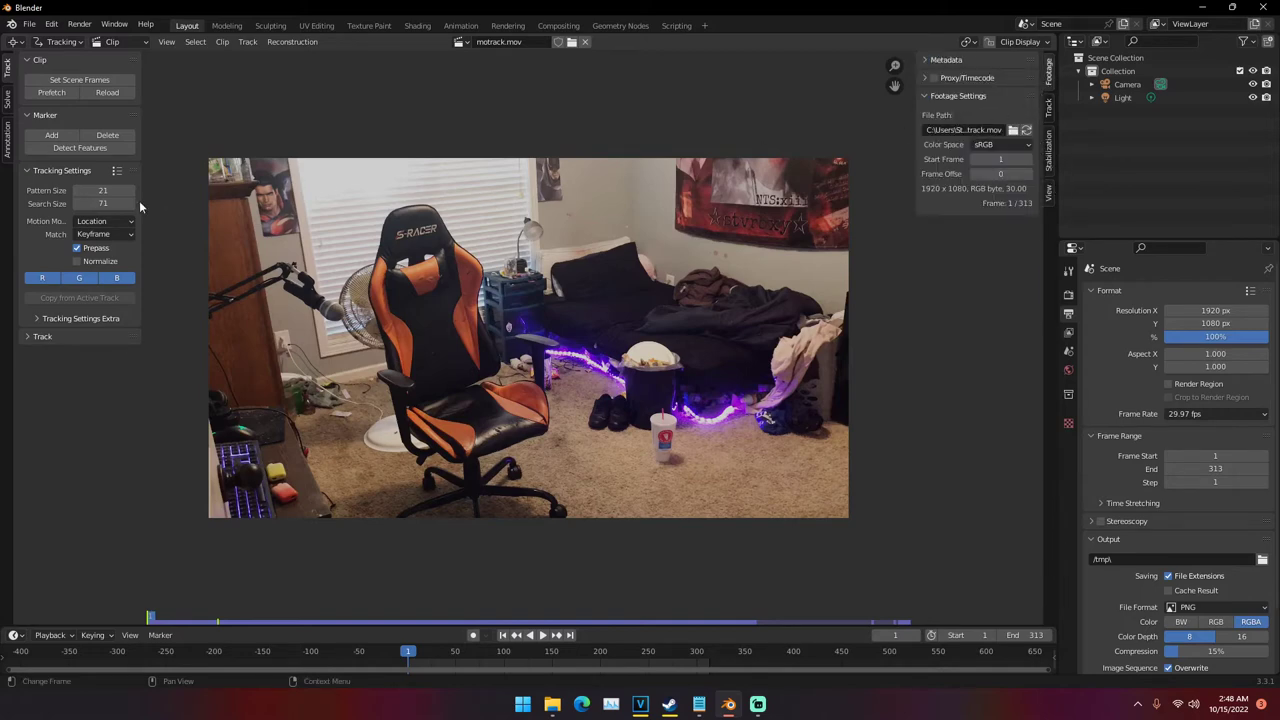
Expand the Track options of the clip so that the marker tracking controls are available
{"action": "left_click", "coordinate": [42, 336]}
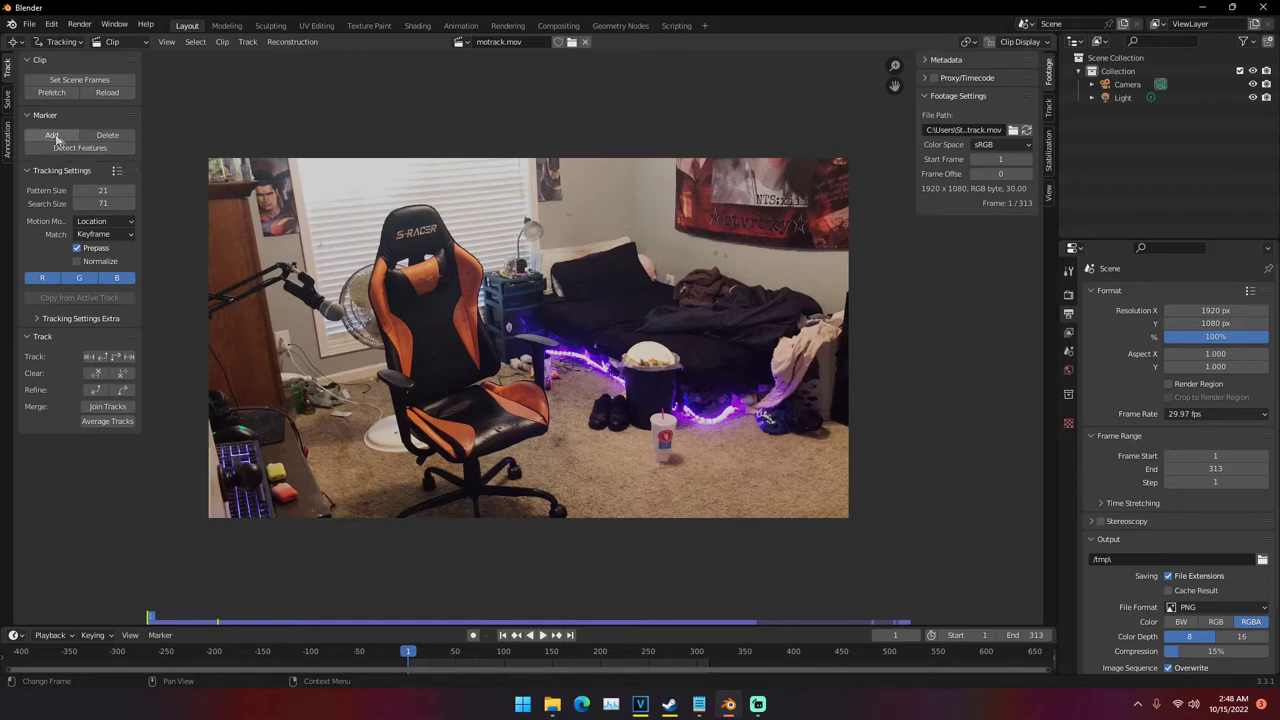
{"action": "right_click", "coordinate": [337, 309]}
{"action": "key", "text": "Escape"}
{"action": "left_click", "coordinate": [340, 310], "text": "ctrl"}
{"action": "scroll", "coordinate": [282, 303], "scroll_direction": "up", "scroll_amount": 5}
{"action": "key", "text": "Home"}
{"action": "middle_click_drag", "start_coordinate": [373, 307], "coordinate": [433, 315]}
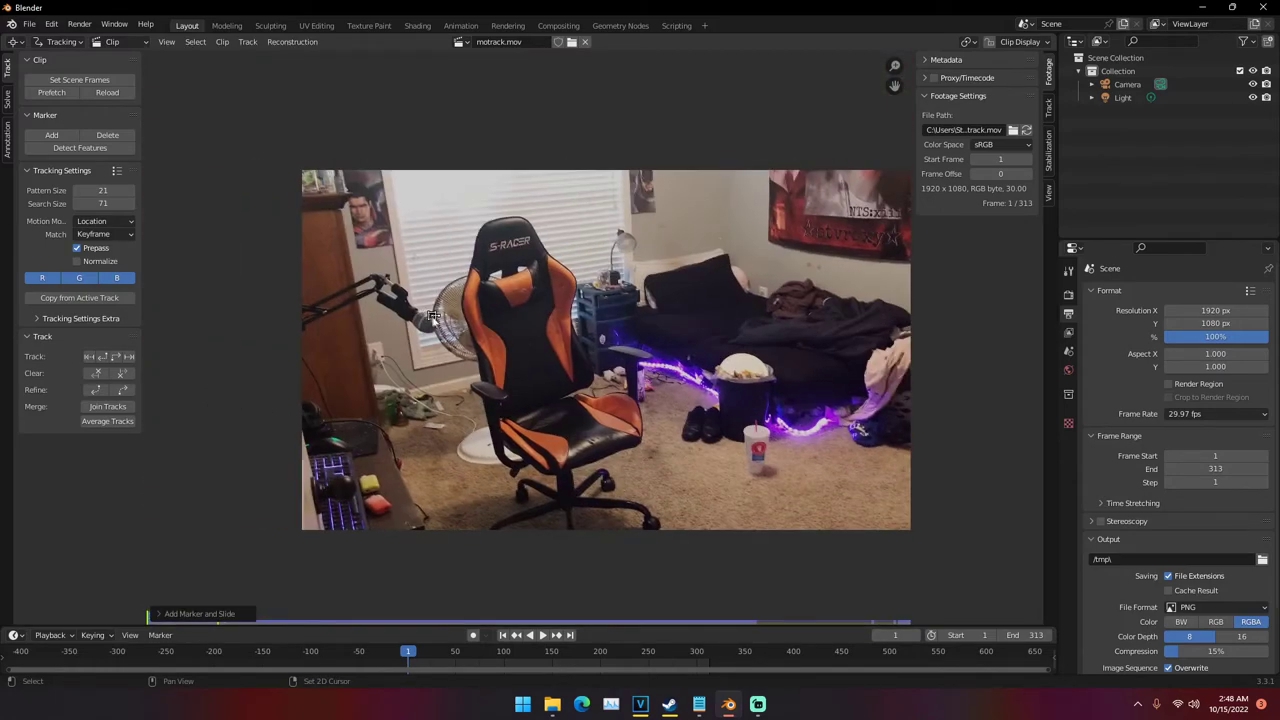
{"action": "scroll", "coordinate": [433, 315], "scroll_direction": "up", "scroll_amount": 3}
{"action": "scroll", "coordinate": [408, 310], "scroll_direction": "down", "scroll_amount": 3}
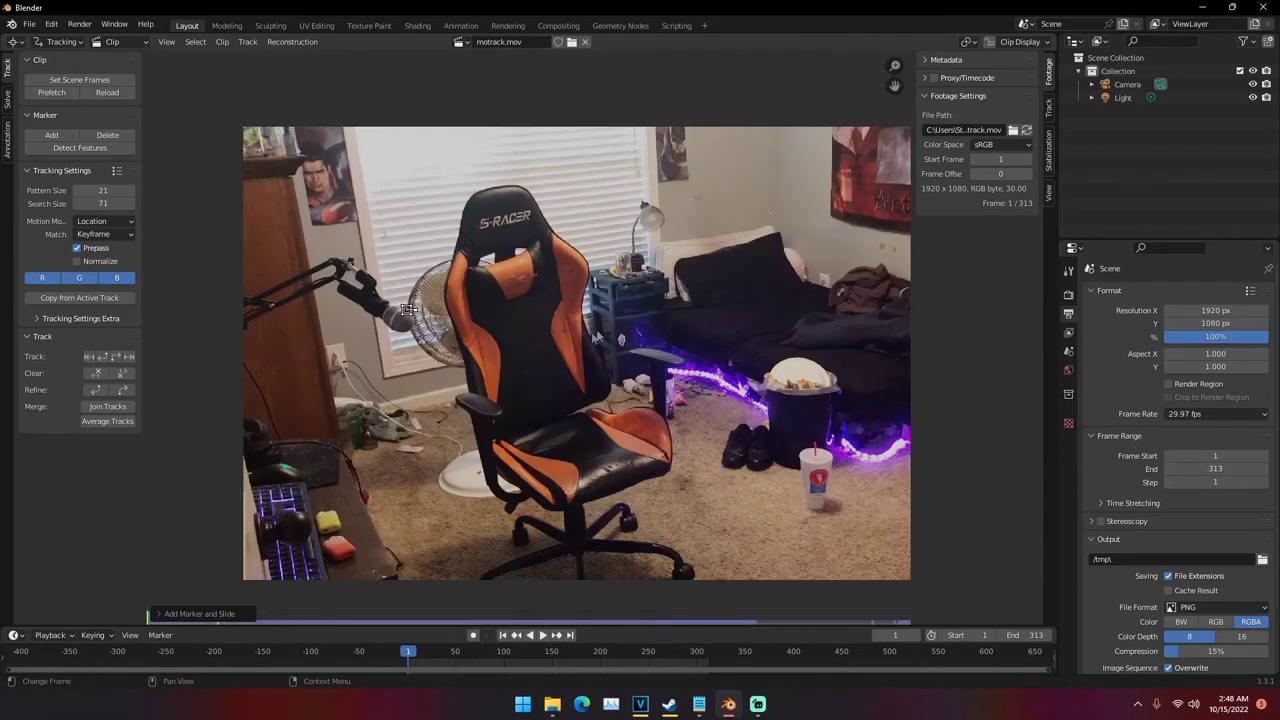
{"action": "left_click", "coordinate": [409, 383]}
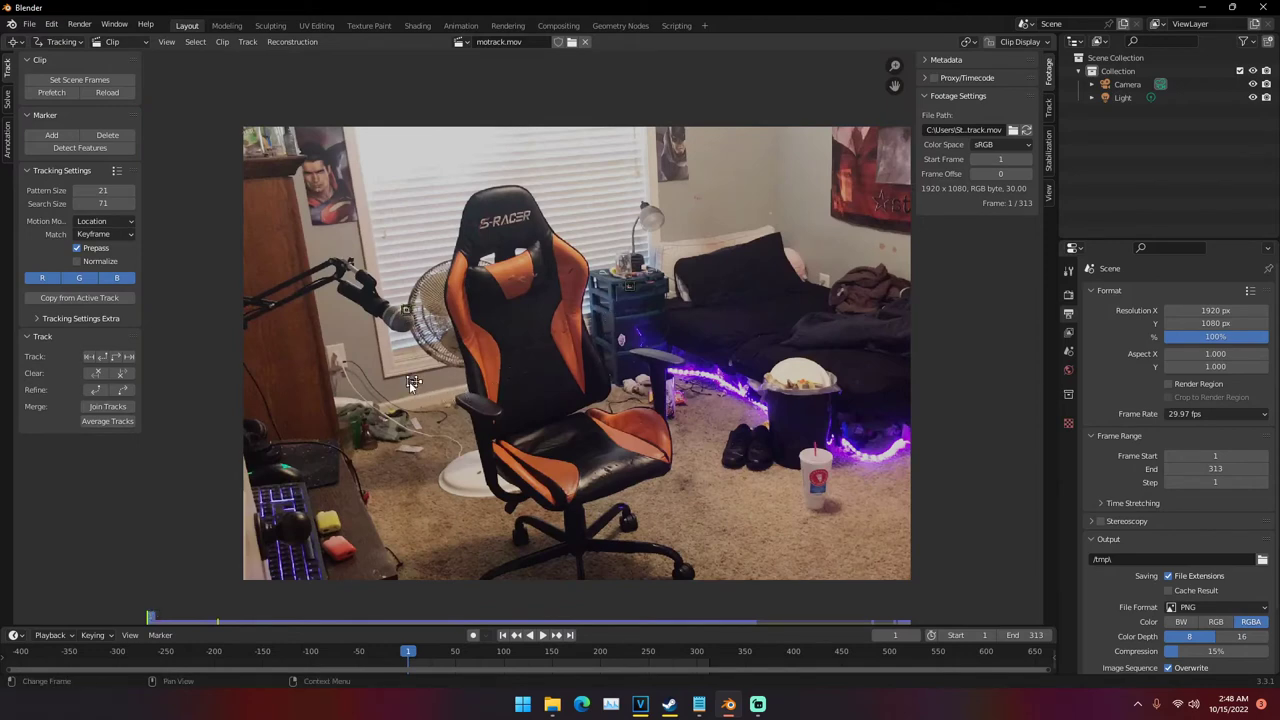
{"action": "key", "text": "x"}
{"action": "left_click", "coordinate": [410, 311]}
{"action": "left_click", "coordinate": [629, 286]}
{"action": "key", "text": "x"}
{"action": "left_click", "coordinate": [627, 288]}
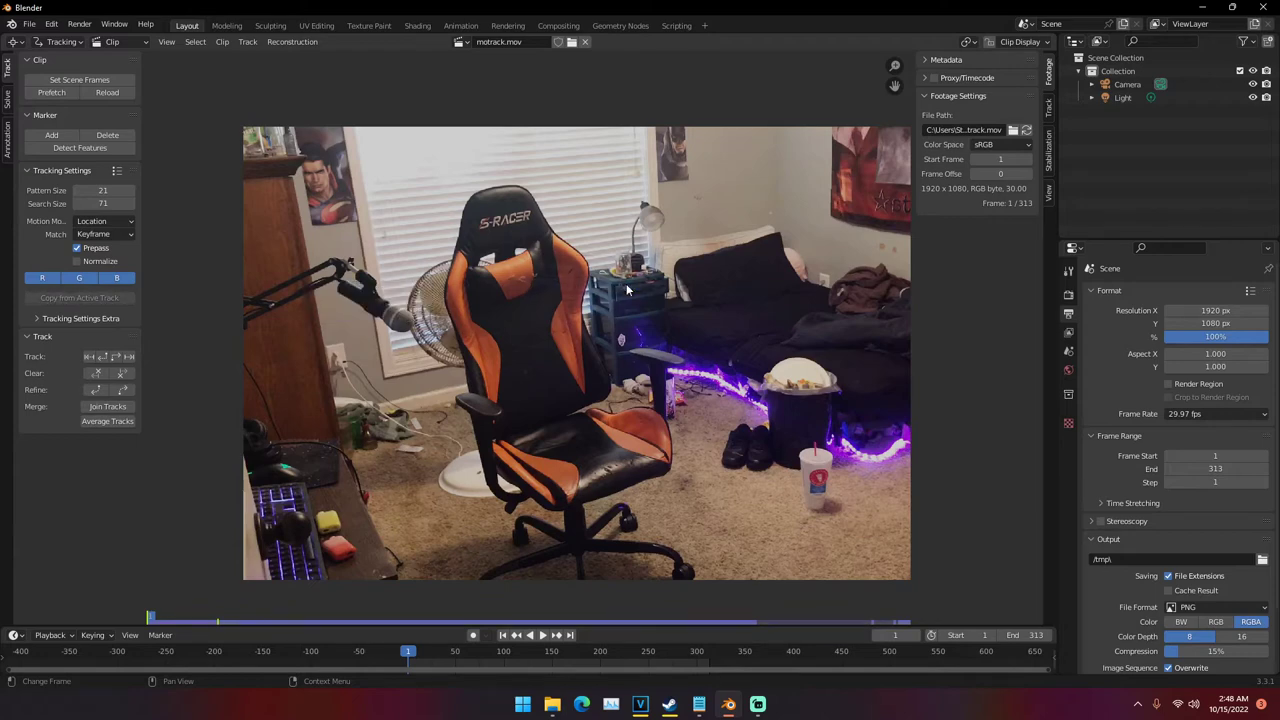
Add a tracking marker on the pale edge of the black pillow beside the drawer unit
{"action": "scroll", "coordinate": [627, 342], "scroll_direction": "down", "scroll_amount": 3}
{"action": "scroll", "coordinate": [627, 342], "scroll_direction": "up", "scroll_amount": 2}
{"action": "middle_click_drag", "start_coordinate": [627, 342], "coordinate": [603, 348]}
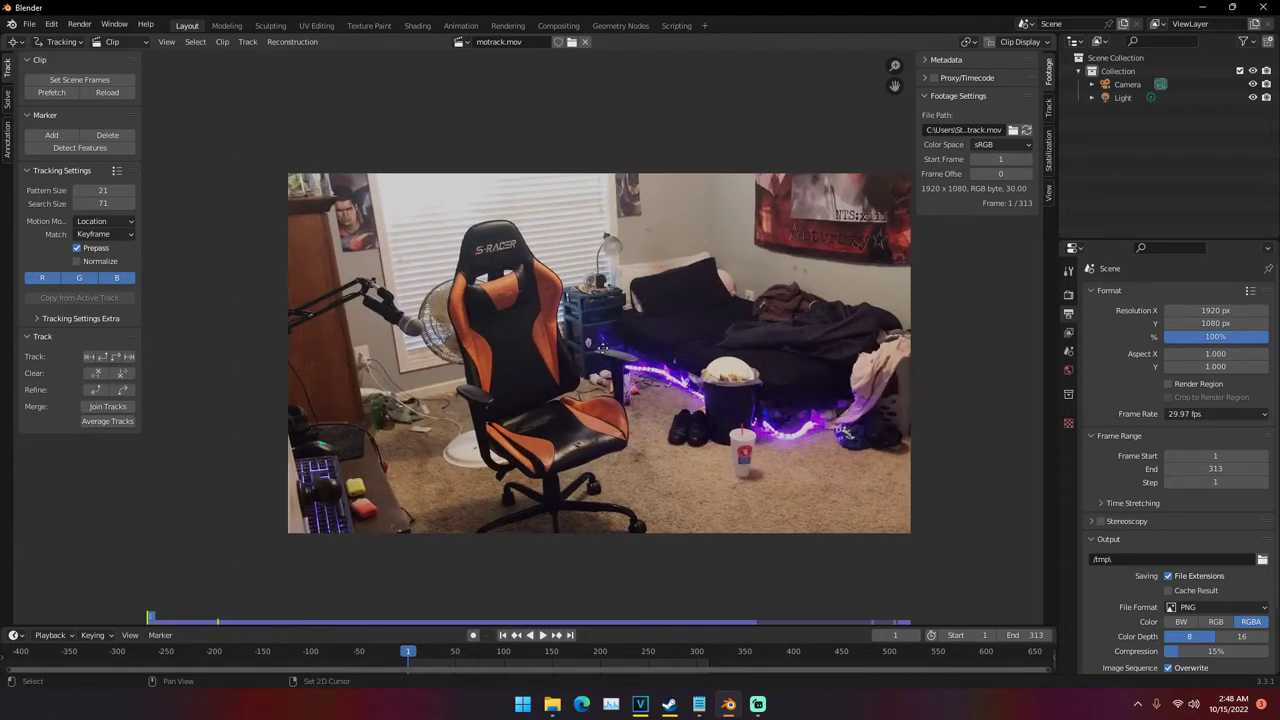
{"action": "scroll", "coordinate": [602, 348], "scroll_direction": "up", "scroll_amount": 1}
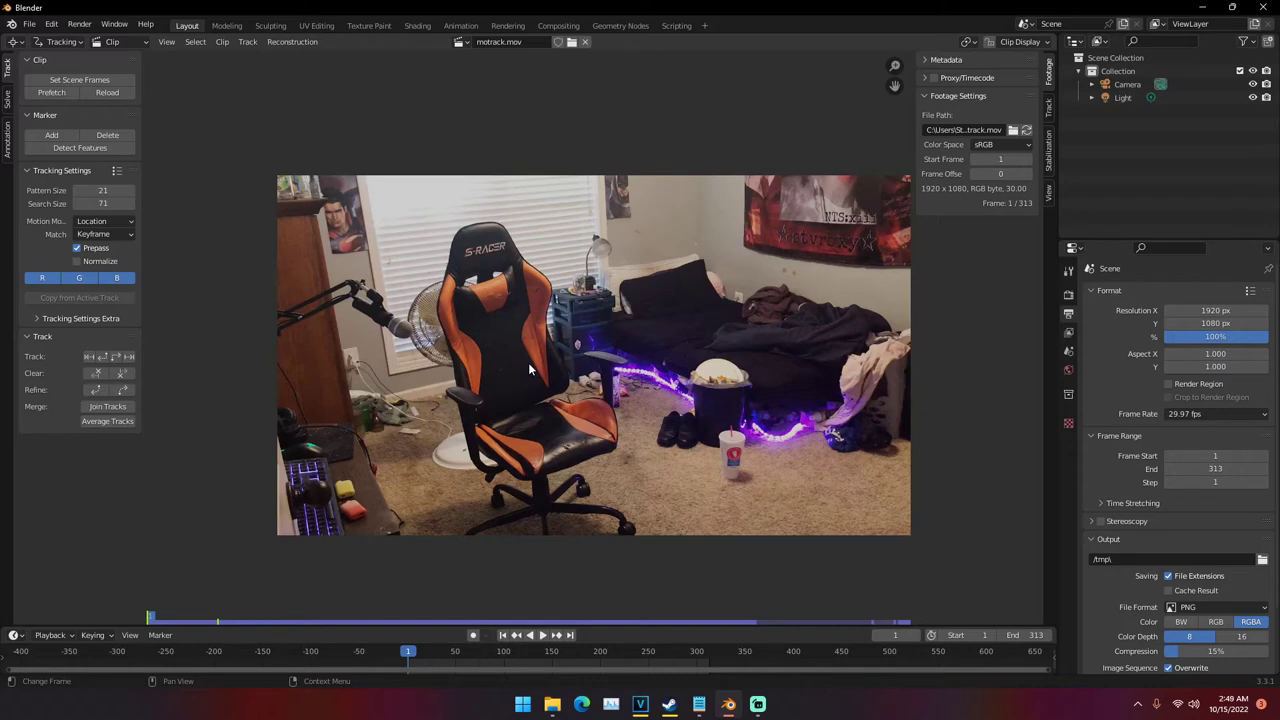
{"action": "scroll", "coordinate": [673, 345], "scroll_direction": "up", "scroll_amount": 4}
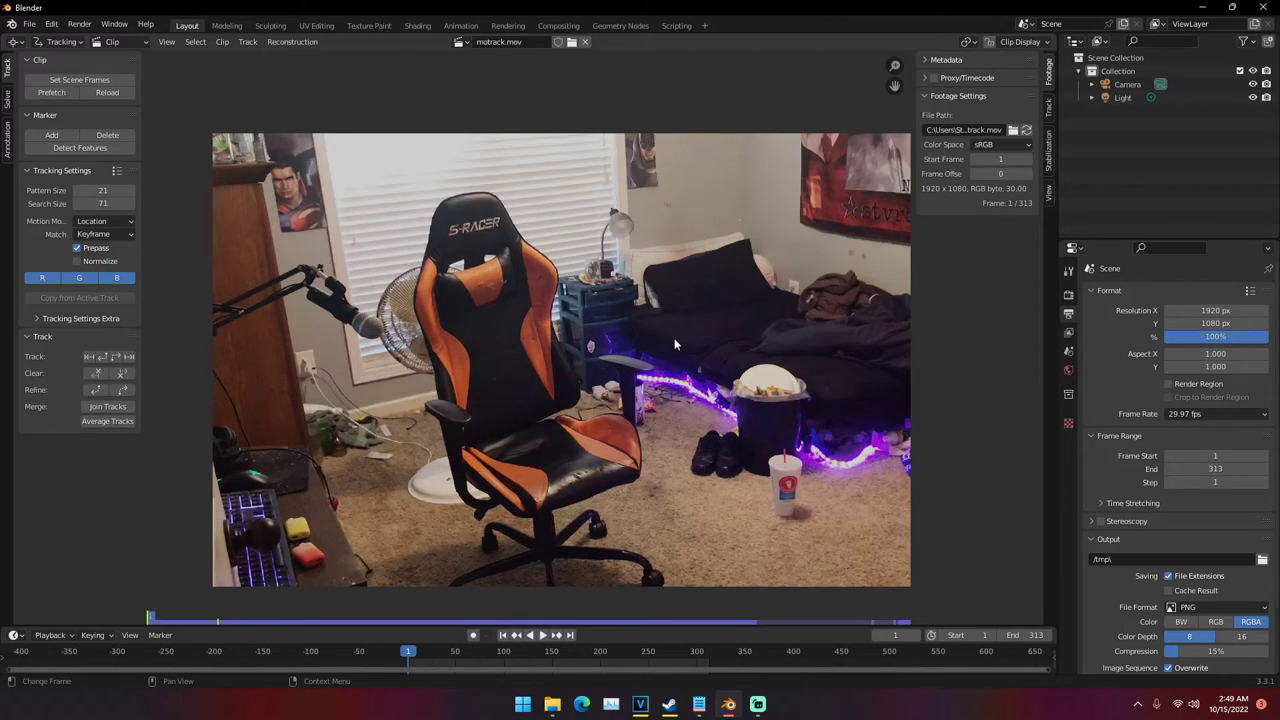
{"action": "scroll", "coordinate": [673, 345], "scroll_direction": "up", "scroll_amount": 6}
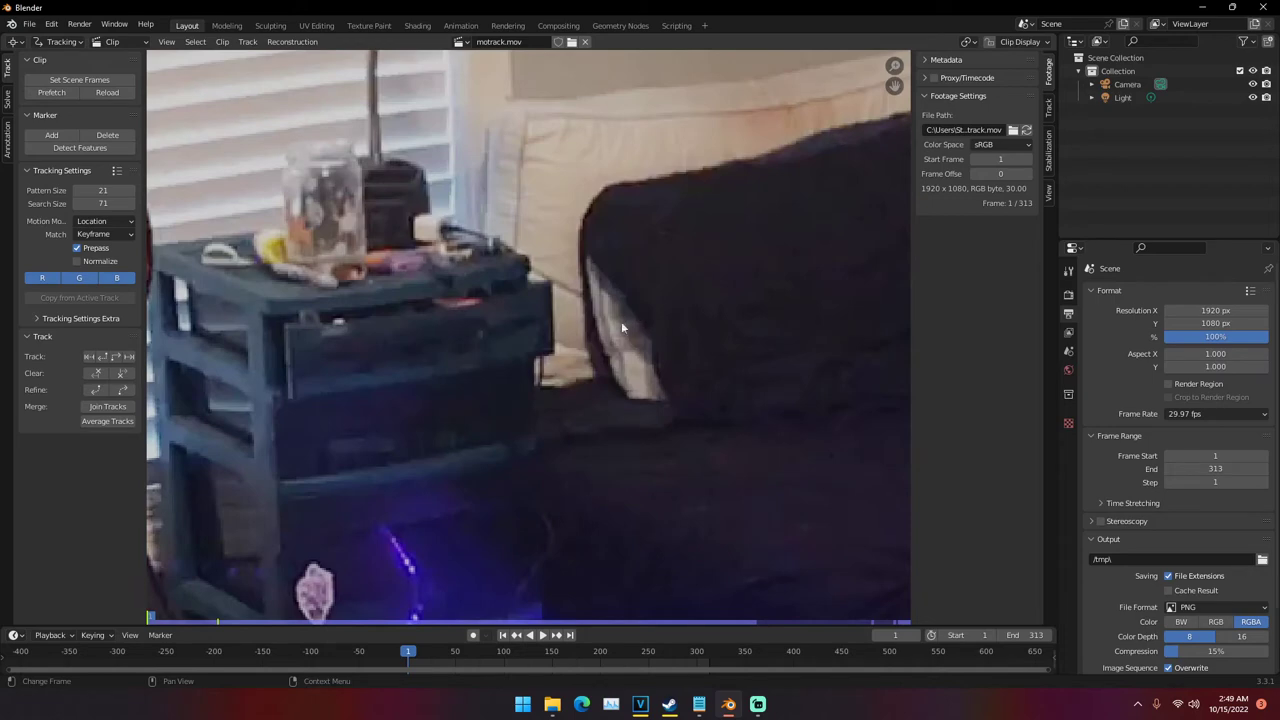
{"action": "right_click", "coordinate": [638, 318]}
{"action": "left_click", "coordinate": [638, 318], "text": "ctrl"}
{"action": "scroll", "coordinate": [665, 338], "scroll_direction": "down", "scroll_amount": 5}
{"action": "scroll", "coordinate": [614, 356], "scroll_direction": "up", "scroll_amount": 6}
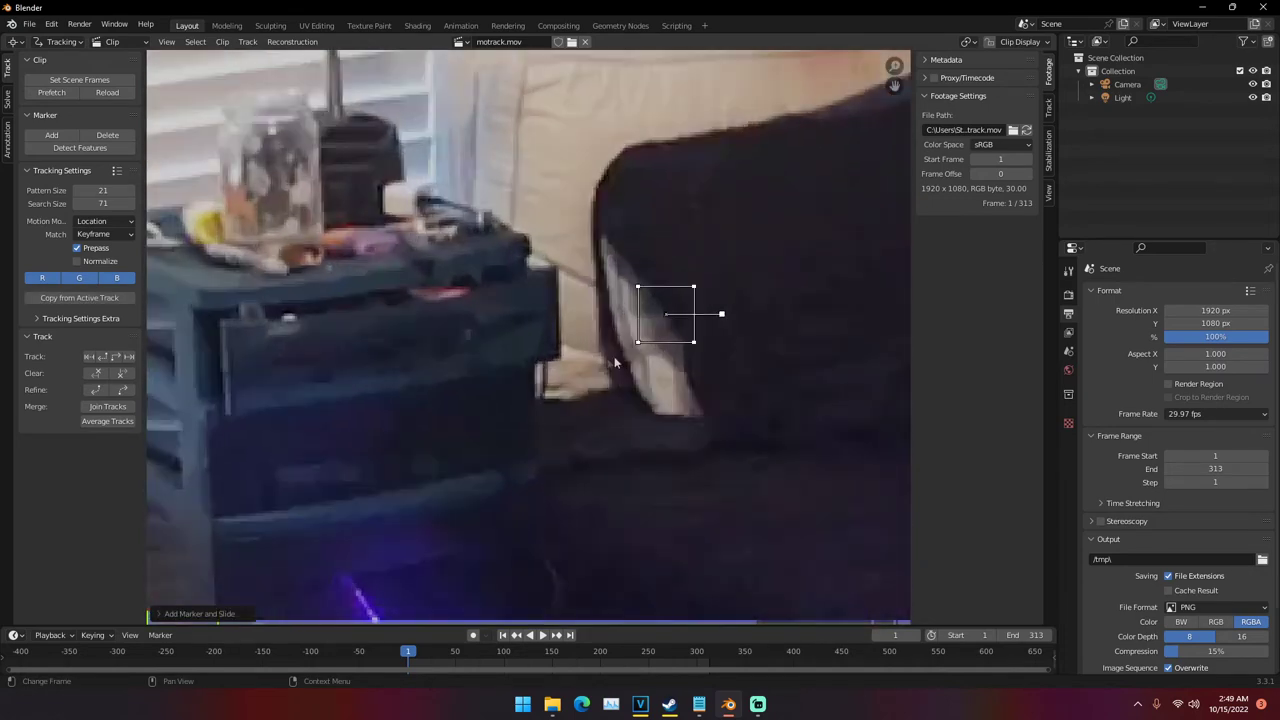
Enlarge the pillow marker so its pattern area covers more of the pale-to-dark contrast edge
{"action": "mouse_move", "coordinate": [692, 342]}
{"action": "left_mouse_down"}
{"action": "mouse_move", "coordinate": [700, 329]}
{"action": "mouse_move", "coordinate": [680, 349]}
{"action": "mouse_move", "coordinate": [694, 343]}
{"action": "left_mouse_up"}
{"action": "key", "text": "s"}
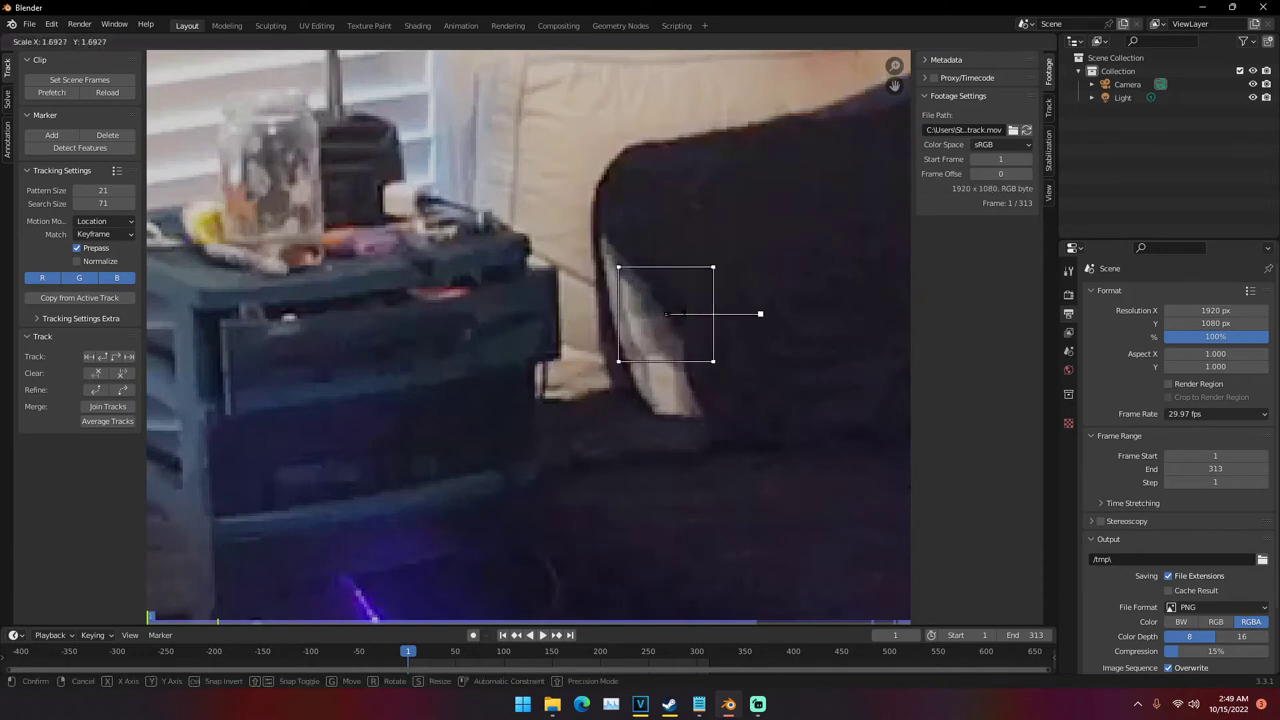
{"action": "left_click", "coordinate": [681, 308]}
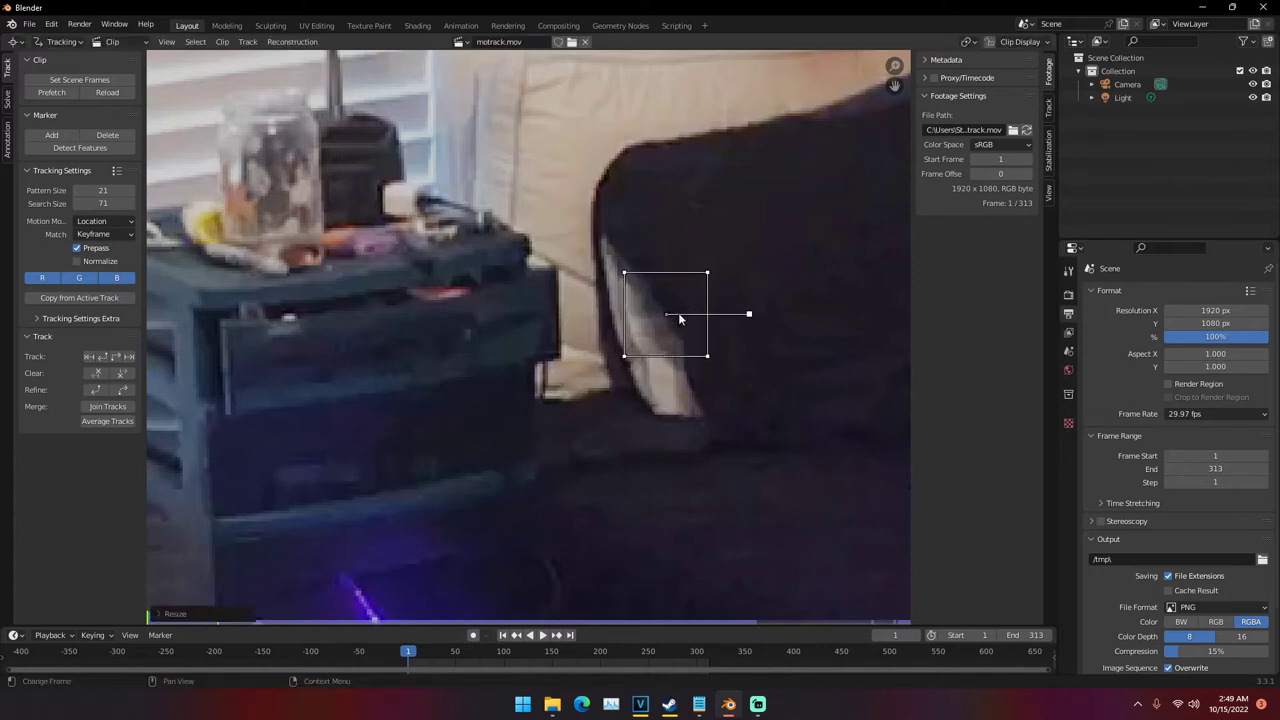
{"action": "scroll", "coordinate": [654, 325], "scroll_direction": "up", "scroll_amount": 2}
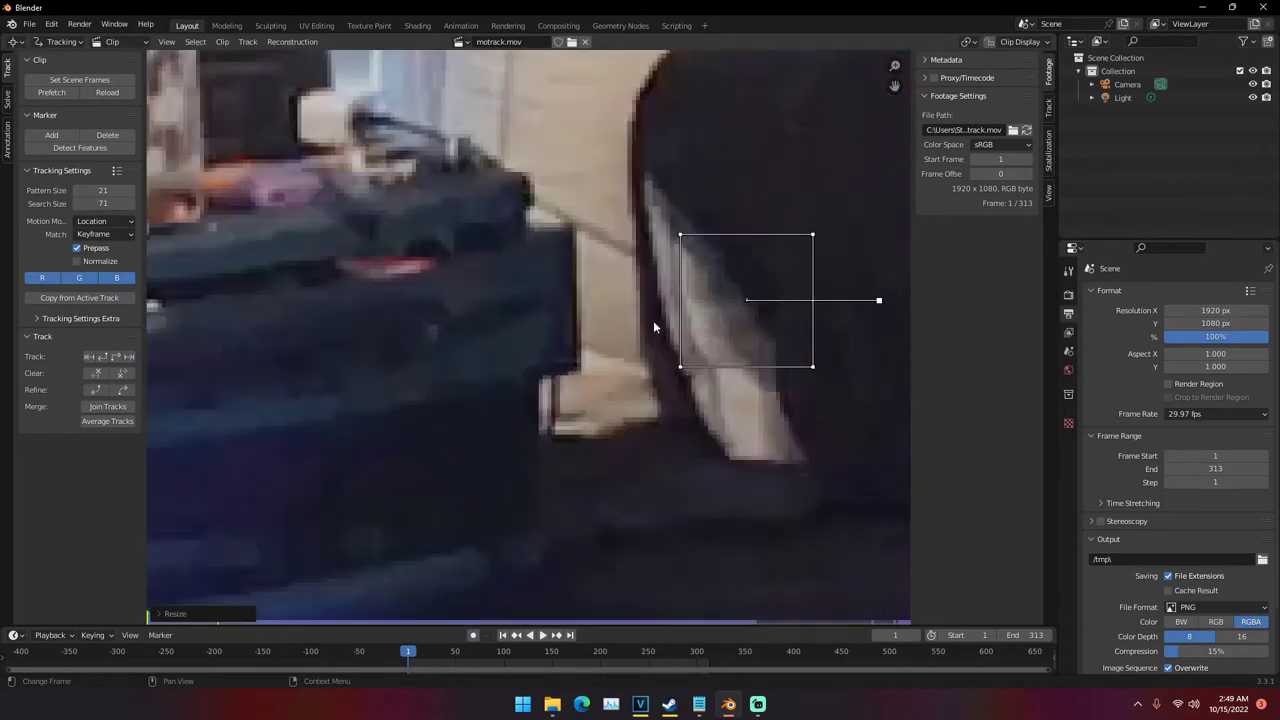
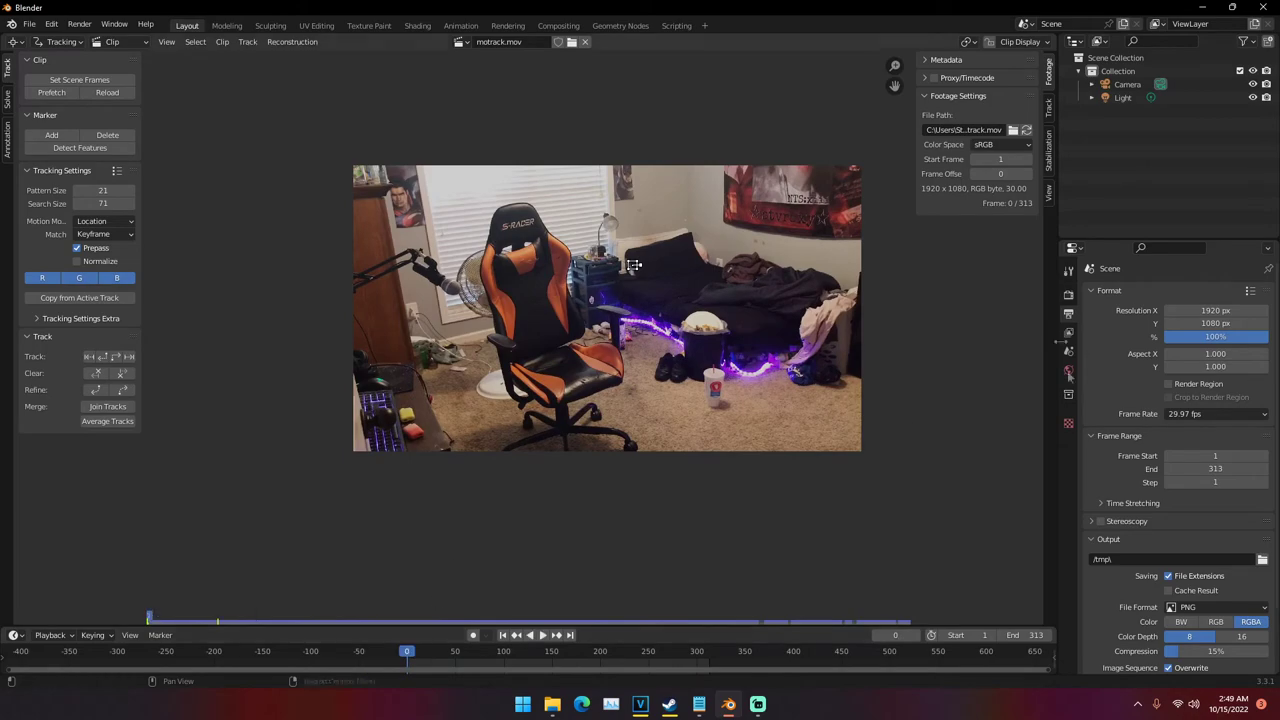
Inspect the chair's base, play the footage briefly and go back to frame 0
{"action": "scroll", "coordinate": [580, 338], "scroll_direction": "up", "scroll_amount": 4}
{"action": "scroll", "coordinate": [620, 333], "scroll_direction": "up", "scroll_amount": 4}
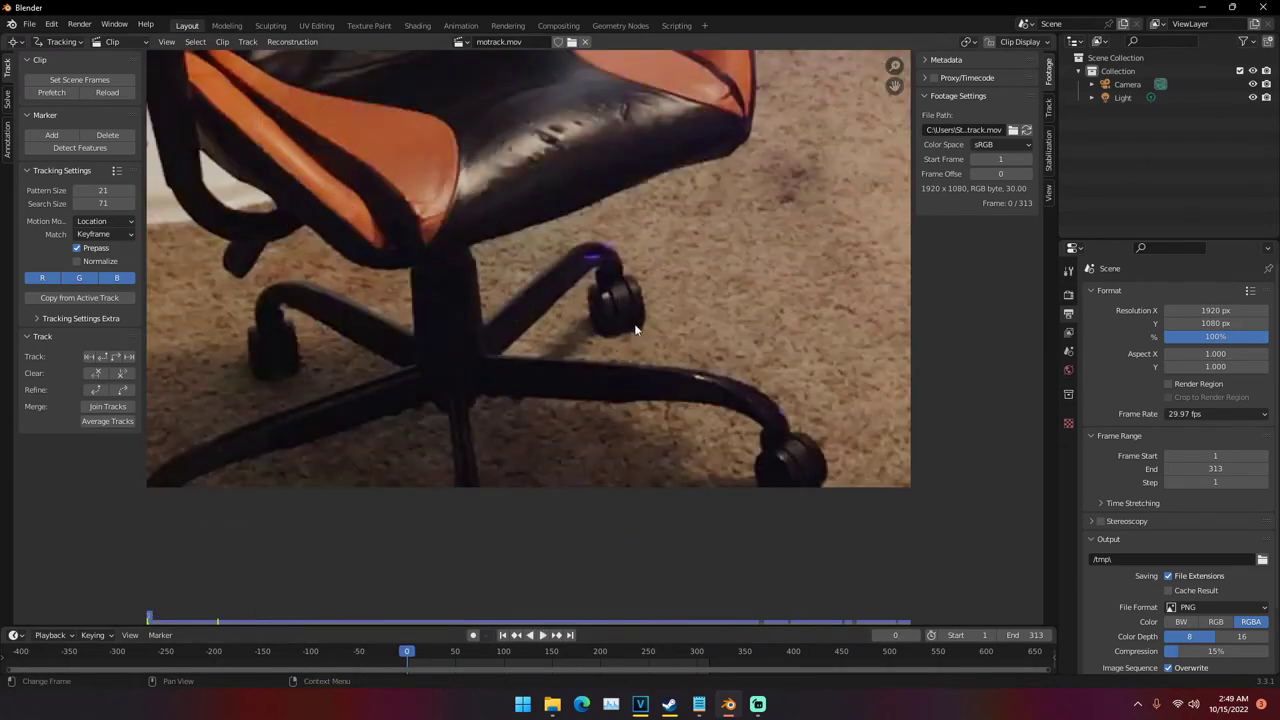
{"action": "scroll", "coordinate": [638, 340], "scroll_direction": "down", "scroll_amount": 8}
{"action": "key", "text": "space"}
{"action": "mouse_move", "coordinate": [412, 656]}
{"action": "left_mouse_down"}
{"action": "mouse_move", "coordinate": [674, 655]}
{"action": "mouse_move", "coordinate": [406, 651]}
{"action": "left_mouse_up"}
Add a tracking marker on the chair's rear right caster and enlarge it
{"action": "scroll", "coordinate": [568, 330], "scroll_direction": "up", "scroll_amount": 5}
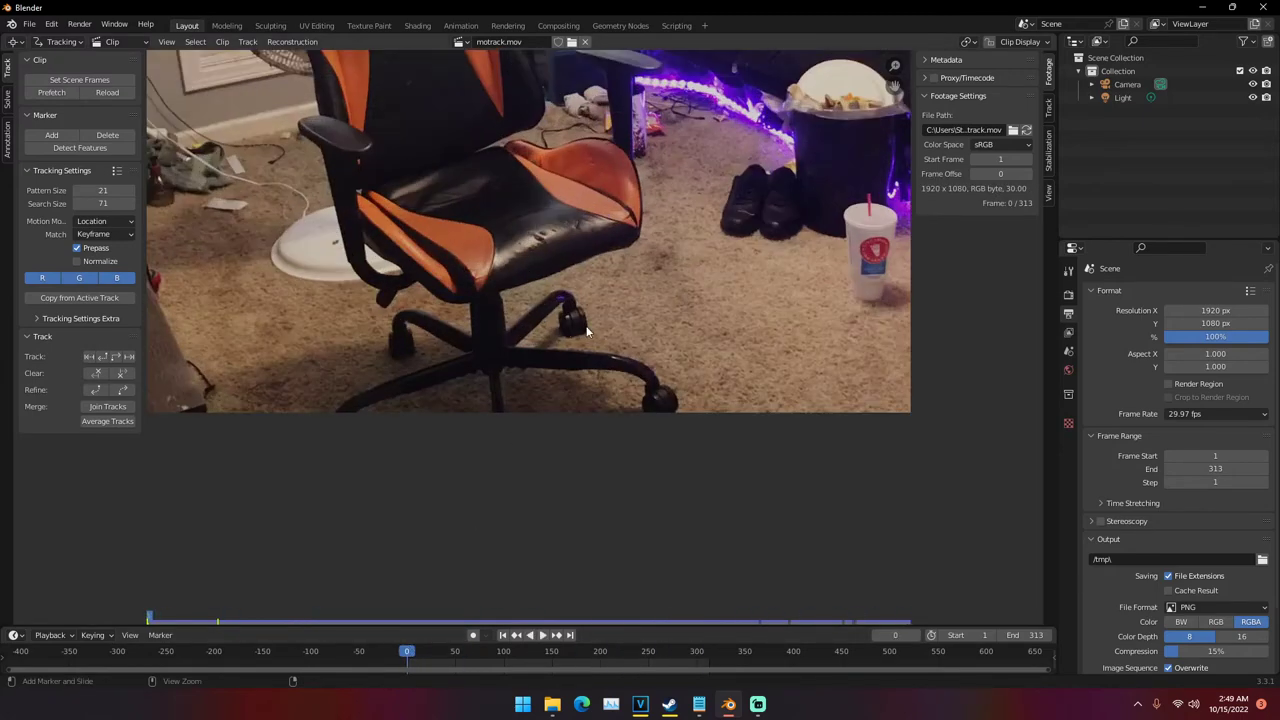
{"action": "left_click", "coordinate": [587, 331], "text": "ctrl"}
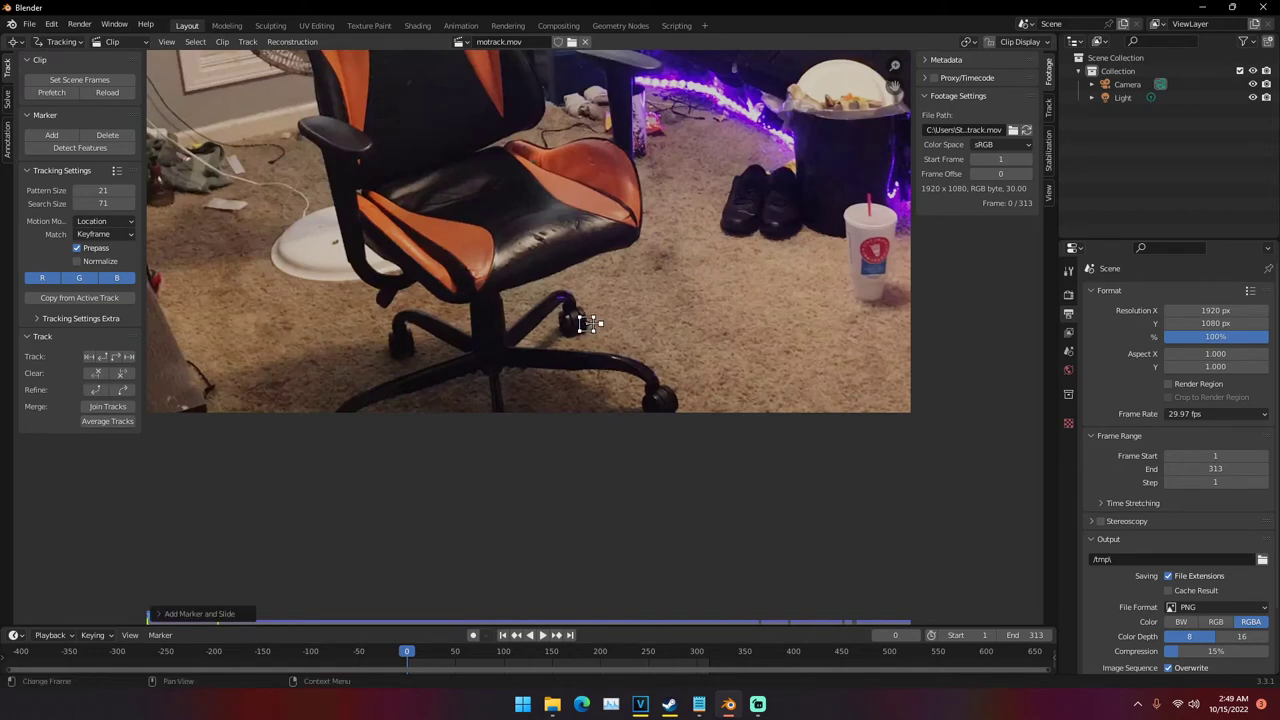
{"action": "key", "text": "s"}
{"action": "left_click", "coordinate": [604, 318]}
{"action": "scroll", "coordinate": [603, 306], "scroll_direction": "down", "scroll_amount": 6}
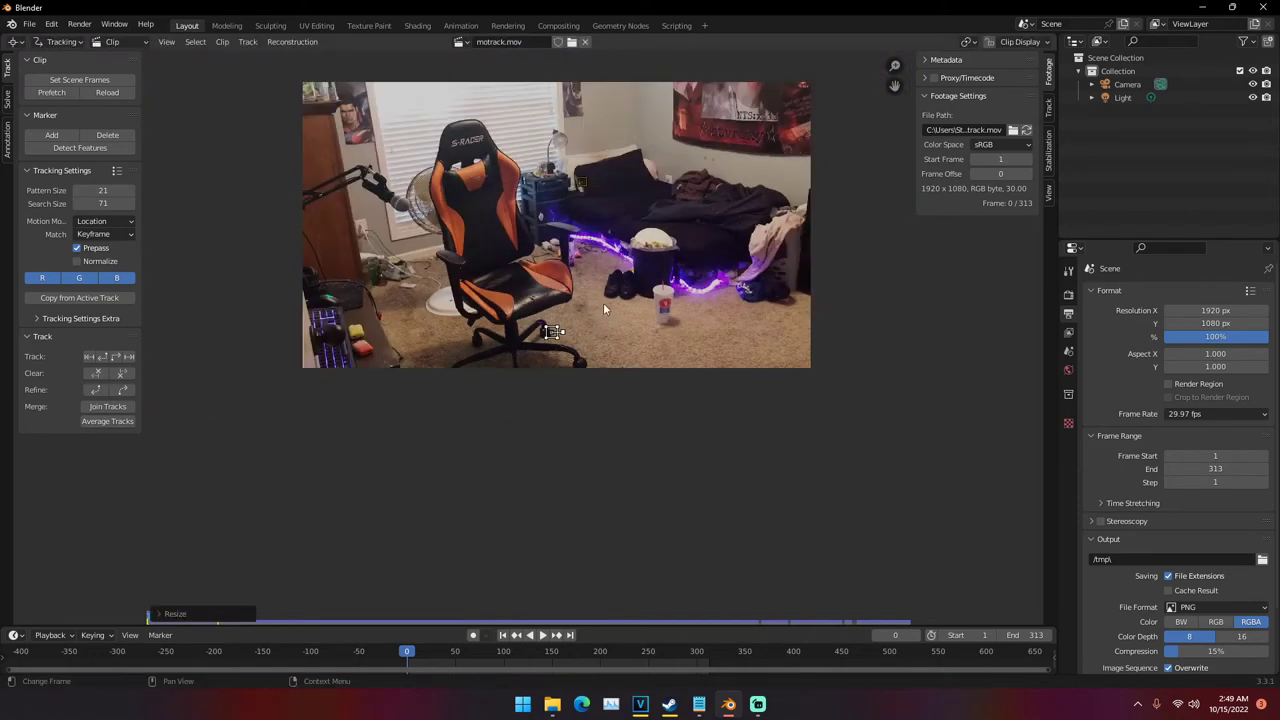
Add a tracking marker on the white drink cup beside its red logo and enlarge it
{"action": "scroll", "coordinate": [586, 345], "scroll_direction": "up", "scroll_amount": 5}
{"action": "scroll", "coordinate": [637, 325], "scroll_direction": "up", "scroll_amount": 4}
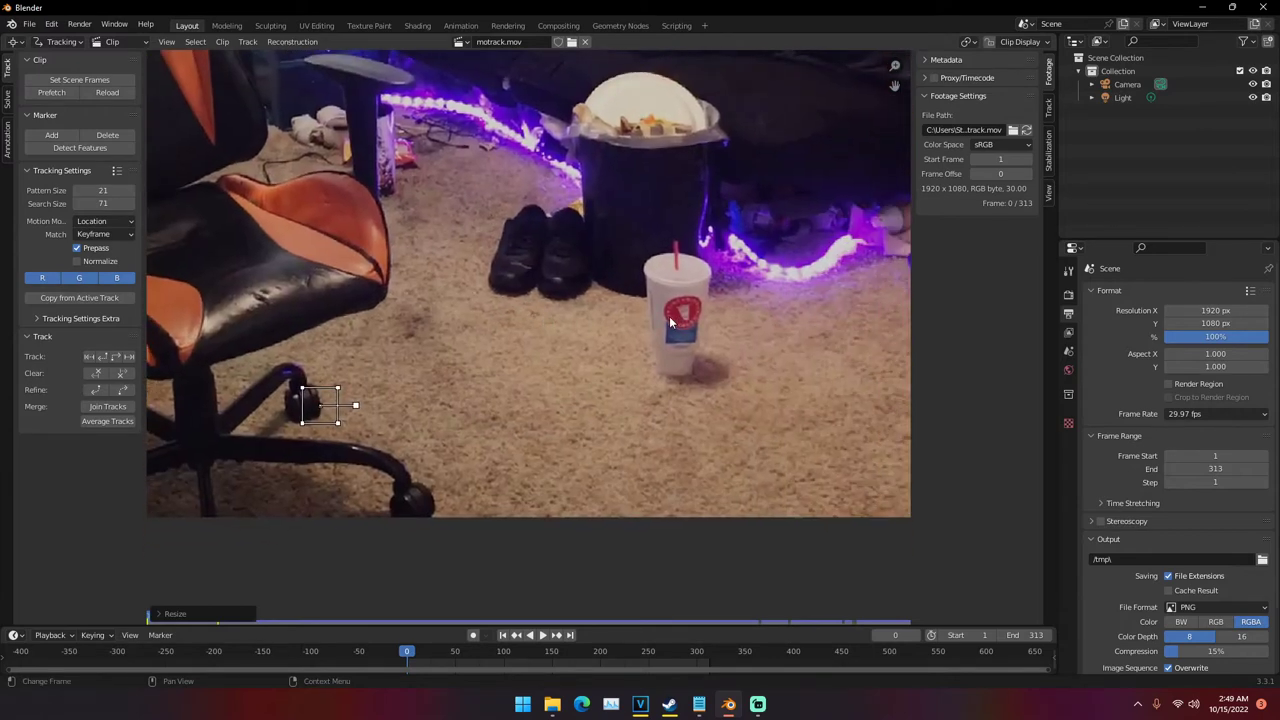
{"action": "left_click", "coordinate": [666, 311], "text": "ctrl"}
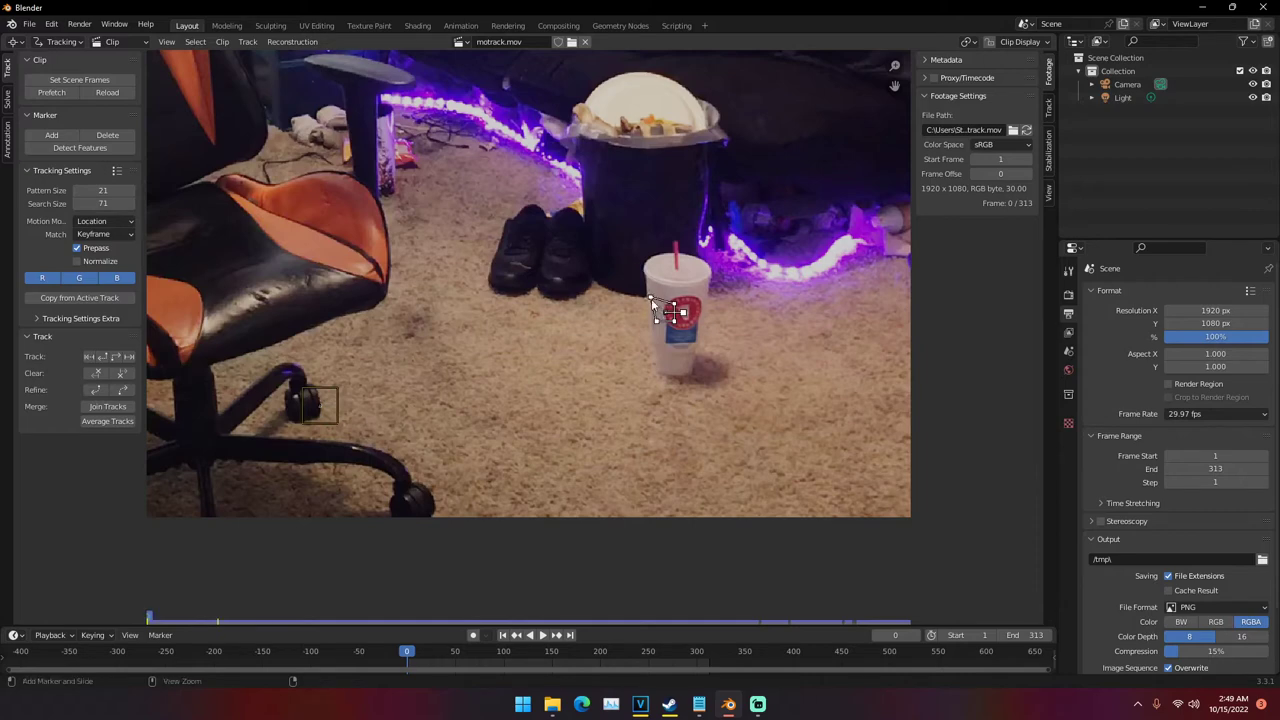
{"action": "key", "text": "s"}
{"action": "left_click", "coordinate": [712, 312]}
Add a tracking marker on the blue patterned item on the floor below the hanging cloth and enlarge it
{"action": "scroll", "coordinate": [715, 318], "scroll_direction": "down", "scroll_amount": 5}
{"action": "scroll", "coordinate": [715, 318], "scroll_direction": "up", "scroll_amount": 4}
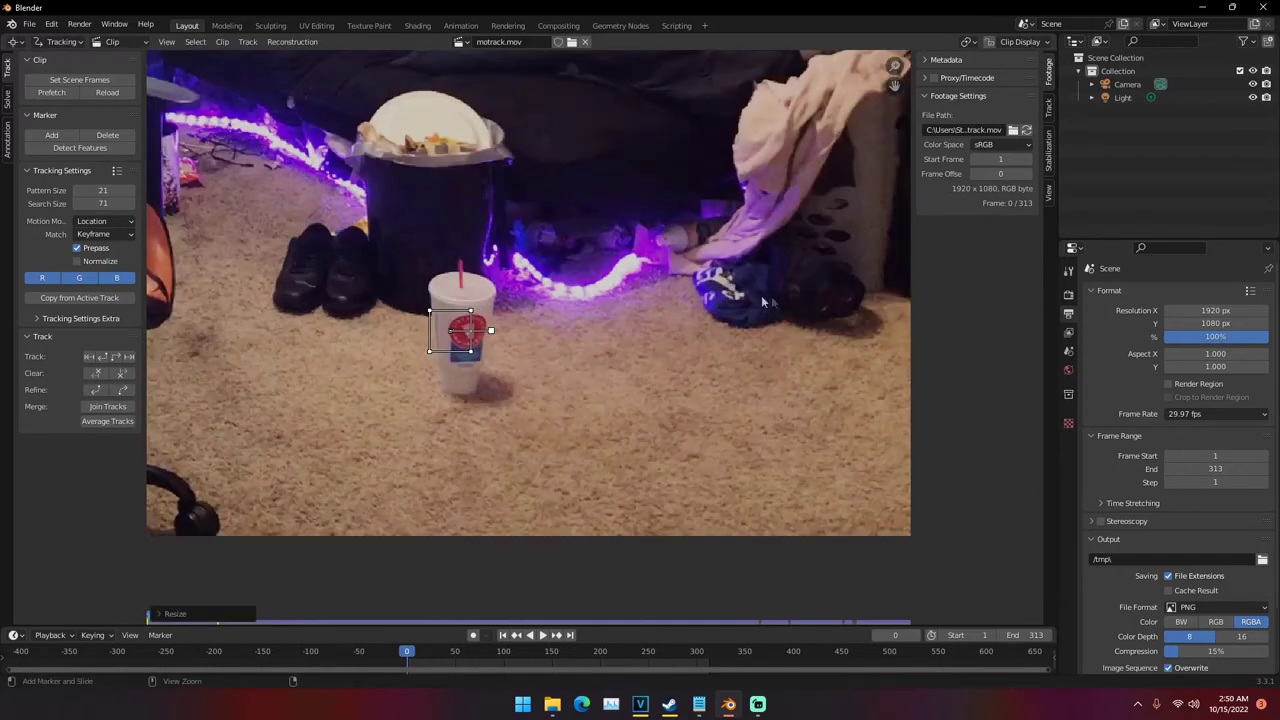
{"action": "left_click", "coordinate": [718, 286], "text": "ctrl"}
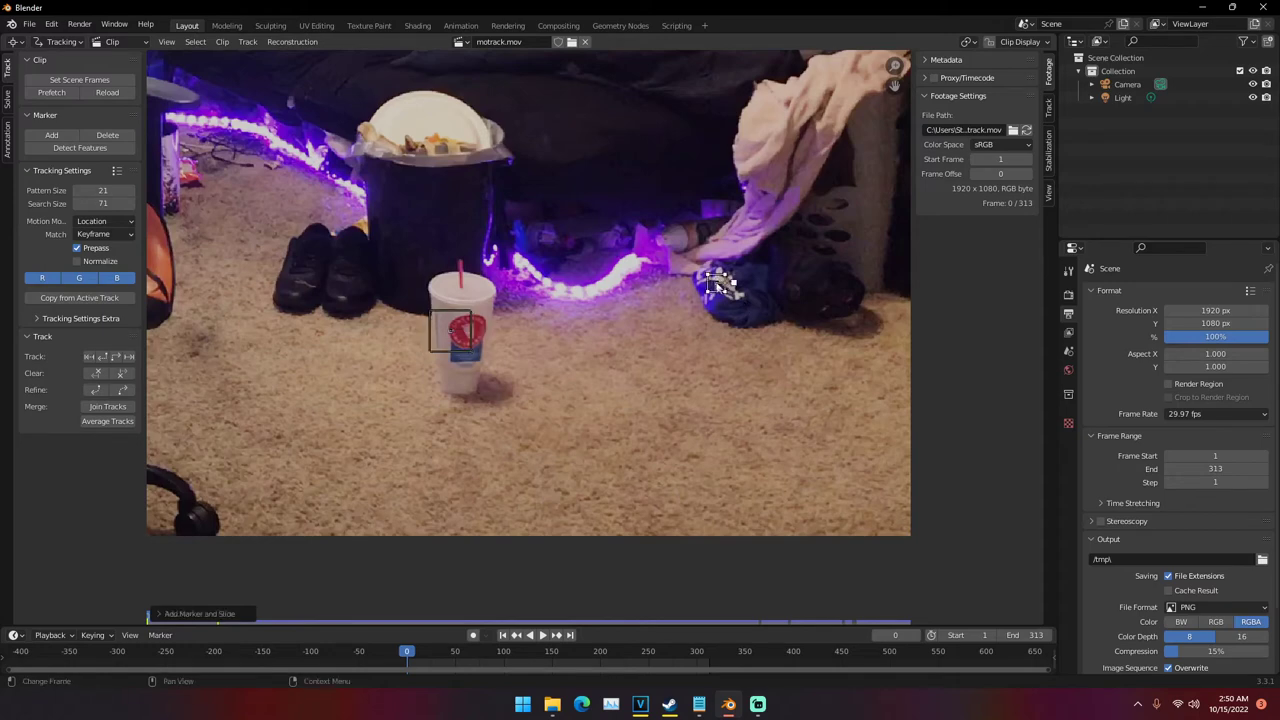
{"action": "key", "text": "s"}
{"action": "left_click", "coordinate": [751, 283]}
Add a tracking marker on the brown clothes pile on the bed and enlarge it
{"action": "scroll", "coordinate": [528, 261], "scroll_direction": "down", "scroll_amount": 5}
{"action": "mouse_move", "coordinate": [484, 218]}
{"action": "middle_mouse_down"}
{"action": "mouse_move", "coordinate": [508, 251]}
{"action": "mouse_move", "coordinate": [495, 258]}
{"action": "mouse_move", "coordinate": [624, 346]}
{"action": "middle_mouse_up"}
{"action": "scroll", "coordinate": [495, 258], "scroll_direction": "up", "scroll_amount": 5}
{"action": "scroll", "coordinate": [600, 304], "scroll_direction": "down", "scroll_amount": 6}
{"action": "scroll", "coordinate": [593, 294], "scroll_direction": "up", "scroll_amount": 4}
{"action": "left_click", "coordinate": [594, 295], "text": "ctrl"}
{"action": "key", "text": "s"}
{"action": "left_click", "coordinate": [606, 299]}
Add enlarged tracking markers at the edge of the white fan base and where the bed meets the wall
{"action": "scroll", "coordinate": [595, 300], "scroll_direction": "down", "scroll_amount": 4}
{"action": "scroll", "coordinate": [585, 305], "scroll_direction": "up", "scroll_amount": 5}
{"action": "scroll", "coordinate": [623, 282], "scroll_direction": "down", "scroll_amount": 4}
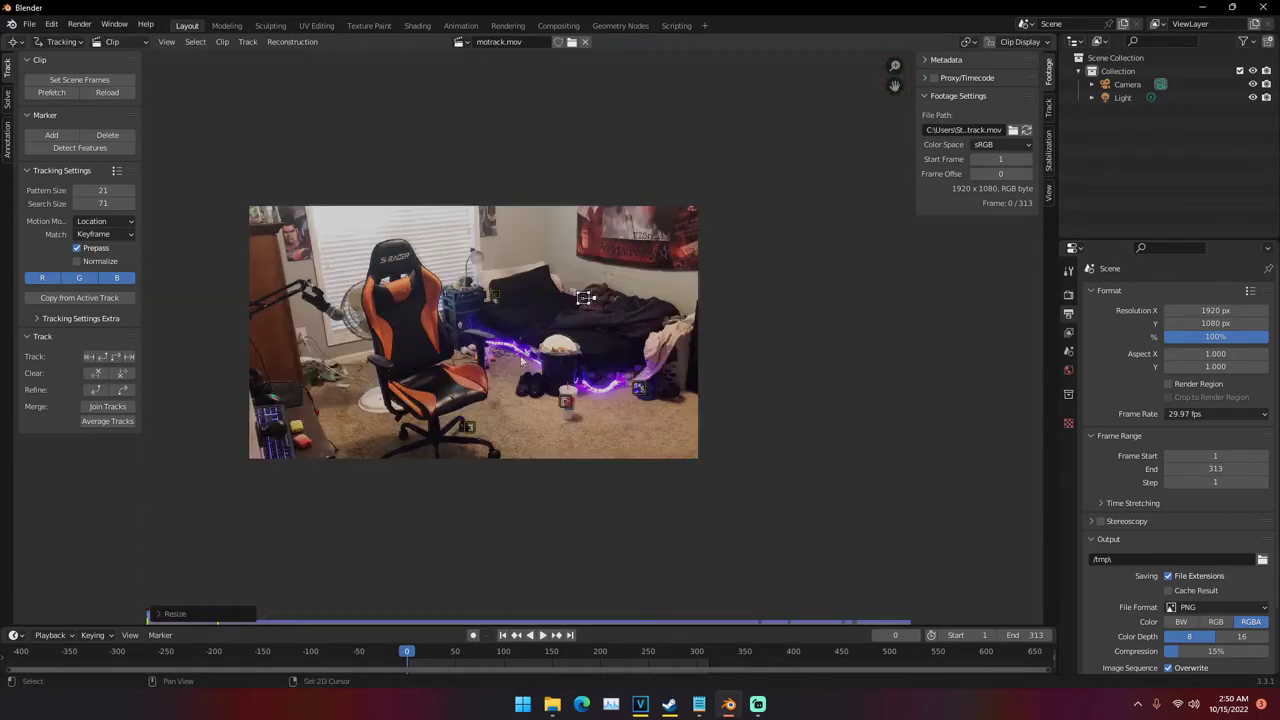
{"action": "scroll", "coordinate": [320, 355], "scroll_direction": "up", "scroll_amount": 7}
{"action": "scroll", "coordinate": [517, 384], "scroll_direction": "down", "scroll_amount": 5}
{"action": "scroll", "coordinate": [480, 350], "scroll_direction": "up", "scroll_amount": 2}
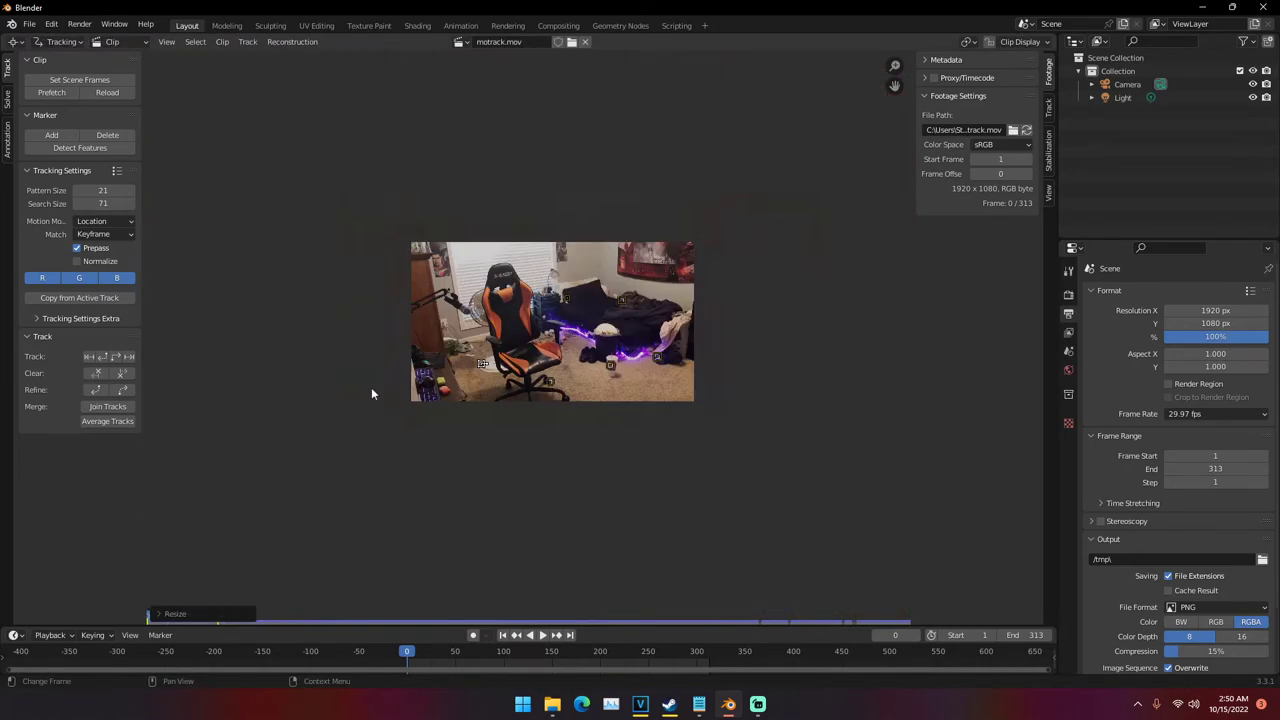
{"action": "scroll", "coordinate": [392, 395], "scroll_direction": "down", "scroll_amount": 1}
{"action": "scroll", "coordinate": [517, 378], "scroll_direction": "up", "scroll_amount": 4}
{"action": "scroll", "coordinate": [602, 425], "scroll_direction": "down", "scroll_amount": 6}
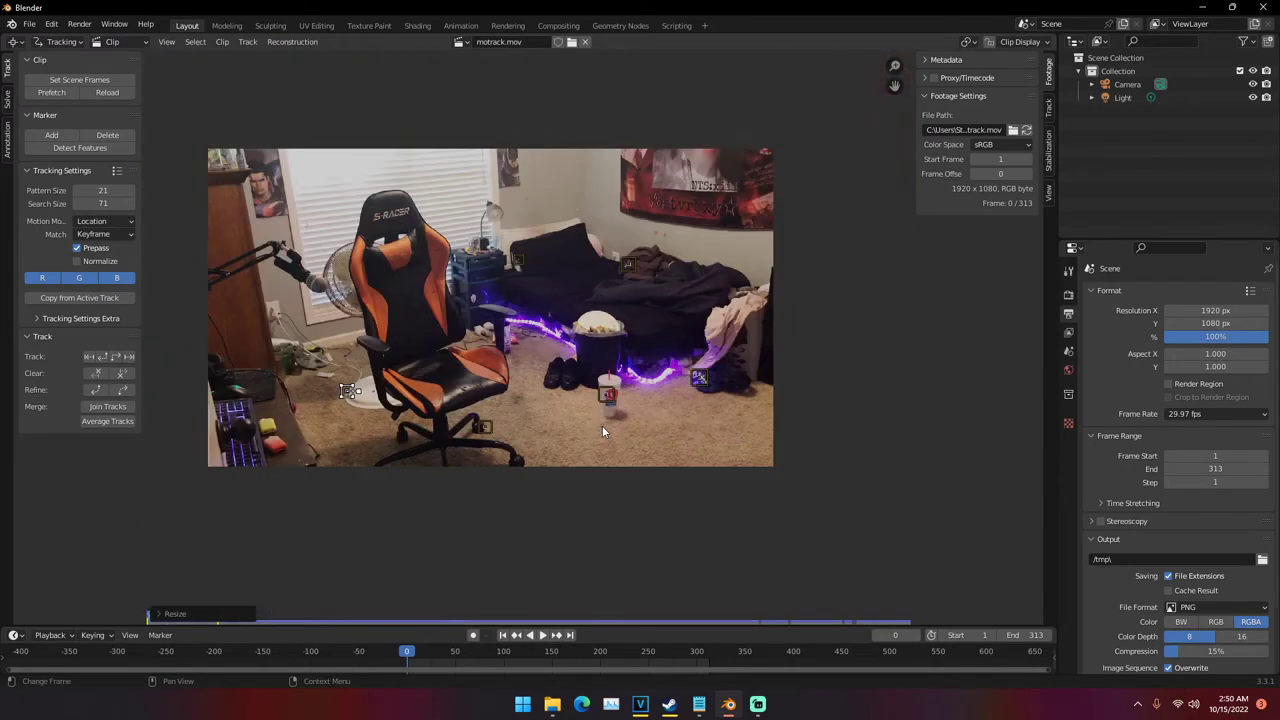
{"action": "scroll", "coordinate": [601, 424], "scroll_direction": "up", "scroll_amount": 3}
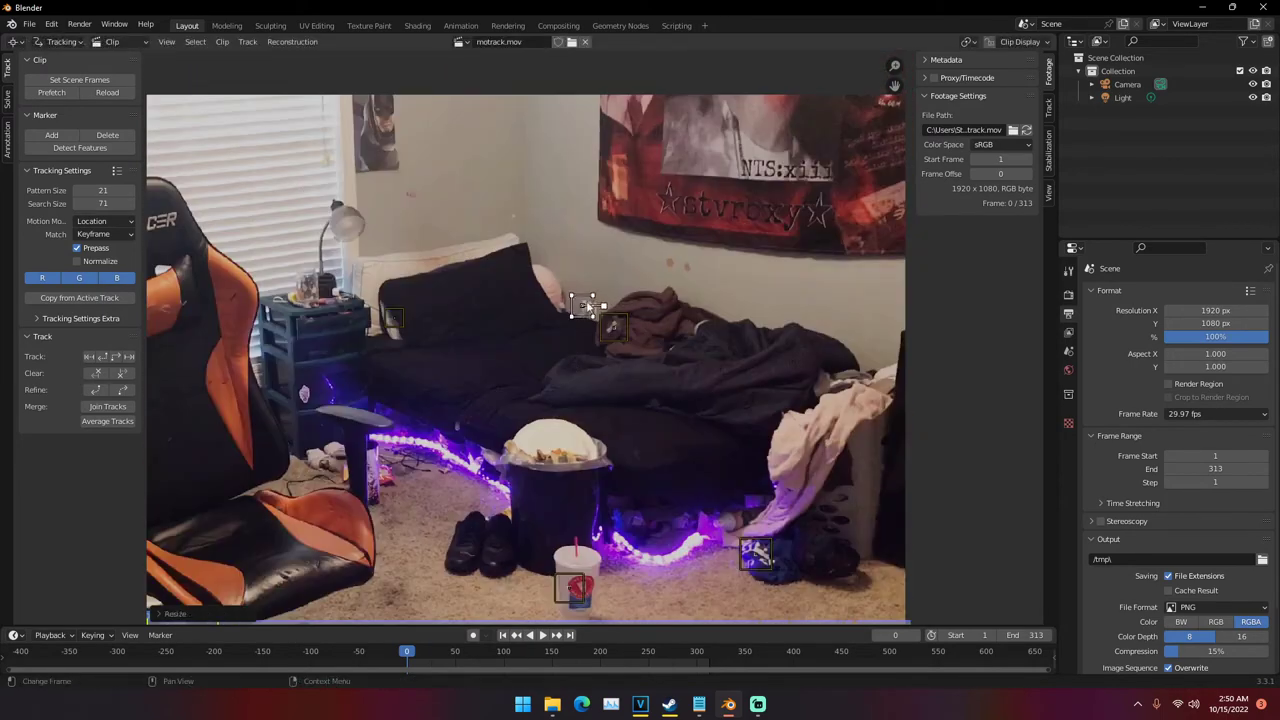
{"action": "scroll", "coordinate": [440, 450], "scroll_direction": "down", "scroll_amount": 2}
Scrub to frame 256 to compare the marker positions with the footage, and return to the start
{"action": "left_click_drag", "start_coordinate": [407, 652], "coordinate": [654, 652]}
{"action": "scroll", "coordinate": [209, 530], "scroll_direction": "down", "scroll_amount": 2}
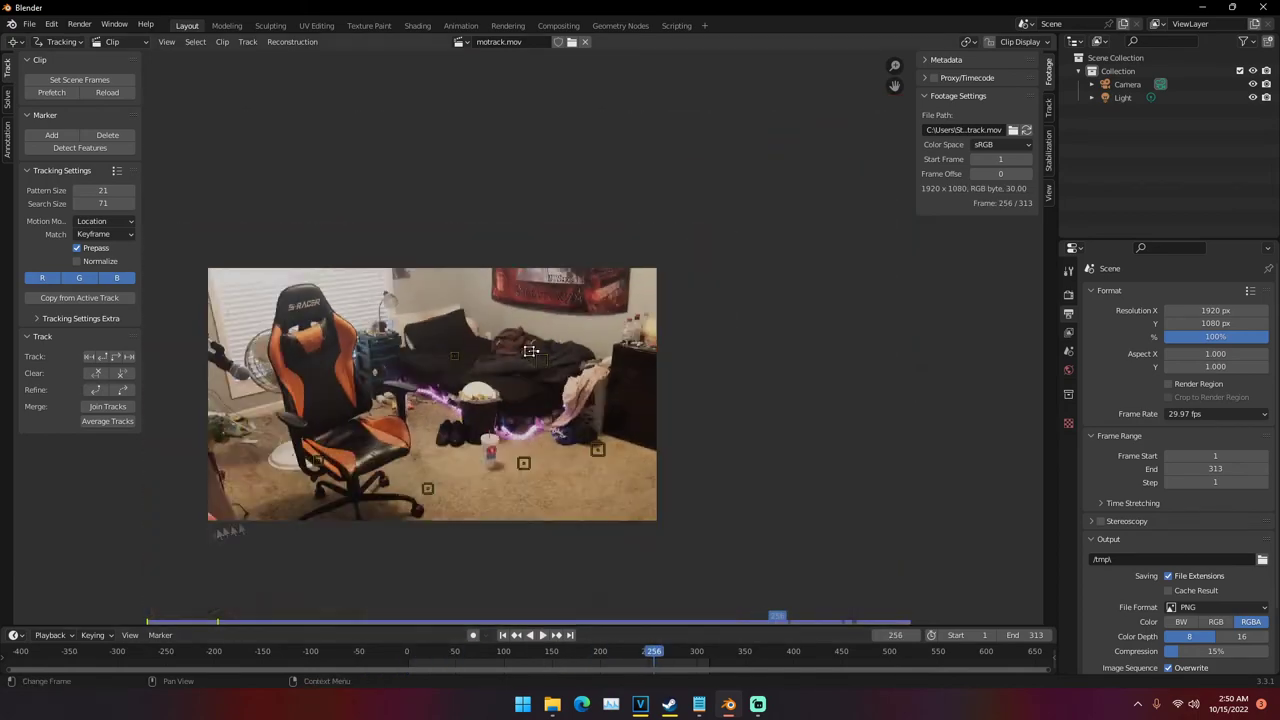
{"action": "scroll", "coordinate": [209, 357], "scroll_direction": "up", "scroll_amount": 2}
{"action": "key", "text": "shift+Left"}
Add enlarged markers on the chair's headrest, the fan, the drawer unit, the wall and floor behind the chair, and the black shoes
{"action": "key", "text": "s"}
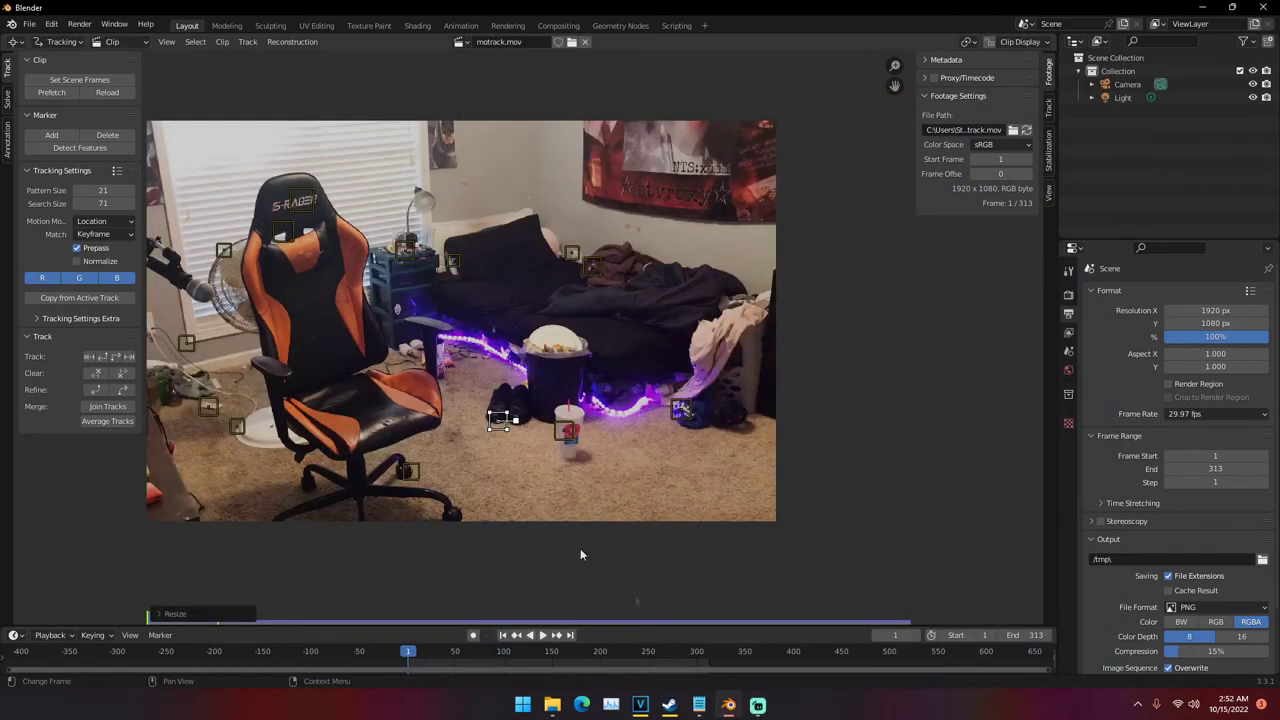
{"action": "scroll", "coordinate": [499, 424], "scroll_direction": "down", "scroll_amount": 1}
{"action": "middle_click_drag", "start_coordinate": [474, 408], "coordinate": [512, 373]}
{"action": "scroll", "coordinate": [636, 410], "scroll_direction": "up", "scroll_amount": 2}
{"action": "scroll", "coordinate": [512, 373], "scroll_direction": "down", "scroll_amount": 2}
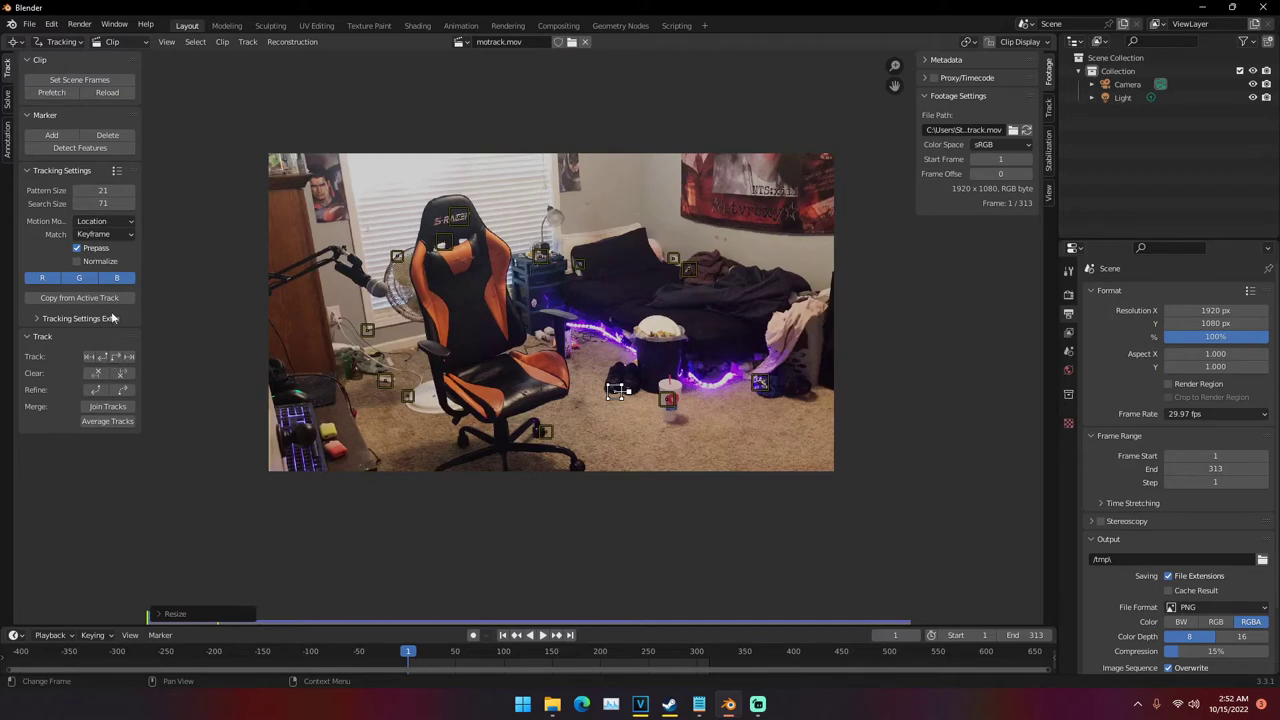
{"action": "left_click", "coordinate": [44, 337]}
{"action": "left_click", "coordinate": [44, 337]}
{"action": "scroll", "coordinate": [285, 400], "scroll_direction": "down", "scroll_amount": 1}
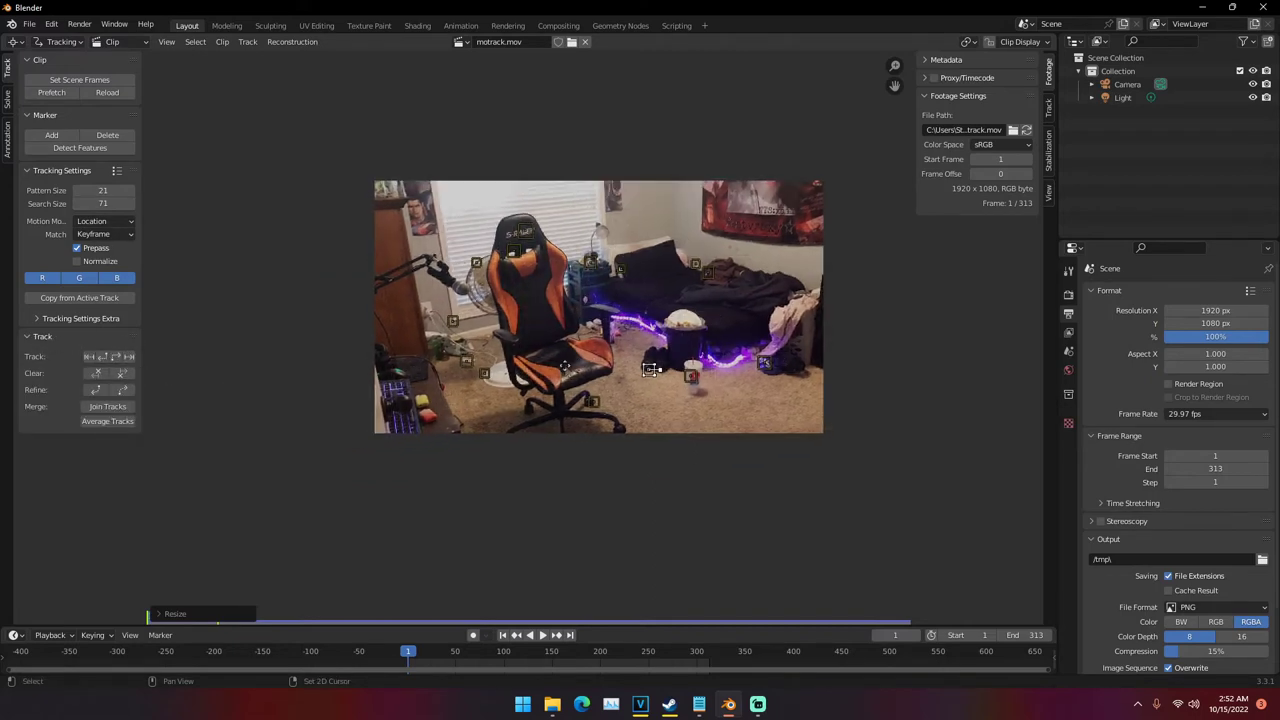
{"action": "scroll", "coordinate": [437, 333], "scroll_direction": "up", "scroll_amount": 4}
{"action": "scroll", "coordinate": [437, 333], "scroll_direction": "down", "scroll_amount": 4}
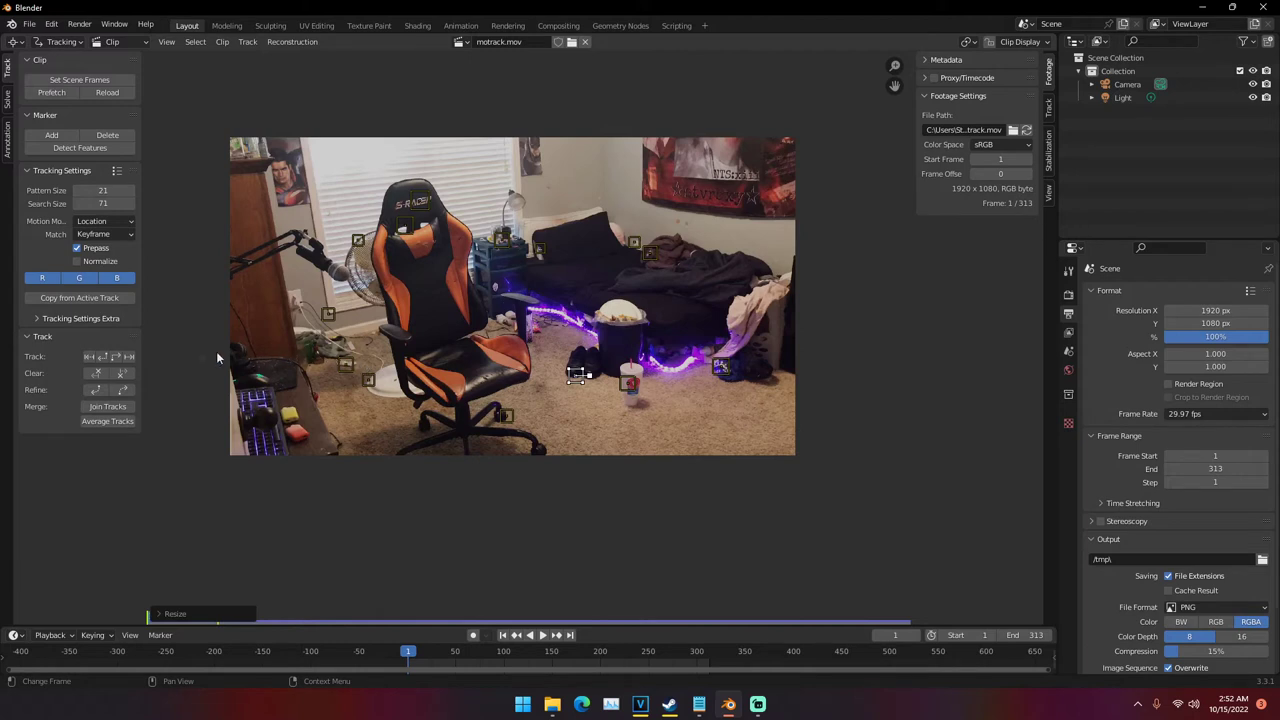
Track the marker by the black shoes forward through the entire clip, starting from frame 0
{"action": "left_click", "coordinate": [407, 656]}
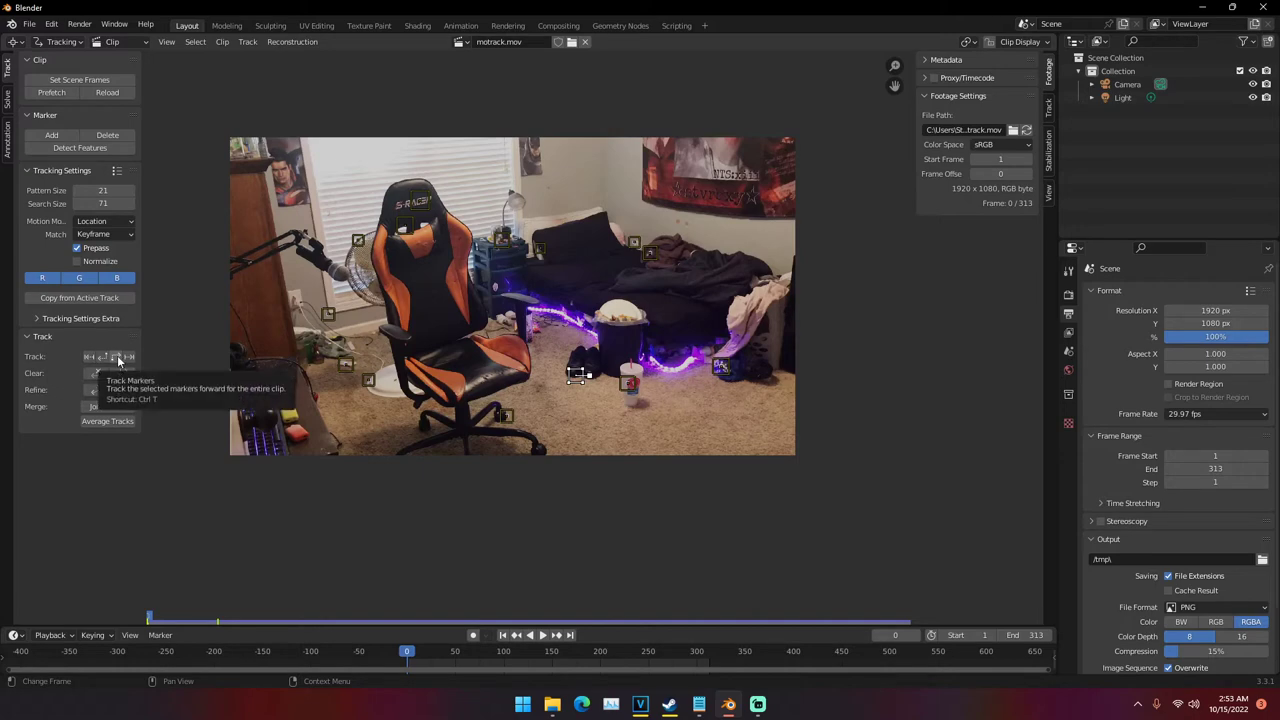
{"action": "left_click", "coordinate": [118, 361]}
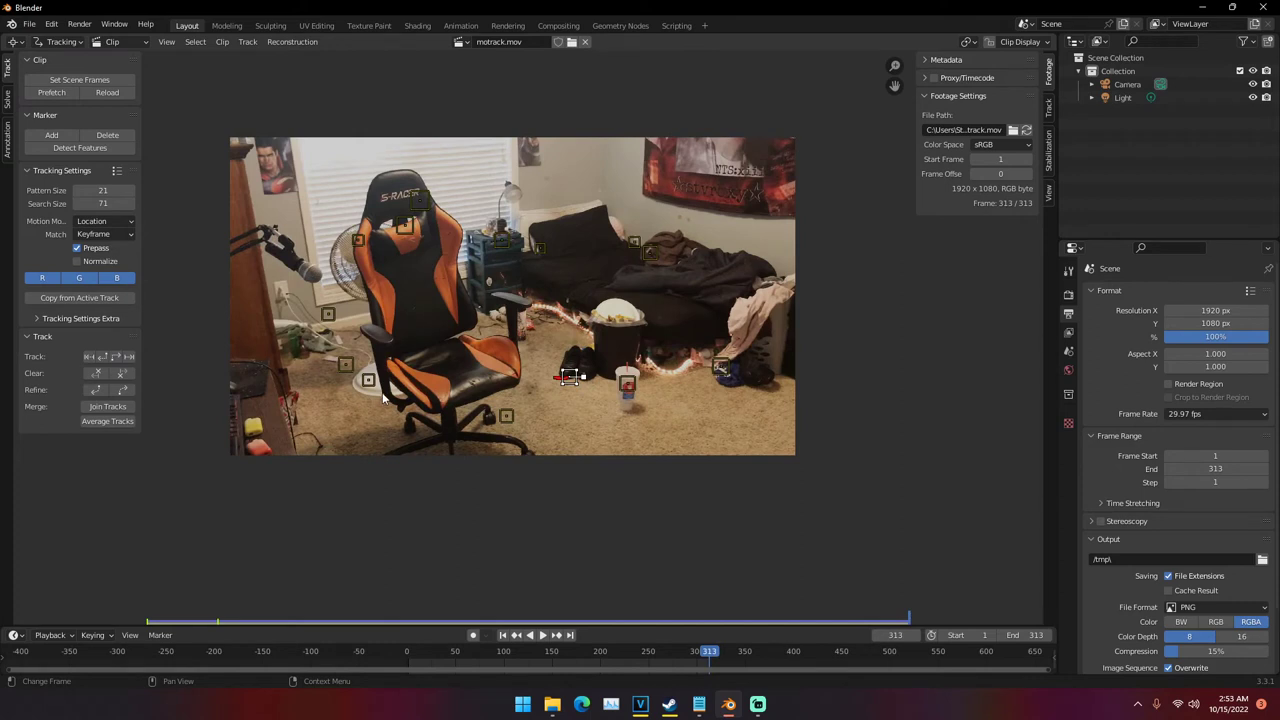
Return to frame 0 and select all the tracking markers
{"action": "key", "text": "shift+Left"}
{"action": "key", "text": "a"}
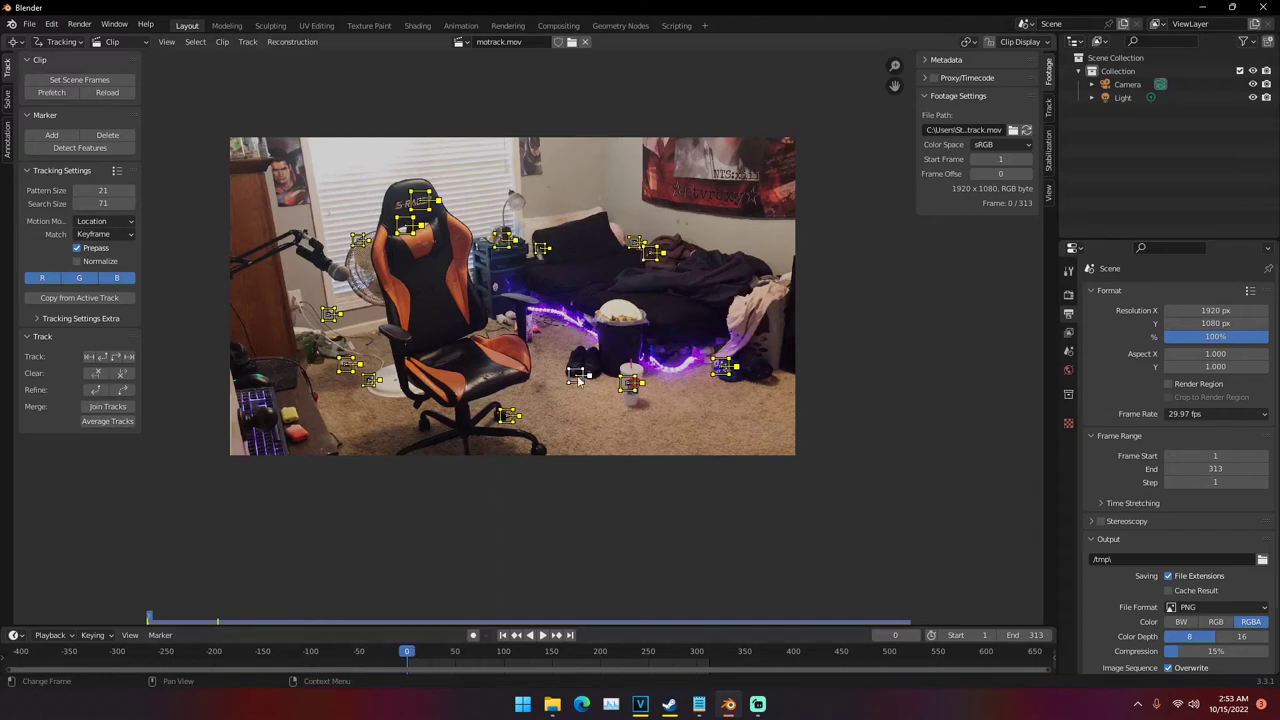
{"action": "scroll", "coordinate": [592, 380], "scroll_direction": "down", "scroll_amount": 2}
{"action": "scroll", "coordinate": [592, 380], "scroll_direction": "up", "scroll_amount": 3}
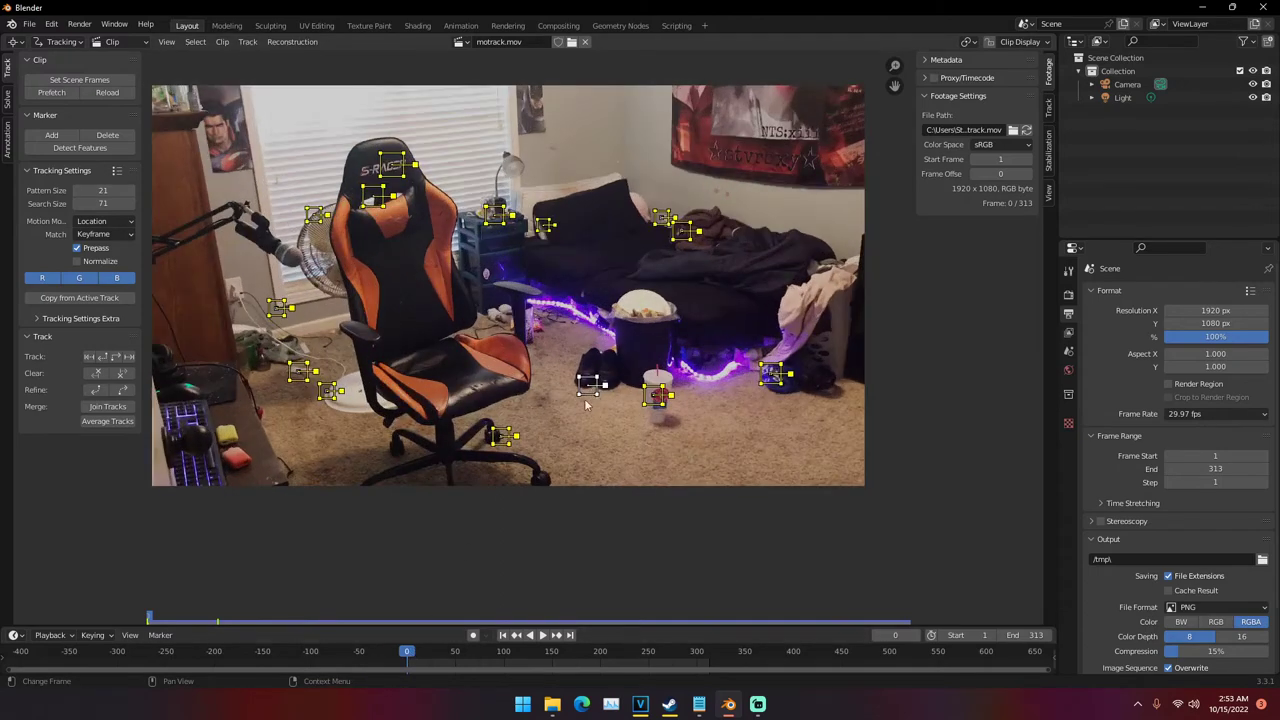
Track all the selected markers forward through the clip, scrub back through the result, and return to frame 0
{"action": "left_click", "coordinate": [124, 357]}
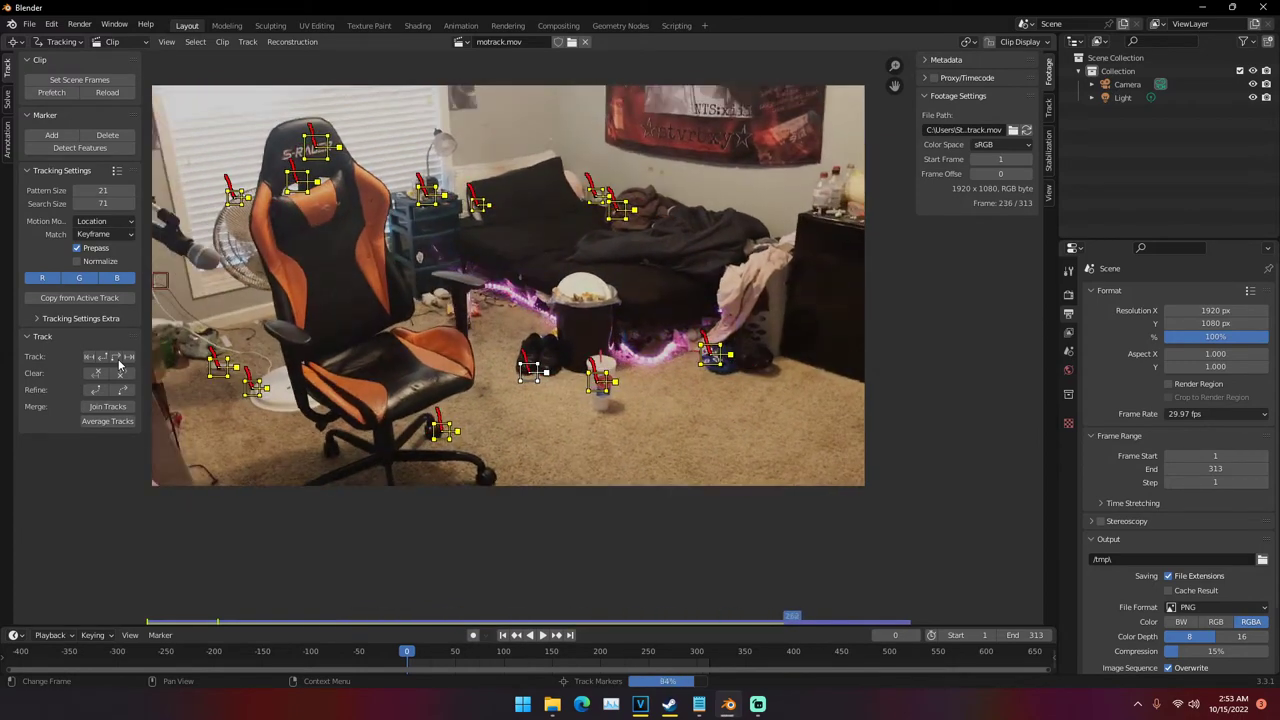
{"action": "mouse_move", "coordinate": [708, 652]}
{"action": "left_mouse_down"}
{"action": "mouse_move", "coordinate": [574, 650]}
{"action": "mouse_move", "coordinate": [407, 624]}
{"action": "mouse_move", "coordinate": [700, 636]}
{"action": "mouse_move", "coordinate": [663, 636]}
{"action": "left_mouse_up"}
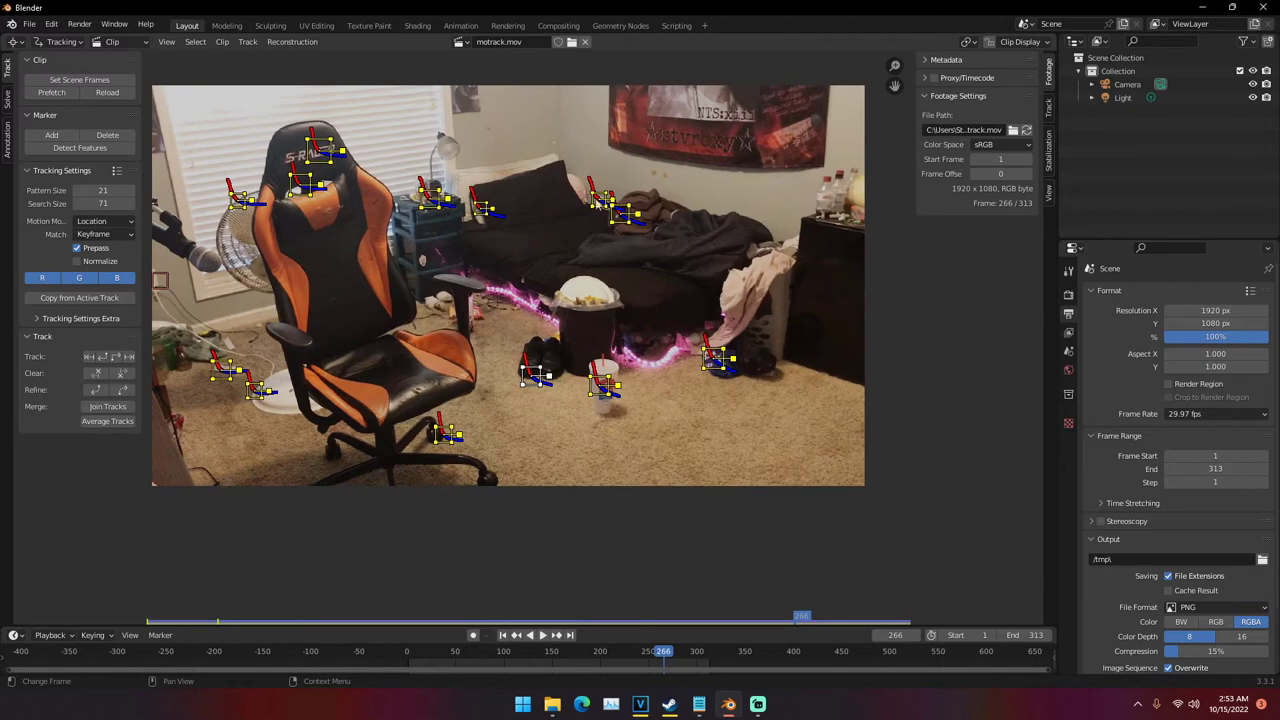
{"action": "left_click_drag", "start_coordinate": [676, 658], "coordinate": [406, 651]}
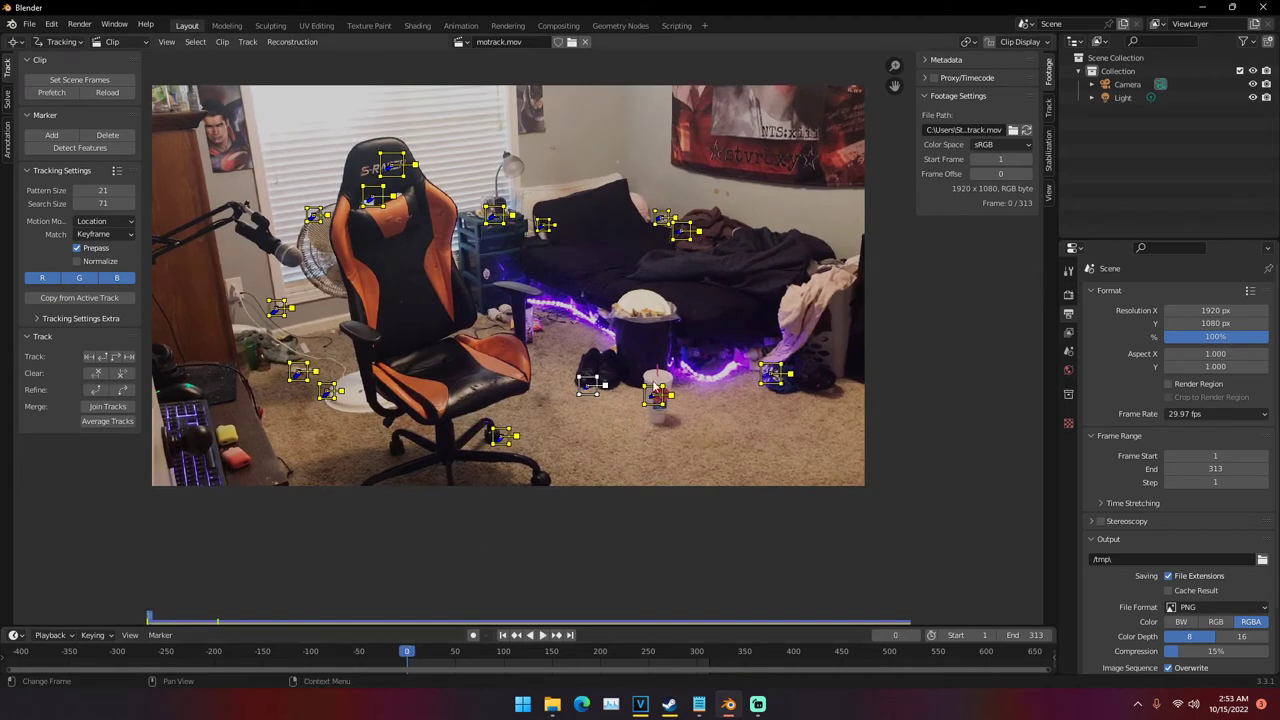
Add an enlarged marker on the peak of the black pillow at the back of the bed
{"action": "scroll", "coordinate": [505, 413], "scroll_direction": "down", "scroll_amount": 1}
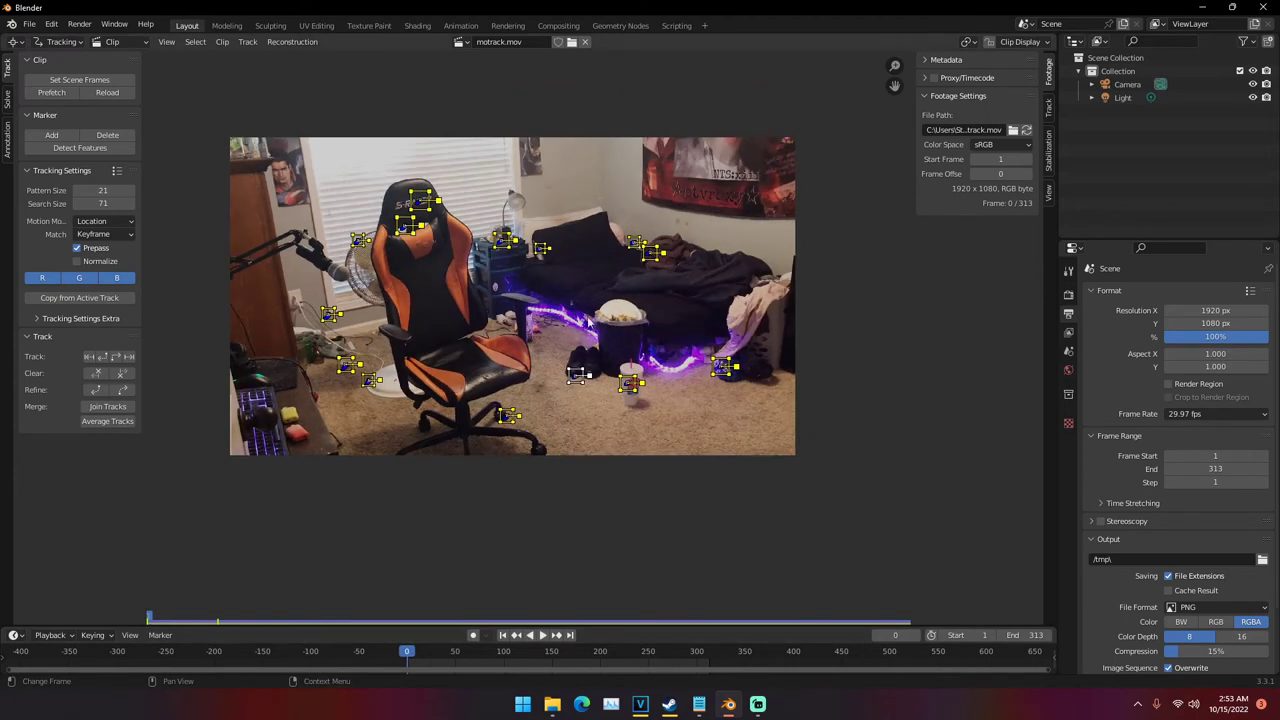
{"action": "scroll", "coordinate": [588, 317], "scroll_direction": "up", "scroll_amount": 4}
{"action": "scroll", "coordinate": [588, 317], "scroll_direction": "down", "scroll_amount": 5}
{"action": "scroll", "coordinate": [588, 317], "scroll_direction": "up", "scroll_amount": 3}
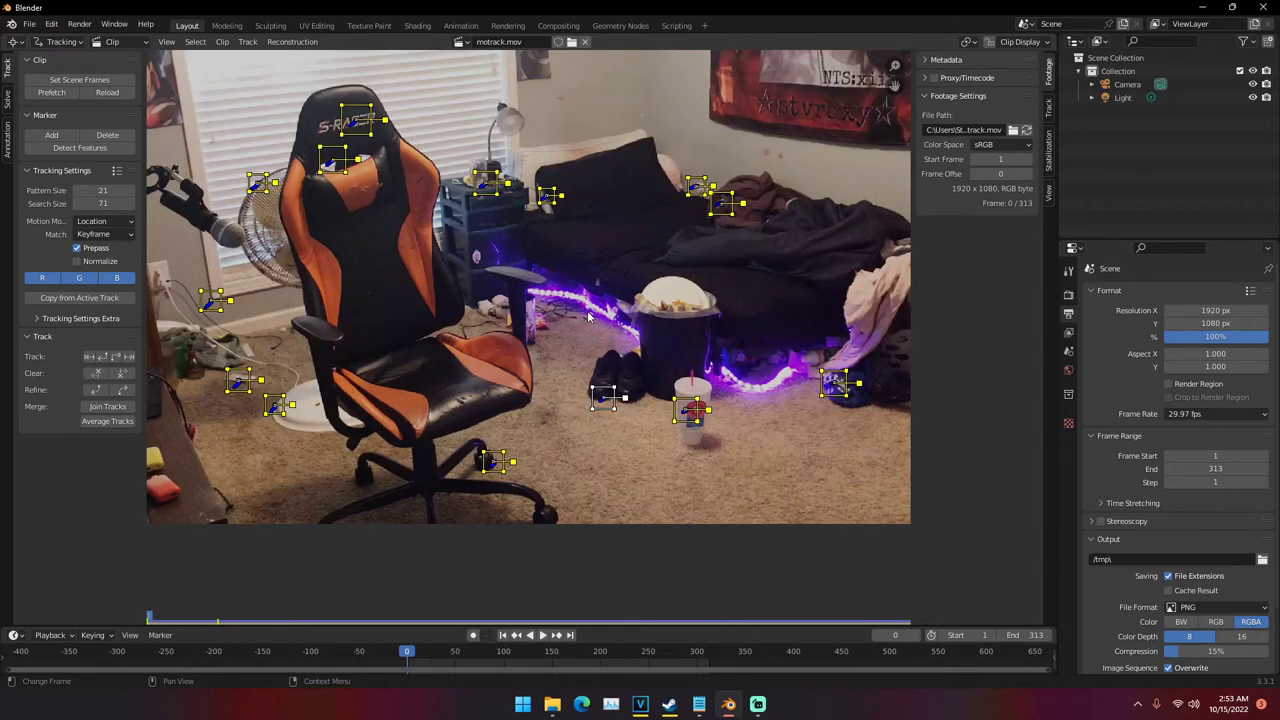
{"action": "middle_click_drag", "start_coordinate": [588, 317], "coordinate": [516, 434]}
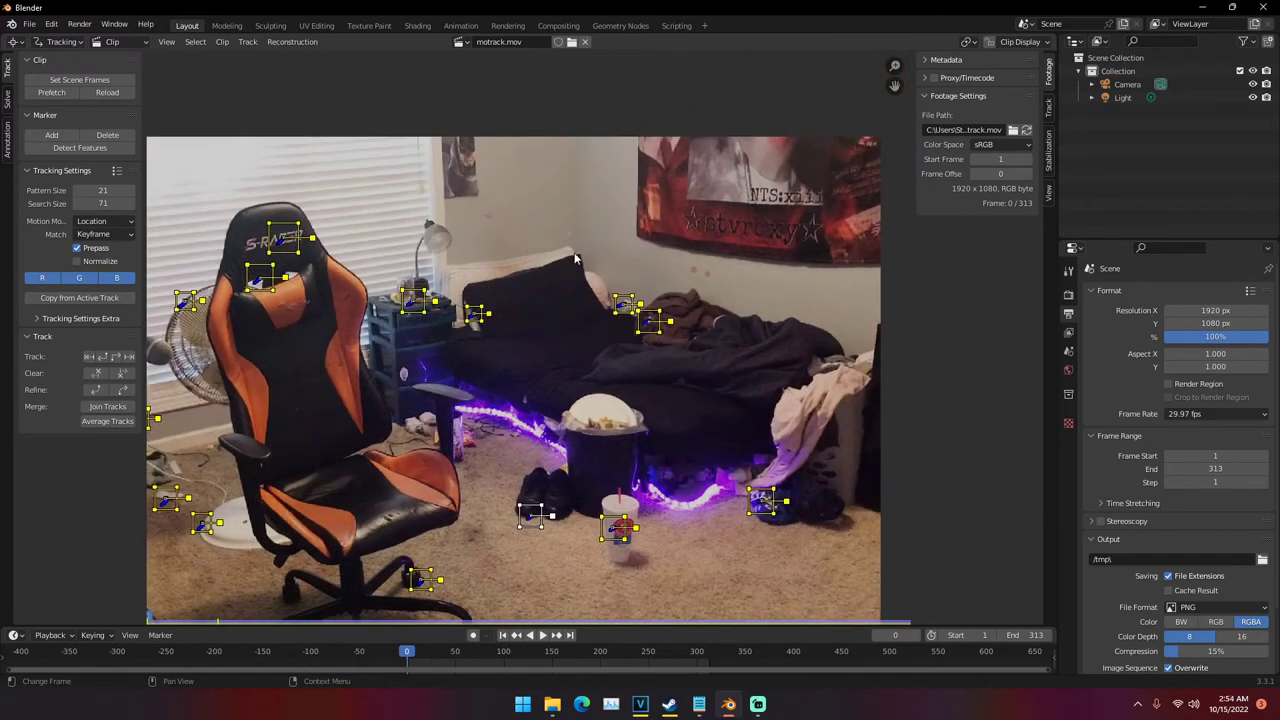
{"action": "right_click", "coordinate": [580, 257]}
{"action": "left_click", "coordinate": [627, 215]}
{"action": "left_click", "coordinate": [627, 215]}
{"action": "left_click", "coordinate": [577, 256], "text": "ctrl"}
{"action": "key", "text": "s"}
{"action": "left_click", "coordinate": [600, 256]}
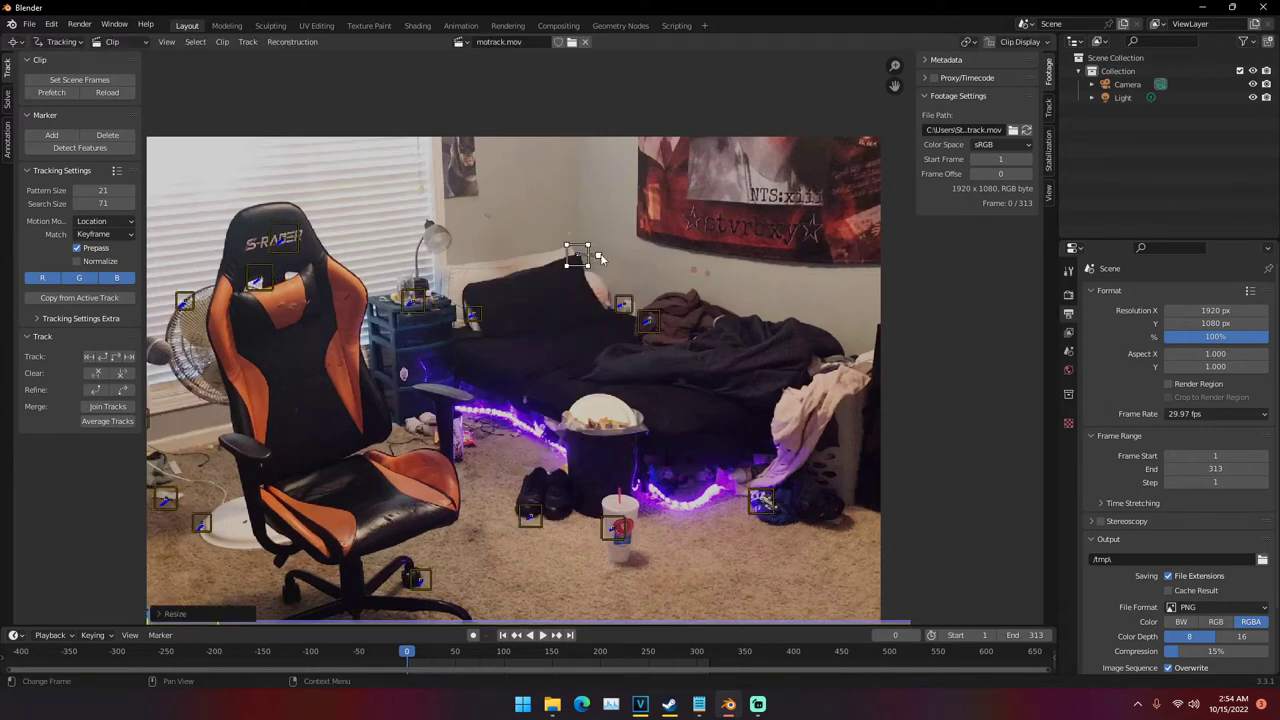
Track the new marker on the black pillow's peak forward through the clip, and return to frame 0
{"action": "left_click", "coordinate": [118, 358]}
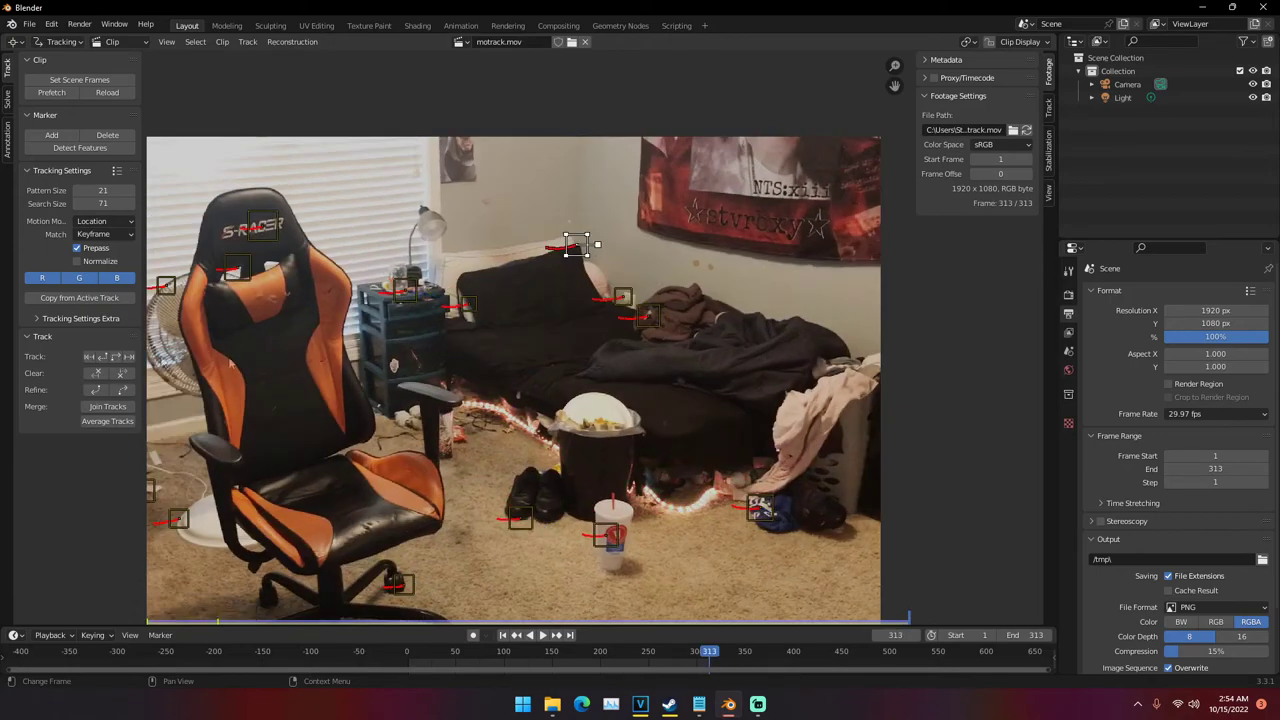
{"action": "scroll", "coordinate": [601, 502], "scroll_direction": "down", "scroll_amount": 2}
{"action": "left_click_drag", "start_coordinate": [711, 654], "coordinate": [407, 619]}
{"action": "key", "text": "space"}
Try adding an enlarged marker on the cables on the floor beside the light strip and tracking it forward
{"action": "scroll", "coordinate": [507, 523], "scroll_direction": "up", "scroll_amount": 1}
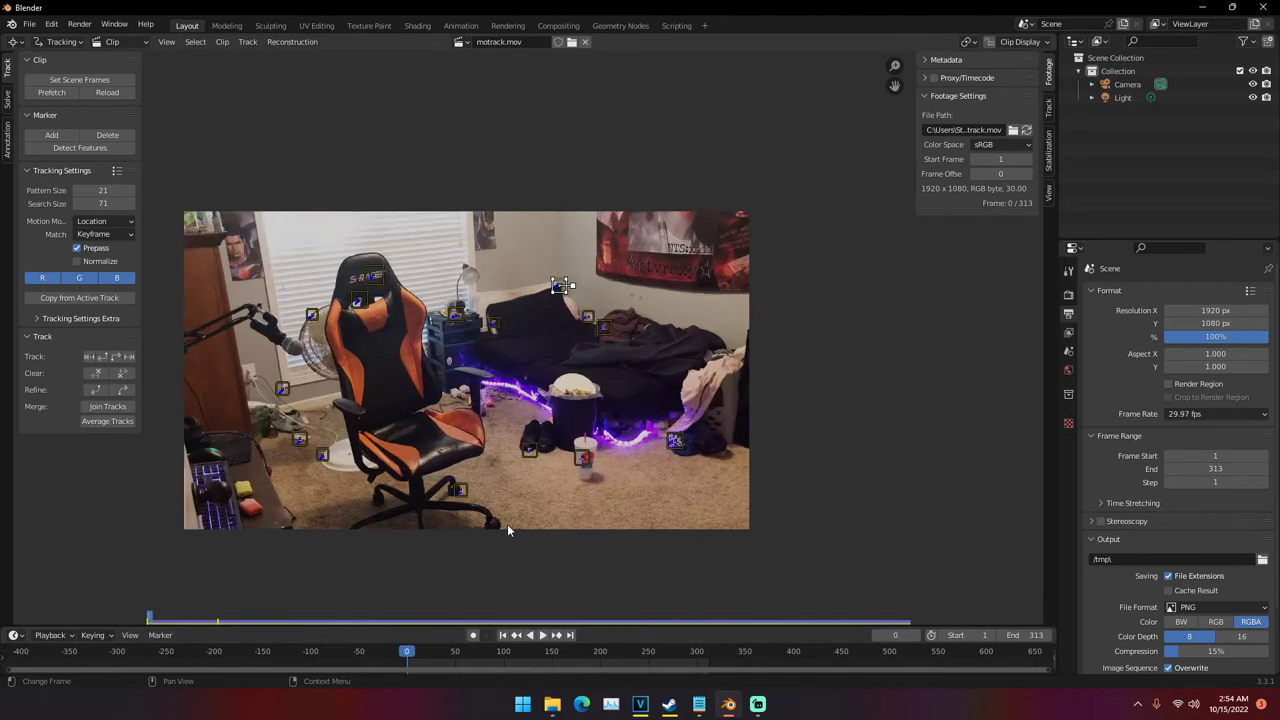
{"action": "scroll", "coordinate": [507, 523], "scroll_direction": "up", "scroll_amount": 1}
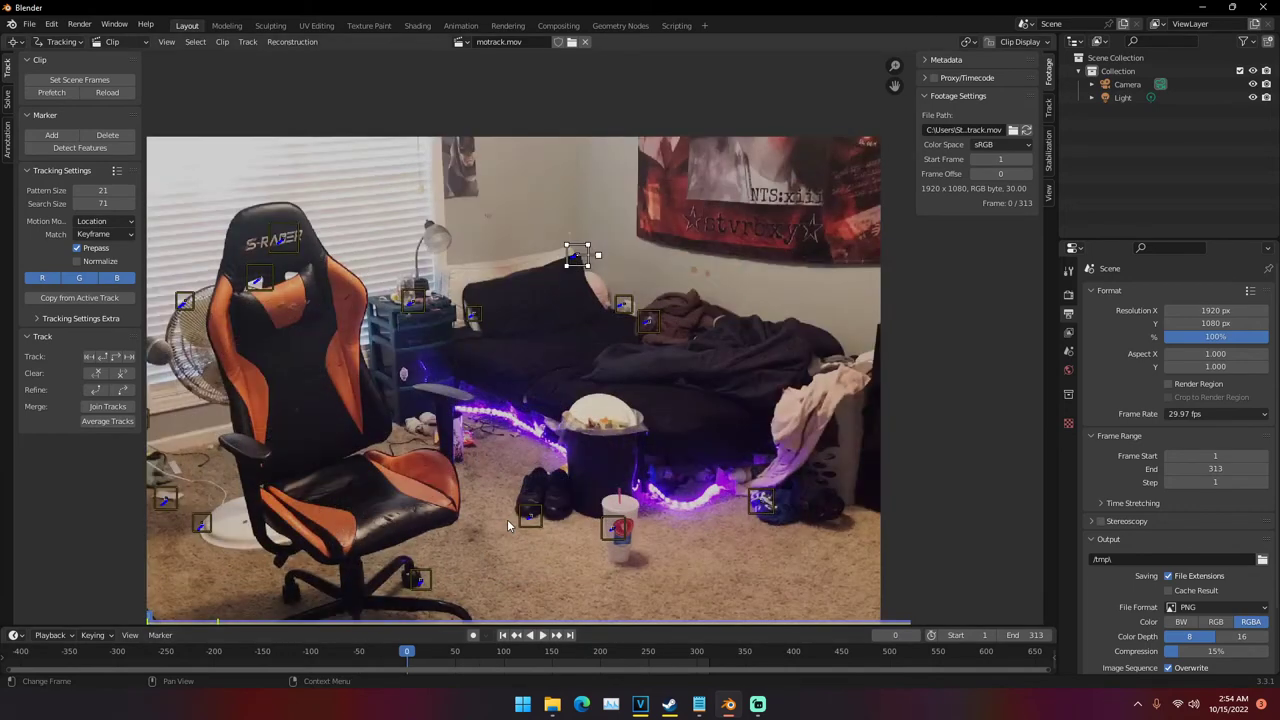
{"action": "left_click", "coordinate": [493, 426], "text": "ctrl"}
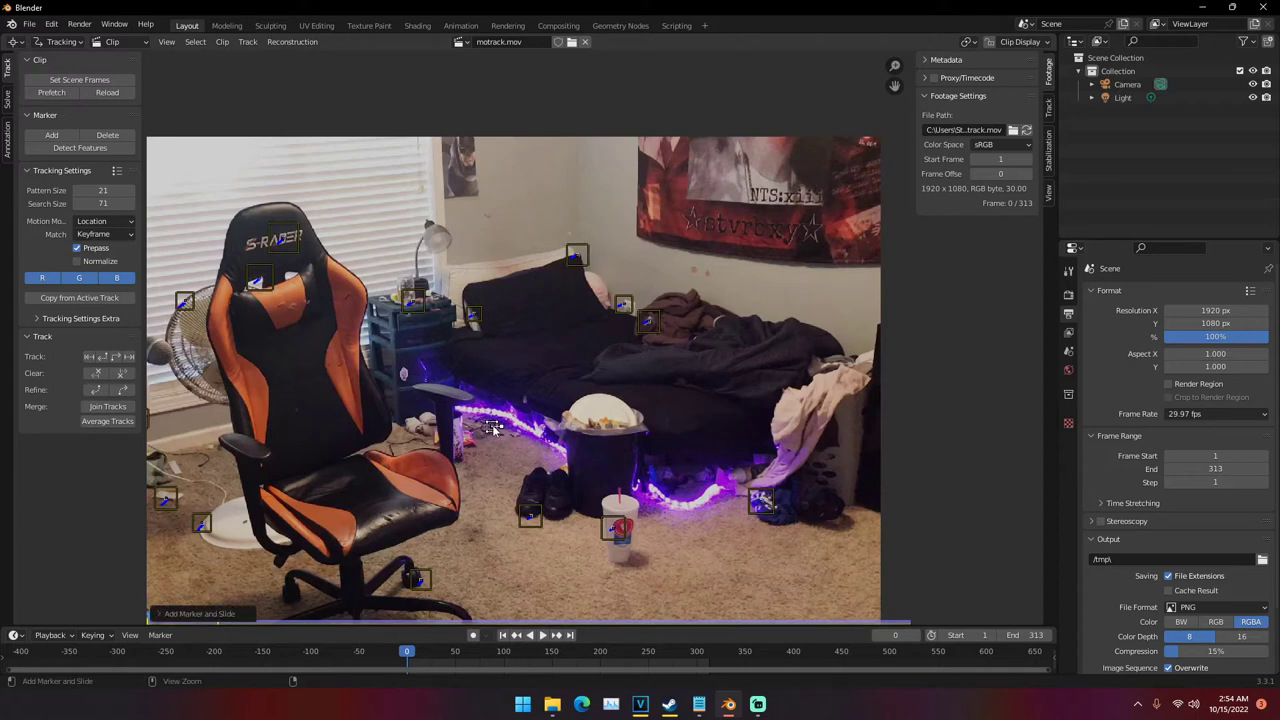
{"action": "key", "text": "s"}
{"action": "left_click", "coordinate": [502, 435]}
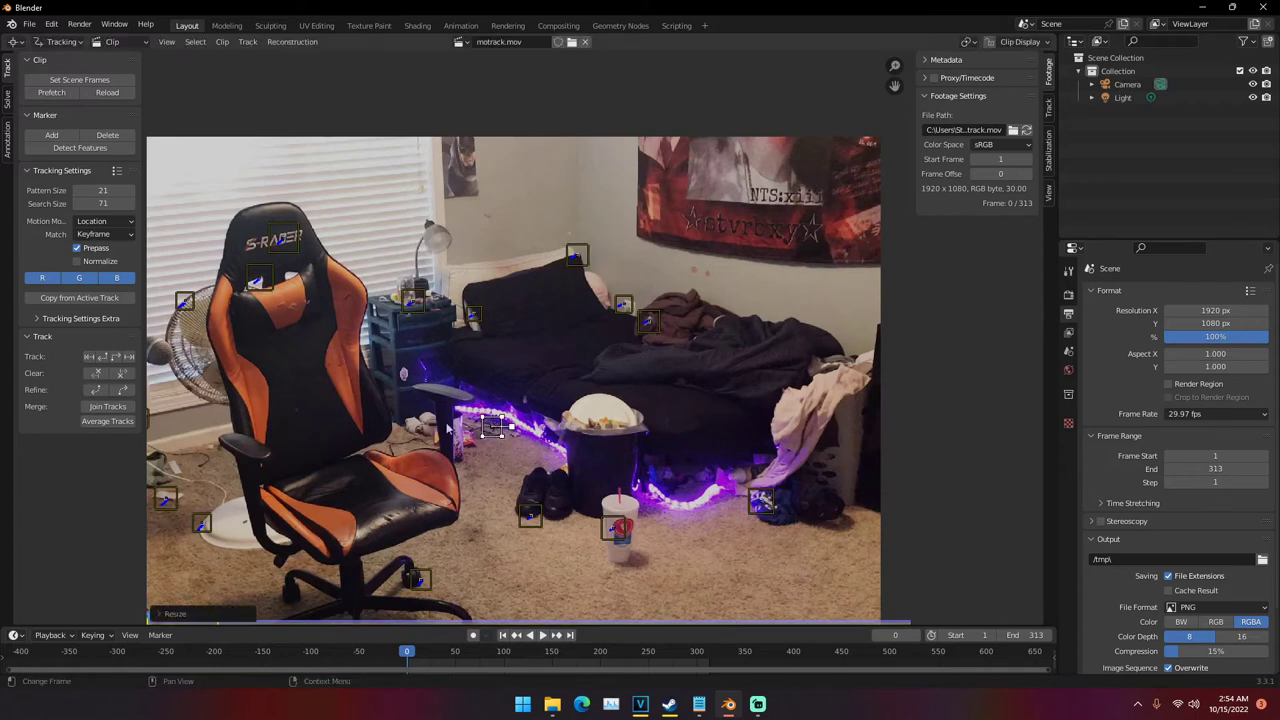
{"action": "left_click", "coordinate": [116, 357]}
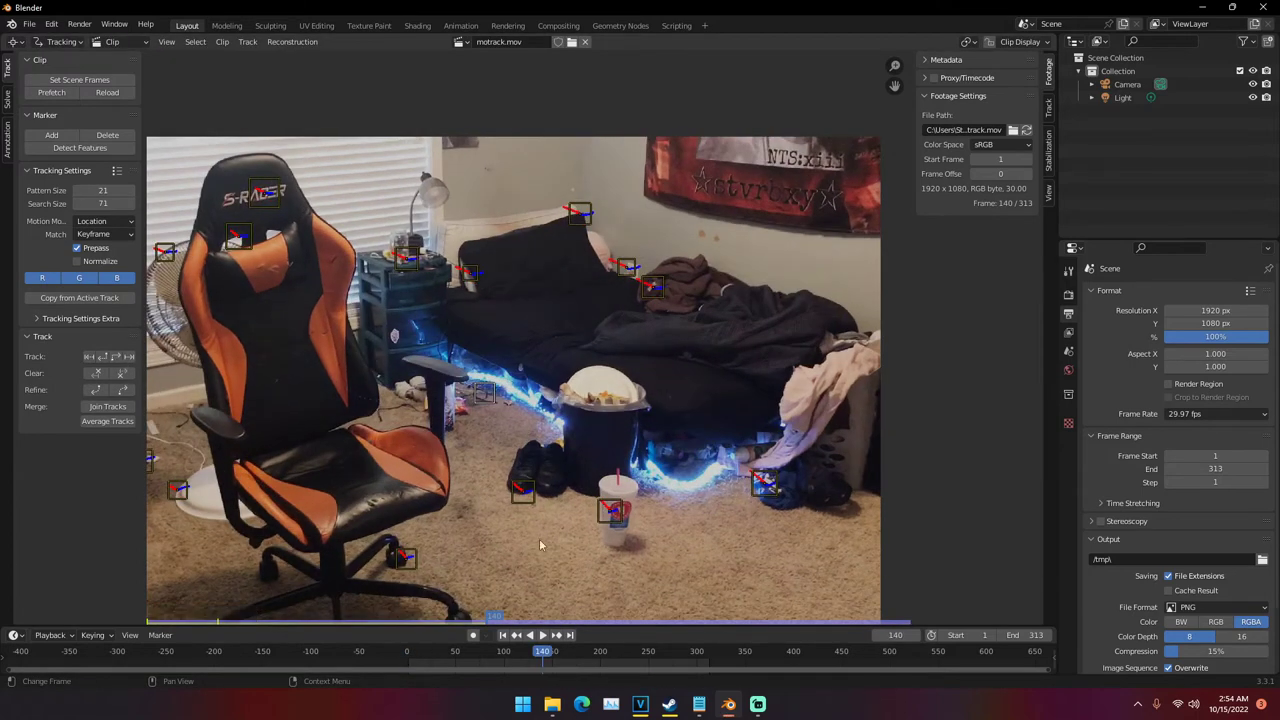
Inspect the marker on the floor cables at frame 140 and delete it
{"action": "scroll", "coordinate": [525, 460], "scroll_direction": "up", "scroll_amount": 2}
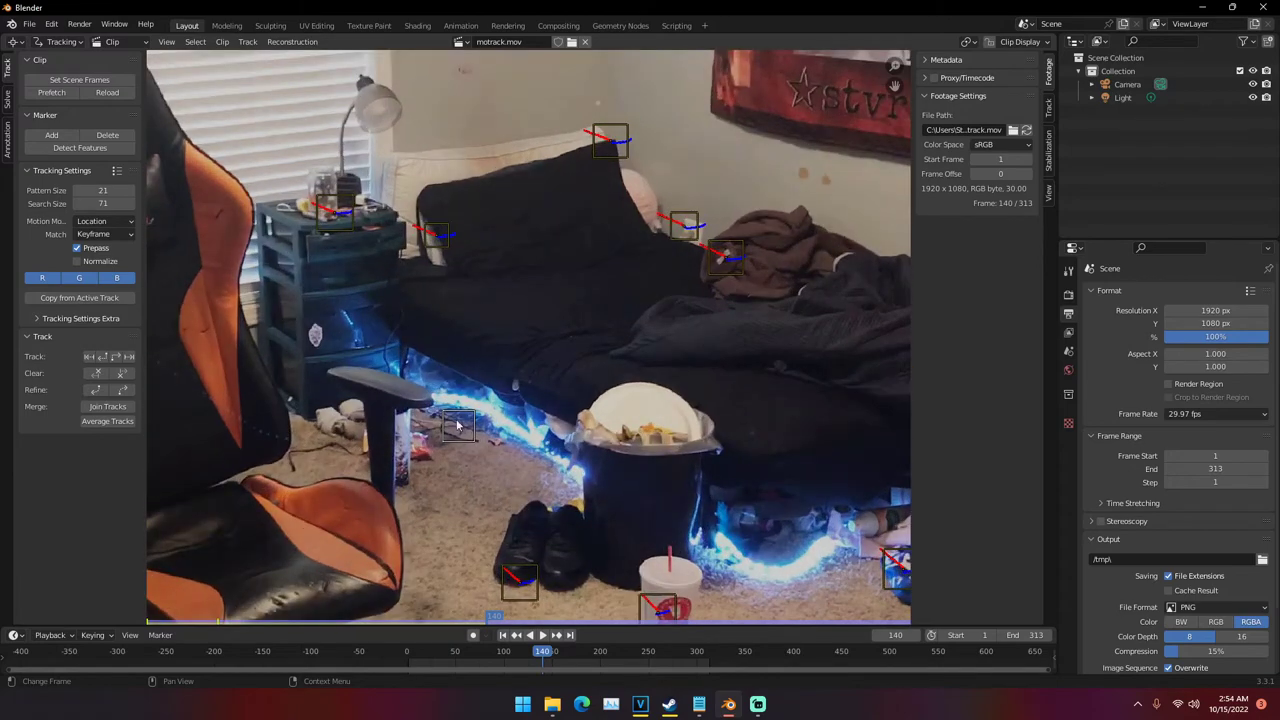
{"action": "scroll", "coordinate": [475, 453], "scroll_direction": "down", "scroll_amount": 4}
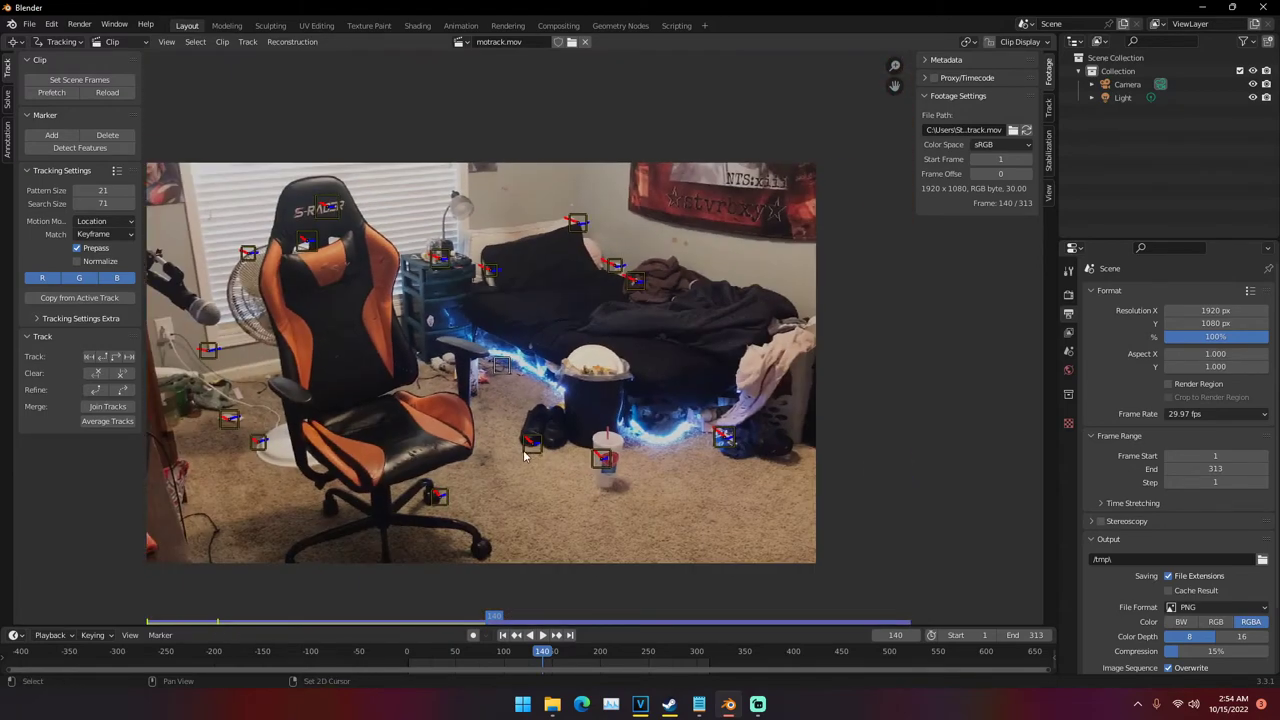
{"action": "scroll", "coordinate": [522, 450], "scroll_direction": "up", "scroll_amount": 4}
{"action": "middle_click_drag", "start_coordinate": [506, 442], "coordinate": [536, 430]}
{"action": "scroll", "coordinate": [536, 434], "scroll_direction": "down", "scroll_amount": 3}
{"action": "middle_click_drag", "start_coordinate": [611, 486], "coordinate": [616, 462]}
{"action": "scroll", "coordinate": [505, 352], "scroll_direction": "up", "scroll_amount": 4}
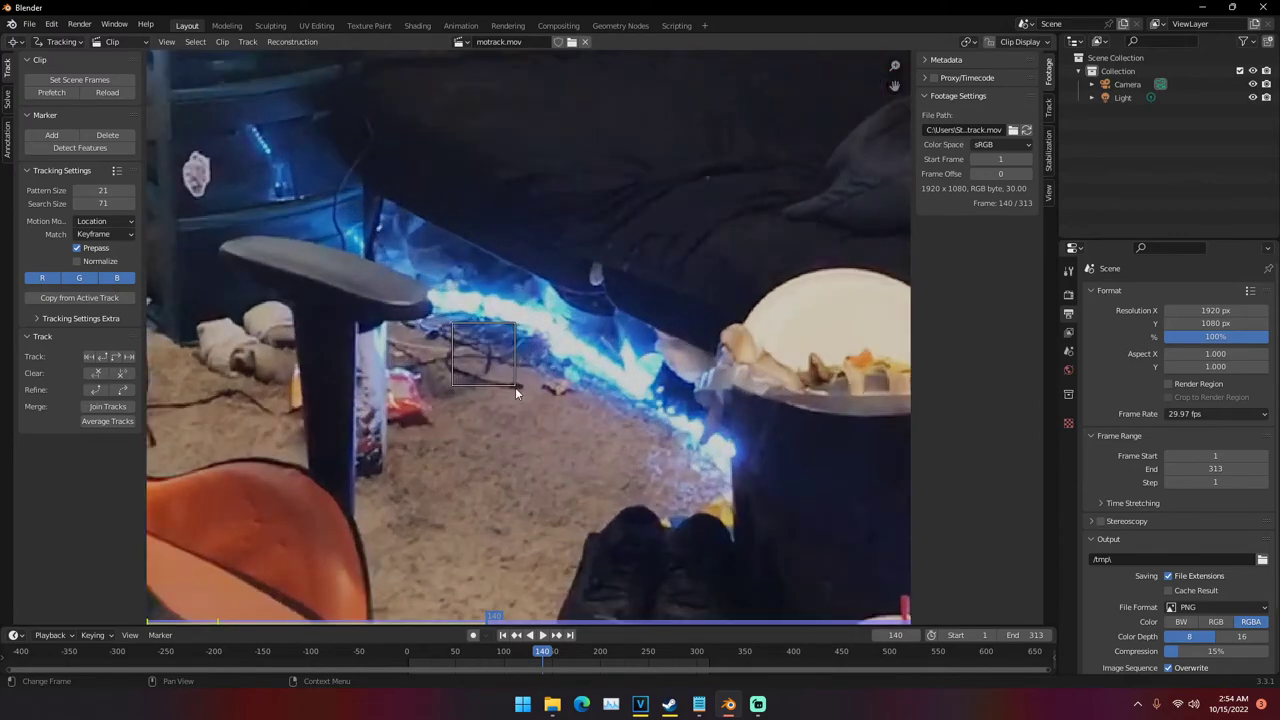
{"action": "scroll", "coordinate": [517, 382], "scroll_direction": "down", "scroll_amount": 4}
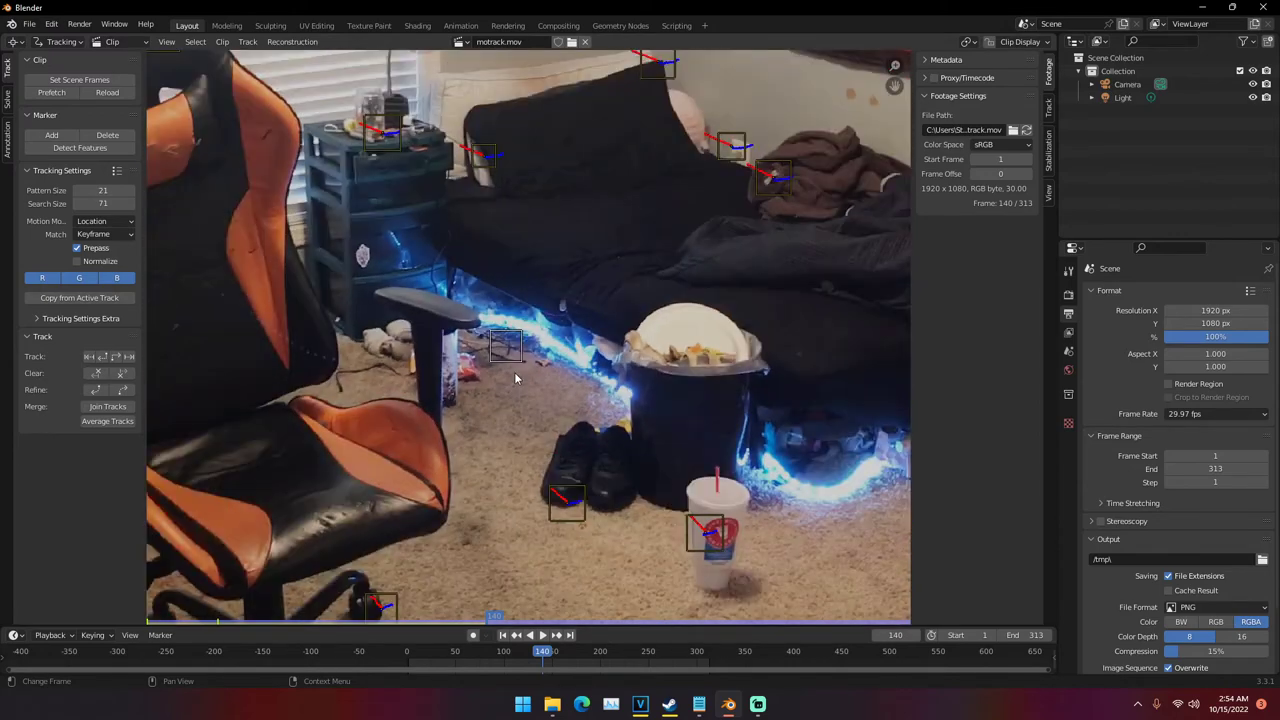
{"action": "key", "text": "x"}
{"action": "left_click", "coordinate": [517, 376]}
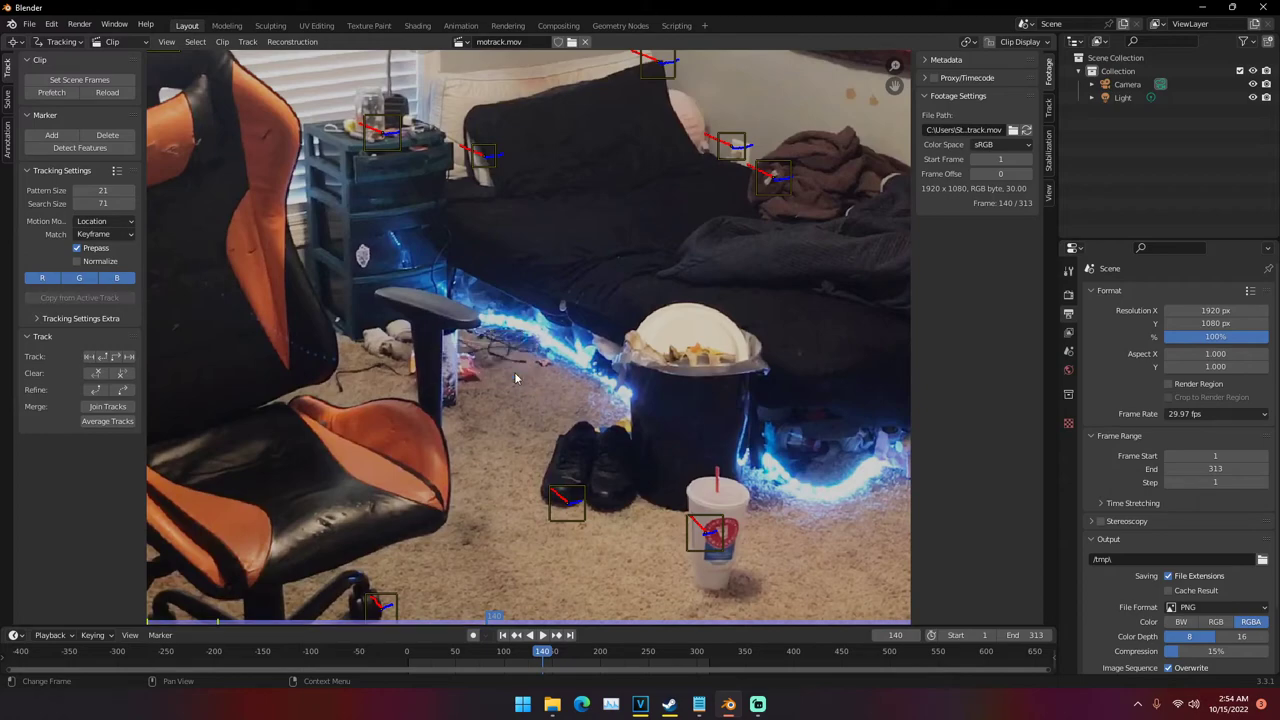
Return to the start of the clip and set the tracking motion model to Affine
{"action": "left_click", "coordinate": [409, 651]}
{"action": "scroll", "coordinate": [574, 475], "scroll_direction": "down", "scroll_amount": 3}
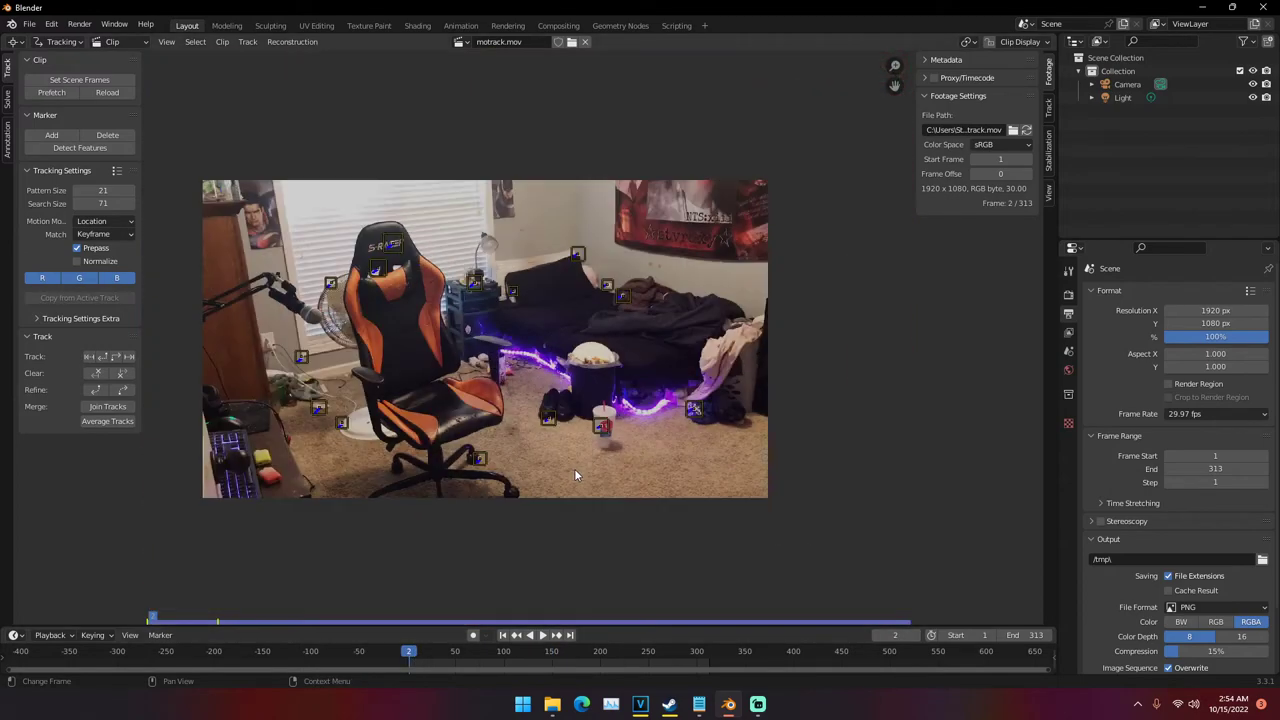
{"action": "middle_click_drag", "start_coordinate": [575, 470], "coordinate": [555, 468]}
{"action": "scroll", "coordinate": [555, 468], "scroll_direction": "up", "scroll_amount": 2}
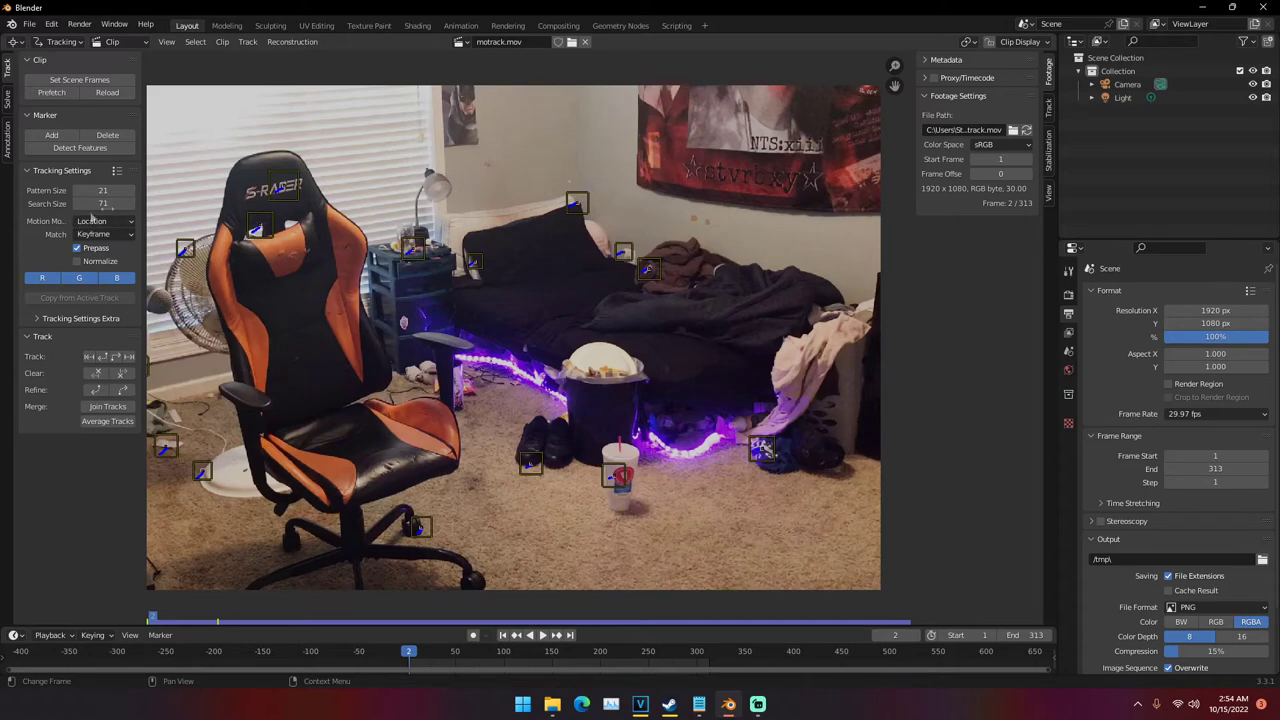
{"action": "left_click_drag", "start_coordinate": [145, 189], "coordinate": [193, 200]}
{"action": "left_click", "coordinate": [116, 228]}
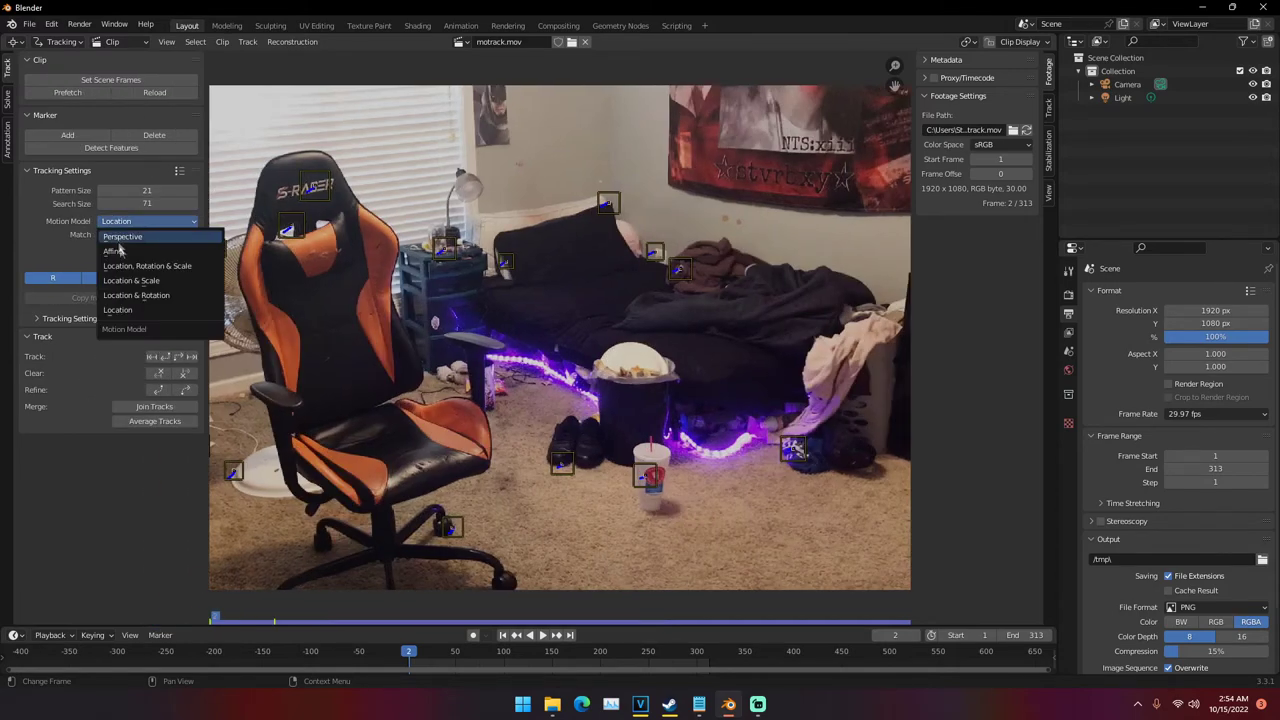
{"action": "left_click", "coordinate": [125, 254]}
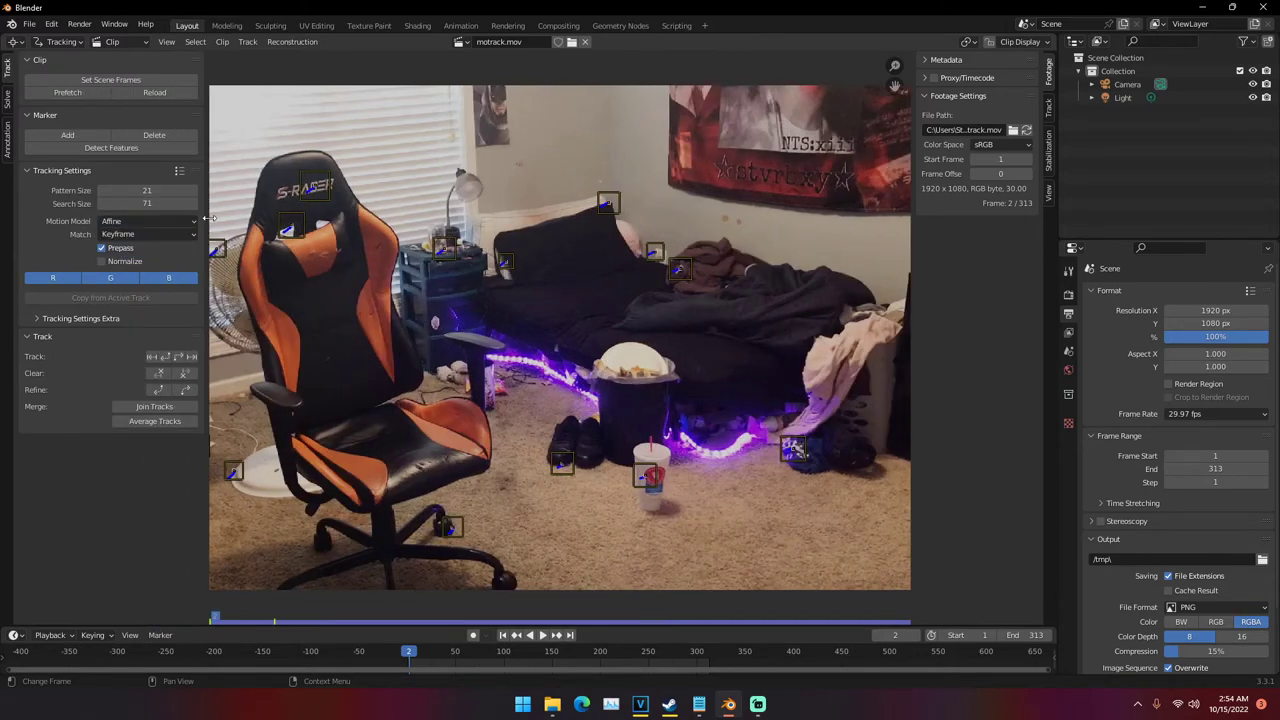
{"action": "left_click_drag", "start_coordinate": [207, 224], "coordinate": [143, 239]}
Select all the markers and track them forward from frame 0 through the entire clip
{"action": "scroll", "coordinate": [485, 452], "scroll_direction": "down", "scroll_amount": 3}
{"action": "key", "text": "a"}
{"action": "scroll", "coordinate": [448, 330], "scroll_direction": "up", "scroll_amount": 4}
{"action": "scroll", "coordinate": [448, 330], "scroll_direction": "down", "scroll_amount": 3}
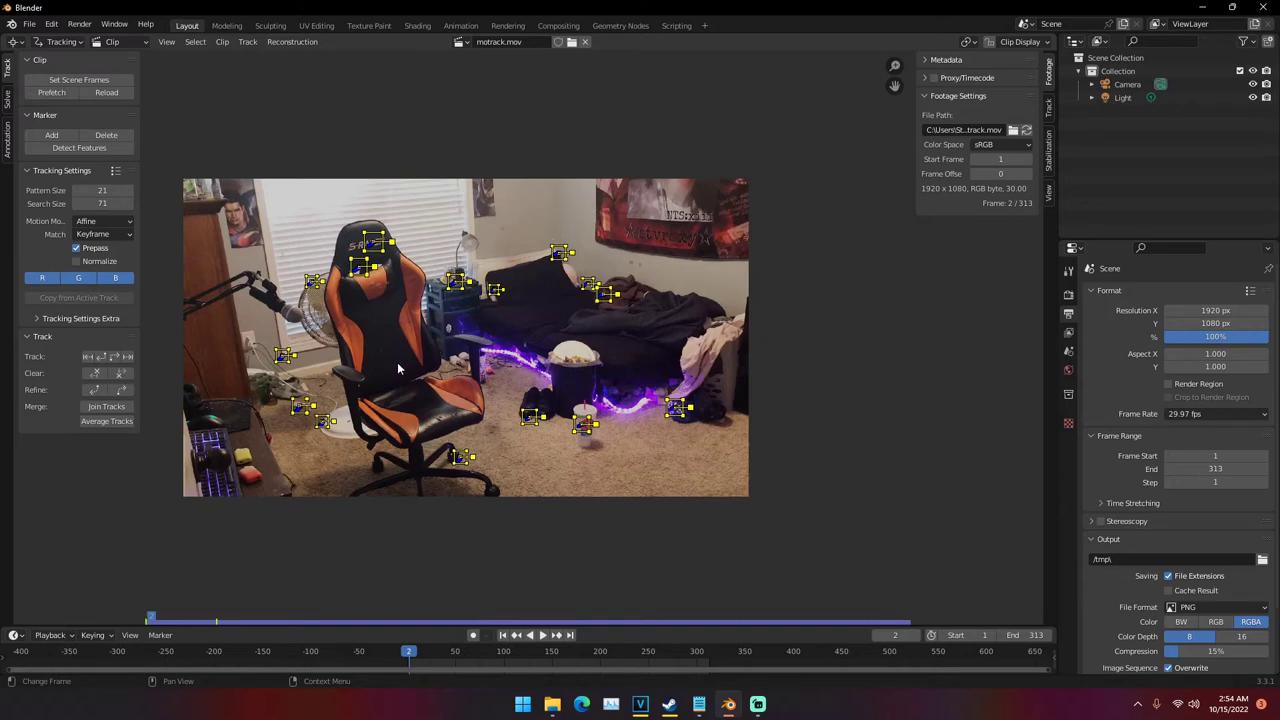
{"action": "scroll", "coordinate": [528, 341], "scroll_direction": "up", "scroll_amount": 2}
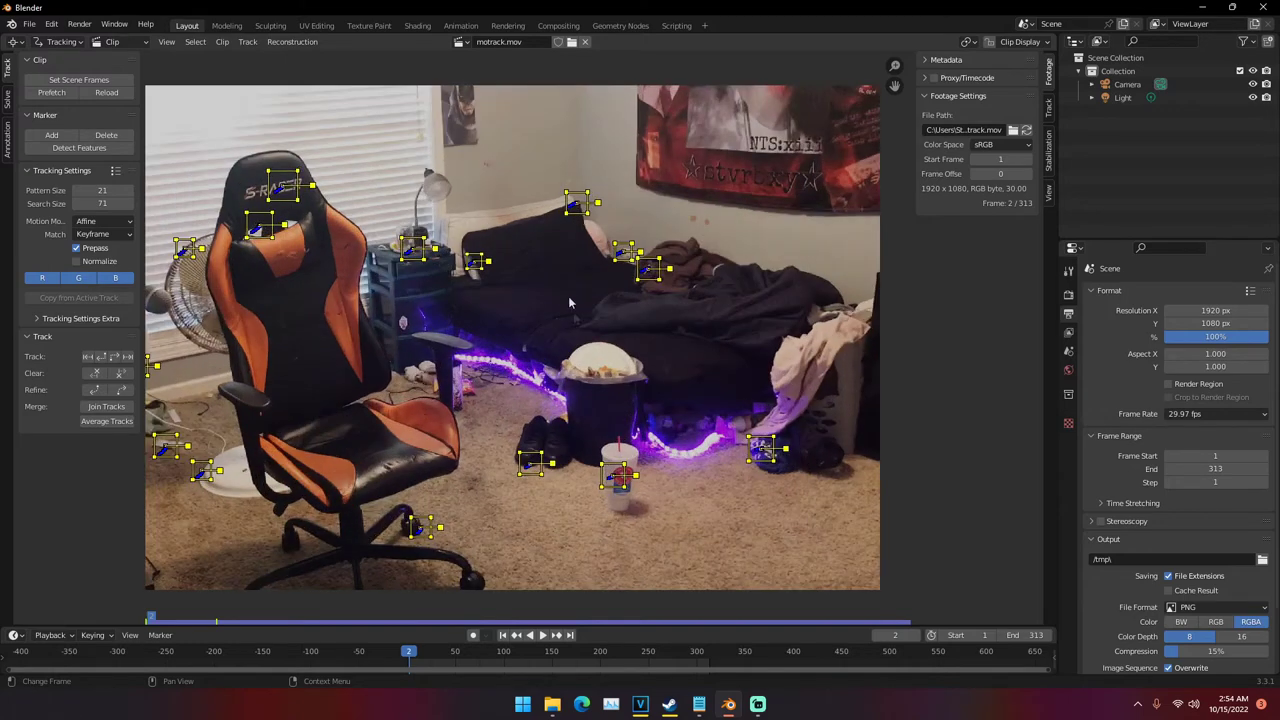
{"action": "left_click", "coordinate": [406, 652]}
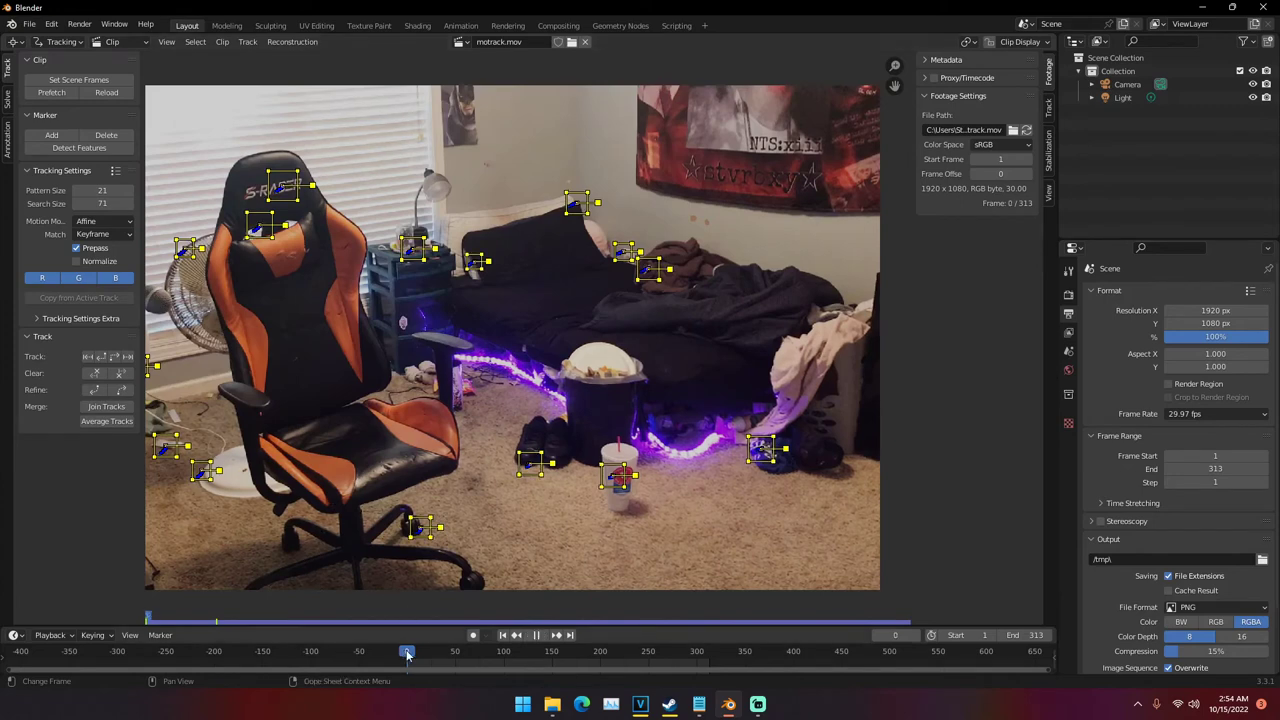
{"action": "scroll", "coordinate": [554, 498], "scroll_direction": "down", "scroll_amount": 2}
{"action": "scroll", "coordinate": [554, 498], "scroll_direction": "up", "scroll_amount": 2}
{"action": "left_click", "coordinate": [114, 356]}
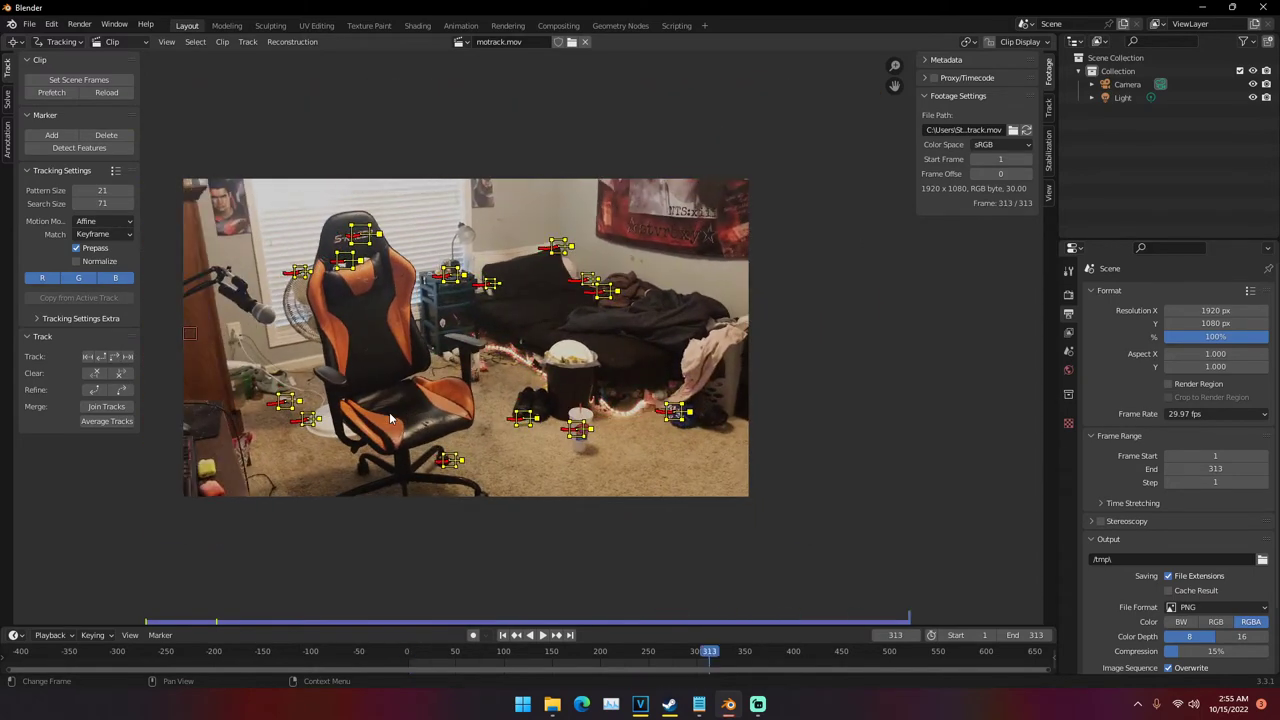
Delete the stray marker on the wooden furniture at the footage's left edge, and return to frame 0
{"action": "left_click", "coordinate": [190, 334]}
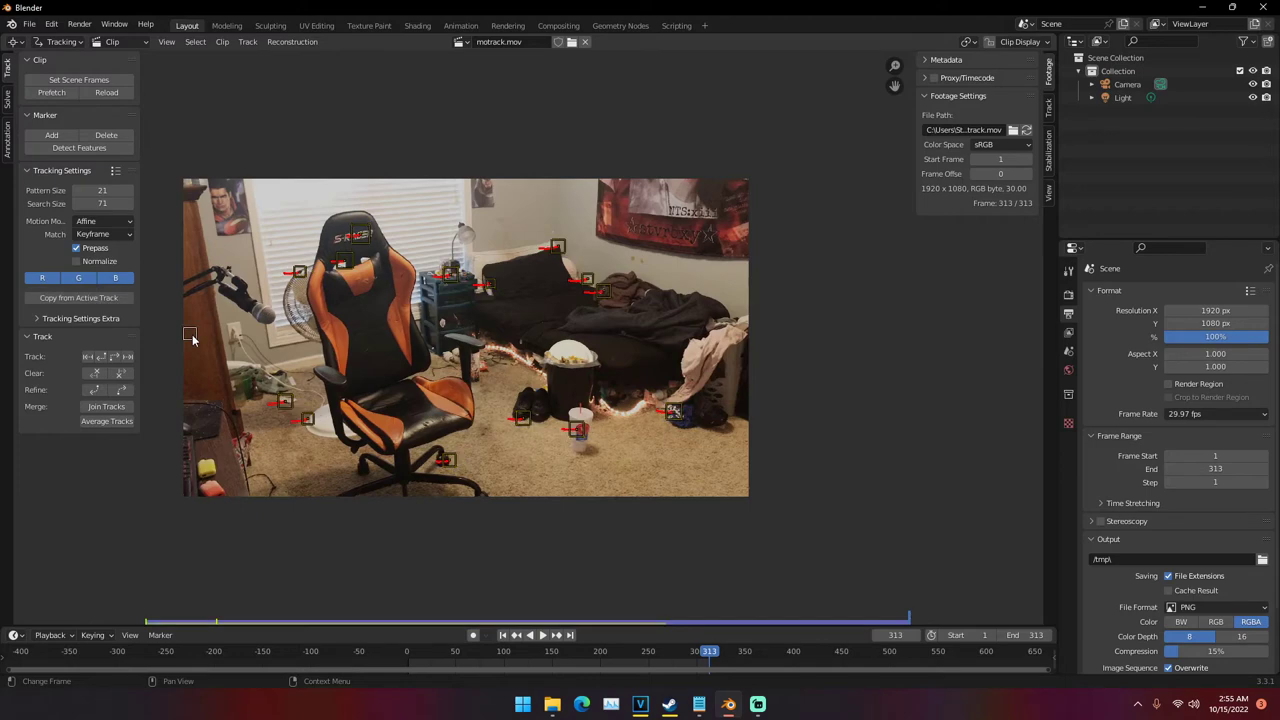
{"action": "key", "text": "x"}
{"action": "left_click", "coordinate": [200, 338]}
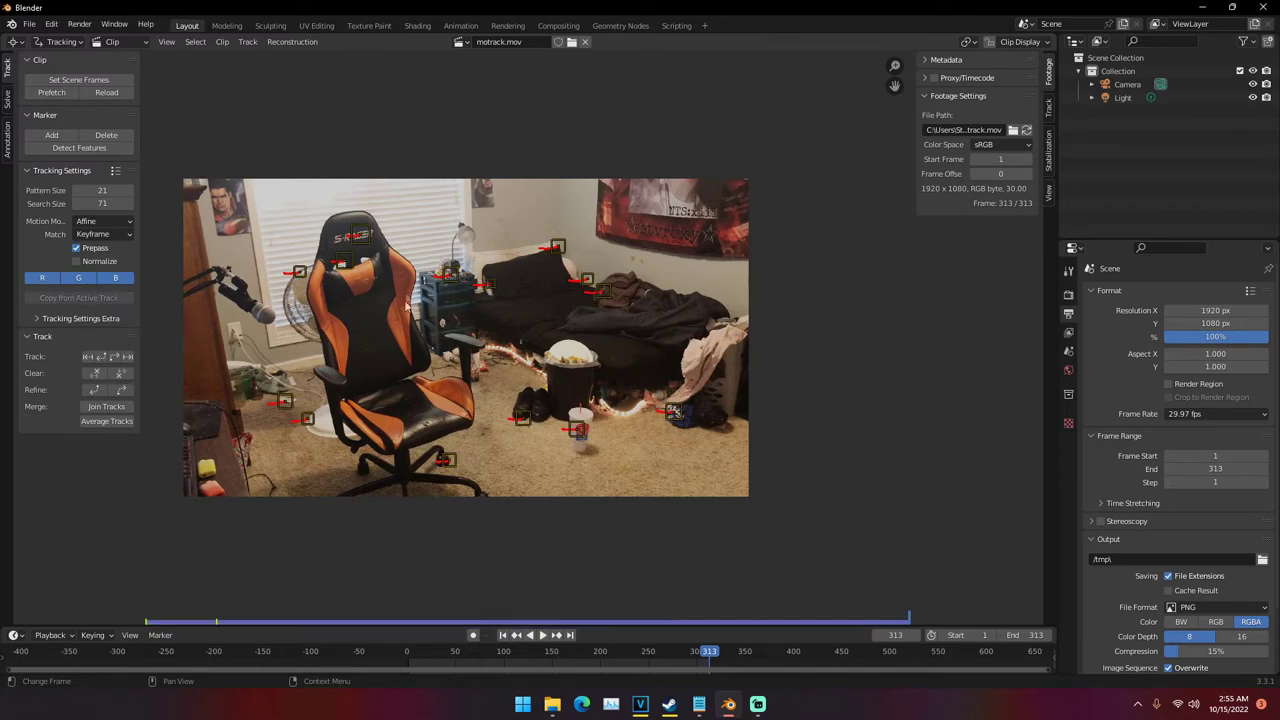
{"action": "left_click", "coordinate": [406, 649]}
{"action": "left_click", "coordinate": [101, 235]}
{"action": "left_click", "coordinate": [97, 249]}
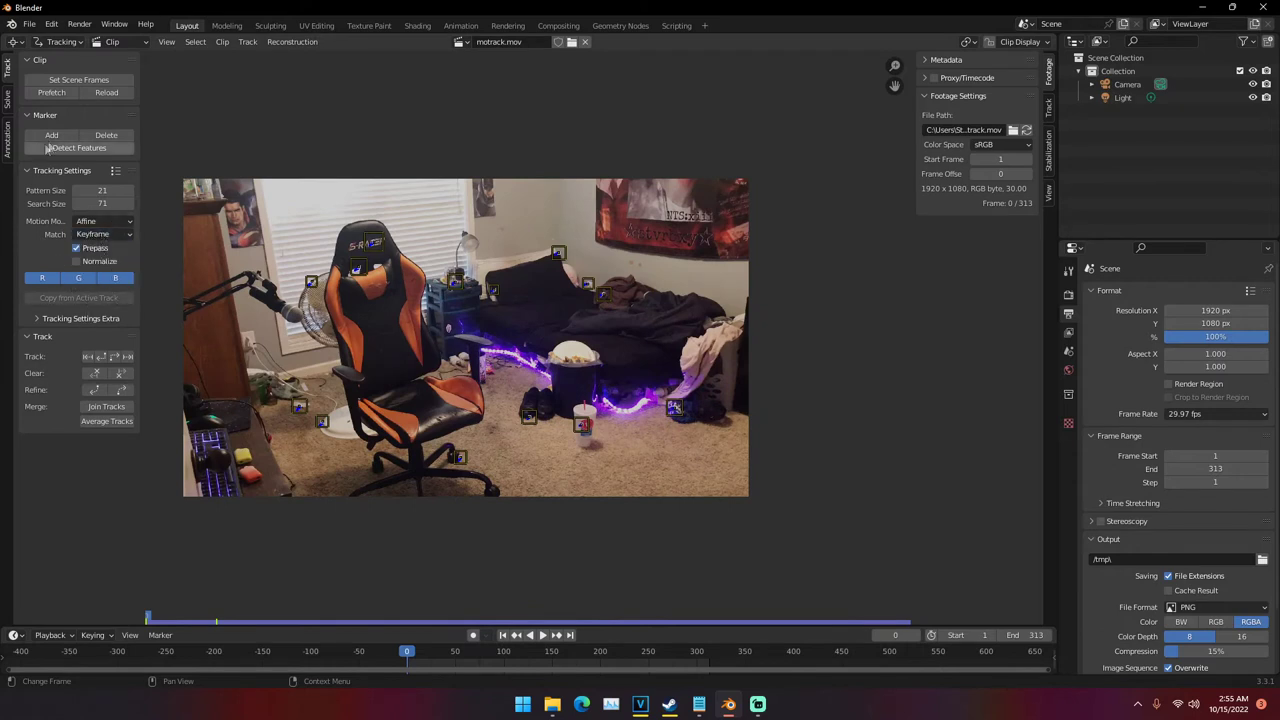
{"action": "left_click", "coordinate": [7, 104]}
{"action": "left_click", "coordinate": [6, 66]}
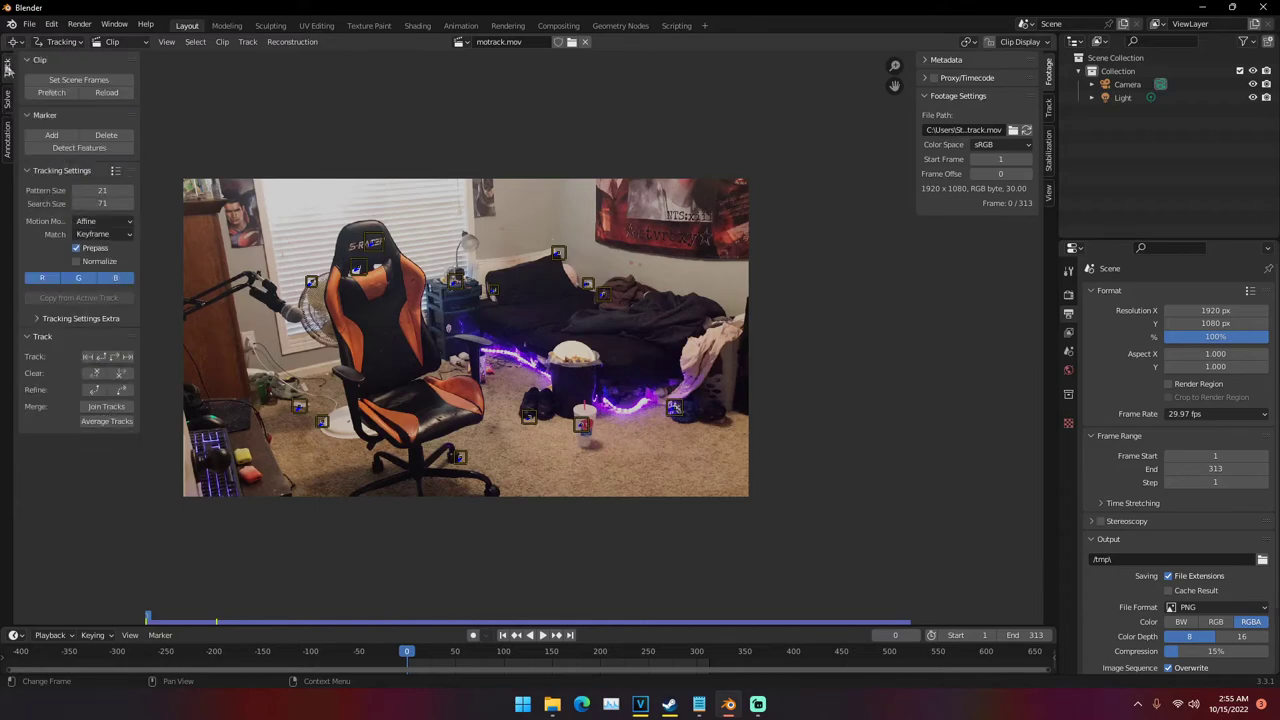
Scrub through the clip to check that the markers follow the footage, and return to frame 0
{"action": "scroll", "coordinate": [522, 434], "scroll_direction": "down", "scroll_amount": 2}
{"action": "scroll", "coordinate": [523, 435], "scroll_direction": "up", "scroll_amount": 5}
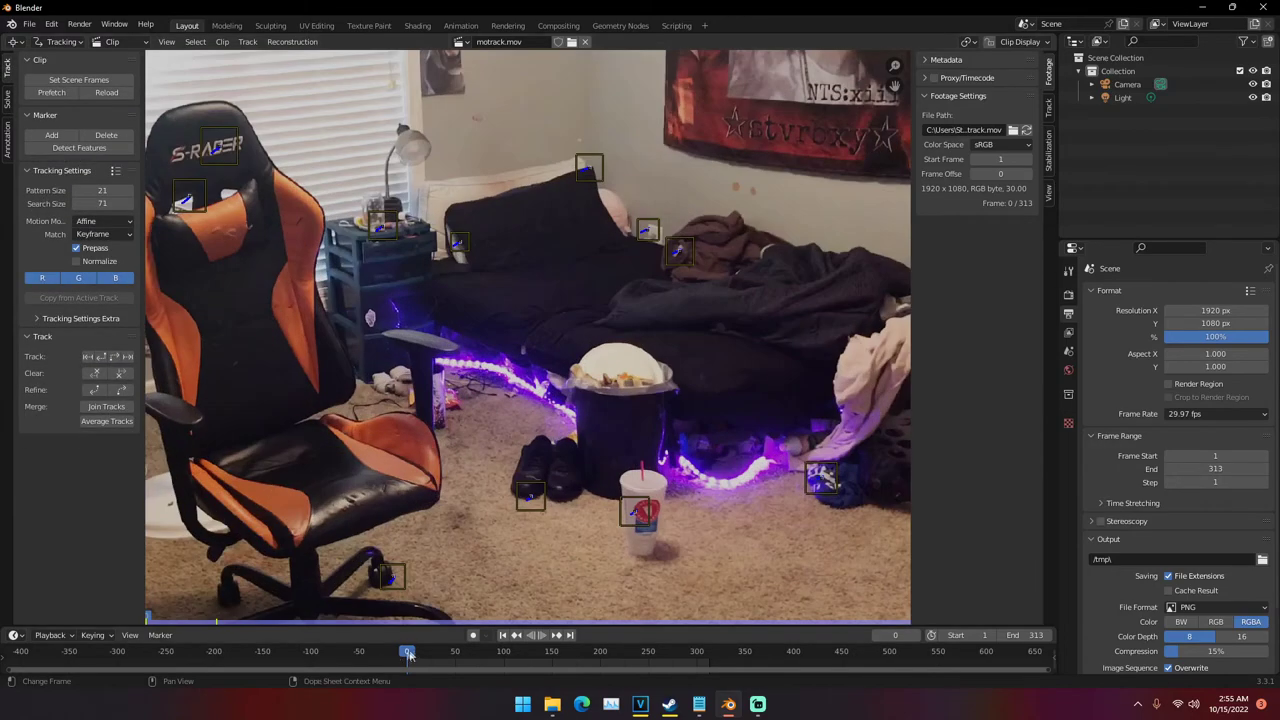
{"action": "left_click_drag", "start_coordinate": [406, 652], "coordinate": [484, 645]}
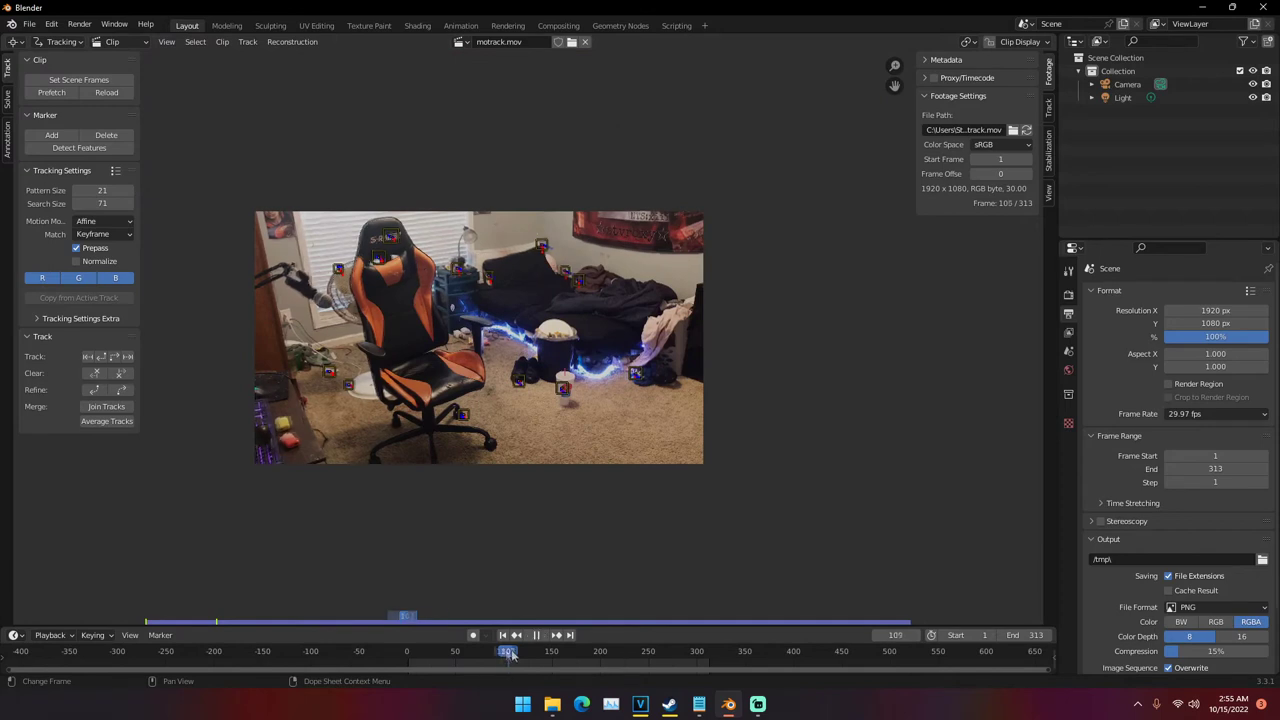
{"action": "left_click_drag", "start_coordinate": [565, 653], "coordinate": [406, 650]}
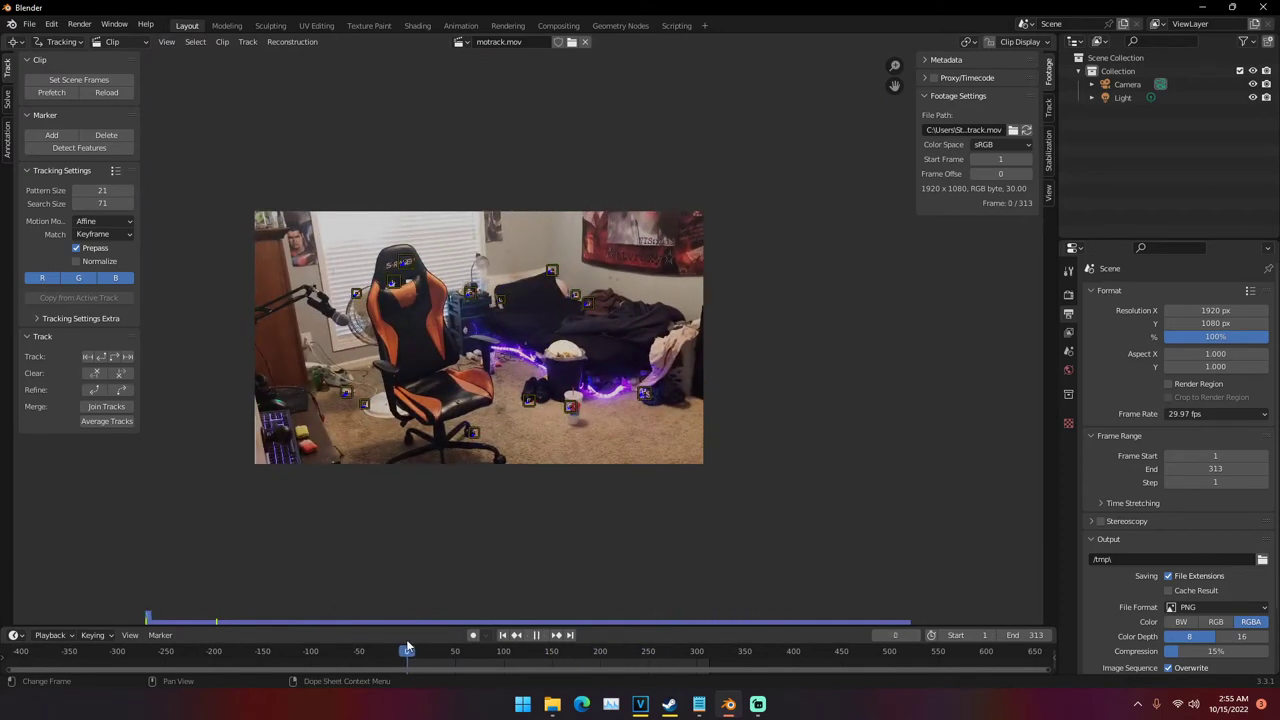
Enable automatic Keyframe selection in the camera solve settings
{"action": "left_click", "coordinate": [8, 104]}
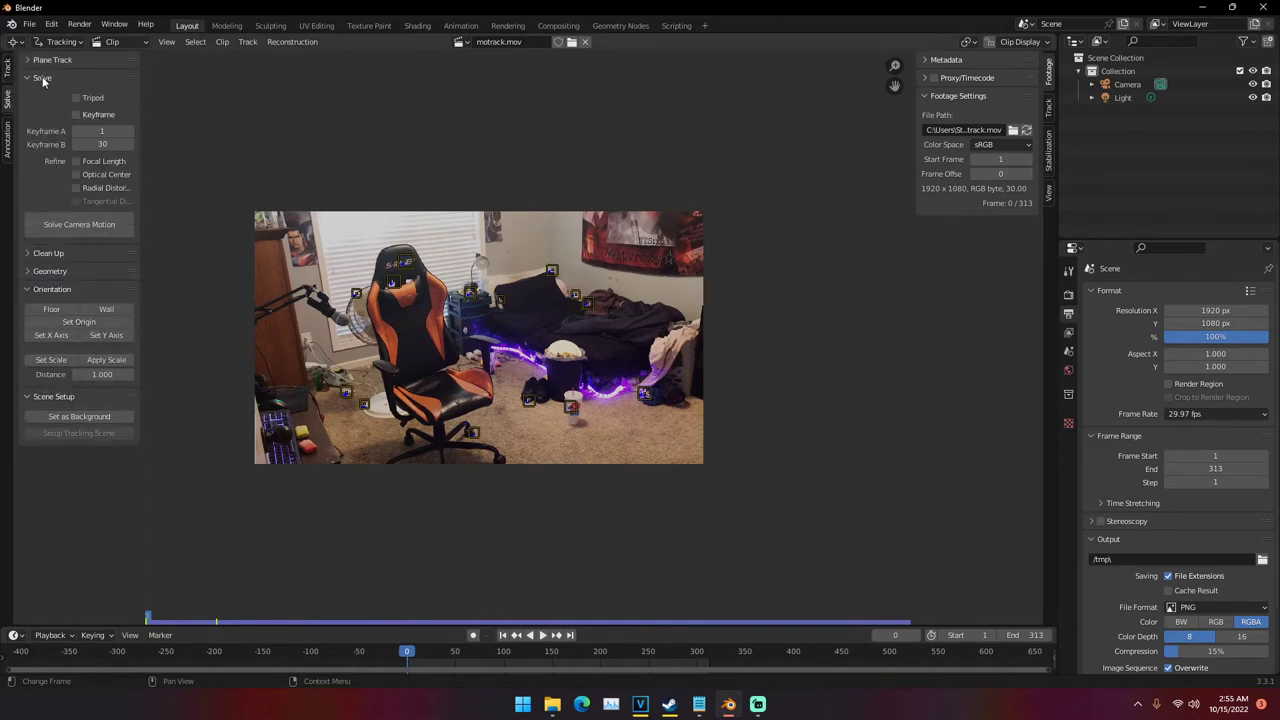
{"action": "left_click", "coordinate": [85, 116]}
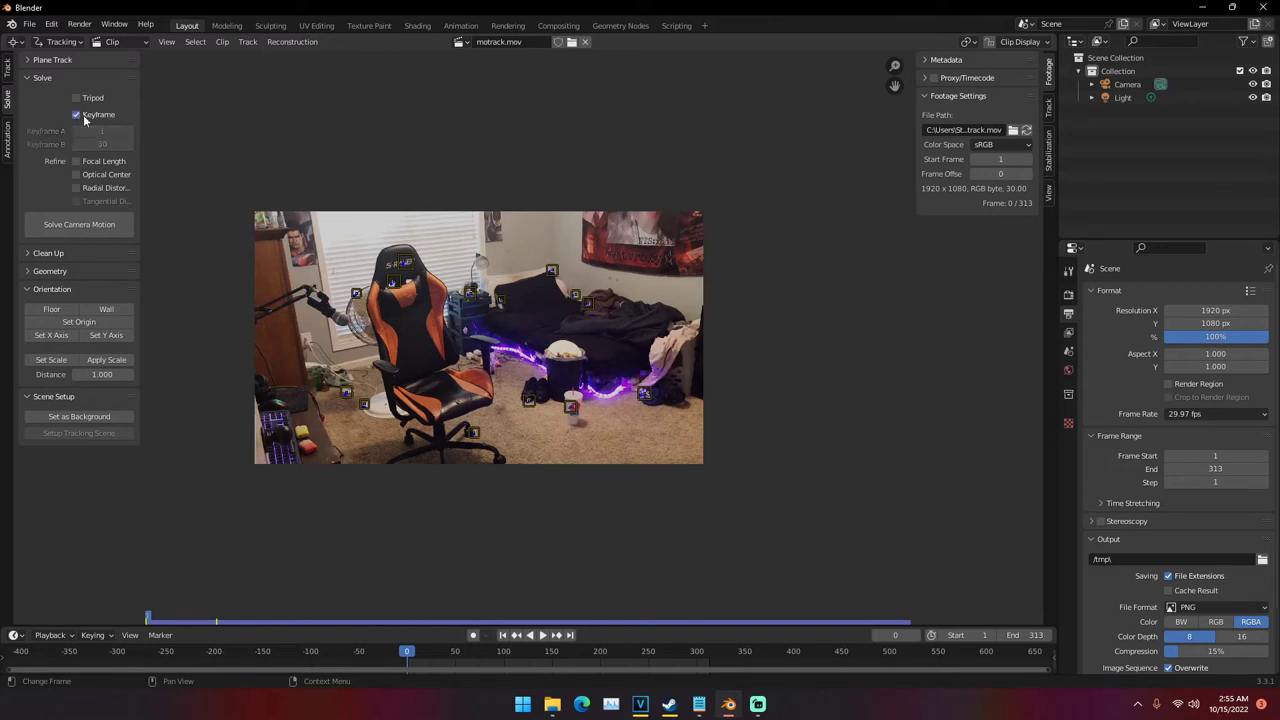
{"action": "left_click", "coordinate": [80, 117]}
{"action": "left_click", "coordinate": [80, 117]}
{"action": "left_click", "coordinate": [80, 117]}
{"action": "left_click", "coordinate": [80, 117]}
{"action": "left_click", "coordinate": [80, 117]}
{"action": "left_click", "coordinate": [78, 117]}
{"action": "left_click", "coordinate": [78, 117]}
{"action": "left_click", "coordinate": [78, 117]}
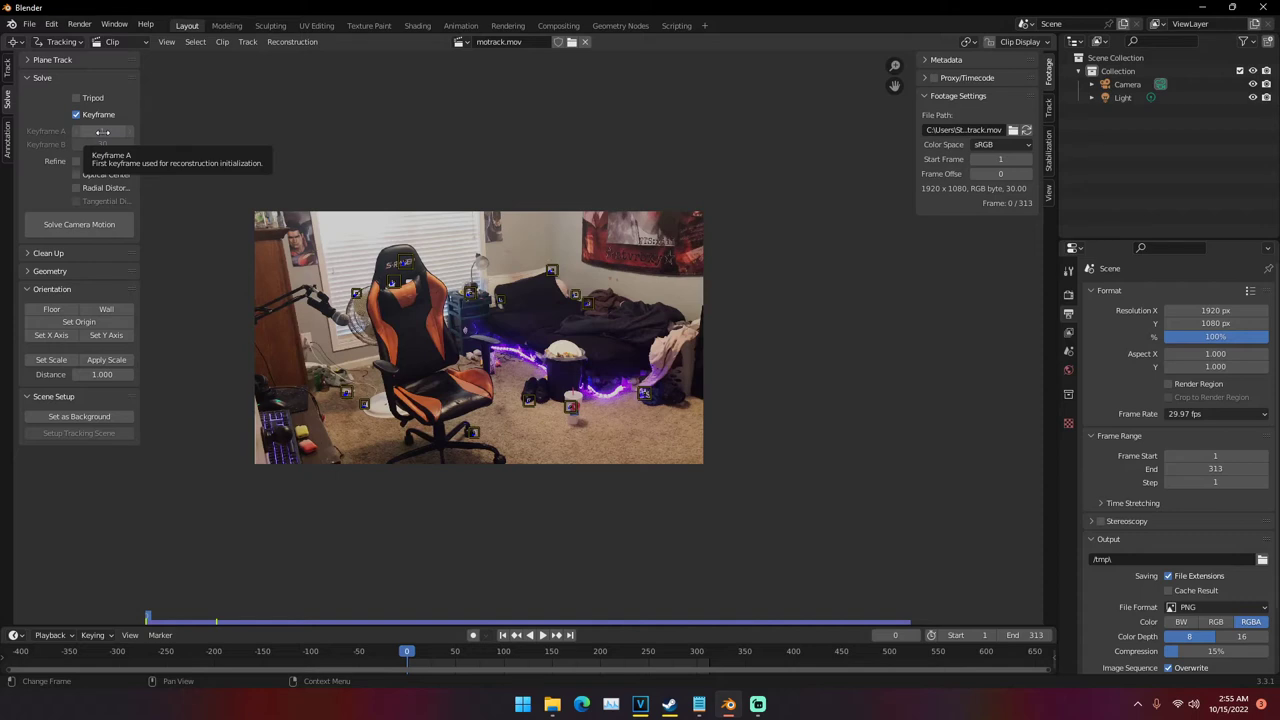
{"action": "left_click", "coordinate": [87, 115]}
{"action": "left_click", "coordinate": [87, 114]}
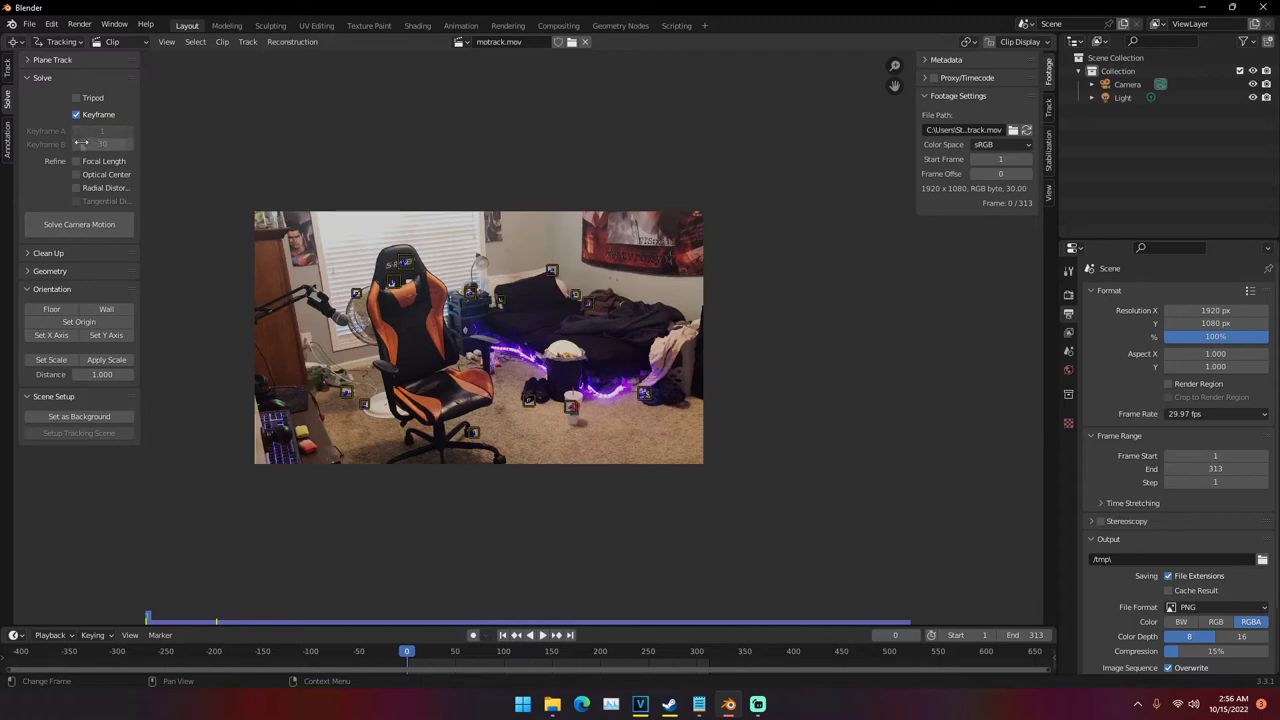
Enable Focal Length refinement for the camera solve and open the clip's Camera settings
{"action": "left_click", "coordinate": [76, 163]}
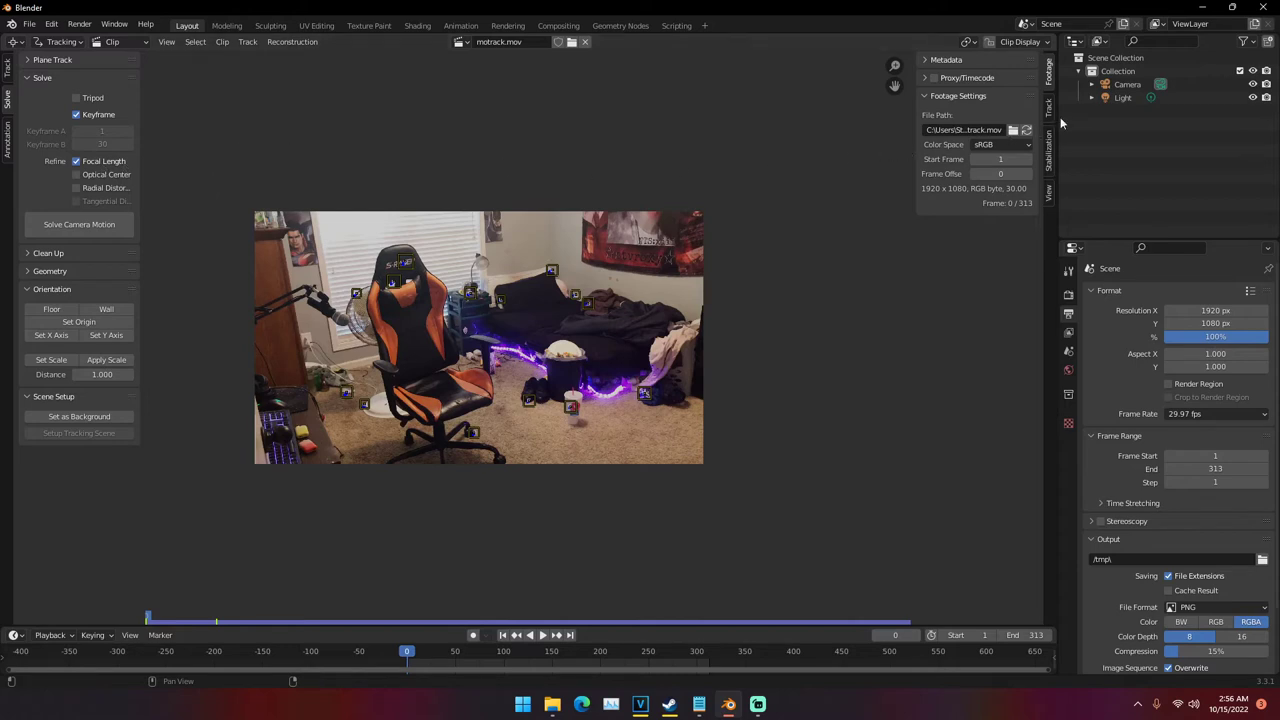
{"action": "left_click", "coordinate": [1048, 108]}
{"action": "left_click", "coordinate": [940, 157]}
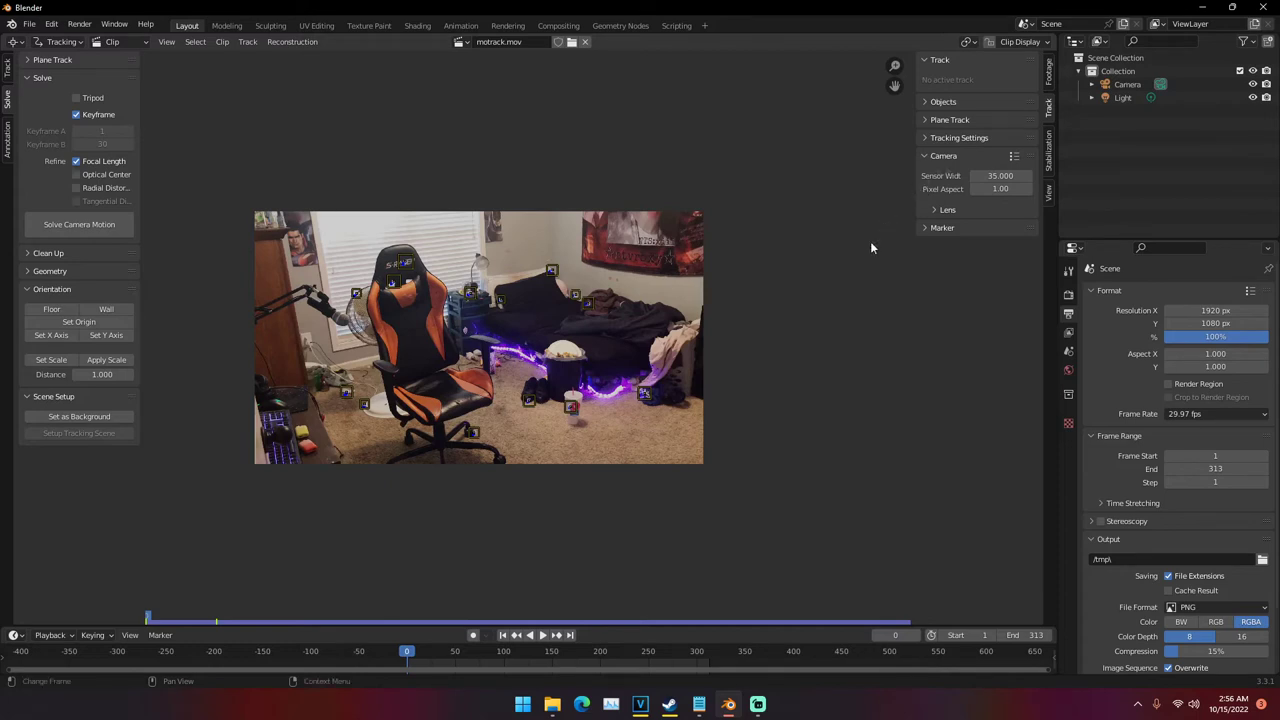
Switch to the Edge browser, search the web for the iPhone 7 sensor width, and return to Blender
{"action": "left_click", "coordinate": [581, 704]}
{"action": "type", "text": "ihpone"}
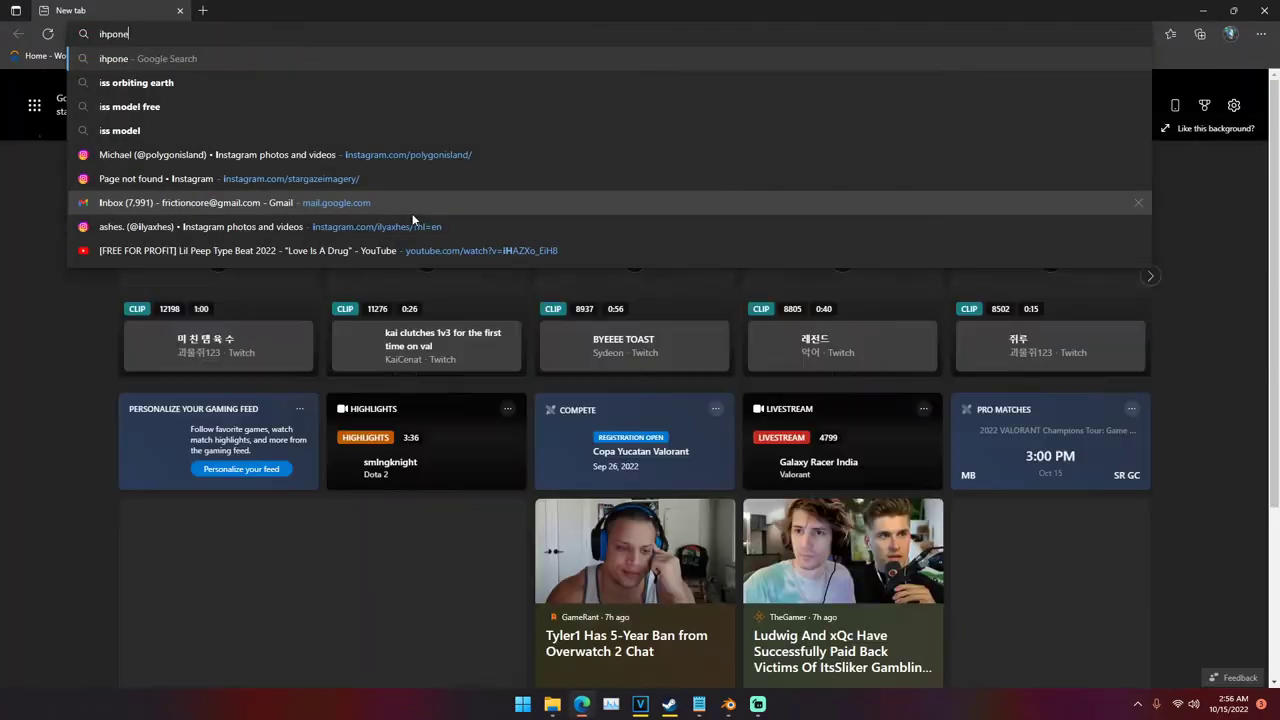
{"action": "type", "text": " 7 sensor width"}
{"action": "key", "text": "Return"}
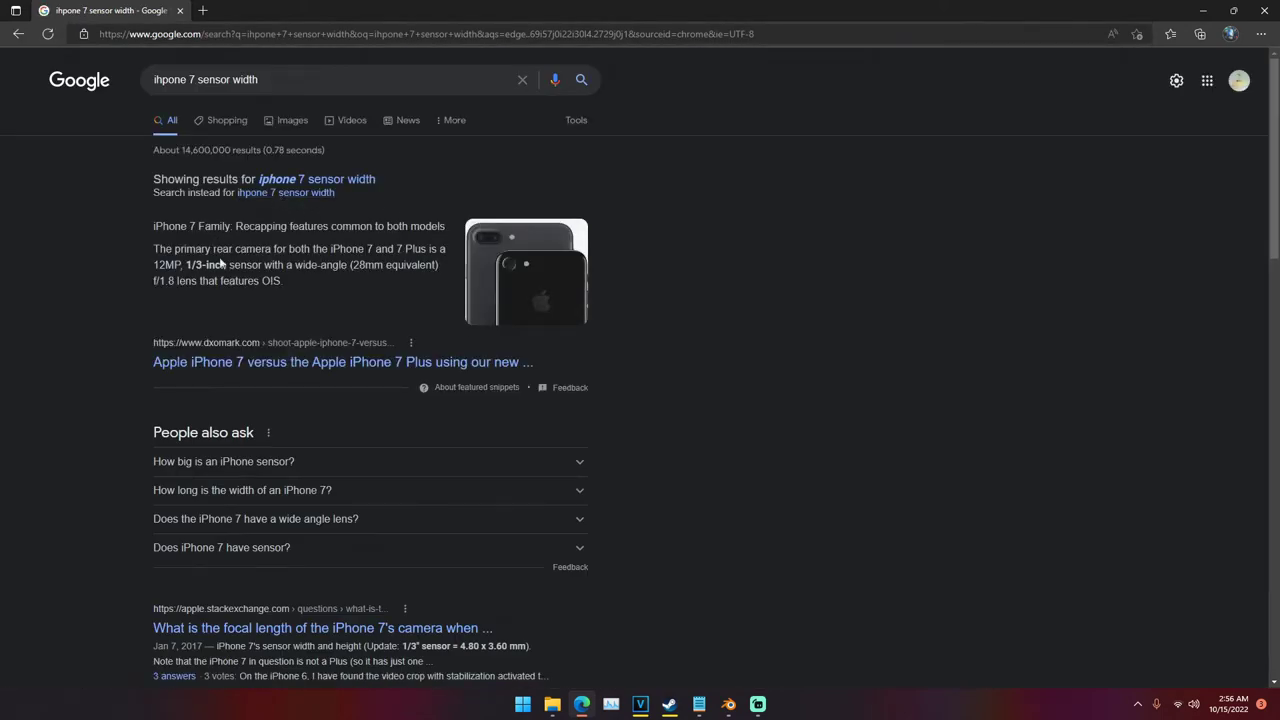
{"action": "left_click", "coordinate": [1264, 9]}
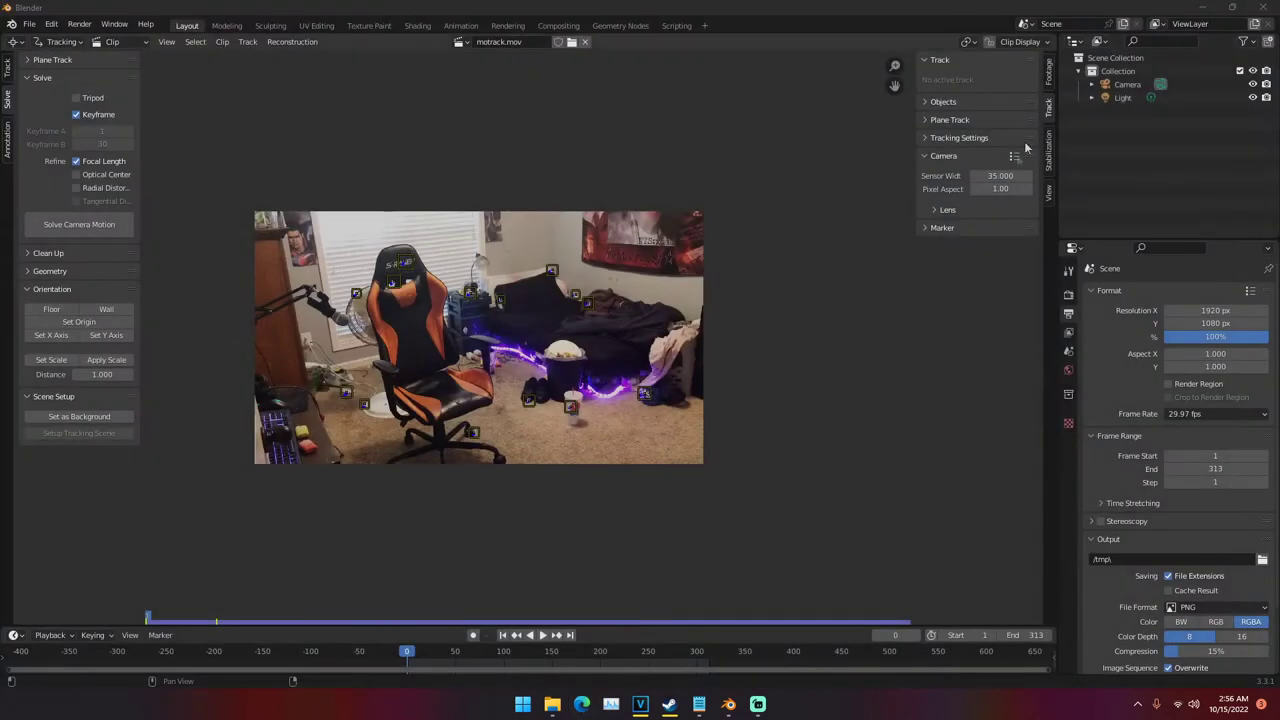
Set the clip camera's Sensor Width to 28
{"action": "left_click", "coordinate": [1021, 177]}
{"action": "type", "text": "28"}
{"action": "key", "text": "Return"}
Expand the camera's Lens settings and search the web in Edge for the iPhone 7 focal length
{"action": "left_click", "coordinate": [938, 210]}
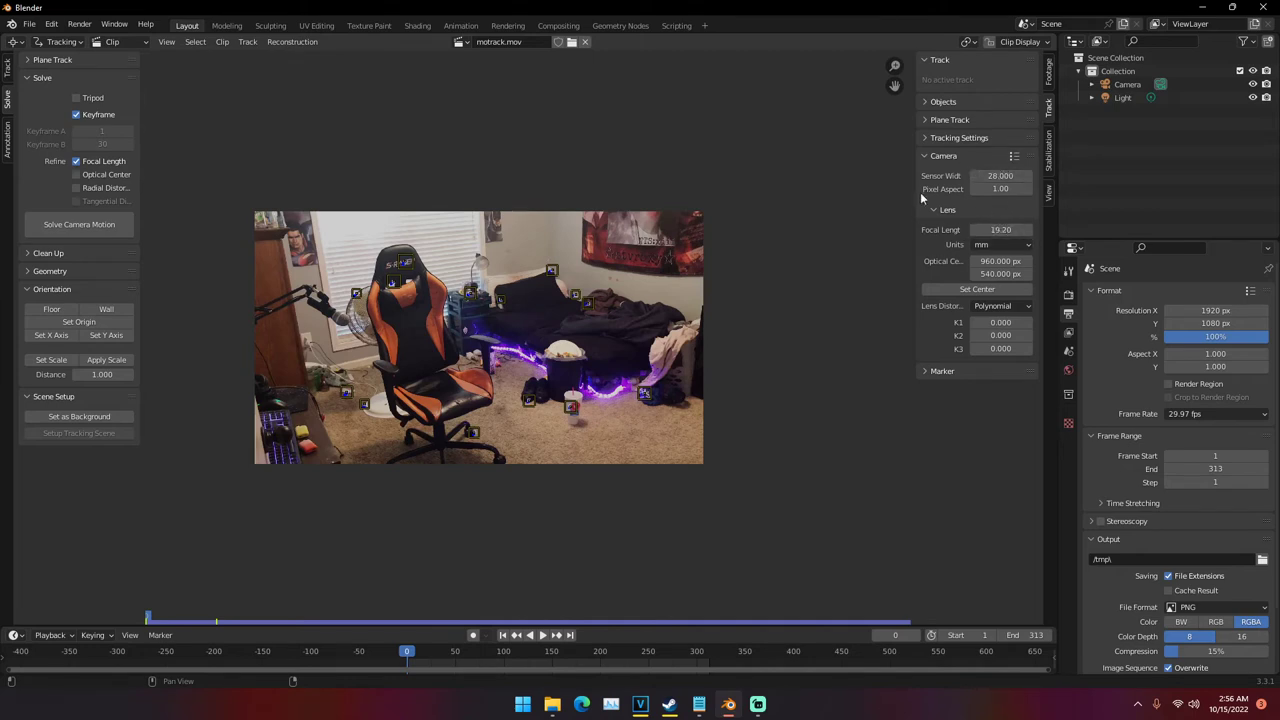
{"action": "left_click", "coordinate": [581, 704]}
{"action": "type", "text": "iphone "}
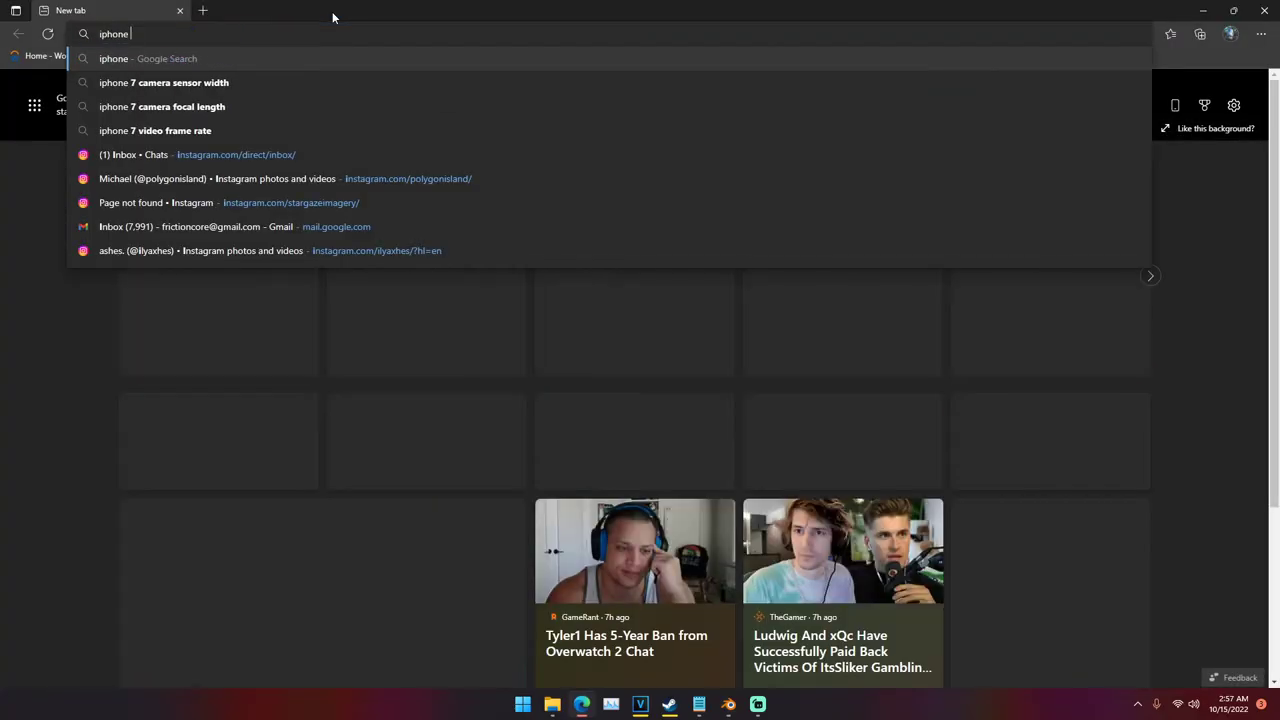
{"action": "type", "text": "7 focal "}
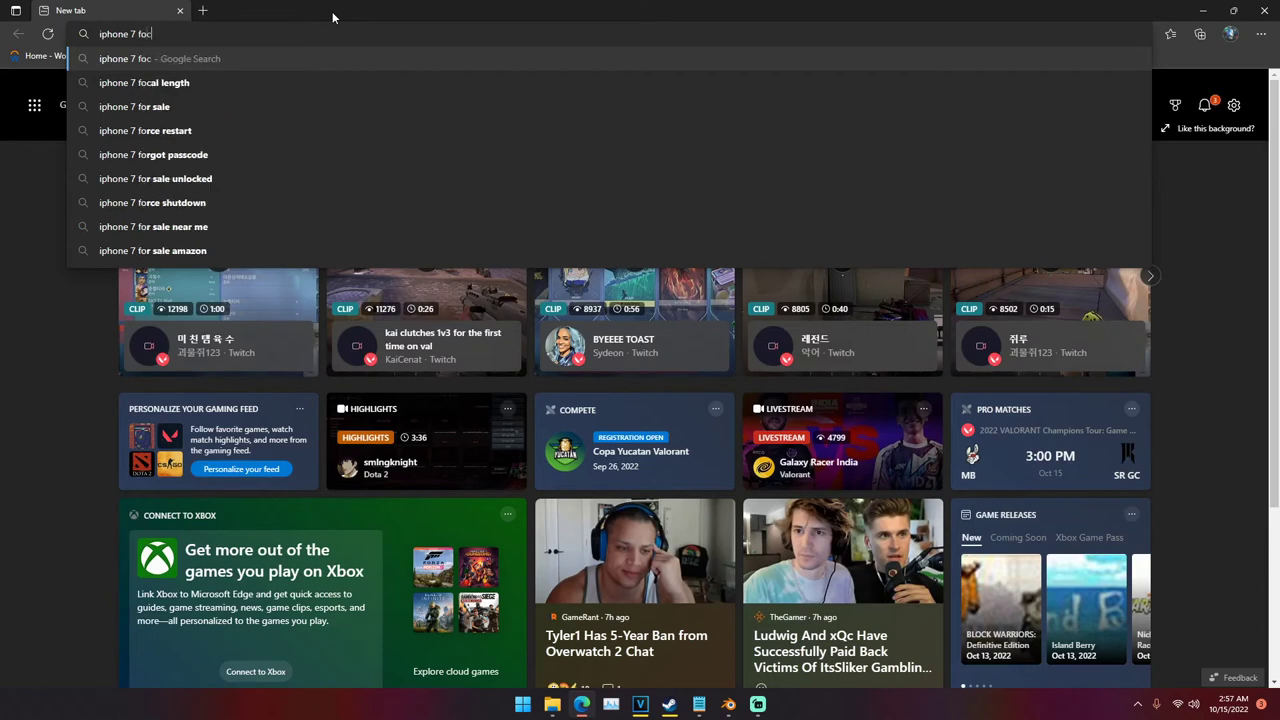
{"action": "type", "text": "length"}
{"action": "key", "text": "Return"}
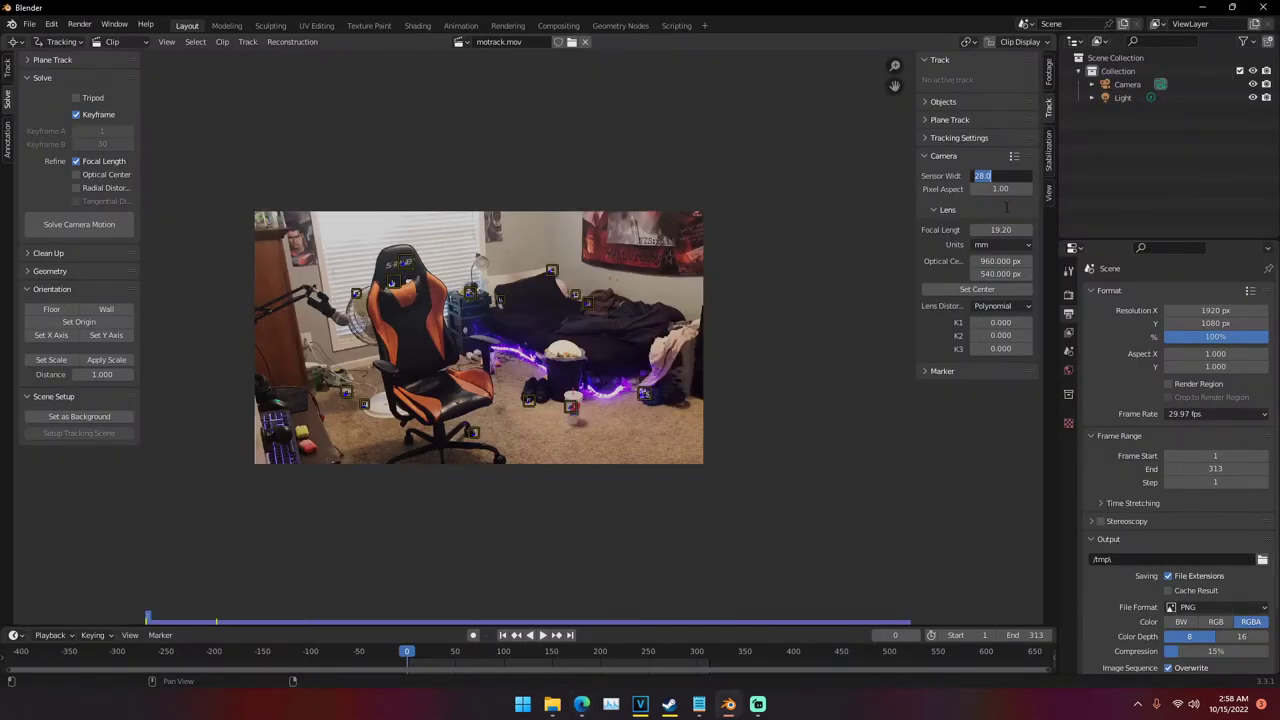
Set the clip camera's Sensor Width to 8.4 and its Focal Length to 28 mm
{"action": "type", "text": "8"}
{"action": "left_click", "coordinate": [998, 229]}
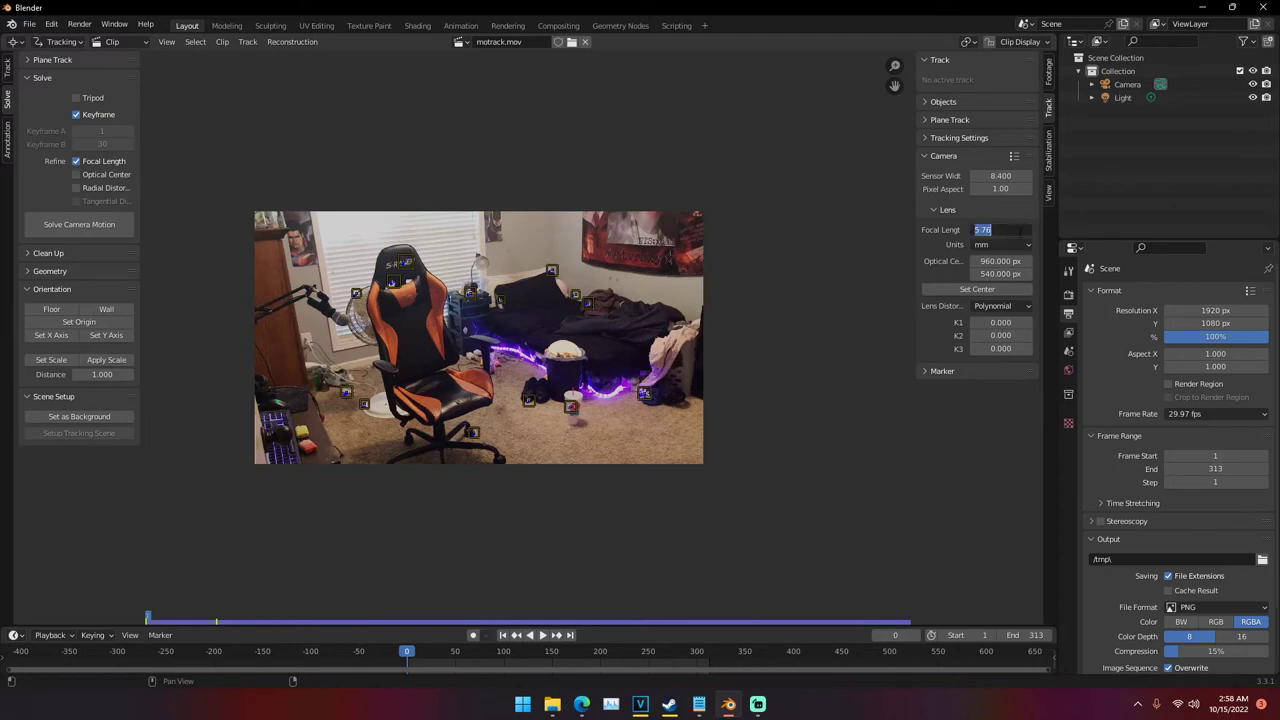
{"action": "type", "text": "28"}
{"action": "key", "text": "Return"}
{"action": "left_click", "coordinate": [929, 156]}
Solve the camera motion from the tracked markers using automatic keyframe selection and Focal Length refinement
{"action": "key", "text": "f"}
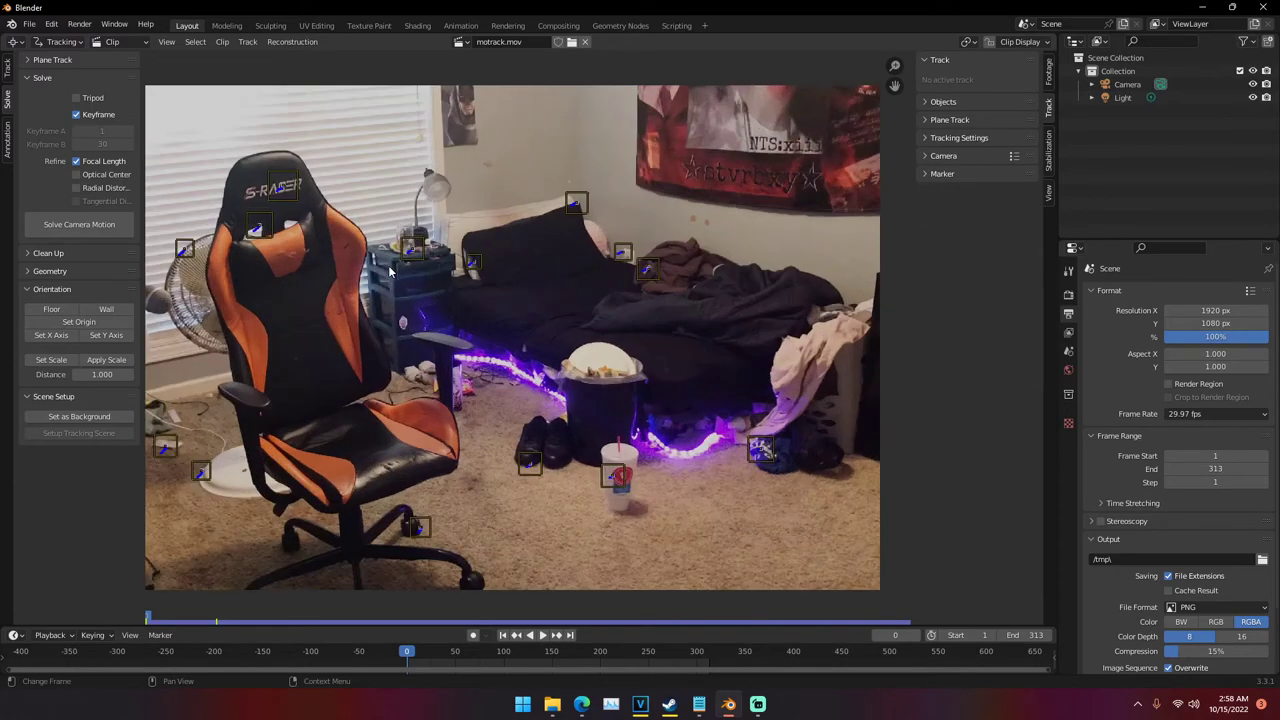
{"action": "middle_click_drag", "start_coordinate": [389, 246], "coordinate": [589, 251]}
{"action": "scroll", "coordinate": [530, 268], "scroll_direction": "down", "scroll_amount": 2}
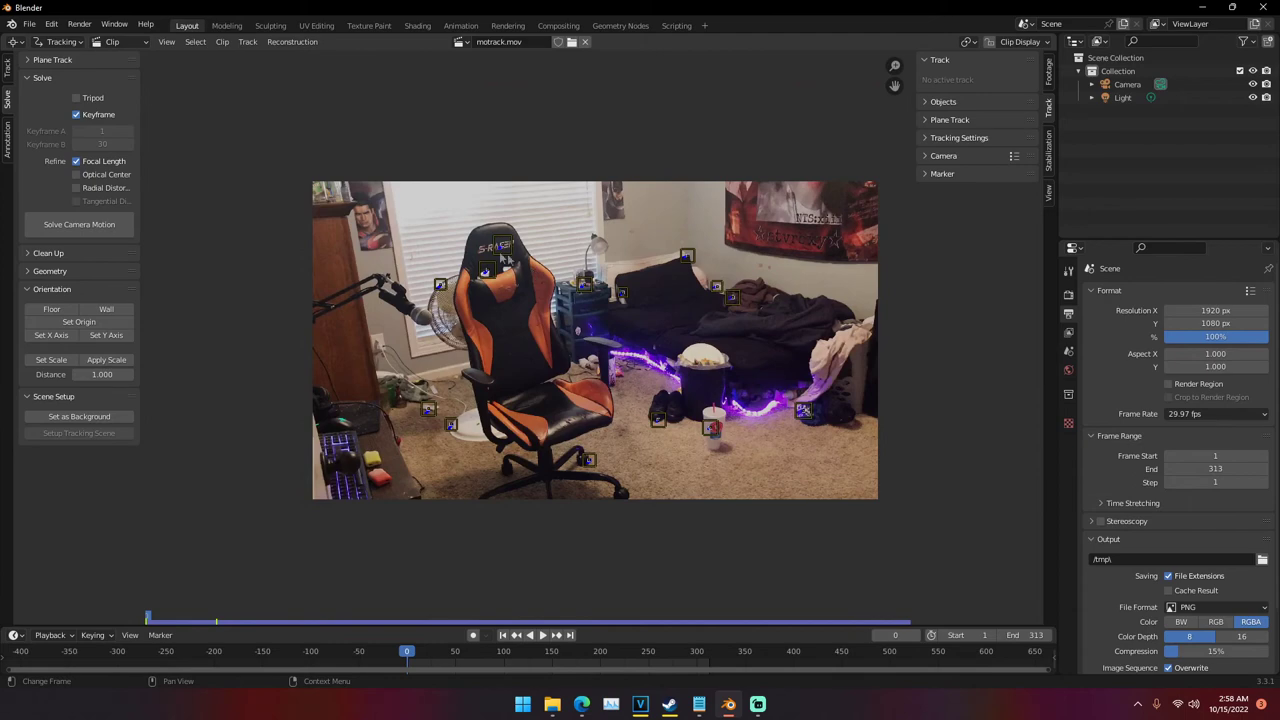
{"action": "left_click", "coordinate": [31, 253]}
{"action": "left_click", "coordinate": [31, 254]}
{"action": "scroll", "coordinate": [386, 265], "scroll_direction": "up", "scroll_amount": 1}
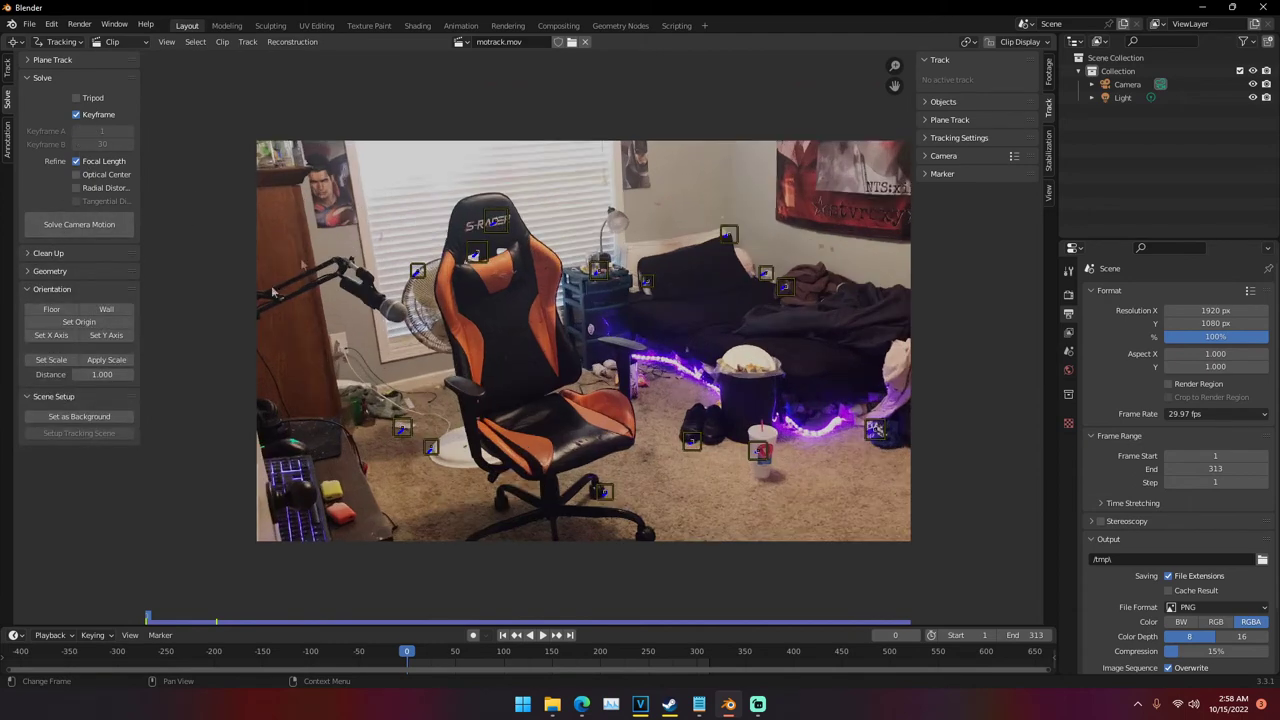
{"action": "left_click", "coordinate": [74, 229]}
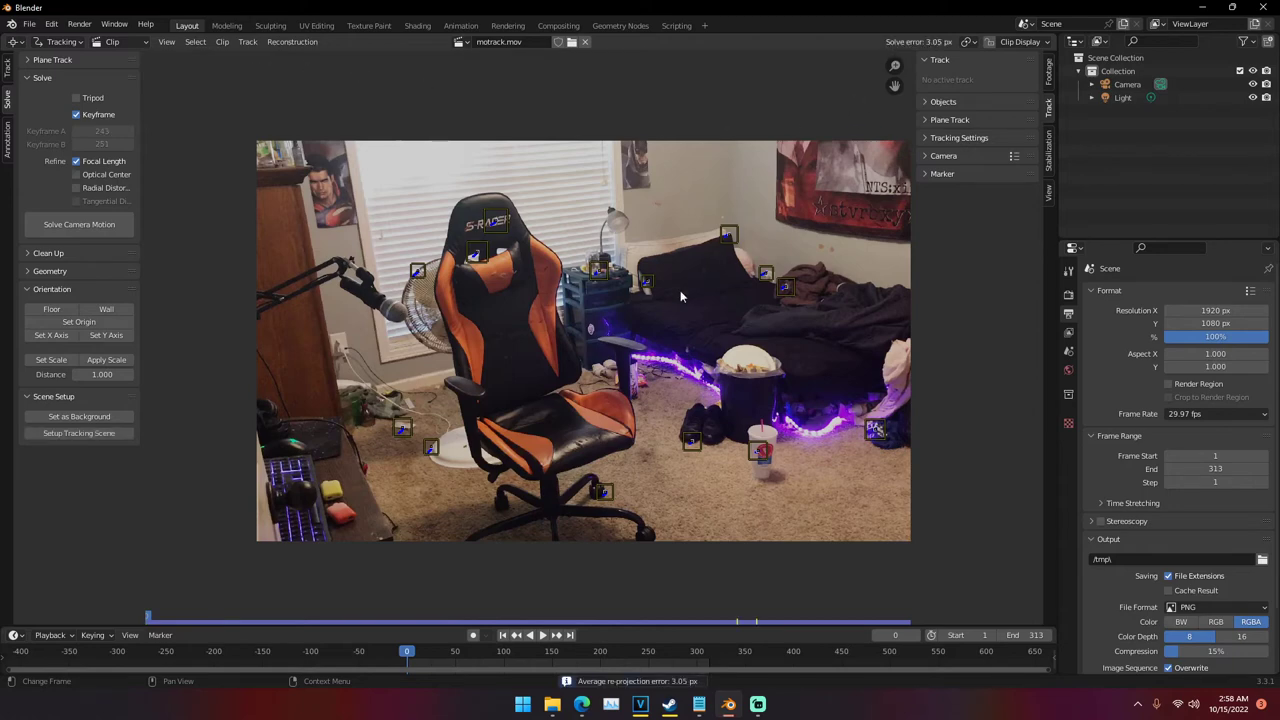
{"action": "scroll", "coordinate": [681, 290], "scroll_direction": "down", "scroll_amount": 1}
{"action": "middle_click_drag", "start_coordinate": [657, 258], "coordinate": [626, 271]}
{"action": "scroll", "coordinate": [626, 271], "scroll_direction": "up", "scroll_amount": 1}
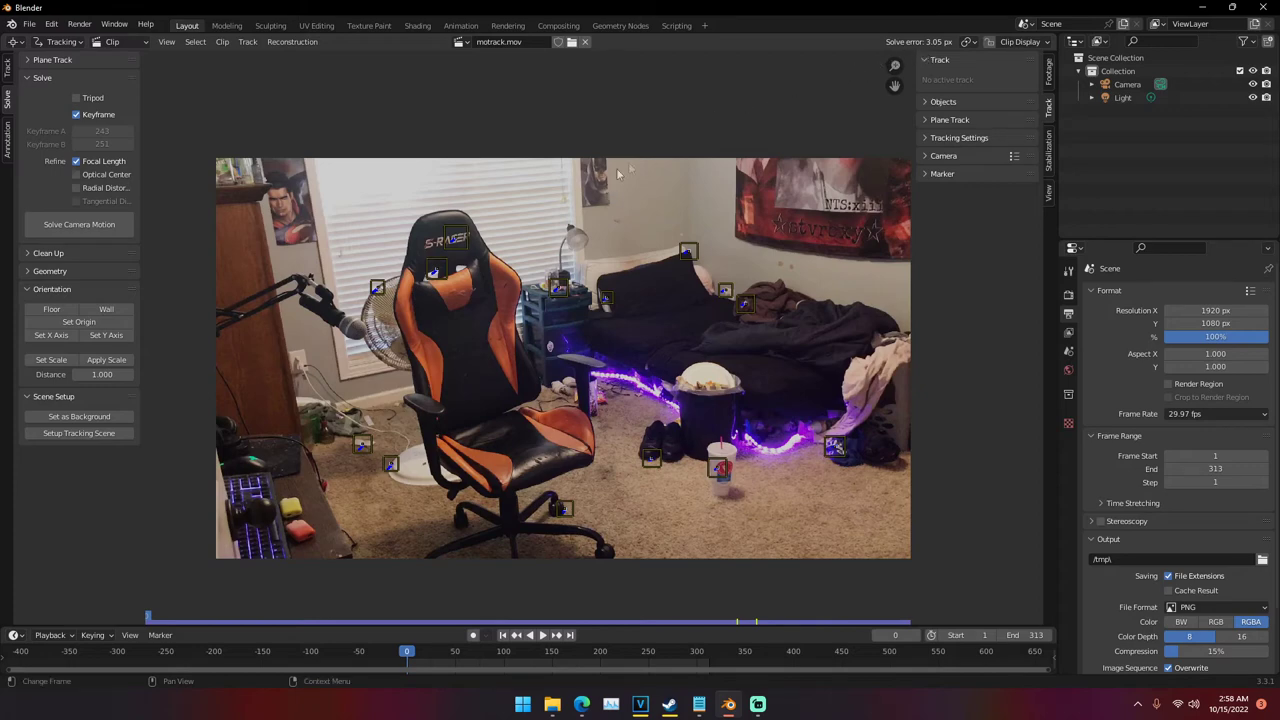
{"action": "left_click", "coordinate": [933, 156]}
{"action": "left_click", "coordinate": [933, 156]}
Disable automatic Keyframe selection, set Keyframe A to 60 and Keyframe B to 120, and solve the camera motion again
{"action": "left_click", "coordinate": [77, 115]}
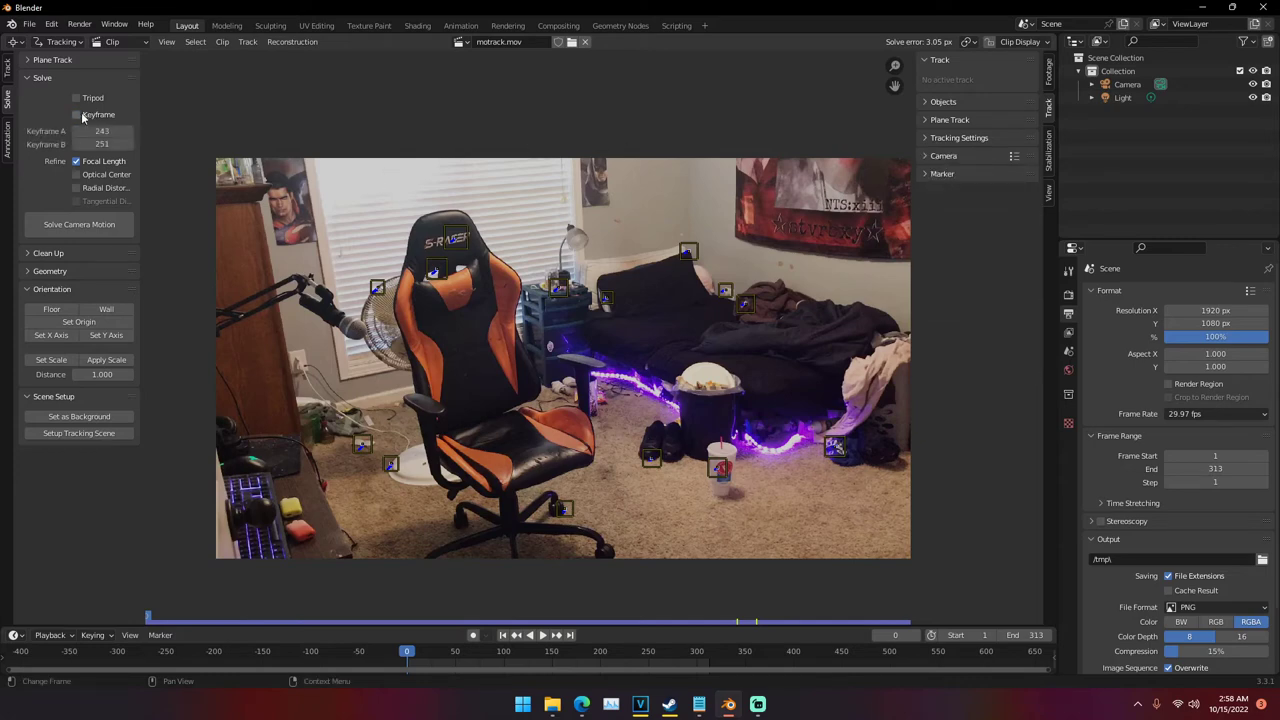
{"action": "left_click", "coordinate": [100, 131]}
{"action": "type", "text": "60"}
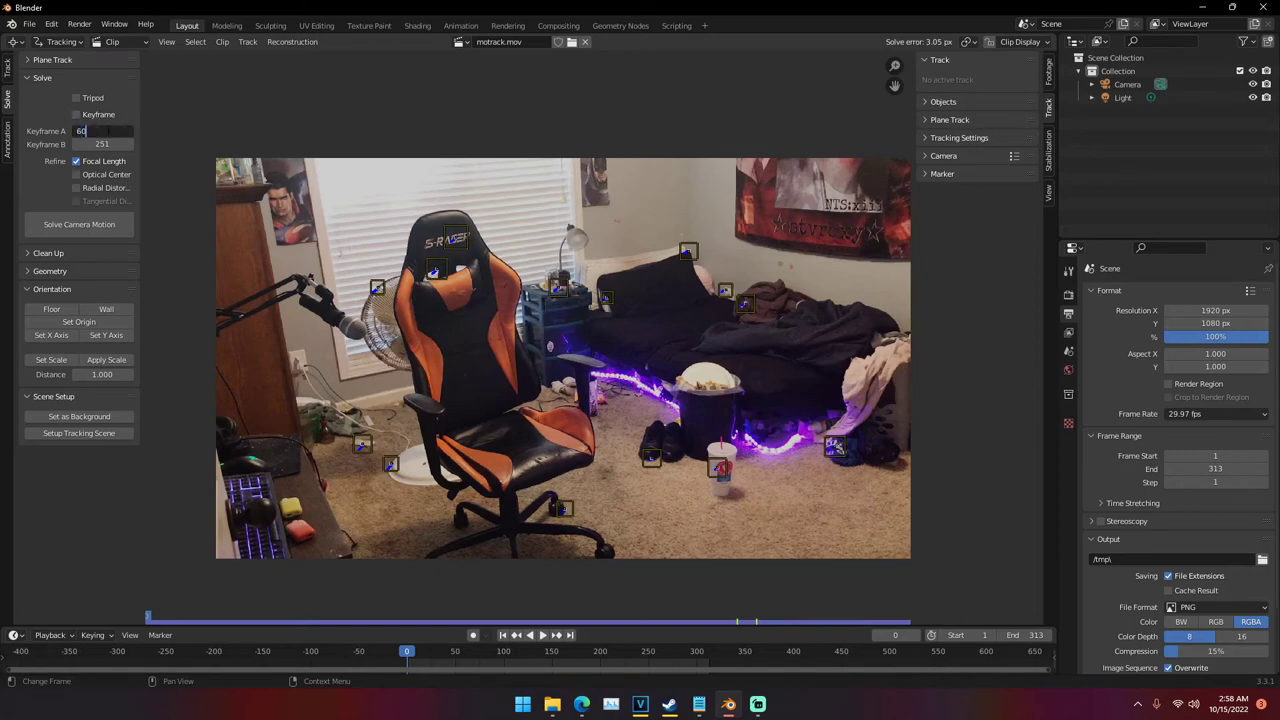
{"action": "key", "text": "Return"}
{"action": "left_click", "coordinate": [100, 144]}
{"action": "type", "text": "120"}
{"action": "key", "text": "Return"}
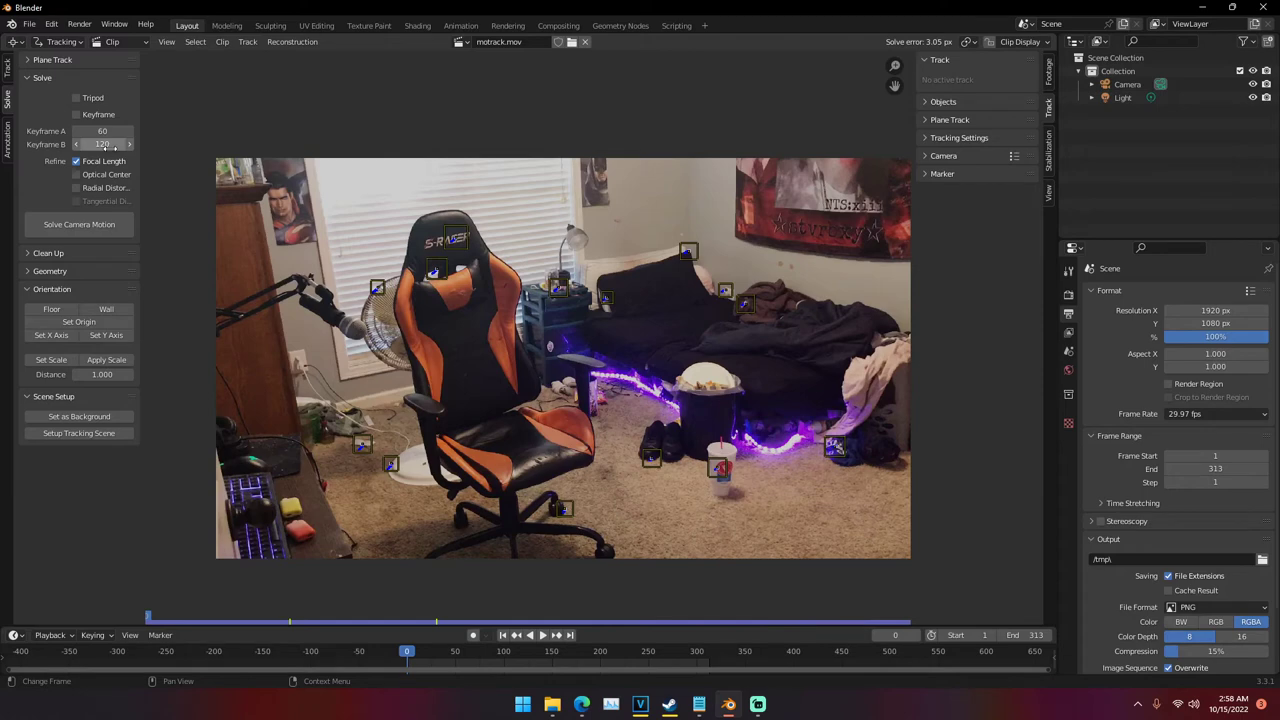
{"action": "left_click", "coordinate": [72, 228]}
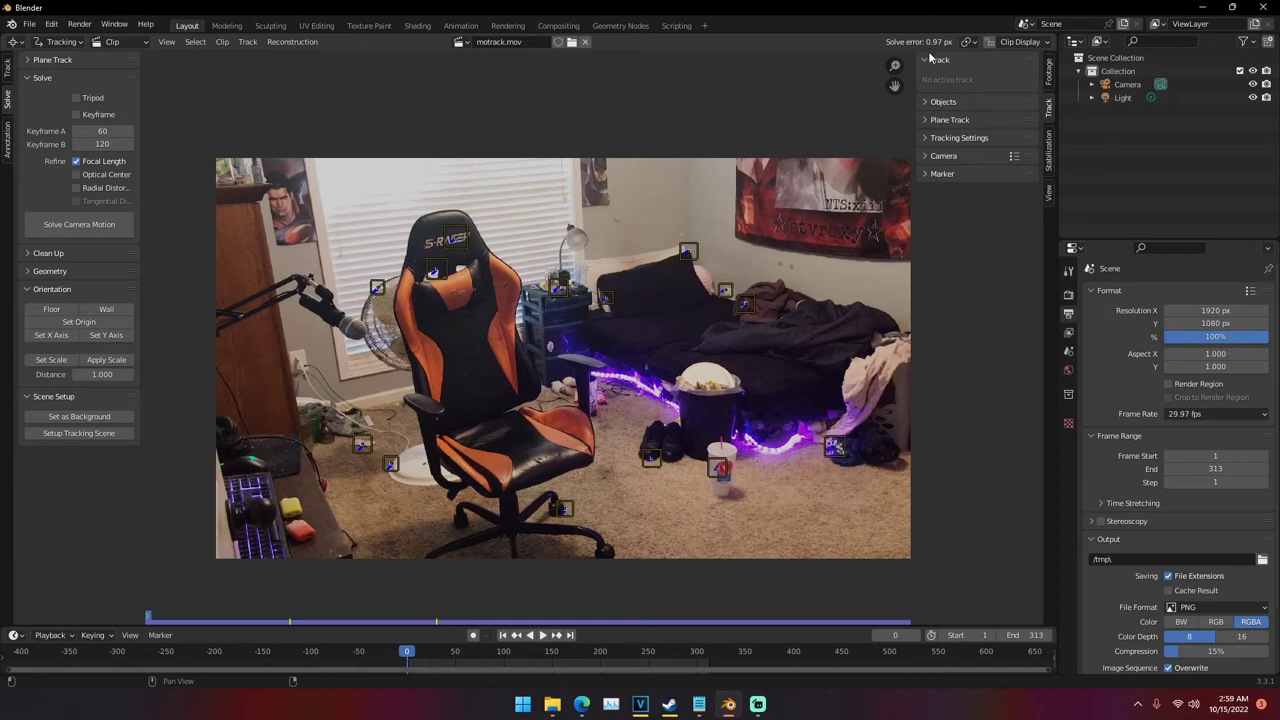
Inspect the average error of the individual markers on the bed and the blue drawer unit
{"action": "left_click", "coordinate": [606, 299]}
{"action": "scroll", "coordinate": [608, 298], "scroll_direction": "up", "scroll_amount": 5}
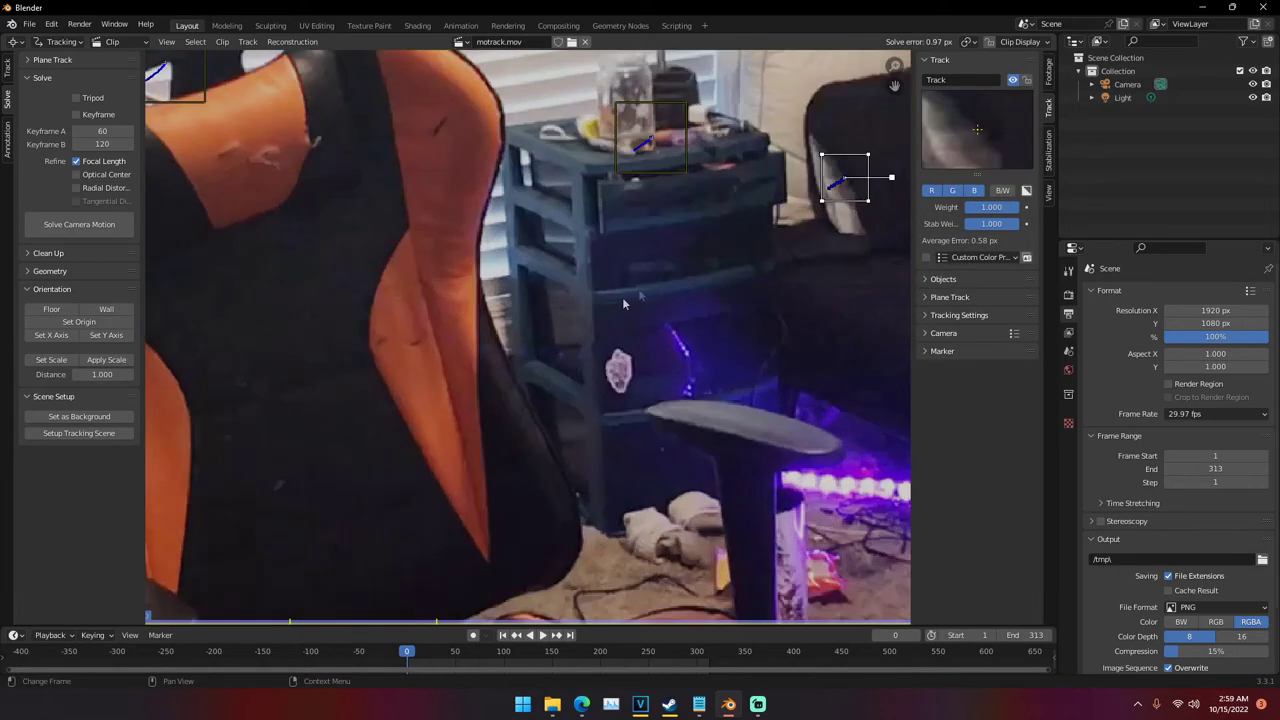
{"action": "scroll", "coordinate": [578, 285], "scroll_direction": "down", "scroll_amount": 2}
{"action": "scroll", "coordinate": [576, 284], "scroll_direction": "down", "scroll_amount": 3}
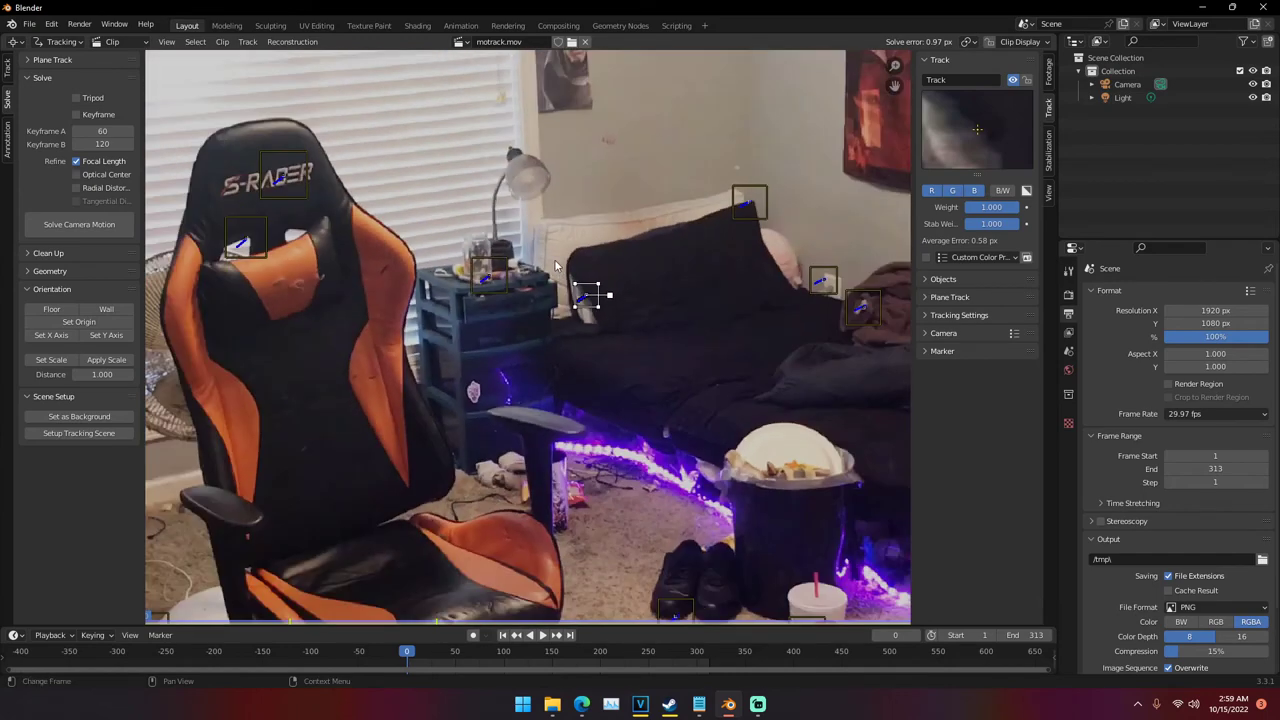
{"action": "scroll", "coordinate": [633, 281], "scroll_direction": "down", "scroll_amount": 2}
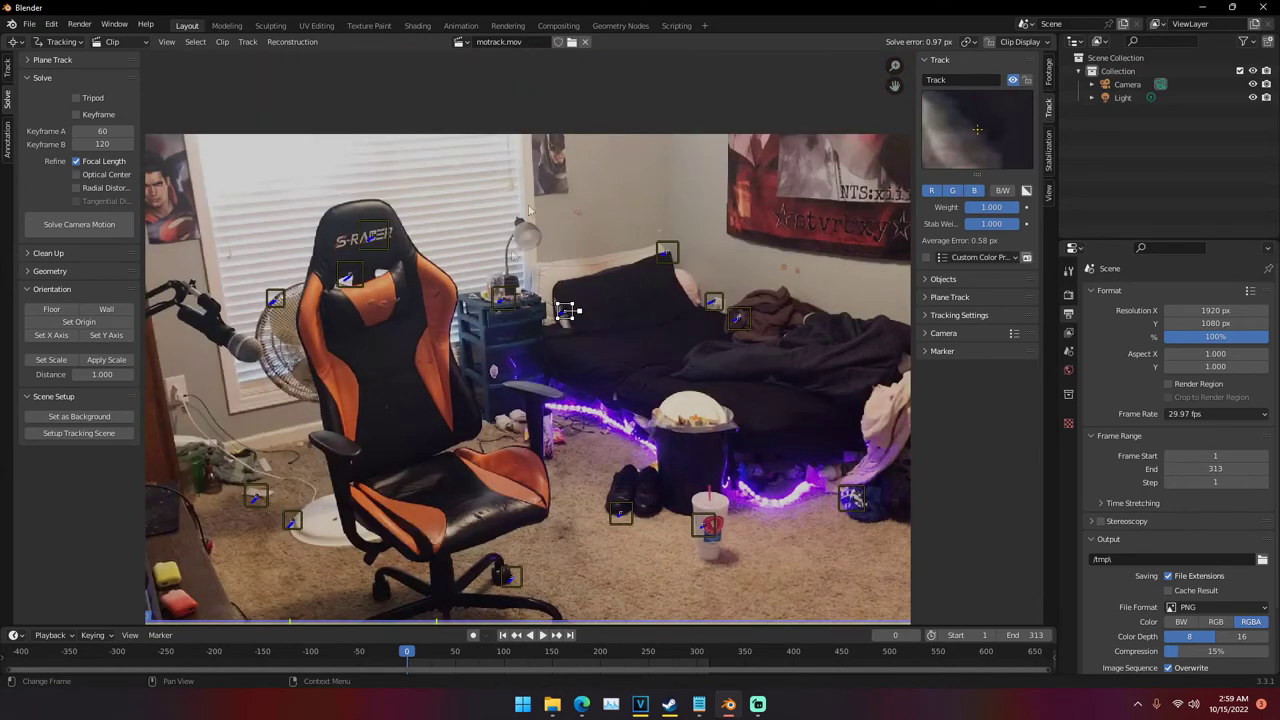
{"action": "left_click", "coordinate": [504, 300]}
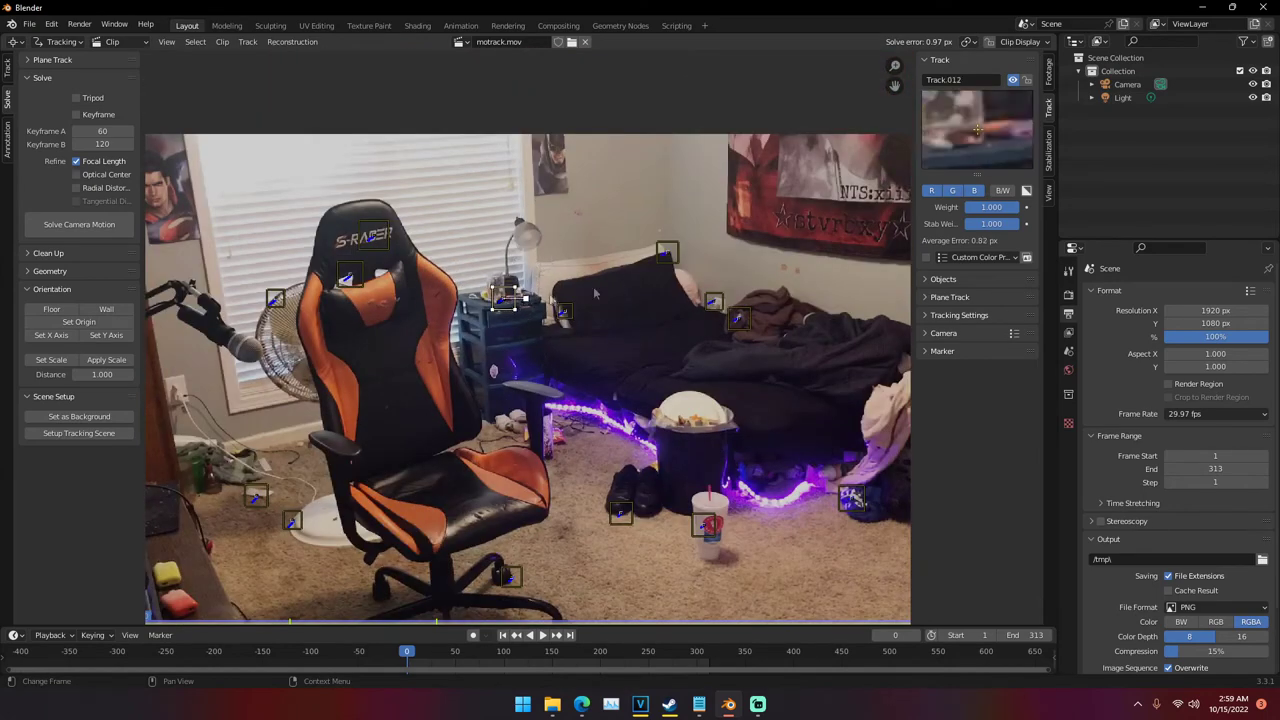
{"action": "left_click", "coordinate": [666, 253]}
{"action": "left_click", "coordinate": [712, 303]}
{"action": "left_click", "coordinate": [736, 316]}
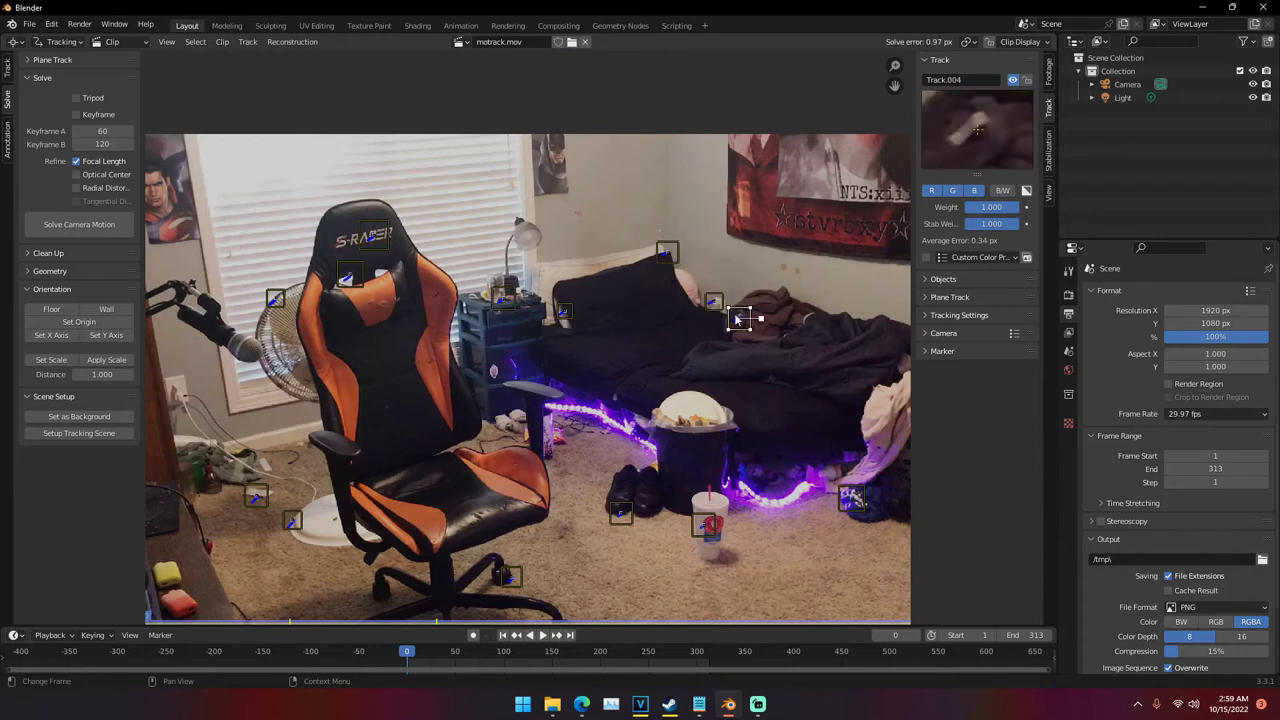
{"action": "left_click", "coordinate": [564, 312]}
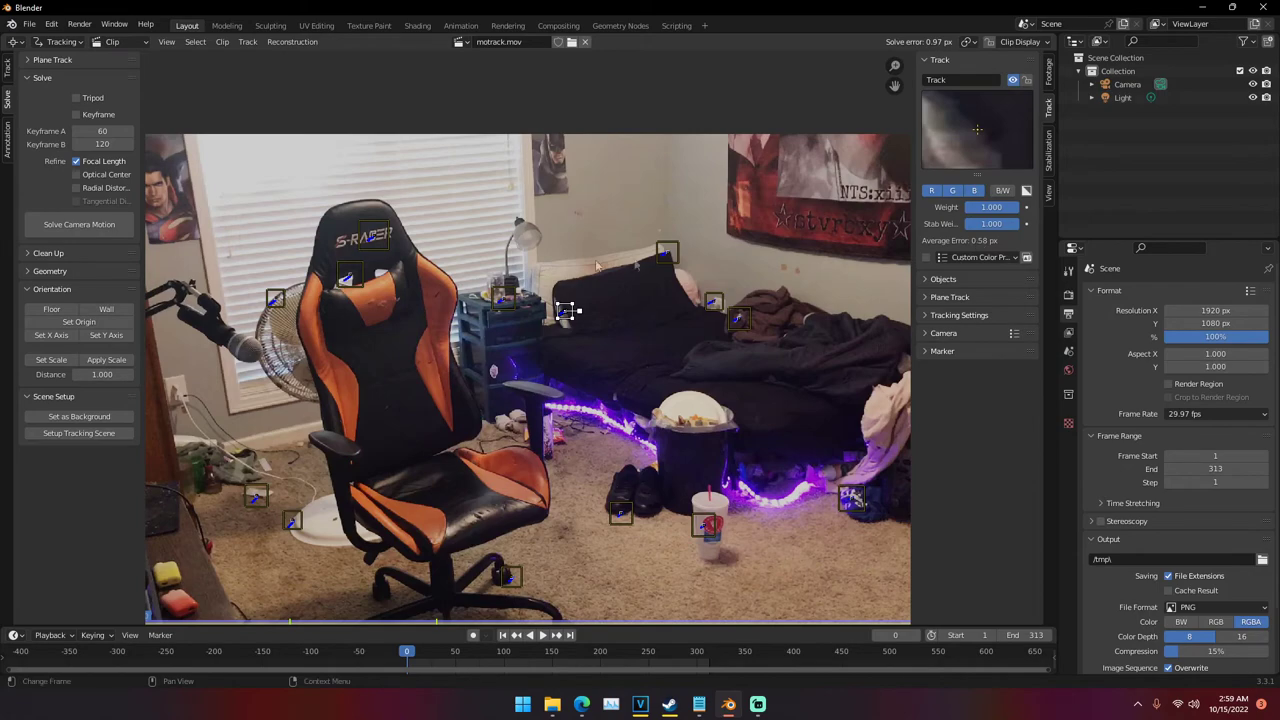
{"action": "left_click", "coordinate": [502, 297]}
Check the average error of the marker on the fan's rim behind the chair and delete that track
{"action": "left_click", "coordinate": [275, 298]}
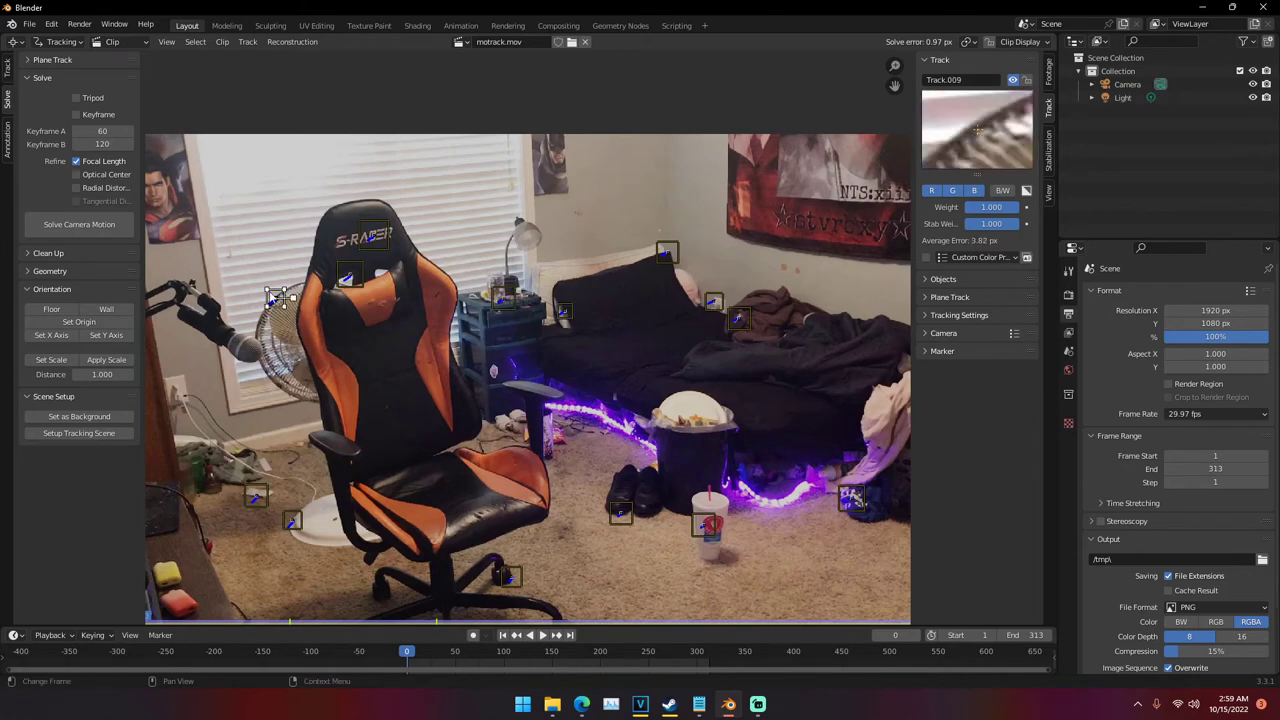
{"action": "scroll", "coordinate": [271, 308], "scroll_direction": "up", "scroll_amount": 4}
{"action": "middle_click_drag", "start_coordinate": [271, 308], "coordinate": [708, 369]}
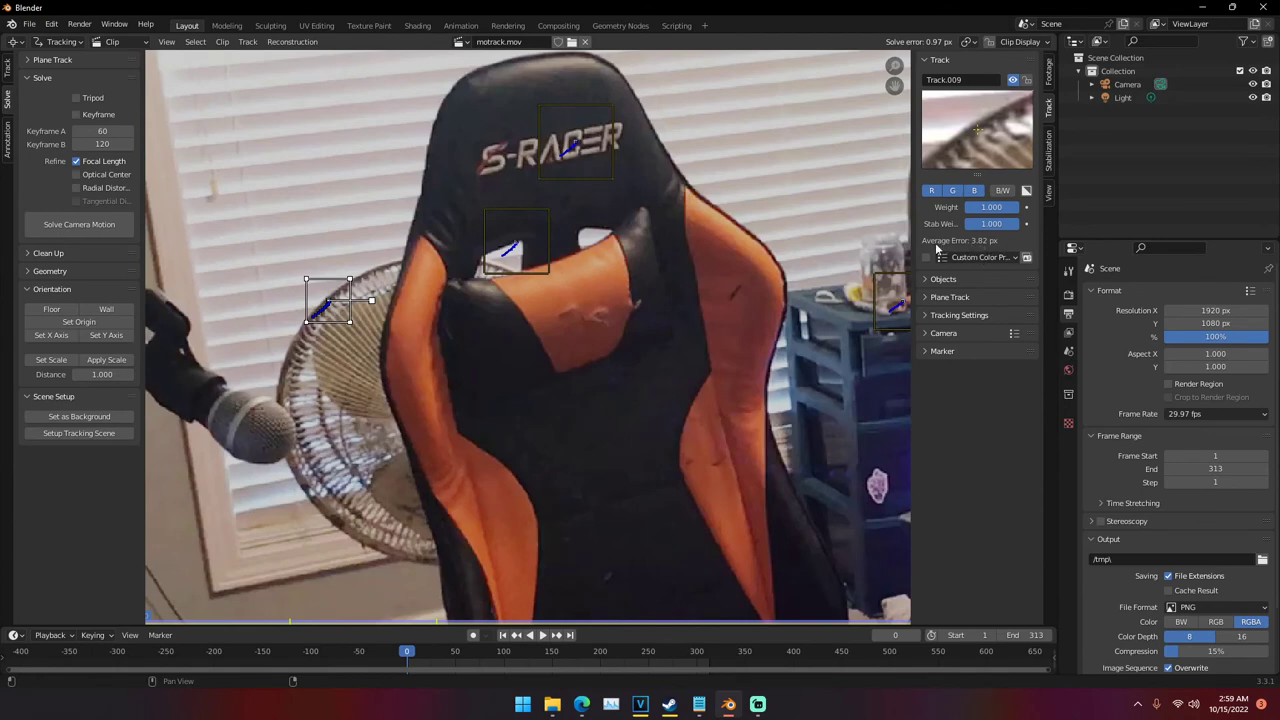
{"action": "scroll", "coordinate": [514, 313], "scroll_direction": "down", "scroll_amount": 5}
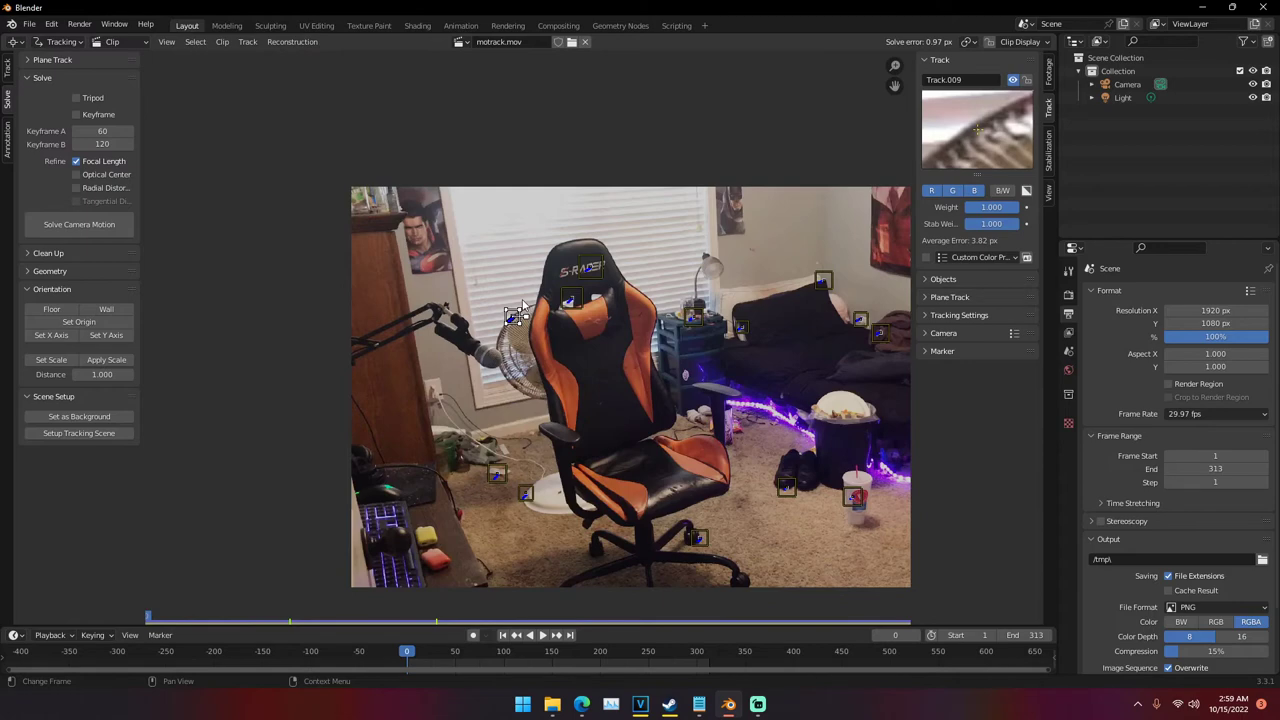
{"action": "key", "text": "x"}
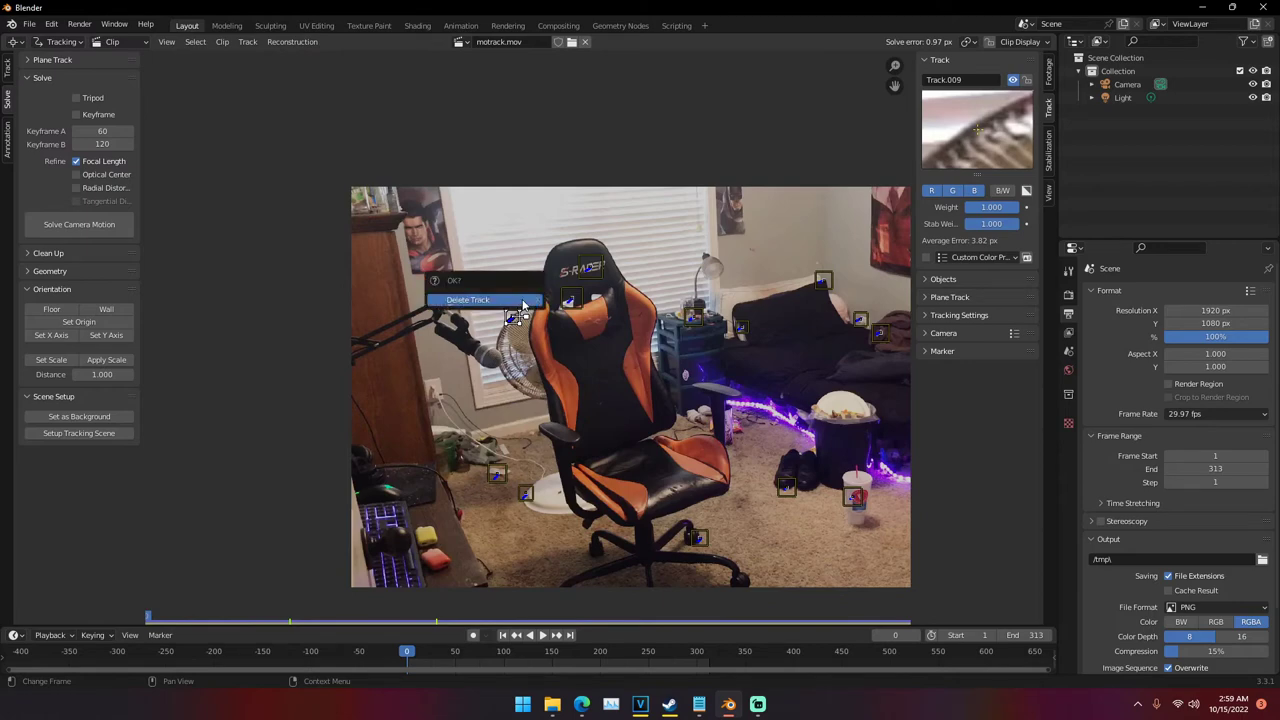
{"action": "left_click", "coordinate": [522, 305]}
Examine the average error of the remaining markers on the floor, the chair base, the shoes, the cup and the bed
{"action": "left_click", "coordinate": [496, 474]}
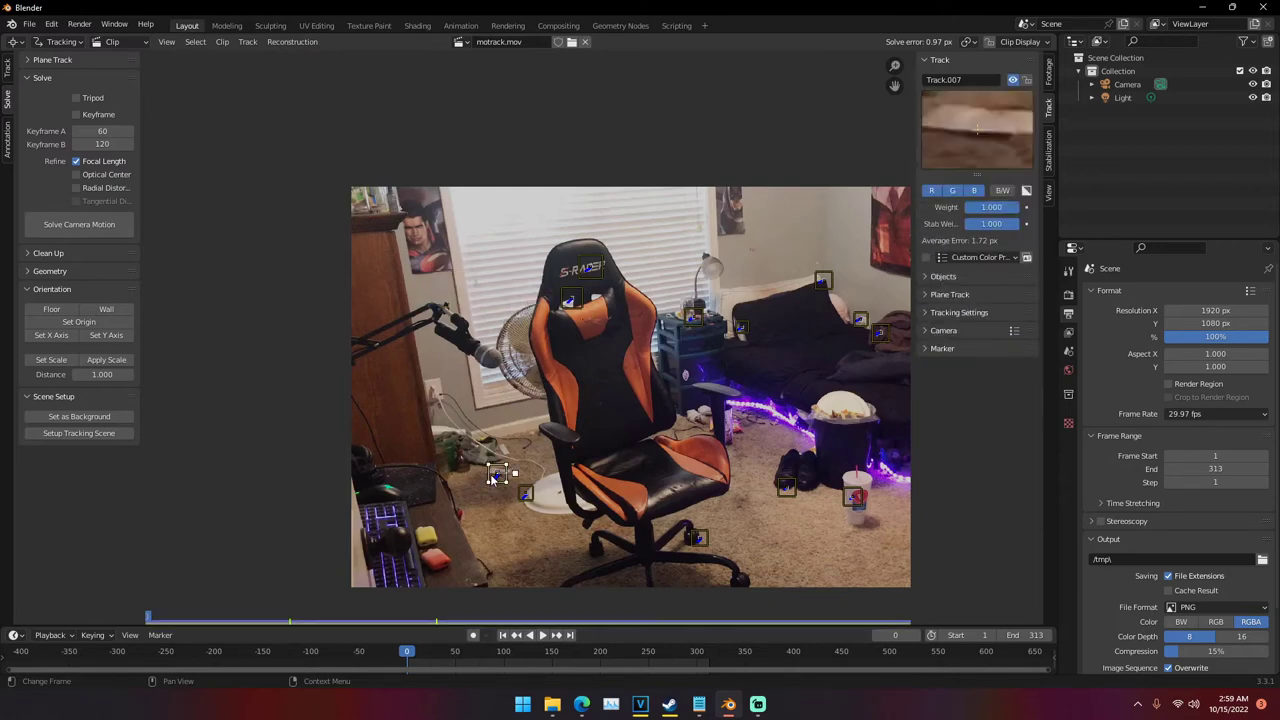
{"action": "left_click", "coordinate": [527, 492]}
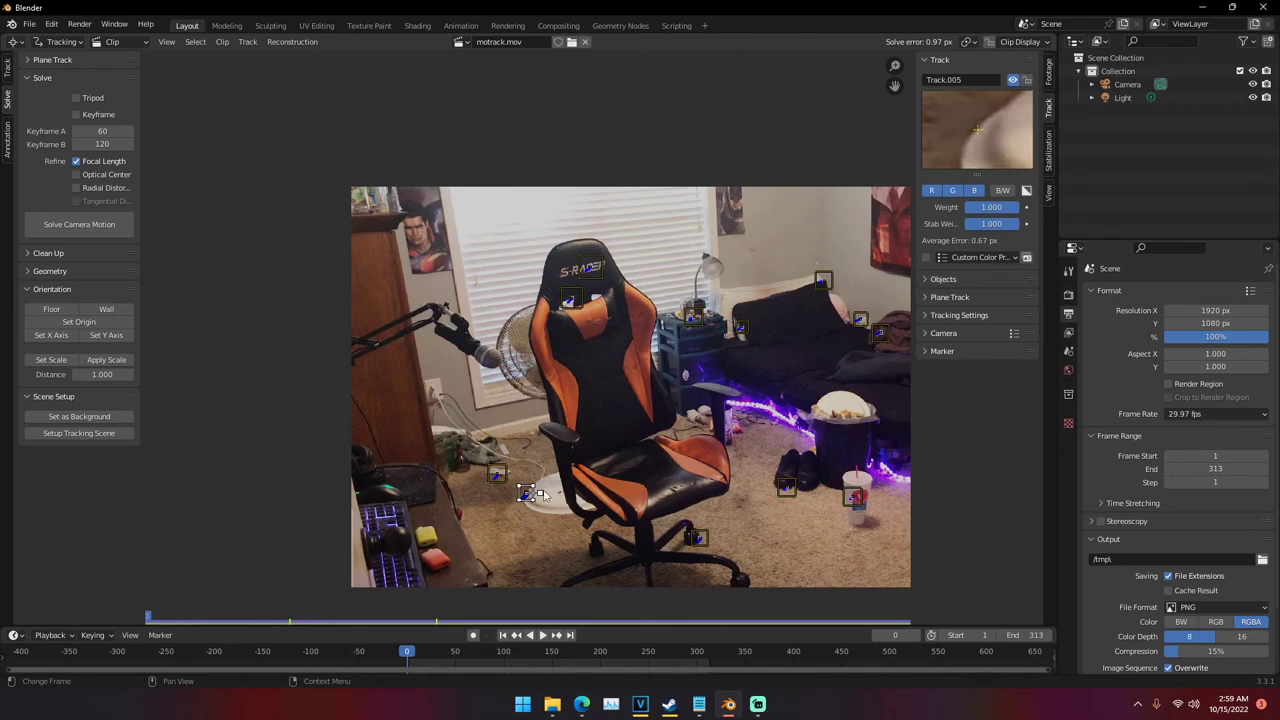
{"action": "left_click", "coordinate": [698, 539]}
{"action": "left_click", "coordinate": [786, 487]}
{"action": "left_click", "coordinate": [852, 497]}
{"action": "left_click", "coordinate": [786, 487]}
{"action": "left_click", "coordinate": [740, 327]}
{"action": "left_click", "coordinate": [823, 280]}
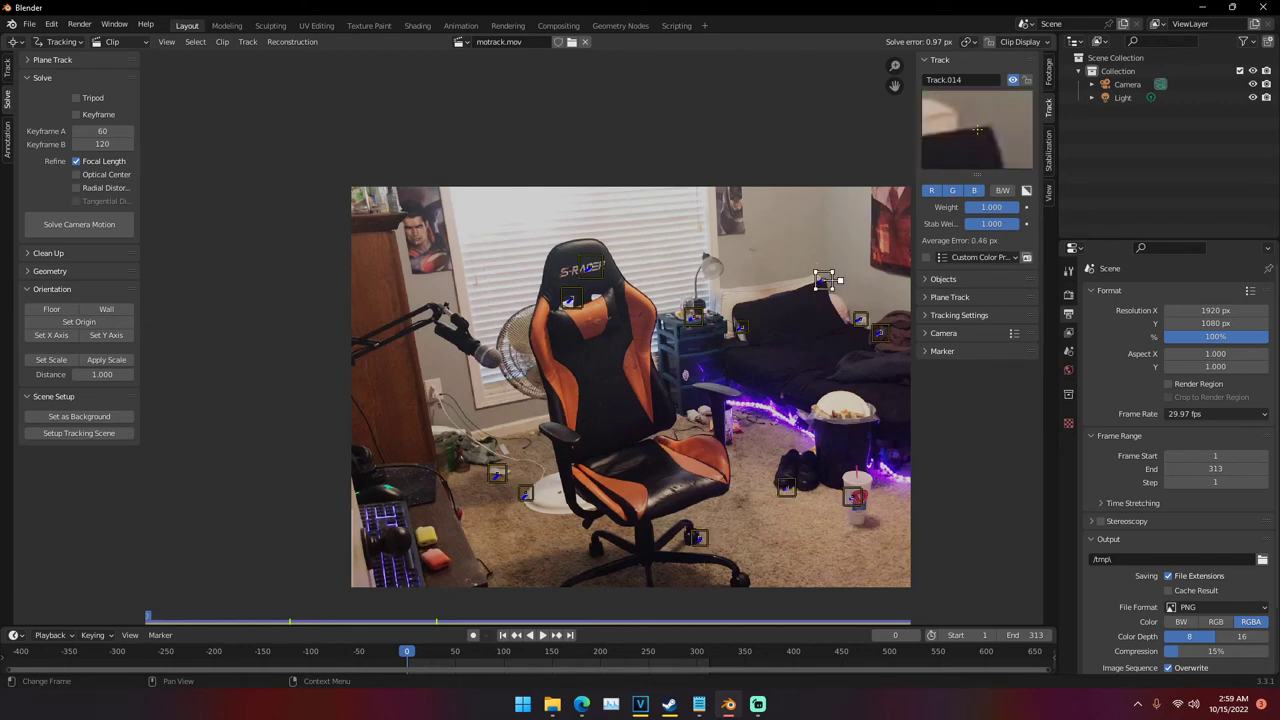
{"action": "left_click", "coordinate": [858, 319]}
{"action": "left_click", "coordinate": [880, 333]}
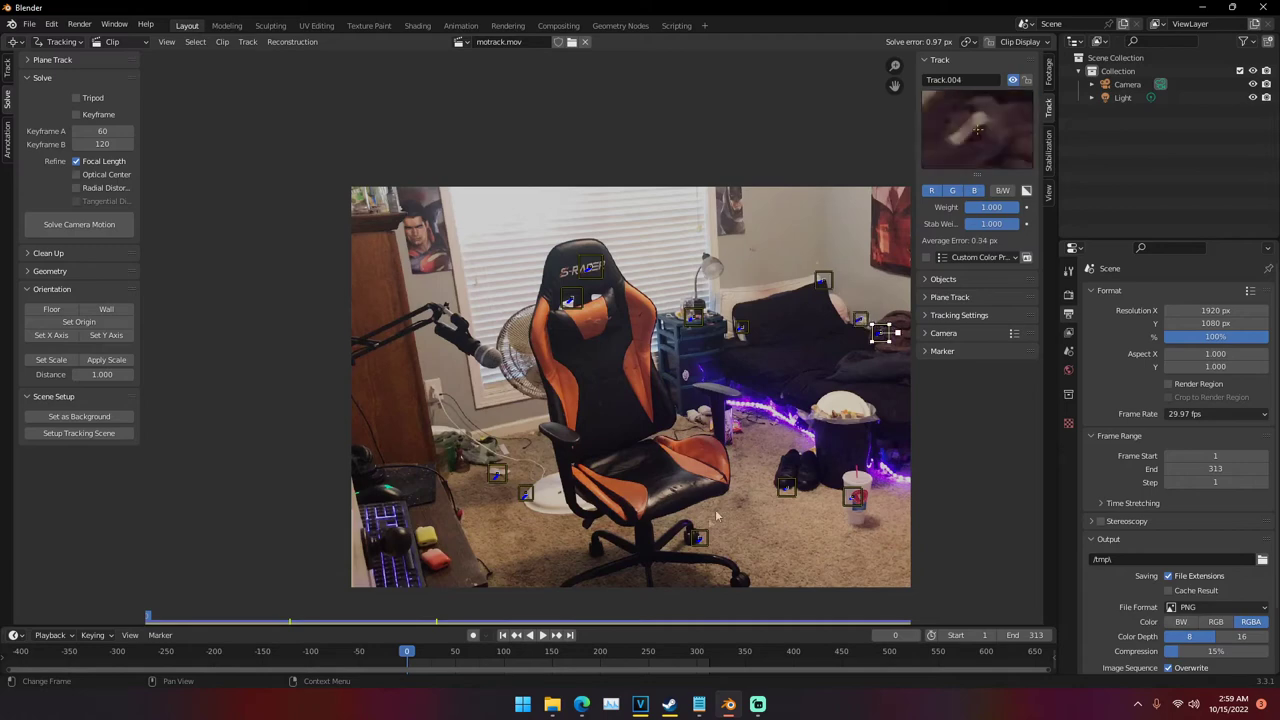
Delete the track on the chair's caster wheel and the one on the floor scrap beside the fan's base
{"action": "left_click", "coordinate": [697, 538]}
{"action": "key", "text": "x"}
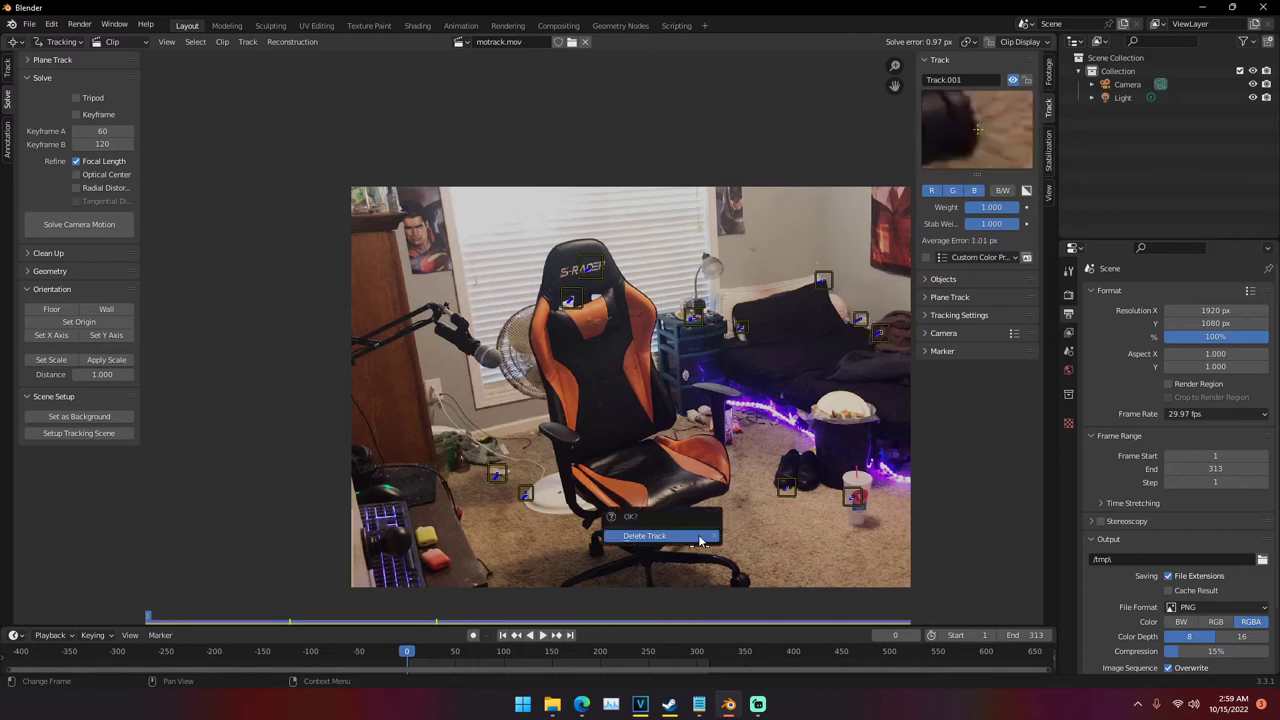
{"action": "left_click", "coordinate": [700, 541]}
{"action": "left_click", "coordinate": [493, 476]}
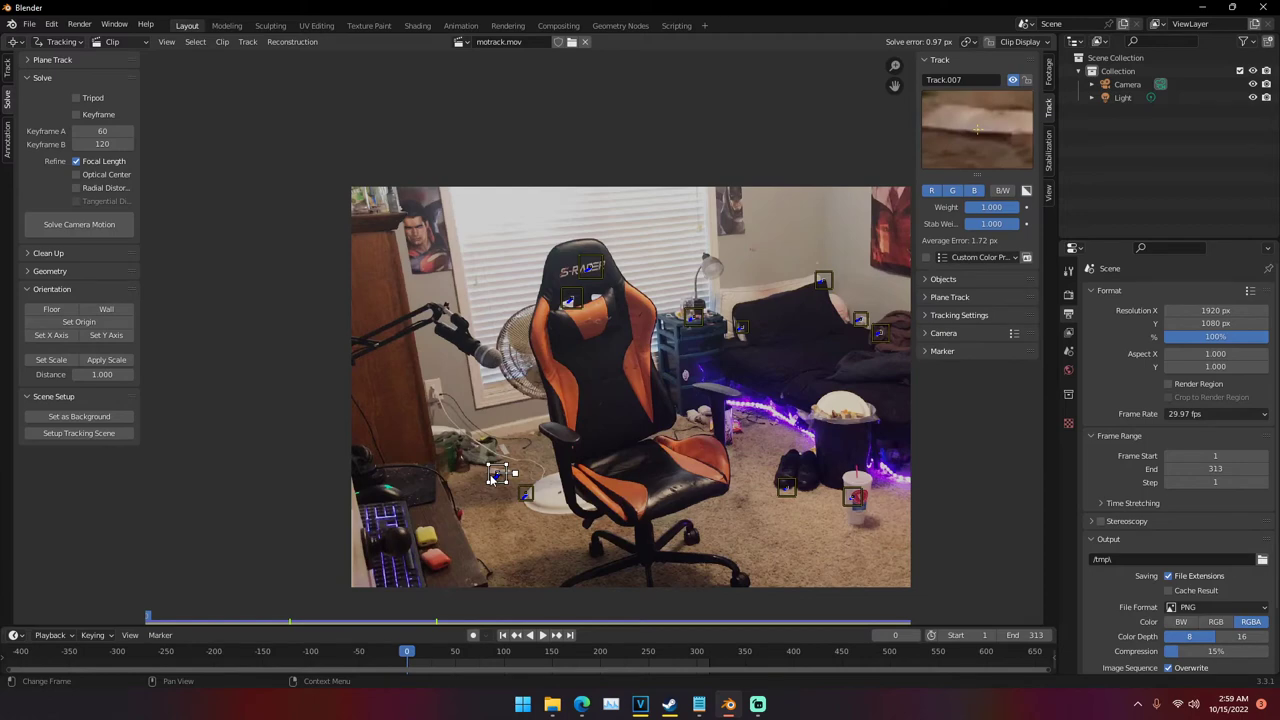
{"action": "key", "text": "x"}
{"action": "left_click", "coordinate": [486, 480]}
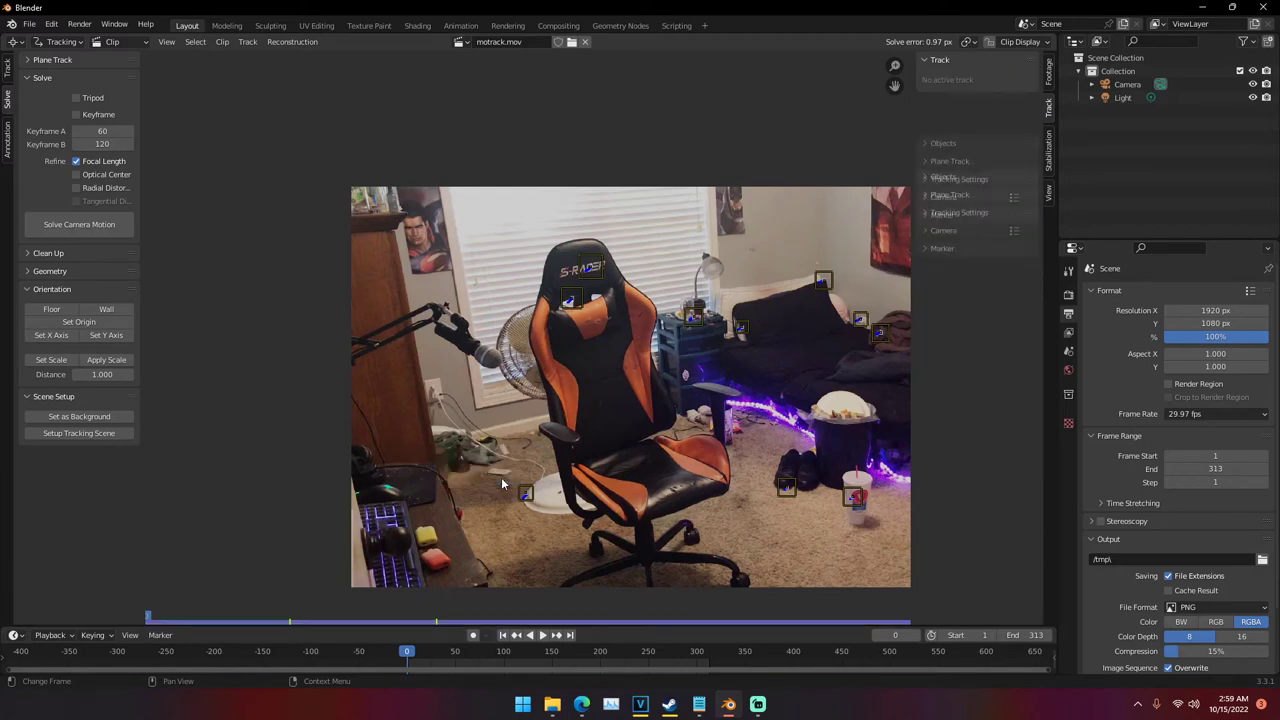
Check the average error of the markers on the fan's base and the chair's headrest, and delete the track on the S-RACER logo
{"action": "left_click", "coordinate": [527, 494]}
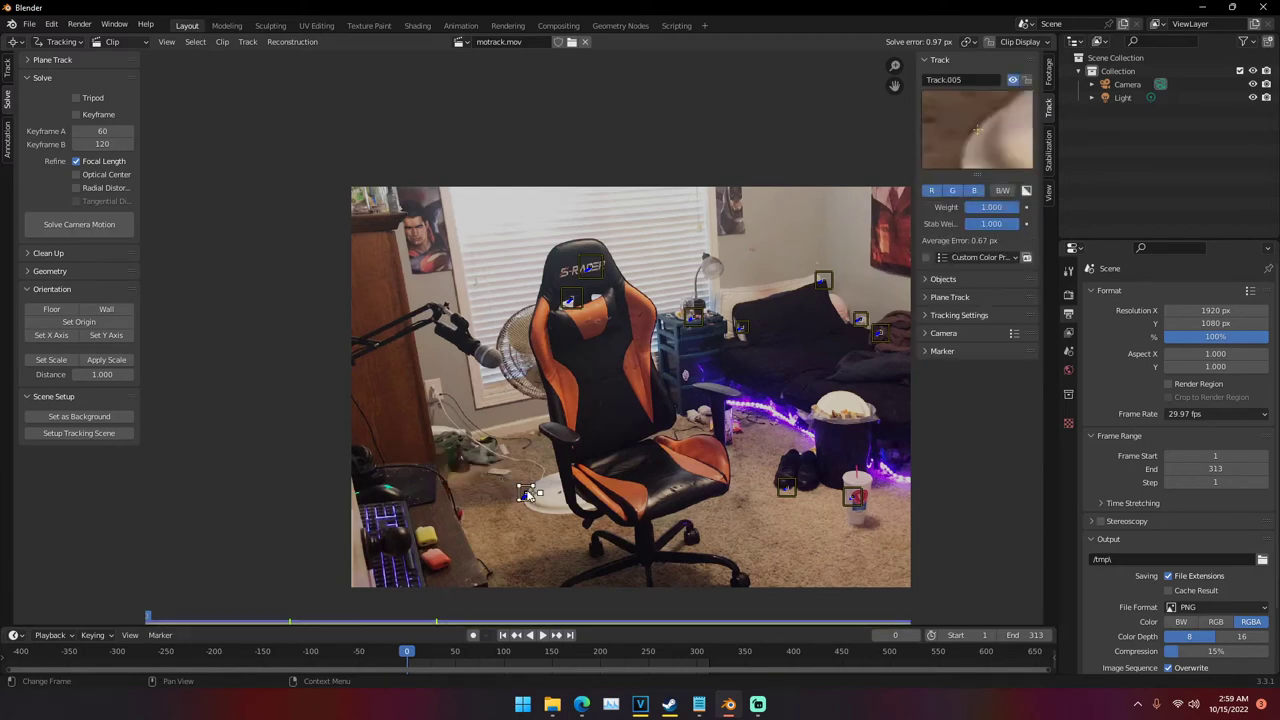
{"action": "left_click", "coordinate": [572, 298]}
{"action": "left_click", "coordinate": [593, 270], "text": "ctrl"}
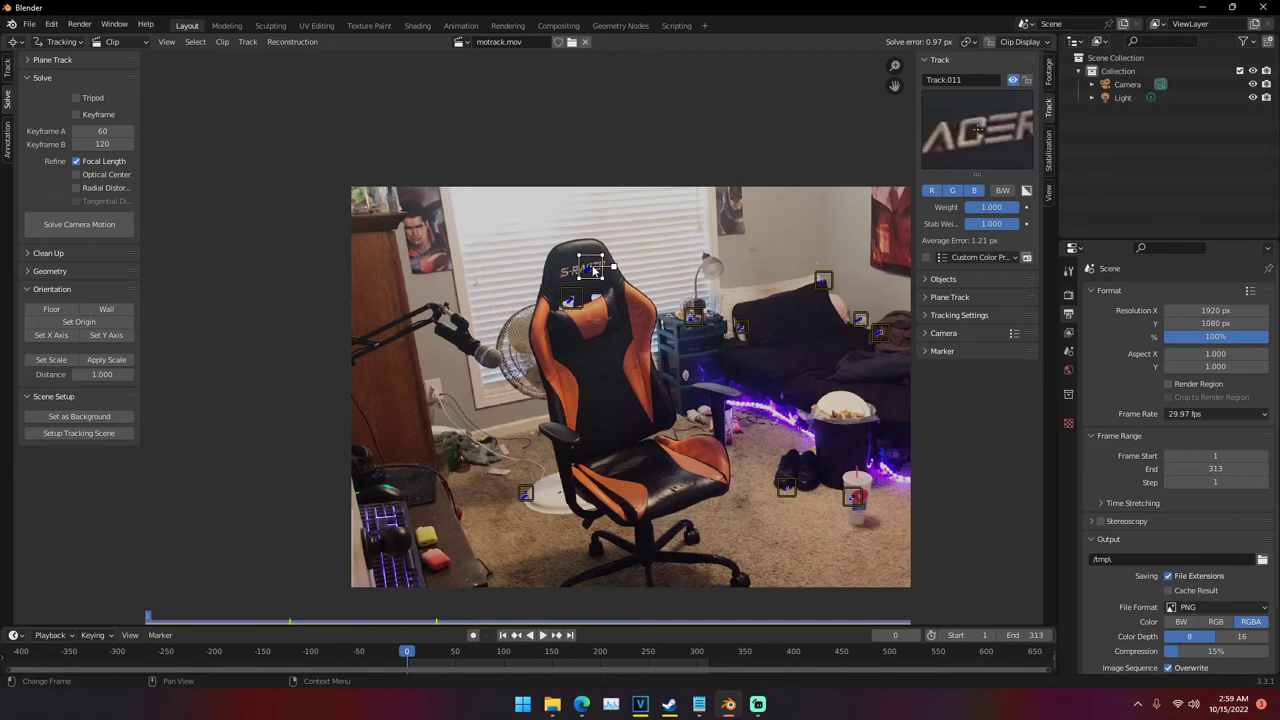
{"action": "key", "text": "x"}
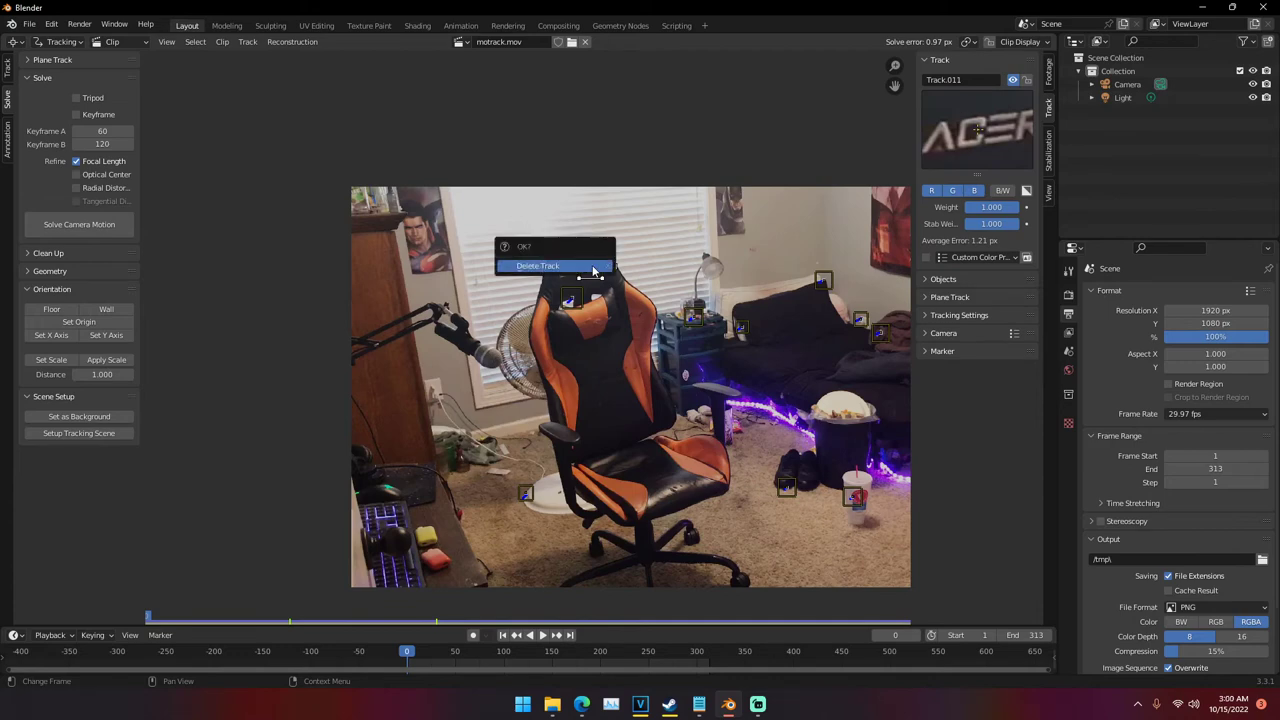
{"action": "left_click", "coordinate": [593, 270]}
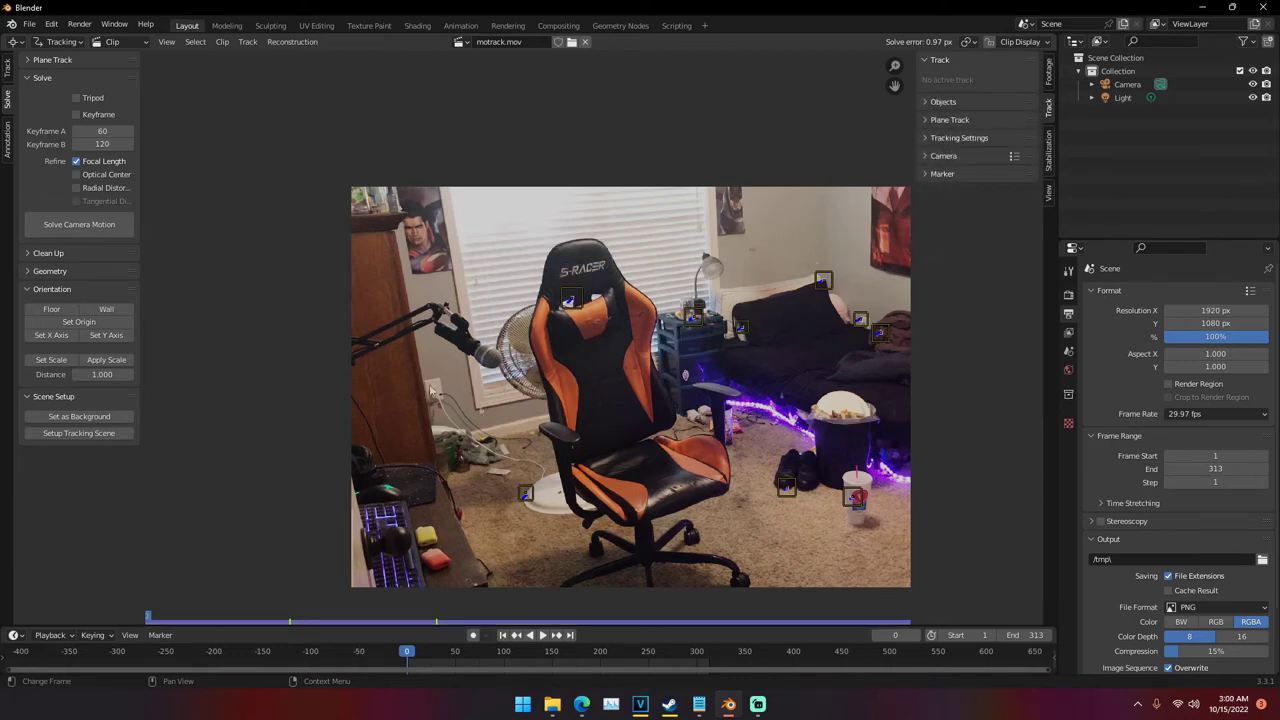
{"action": "left_click", "coordinate": [8, 70]}
{"action": "scroll", "coordinate": [557, 413], "scroll_direction": "down", "scroll_amount": 2}
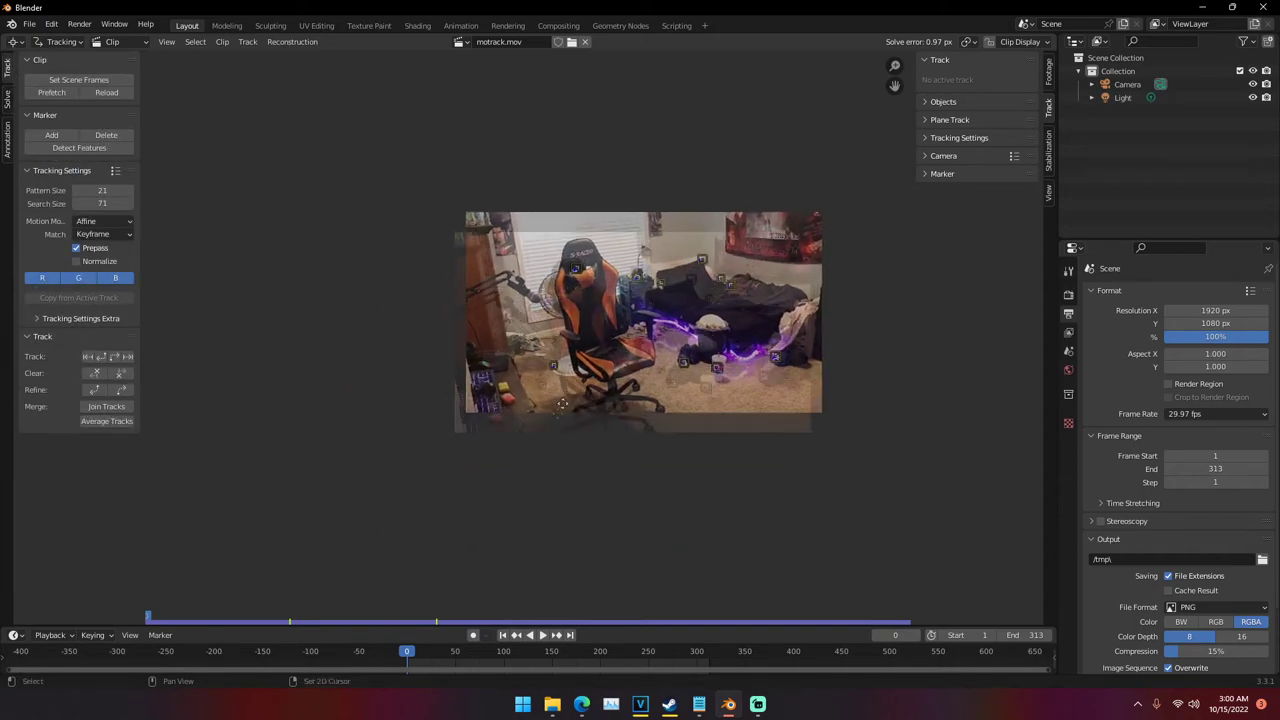
{"action": "scroll", "coordinate": [557, 413], "scroll_direction": "up", "scroll_amount": 5}
{"action": "scroll", "coordinate": [564, 394], "scroll_direction": "up", "scroll_amount": 2}
{"action": "middle_click_drag", "start_coordinate": [596, 372], "coordinate": [371, 445], "text": "shift"}
{"action": "scroll", "coordinate": [496, 415], "scroll_direction": "down", "scroll_amount": 3}
{"action": "scroll", "coordinate": [496, 415], "scroll_direction": "up", "scroll_amount": 3}
{"action": "middle_click_drag", "start_coordinate": [496, 415], "coordinate": [522, 467], "text": "shift"}
{"action": "scroll", "coordinate": [522, 467], "scroll_direction": "down", "scroll_amount": 3}
{"action": "scroll", "coordinate": [517, 437], "scroll_direction": "down", "scroll_amount": 2}
Select all remaining markers and solve the camera motion again
{"action": "key", "text": "a"}
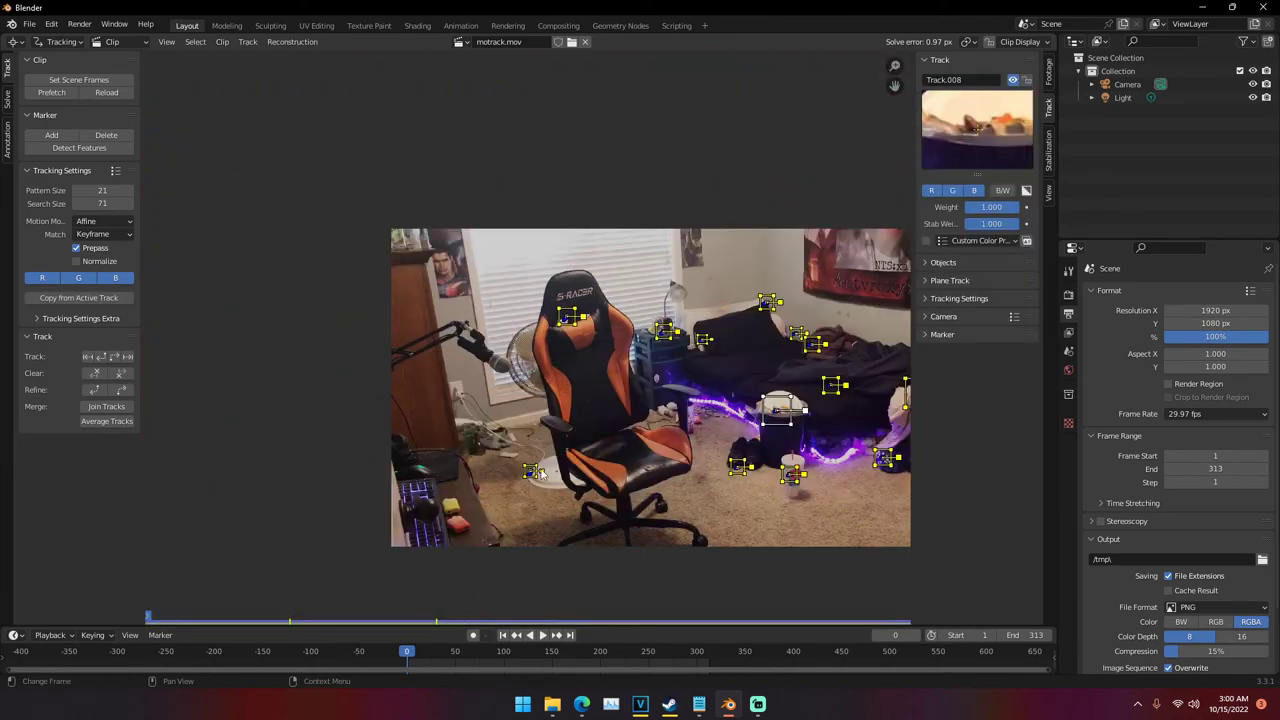
{"action": "scroll", "coordinate": [615, 430], "scroll_direction": "down", "scroll_amount": 2}
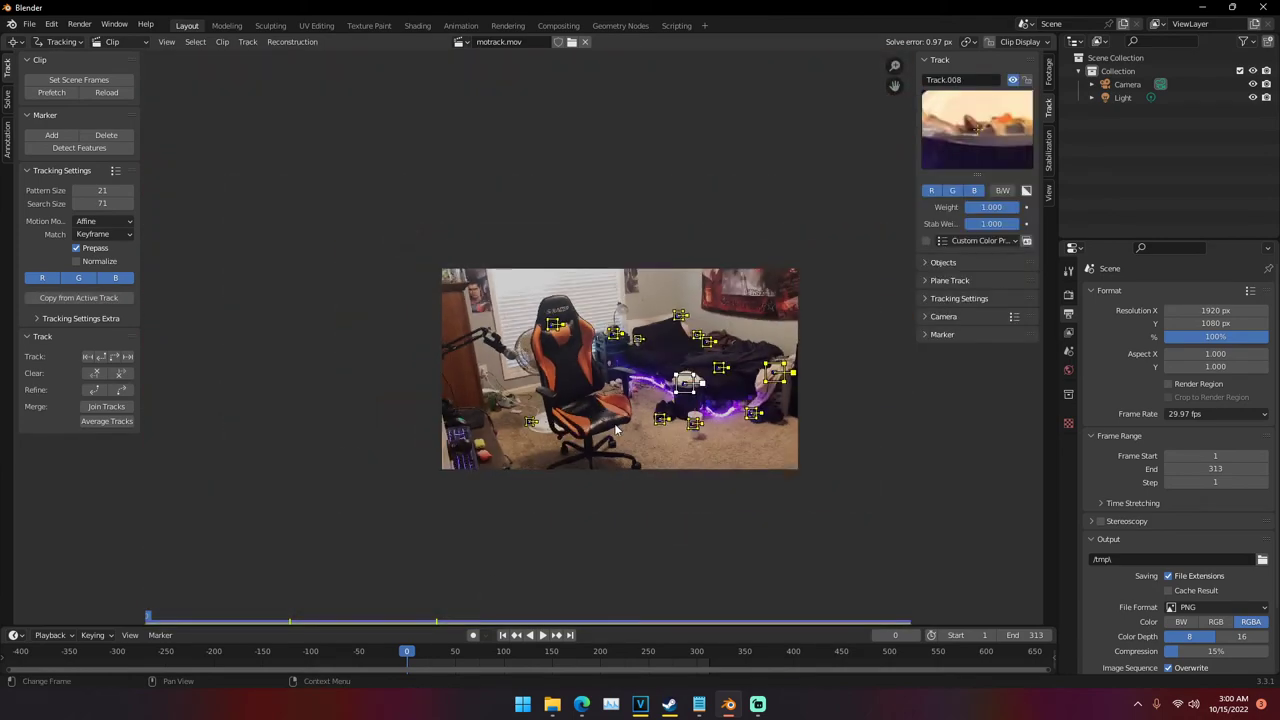
{"action": "scroll", "coordinate": [615, 428], "scroll_direction": "up", "scroll_amount": 4}
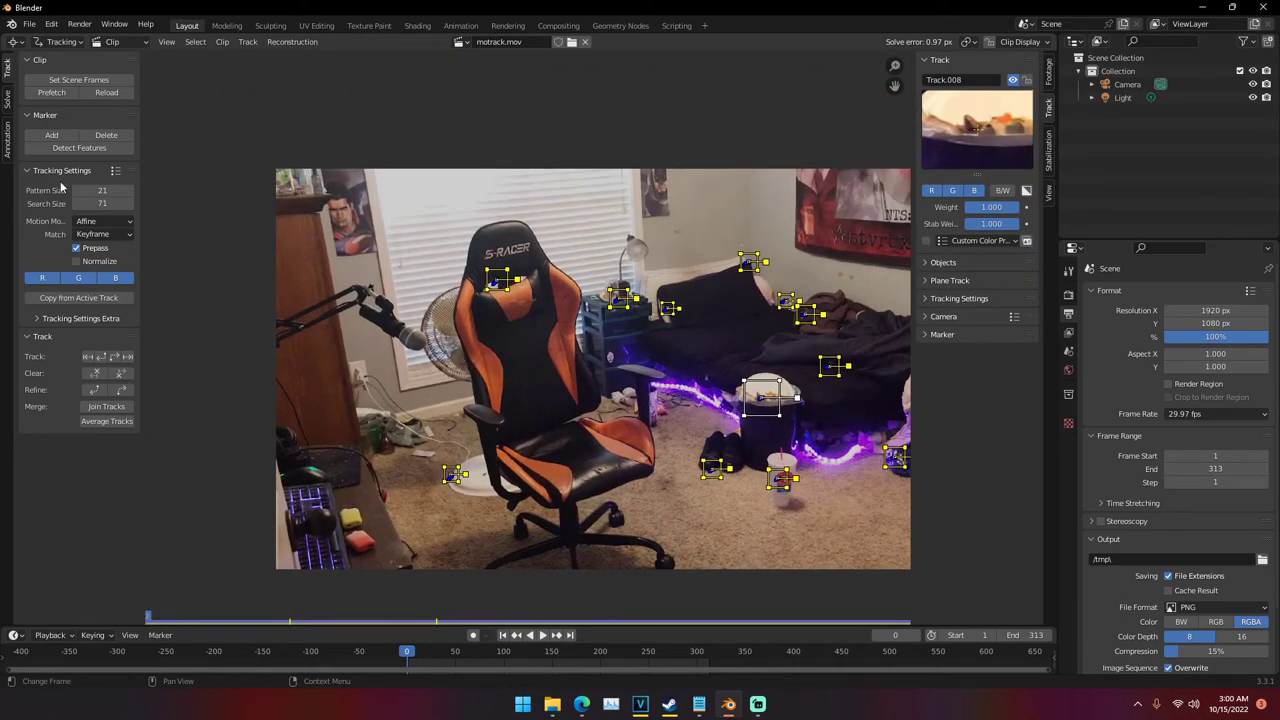
{"action": "left_click", "coordinate": [8, 101]}
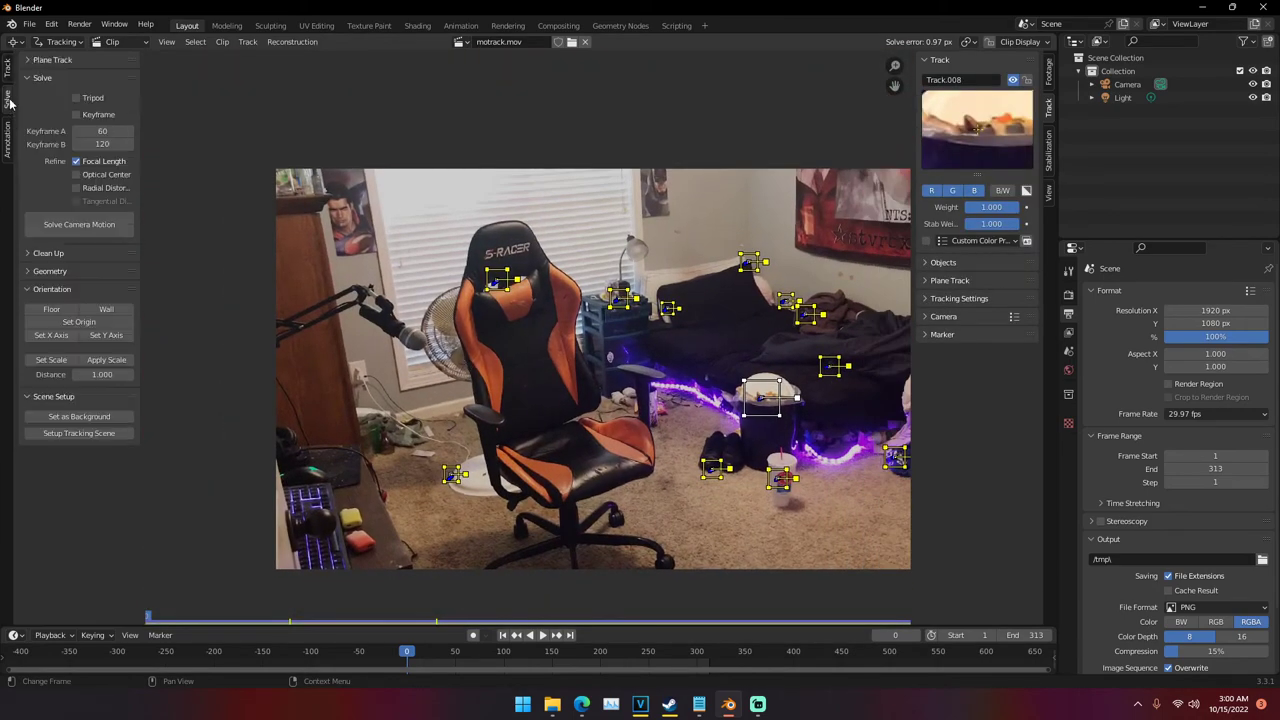
{"action": "left_click", "coordinate": [88, 225]}
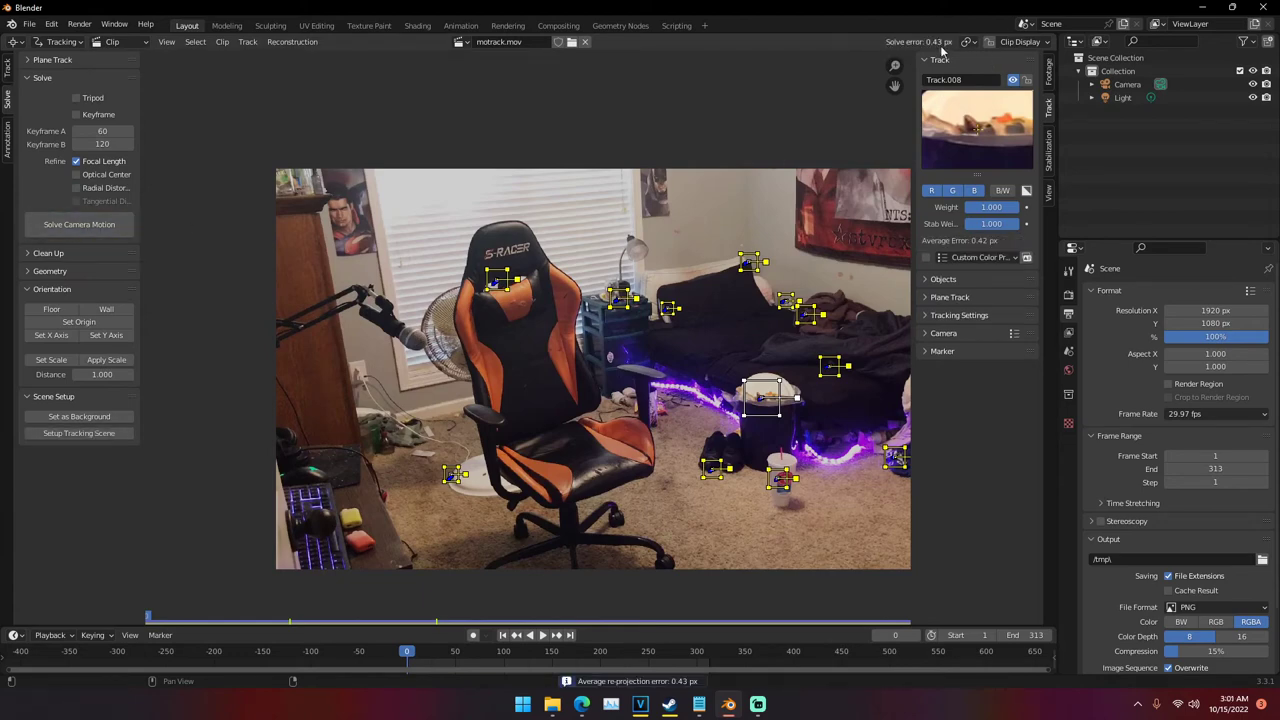
Inspect the average error of the markers on the trash can, the bed, the drawer unit, the chair's headrest and the shoes
{"action": "left_click", "coordinate": [770, 403]}
{"action": "left_click", "coordinate": [829, 368]}
{"action": "left_click", "coordinate": [810, 315]}
{"action": "left_click", "coordinate": [788, 303]}
{"action": "left_click", "coordinate": [749, 266]}
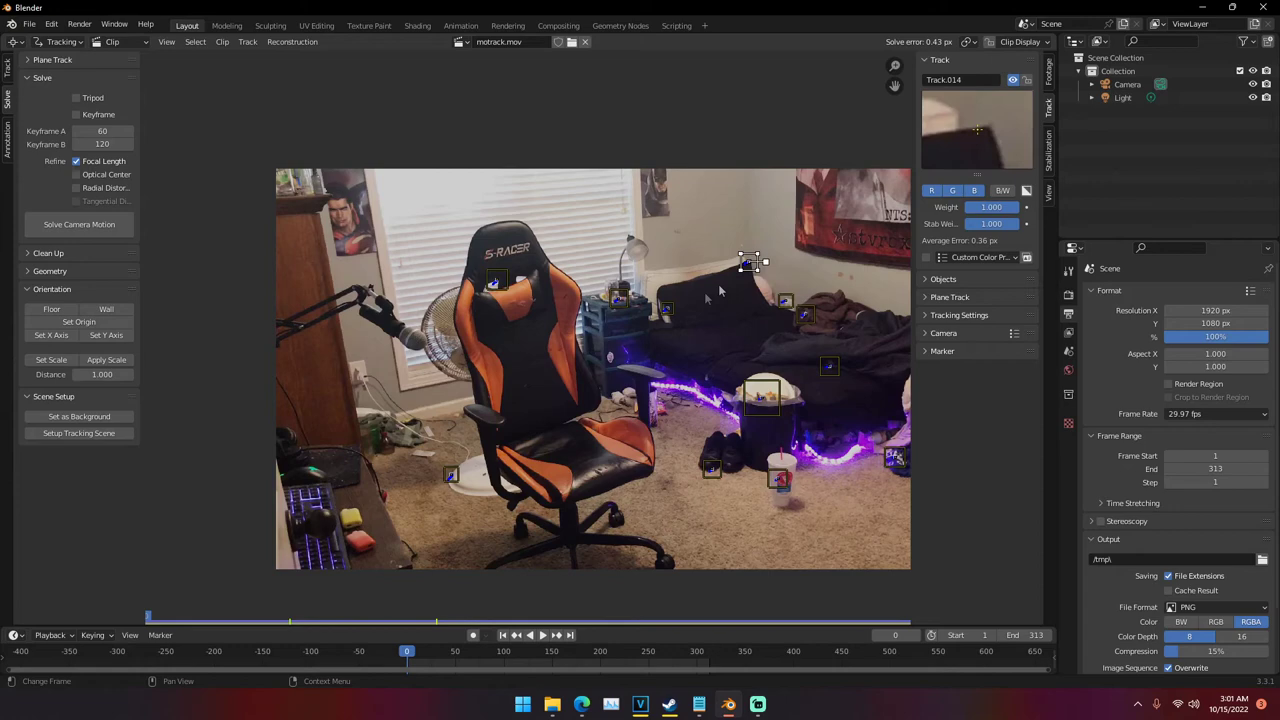
{"action": "left_click", "coordinate": [666, 311]}
{"action": "left_click", "coordinate": [620, 298]}
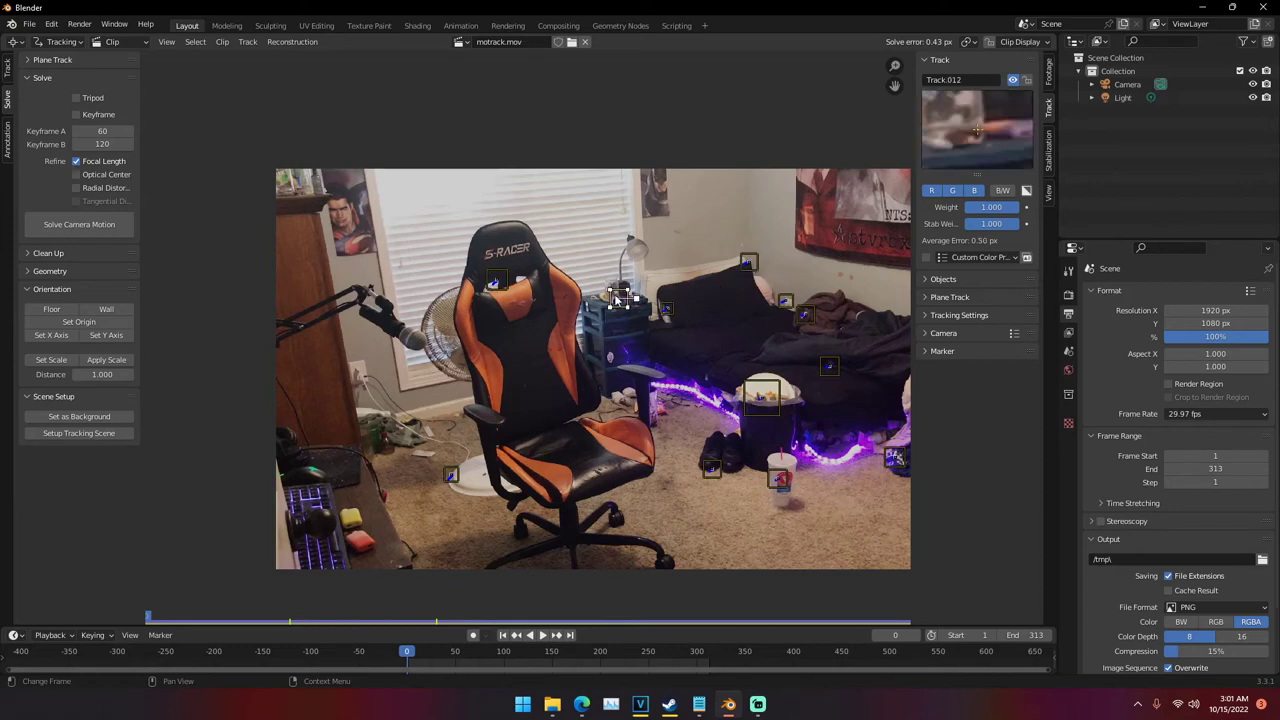
{"action": "left_click", "coordinate": [500, 283]}
{"action": "left_click", "coordinate": [711, 468]}
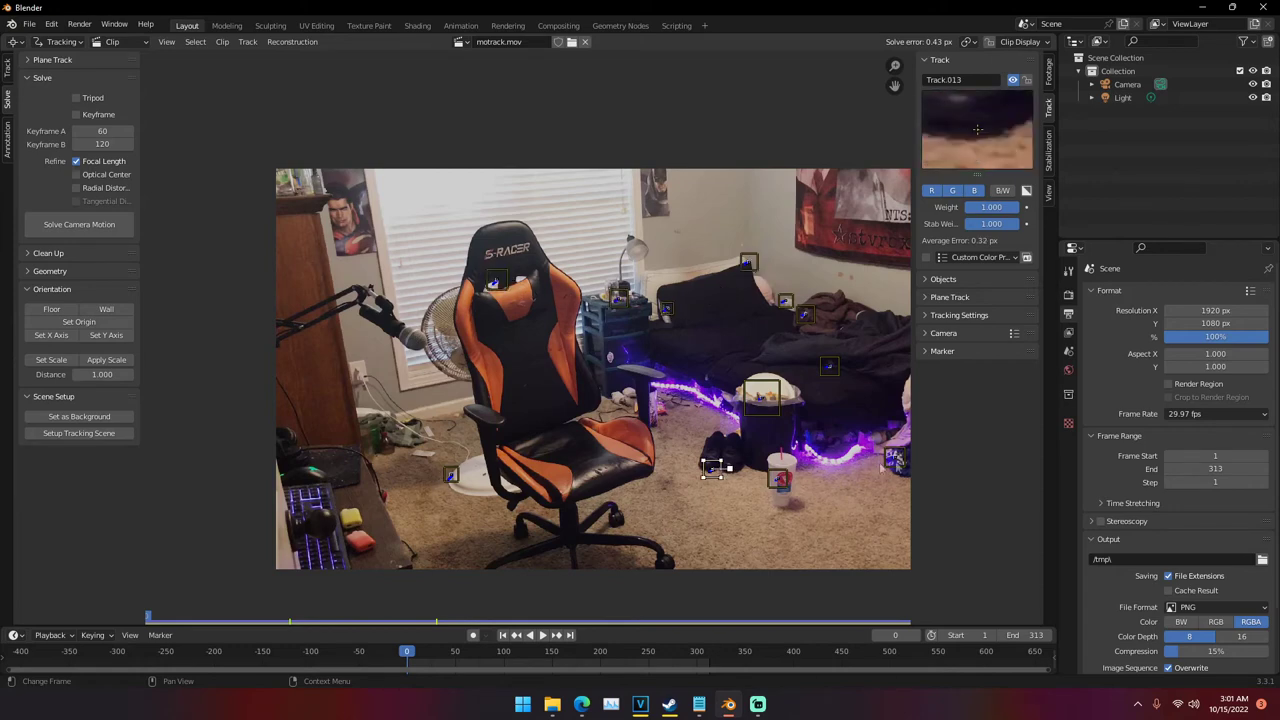
Check the average error of the markers on the bag, the hanging clothes and the blankets, and delete the track on the black blanket
{"action": "left_click", "coordinate": [897, 462]}
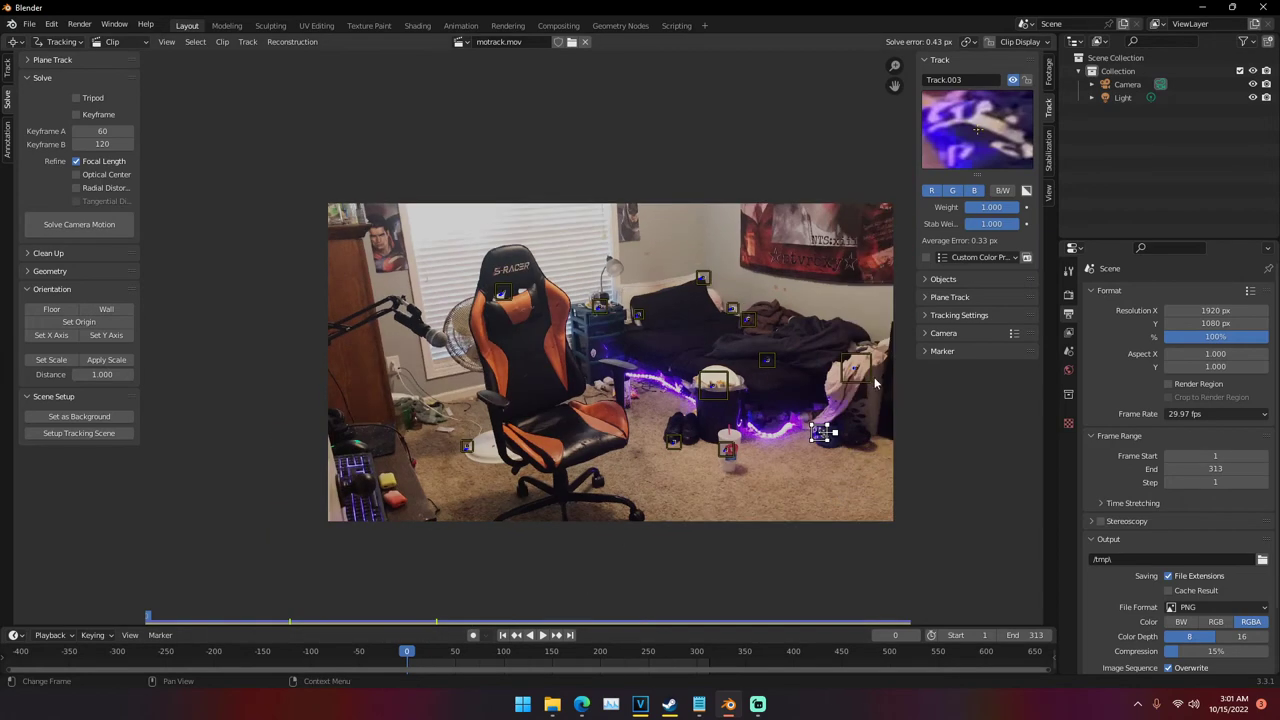
{"action": "left_click", "coordinate": [853, 370]}
{"action": "left_click", "coordinate": [772, 364]}
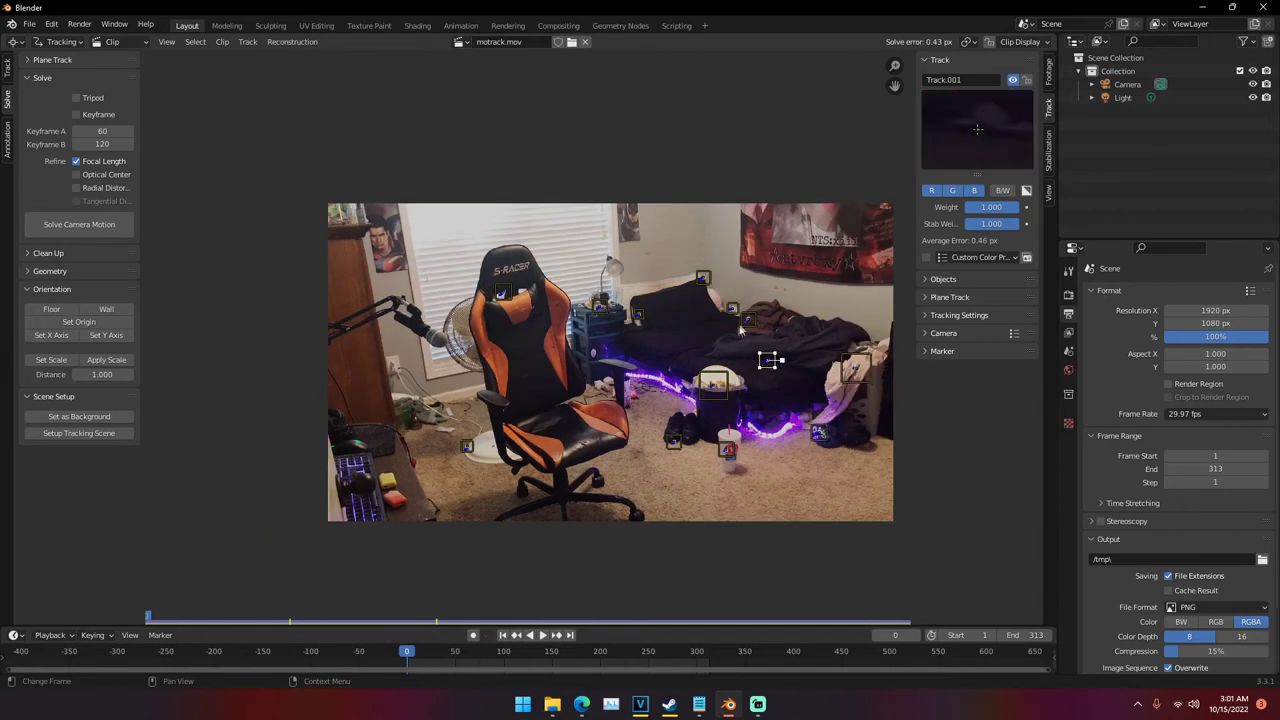
{"action": "left_click", "coordinate": [745, 322]}
{"action": "left_click", "coordinate": [735, 310]}
{"action": "left_click", "coordinate": [767, 360]}
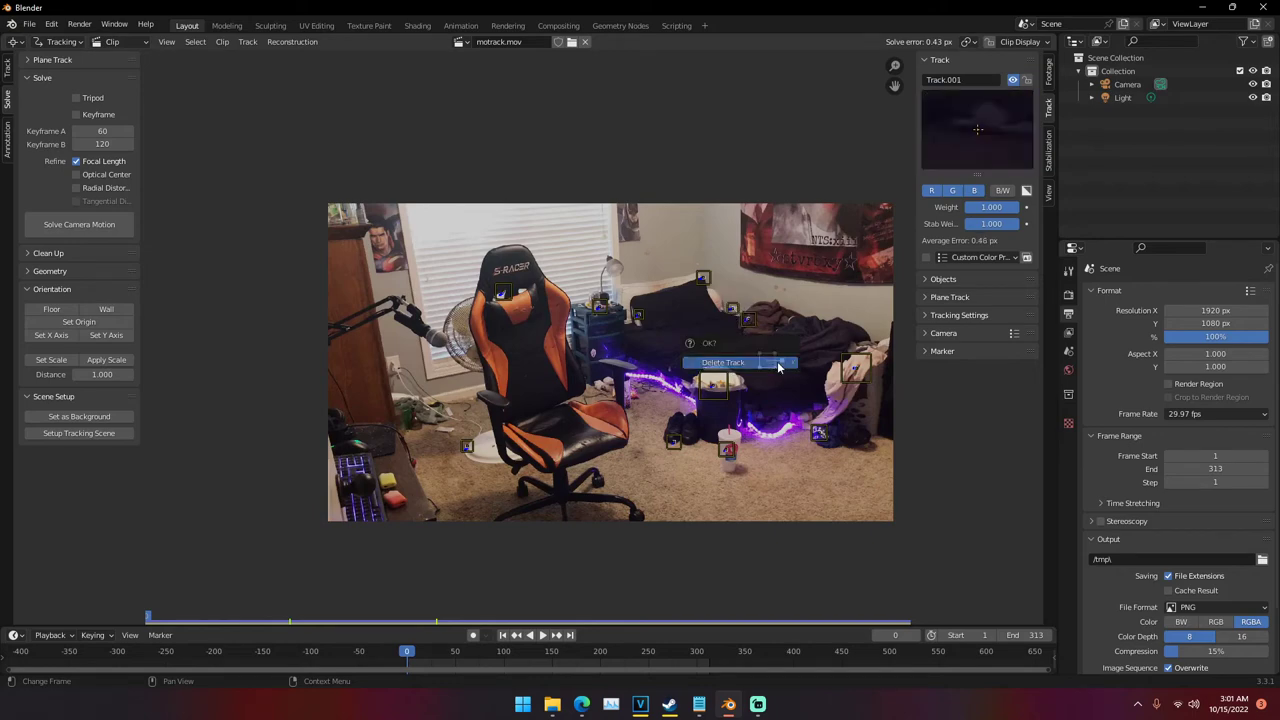
{"action": "left_click", "coordinate": [778, 368]}
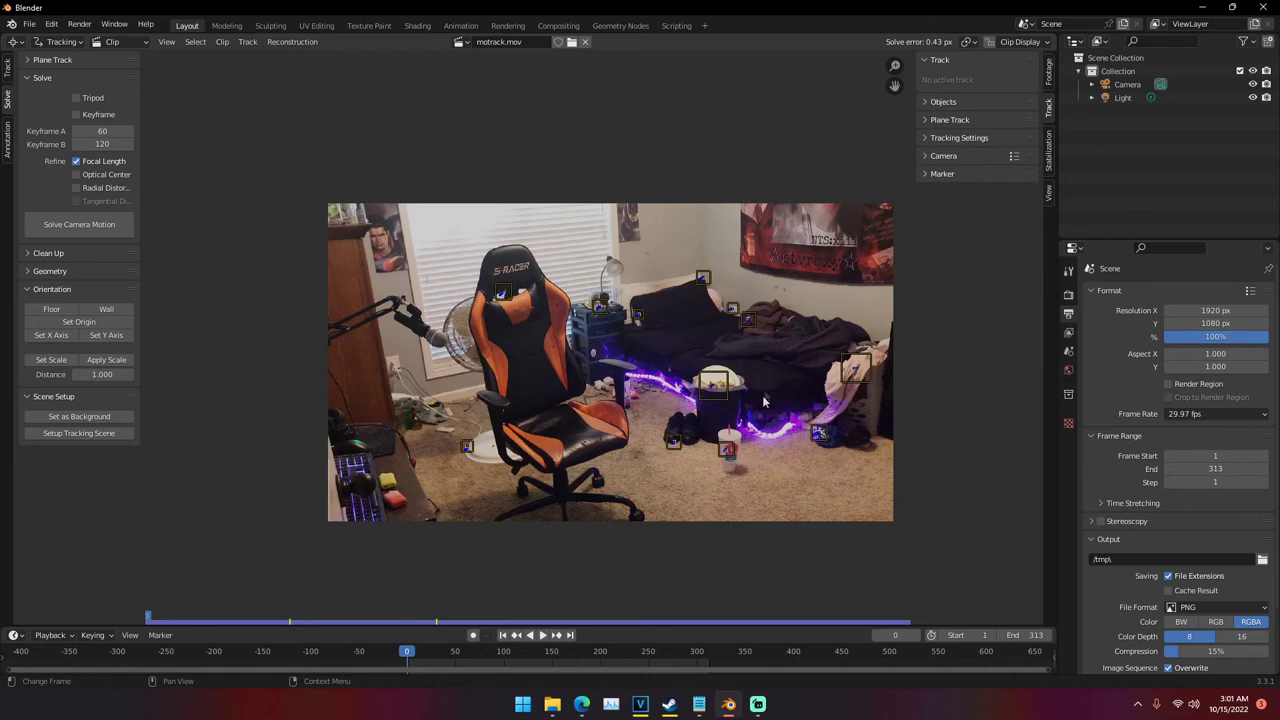
At frame 1, add a marker enlarged about 2.4 times on the white object on the floor behind the chair's armrest
{"action": "scroll", "coordinate": [749, 401], "scroll_direction": "up", "scroll_amount": 3}
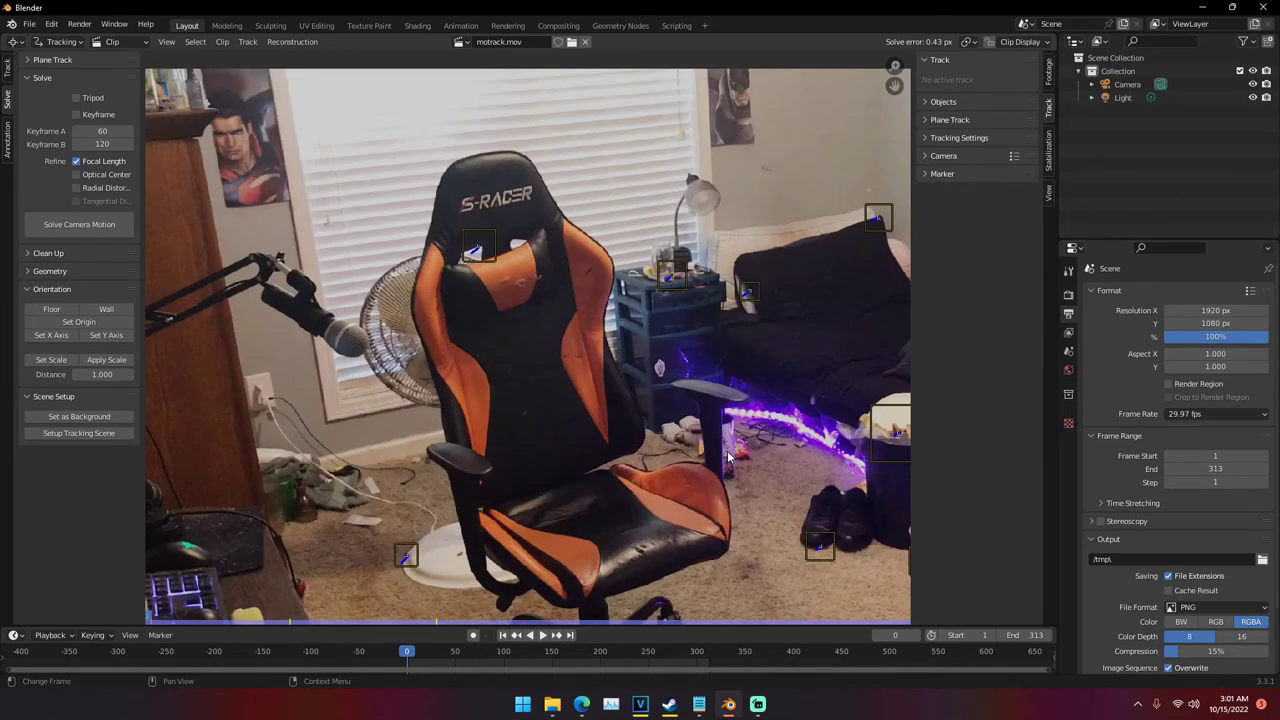
{"action": "middle_click_drag", "start_coordinate": [752, 448], "coordinate": [627, 386]}
{"action": "scroll", "coordinate": [627, 386], "scroll_direction": "down", "scroll_amount": 2}
{"action": "mouse_move", "coordinate": [406, 652]}
{"action": "left_mouse_down"}
{"action": "mouse_move", "coordinate": [674, 653]}
{"action": "mouse_move", "coordinate": [407, 646]}
{"action": "left_mouse_up"}
{"action": "left_click", "coordinate": [9, 72]}
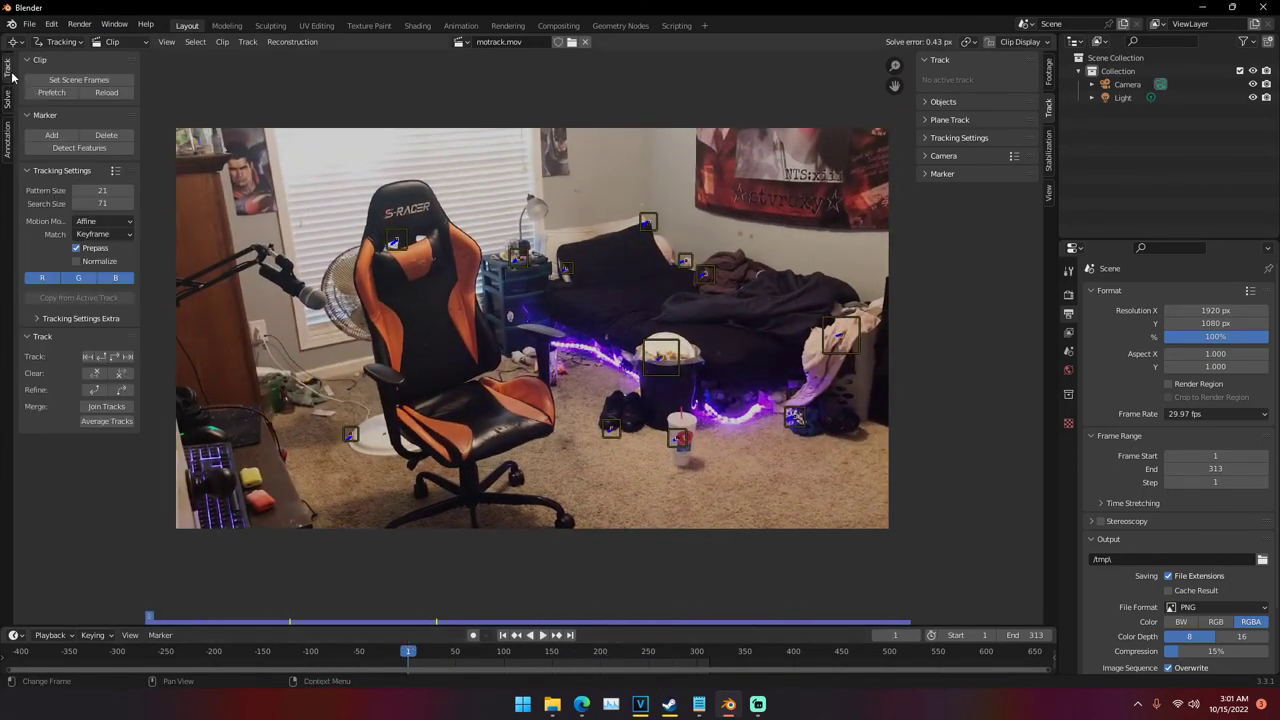
{"action": "scroll", "coordinate": [462, 336], "scroll_direction": "up", "scroll_amount": 4}
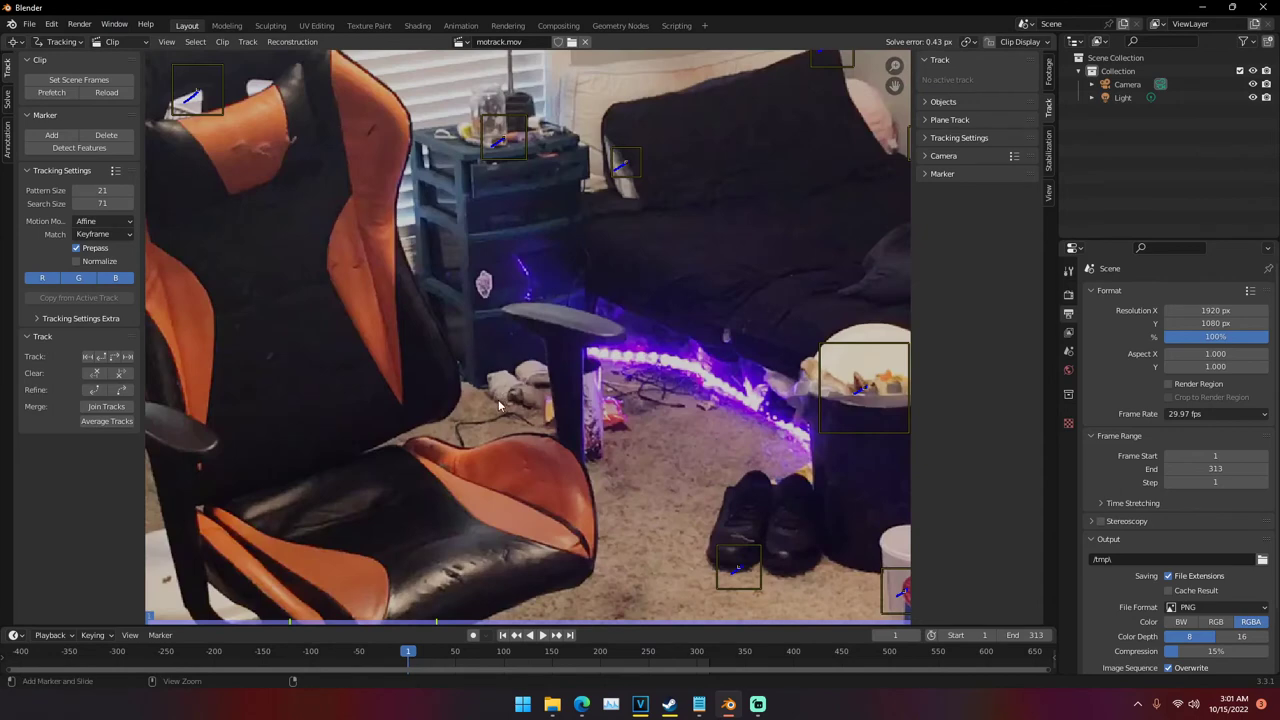
{"action": "left_click", "coordinate": [497, 404], "text": "ctrl"}
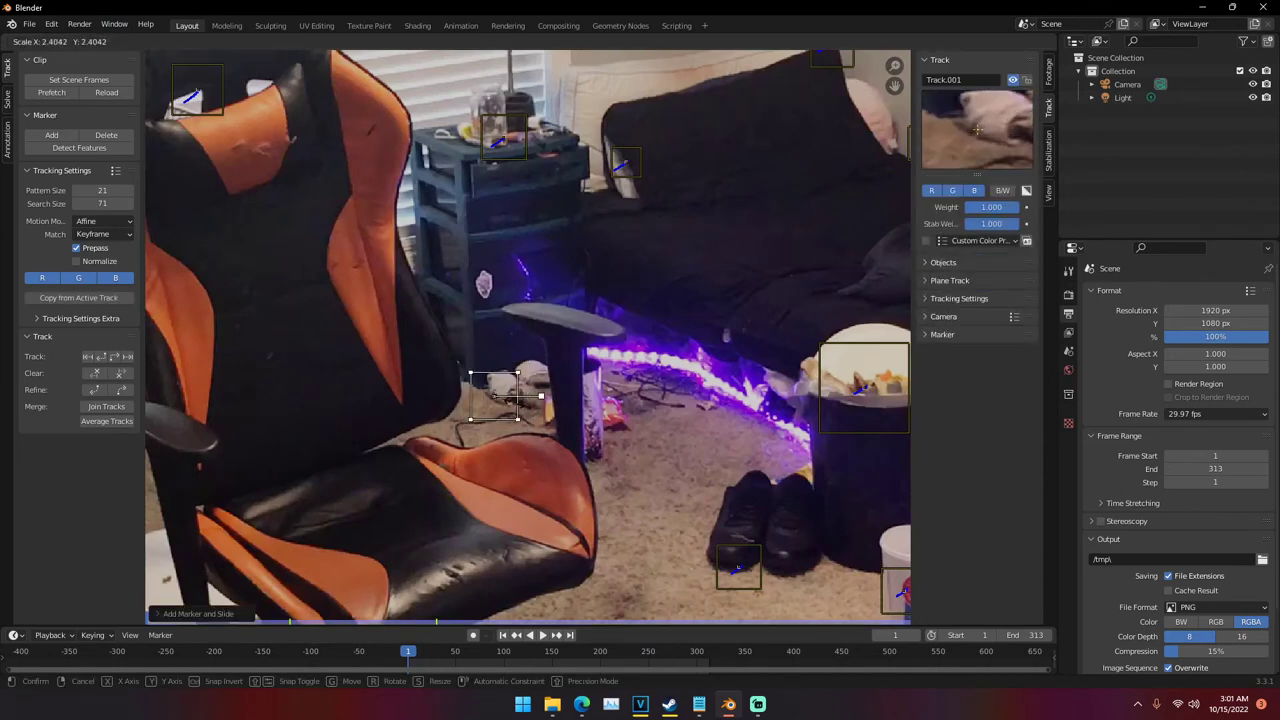
{"action": "left_click_drag", "start_coordinate": [497, 400], "coordinate": [508, 396]}
Track the new marker behind the armrest forward to frame 313
{"action": "scroll", "coordinate": [508, 396], "scroll_direction": "down", "scroll_amount": 6}
{"action": "scroll", "coordinate": [469, 490], "scroll_direction": "up", "scroll_amount": 2}
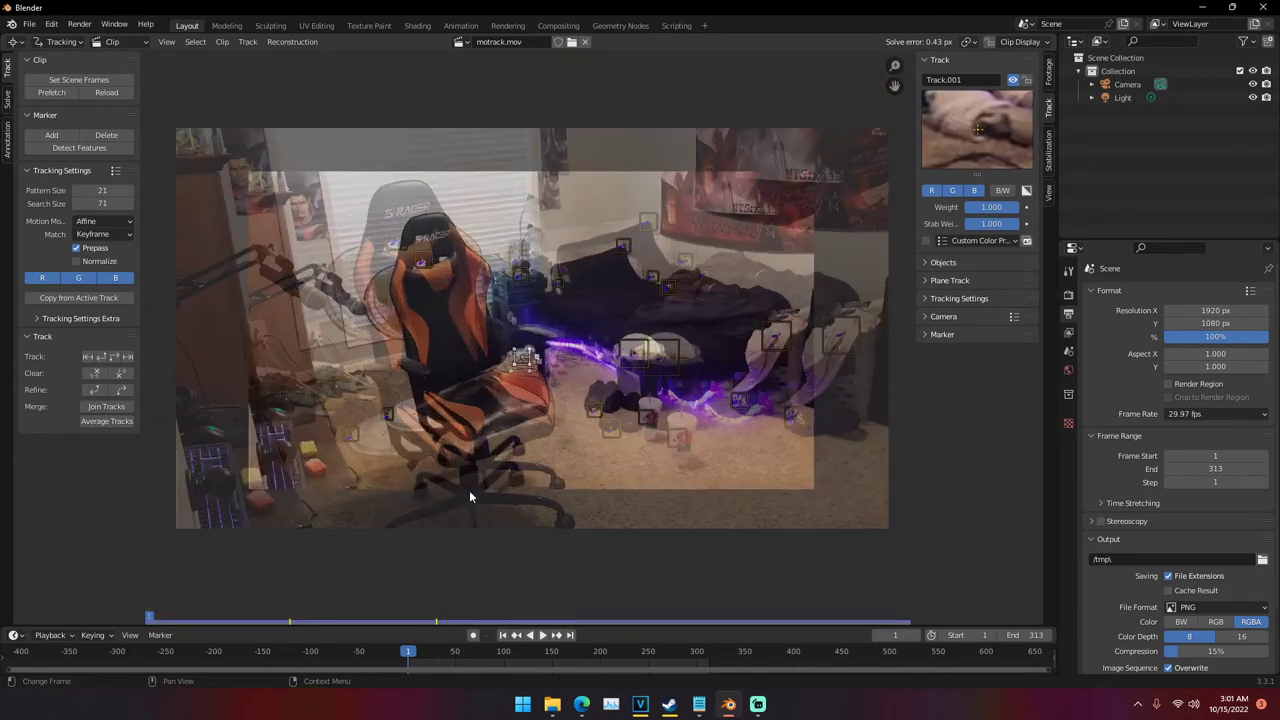
{"action": "left_click", "coordinate": [114, 357]}
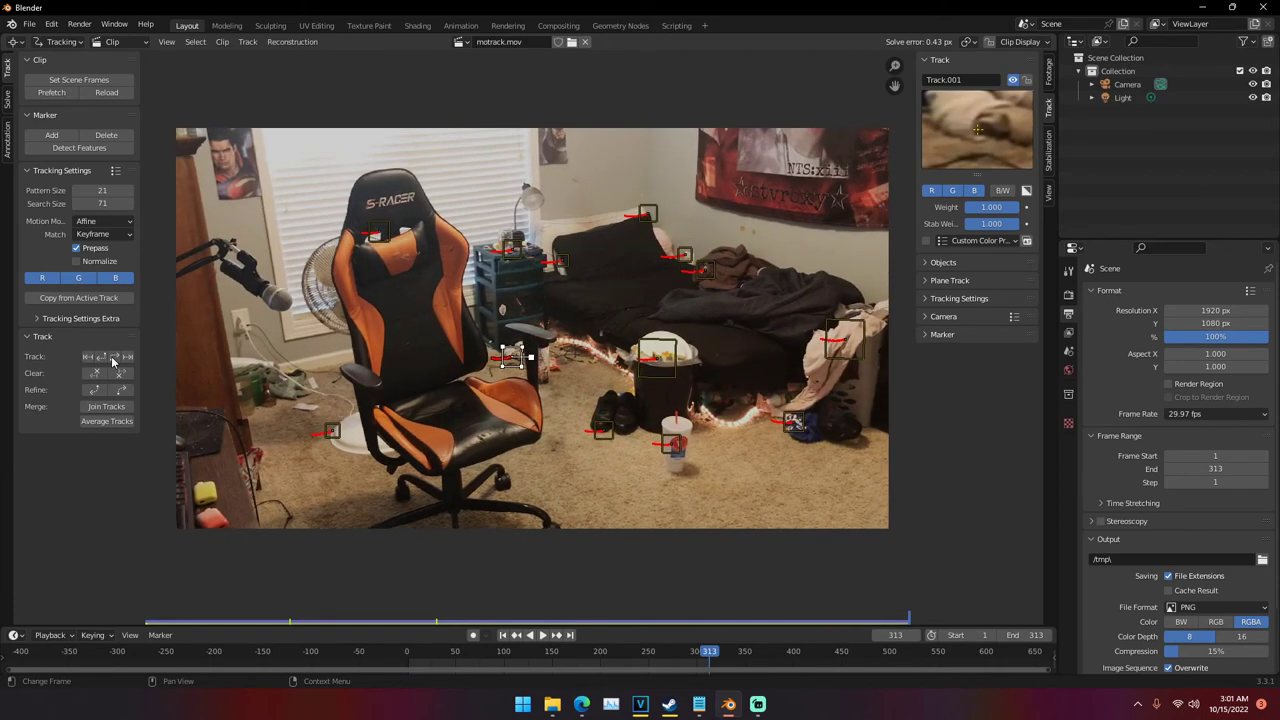
Add a track on the chair's caster wheel starting at frame 0 and solve the camera motion again
{"action": "left_click", "coordinate": [407, 660]}
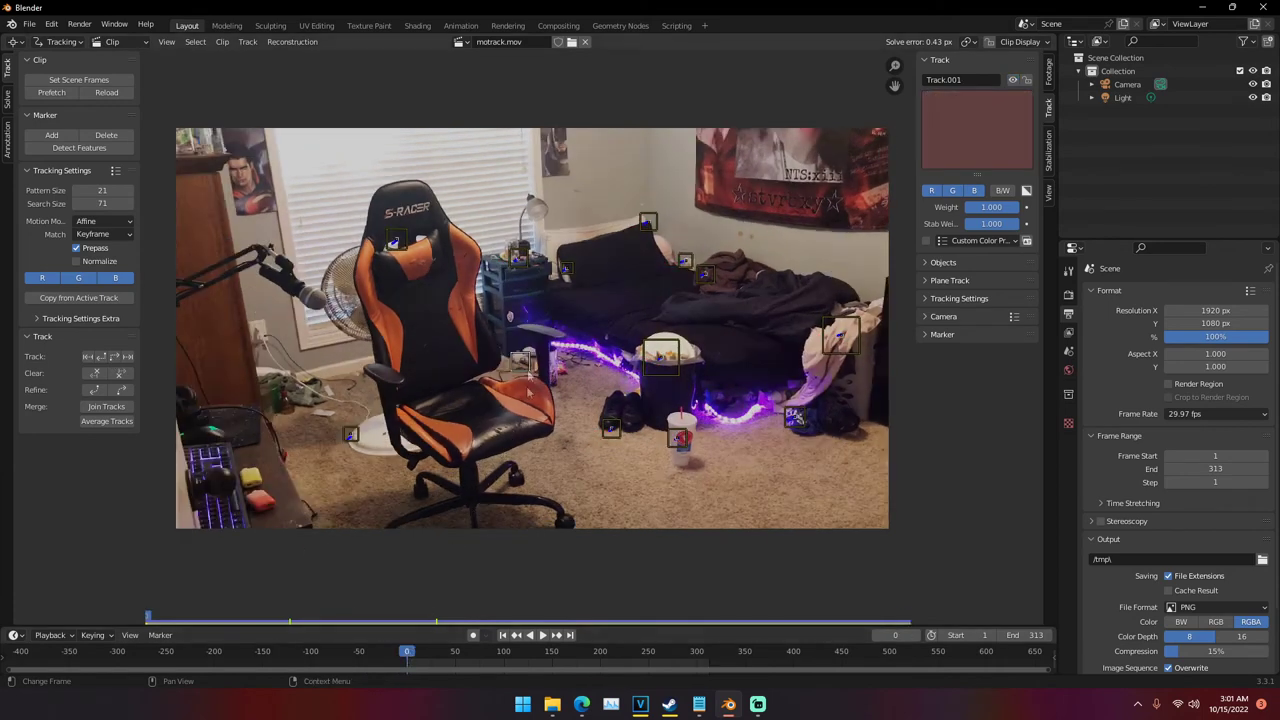
{"action": "left_click", "coordinate": [519, 477], "text": "ctrl"}
{"action": "left_click", "coordinate": [7, 100]}
{"action": "left_click", "coordinate": [79, 224]}
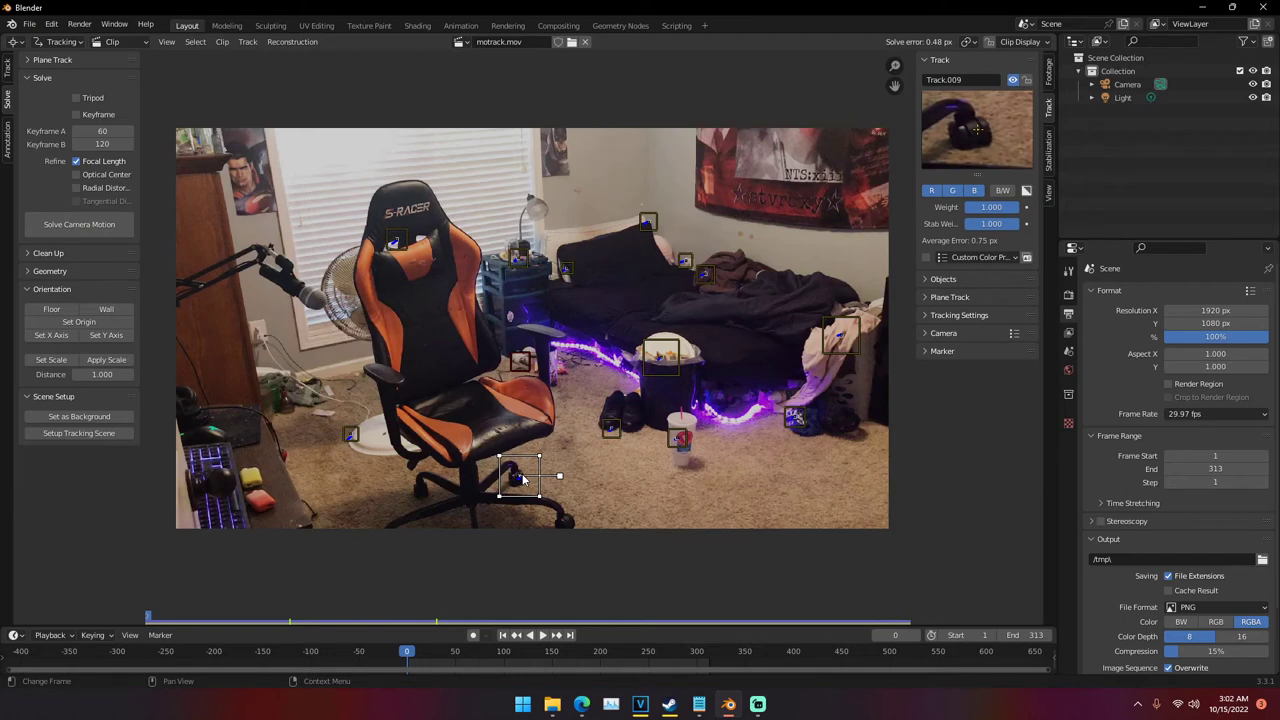
Inspect the average error of the markers on the shoes, cup, bag, clothes, trash can, chair caster and white object behind the armrest
{"action": "left_click", "coordinate": [613, 428]}
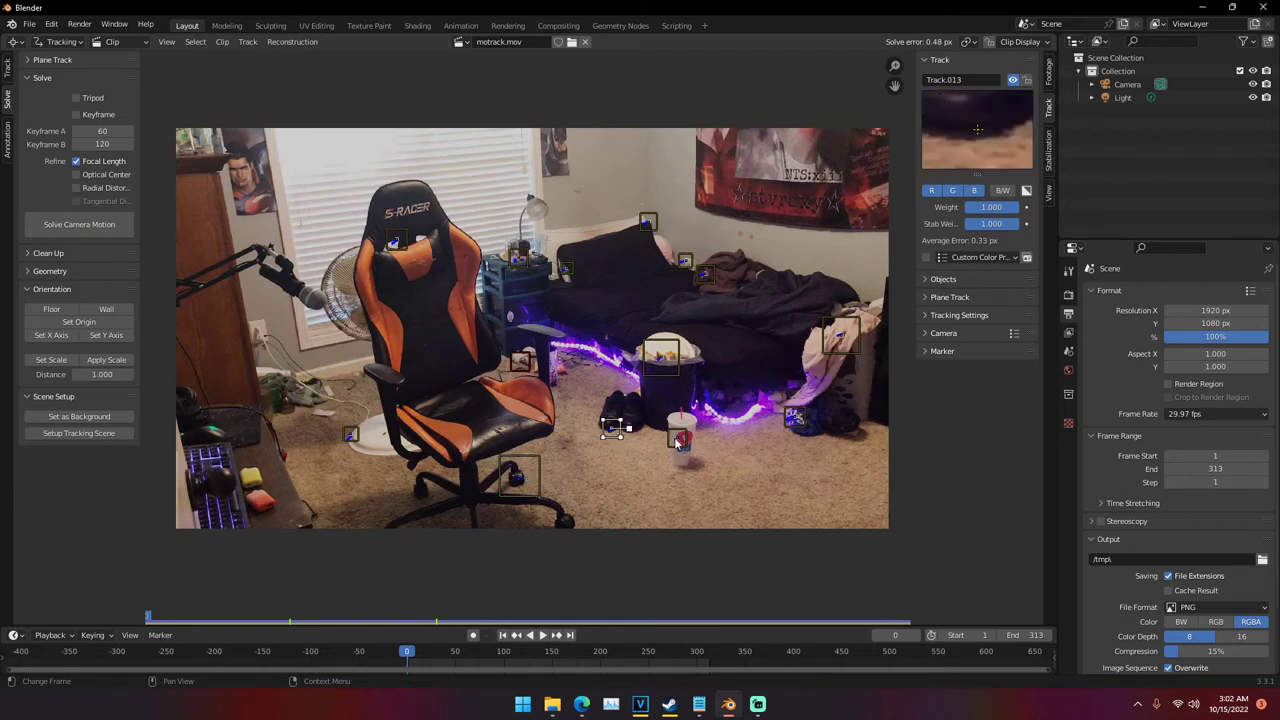
{"action": "left_click", "coordinate": [679, 441]}
{"action": "left_click", "coordinate": [794, 419]}
{"action": "left_click", "coordinate": [840, 336]}
{"action": "left_click", "coordinate": [650, 364]}
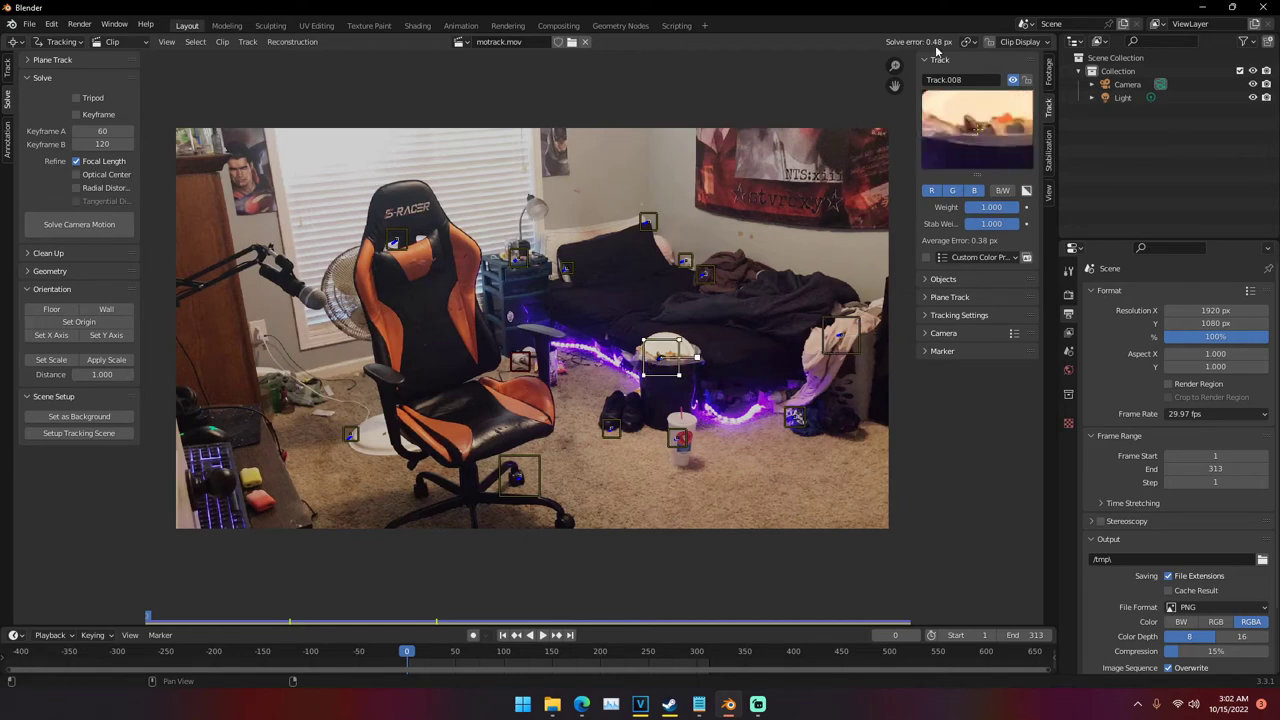
{"action": "left_click", "coordinate": [516, 479]}
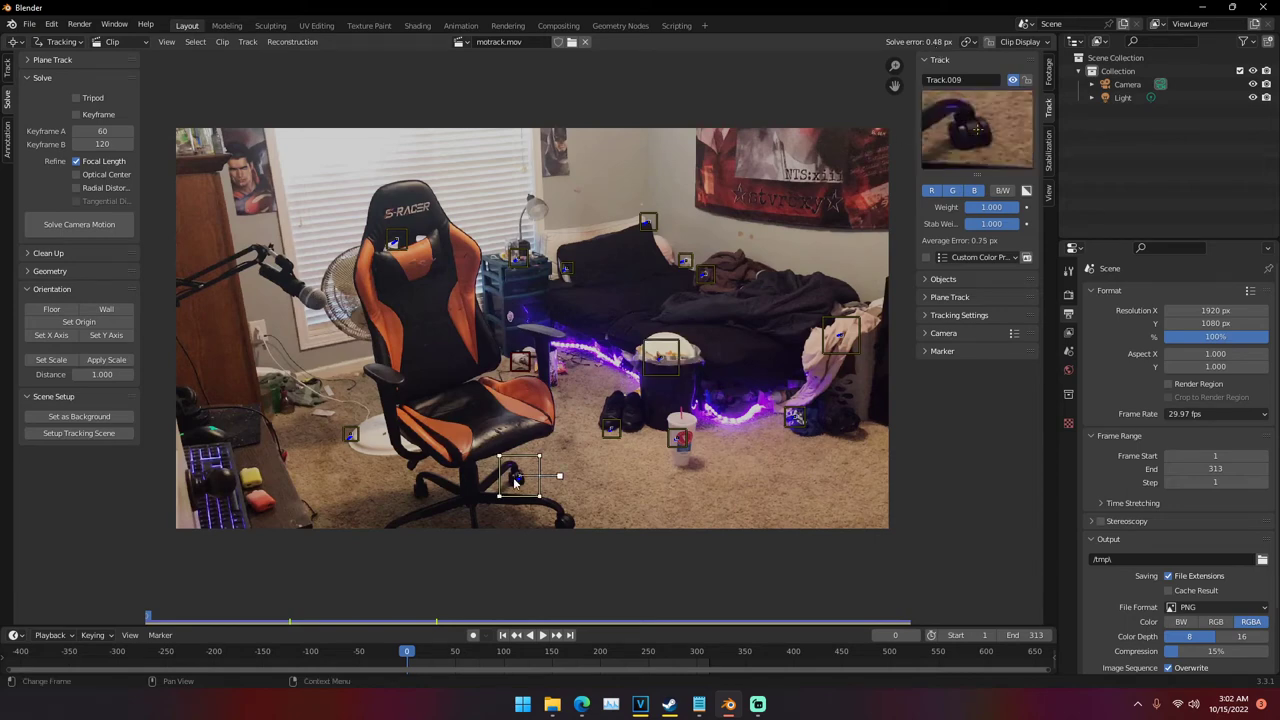
{"action": "left_click", "coordinate": [529, 369]}
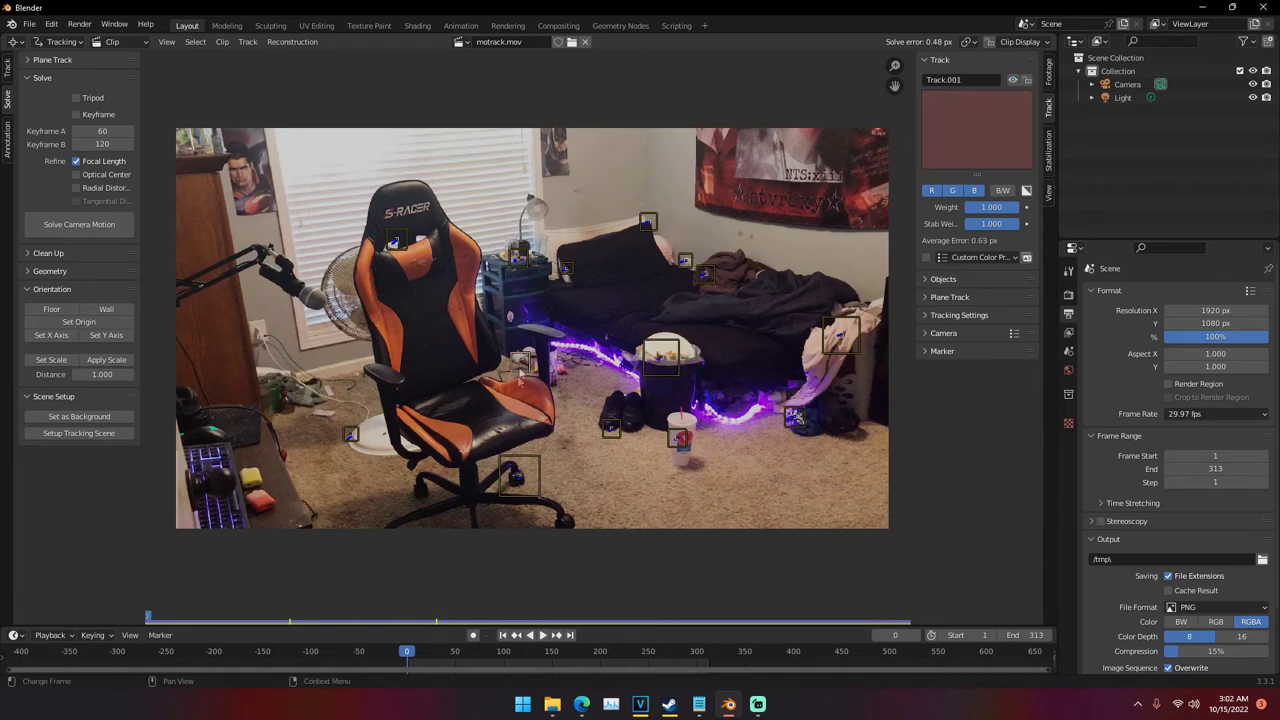
Delete the track on the white object on the floor behind the chair's armrest at frame 0
{"action": "left_click_drag", "start_coordinate": [408, 656], "coordinate": [412, 612]}
{"action": "left_click_drag", "start_coordinate": [407, 651], "coordinate": [407, 652]}
{"action": "scroll", "coordinate": [486, 481], "scroll_direction": "up", "scroll_amount": 5}
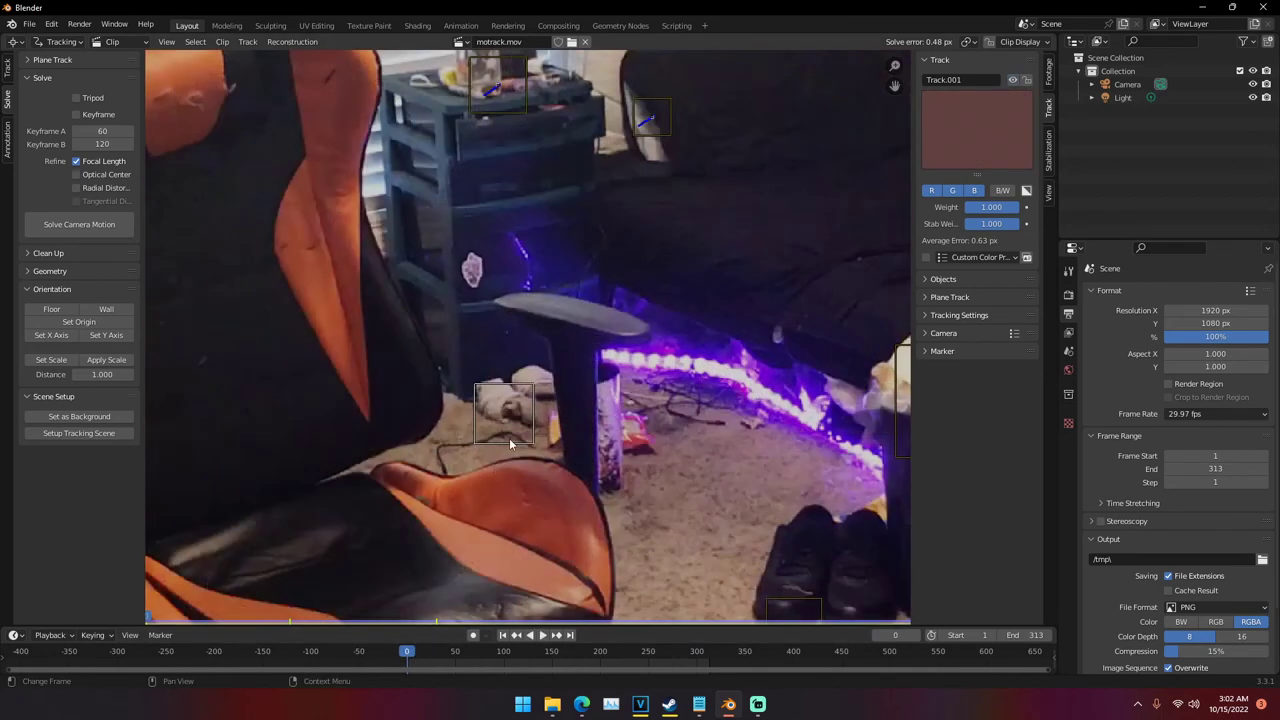
{"action": "key", "text": "x"}
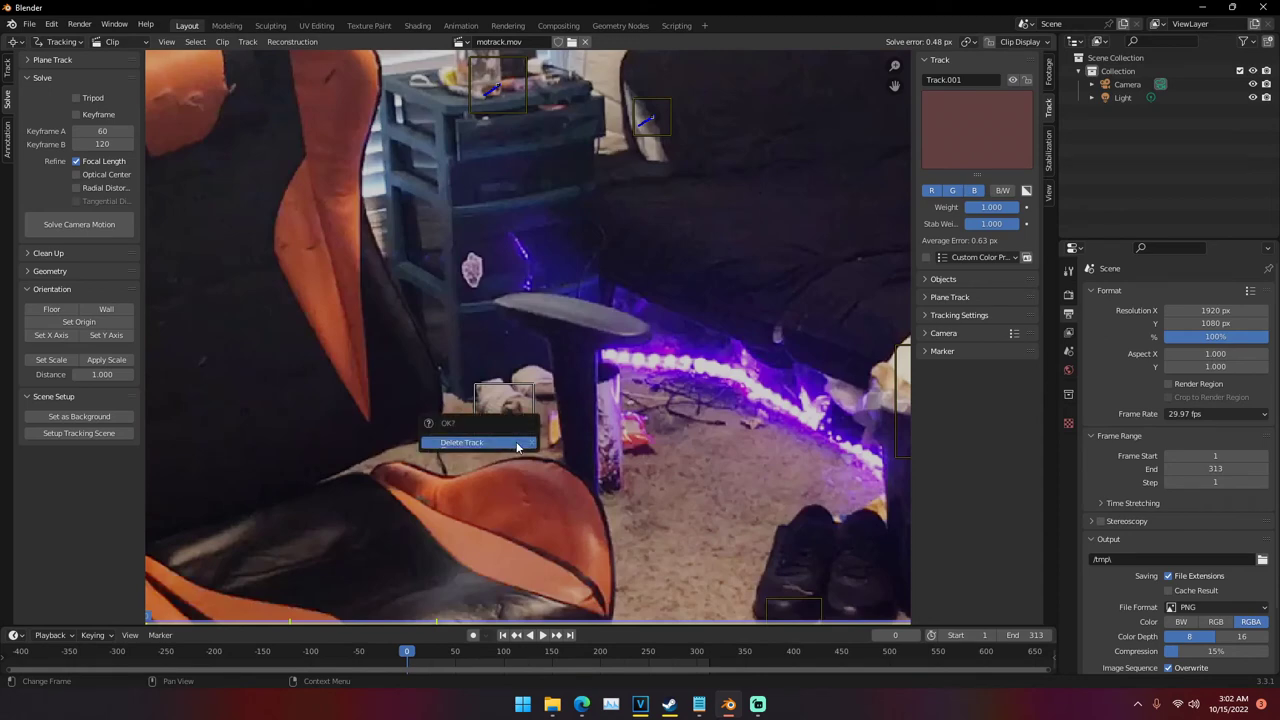
{"action": "left_click", "coordinate": [517, 443]}
Add a new, enlarged marker centred on the dark spot of the white object behind the chair's armrest
{"action": "left_click", "coordinate": [514, 401], "text": "ctrl"}
{"action": "key", "text": "s"}
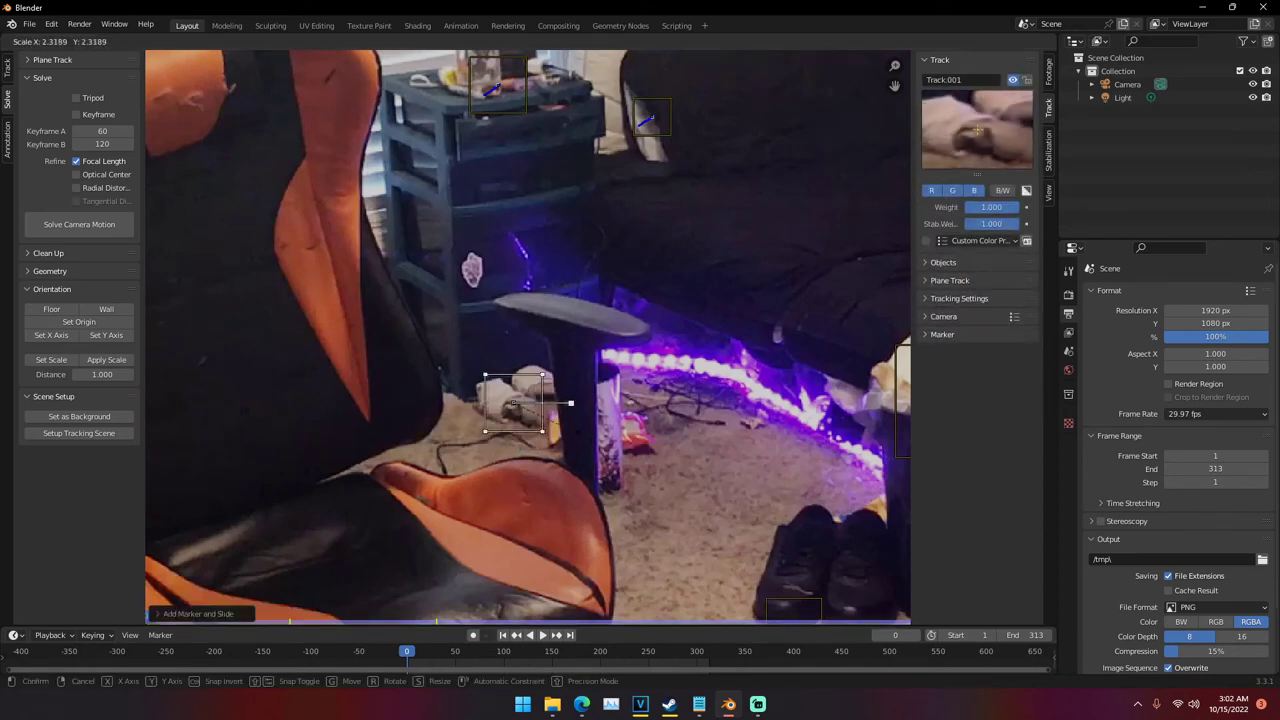
{"action": "left_click", "coordinate": [558, 430]}
{"action": "left_click_drag", "start_coordinate": [517, 405], "coordinate": [518, 410]}
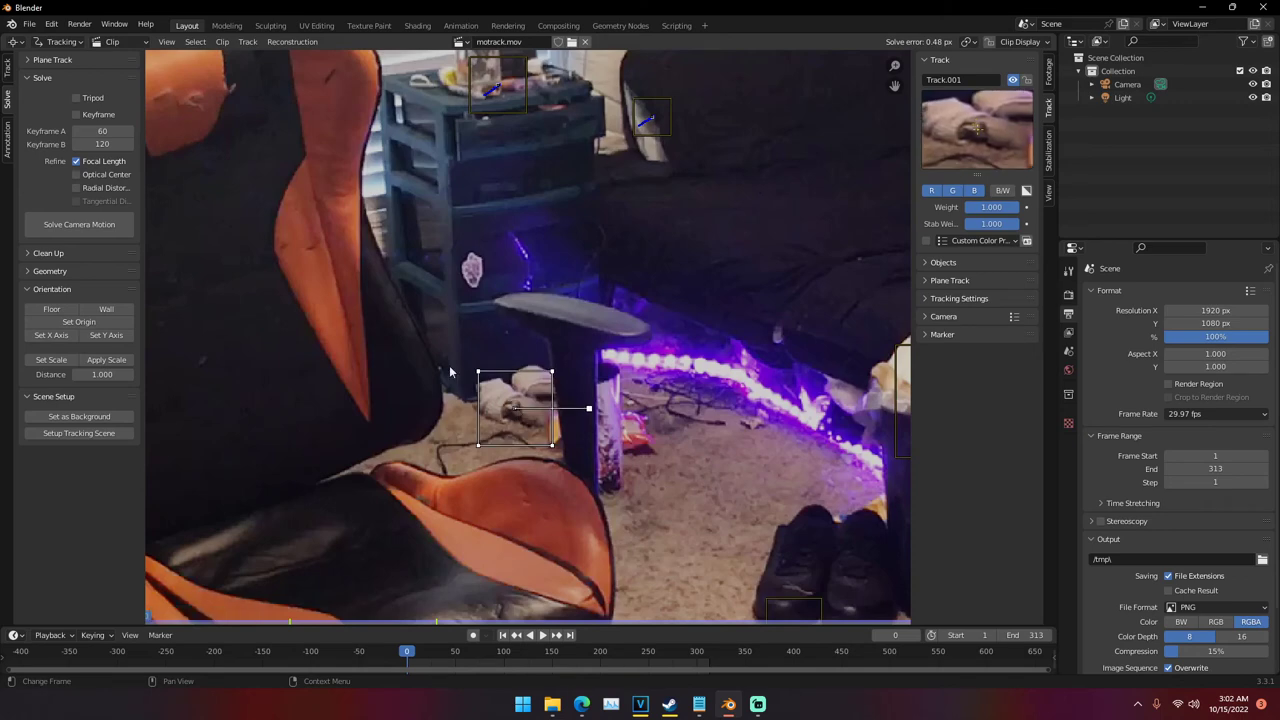
Track the new marker behind the armrest forward to frame 313 and solve the camera motion again
{"action": "left_click", "coordinate": [8, 76]}
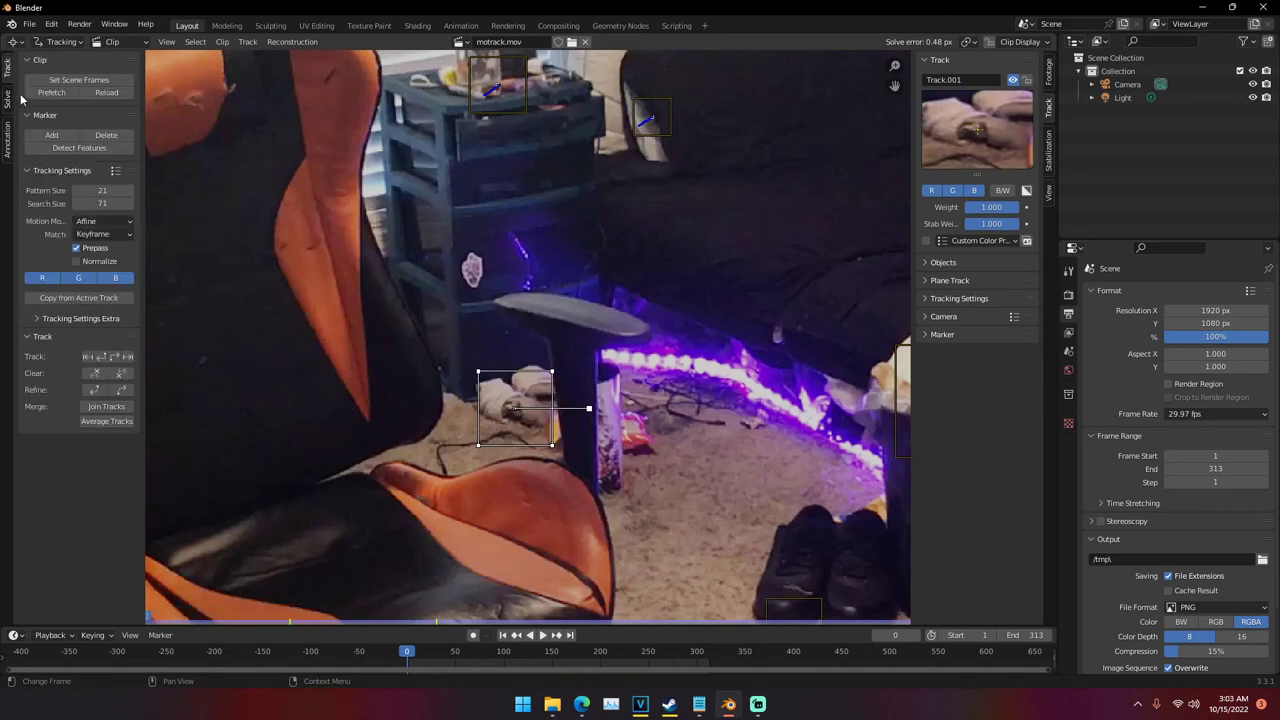
{"action": "left_click", "coordinate": [112, 362]}
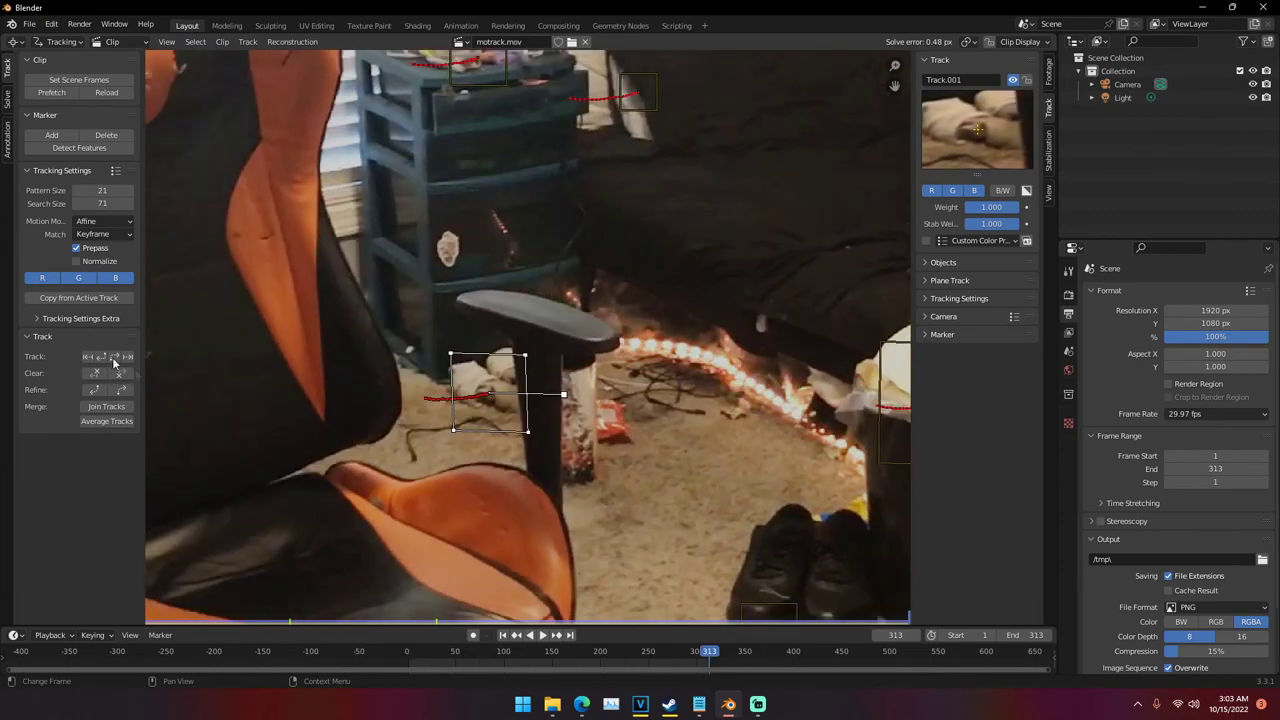
{"action": "scroll", "coordinate": [470, 429], "scroll_direction": "down", "scroll_amount": 6}
{"action": "scroll", "coordinate": [476, 424], "scroll_direction": "up", "scroll_amount": 3}
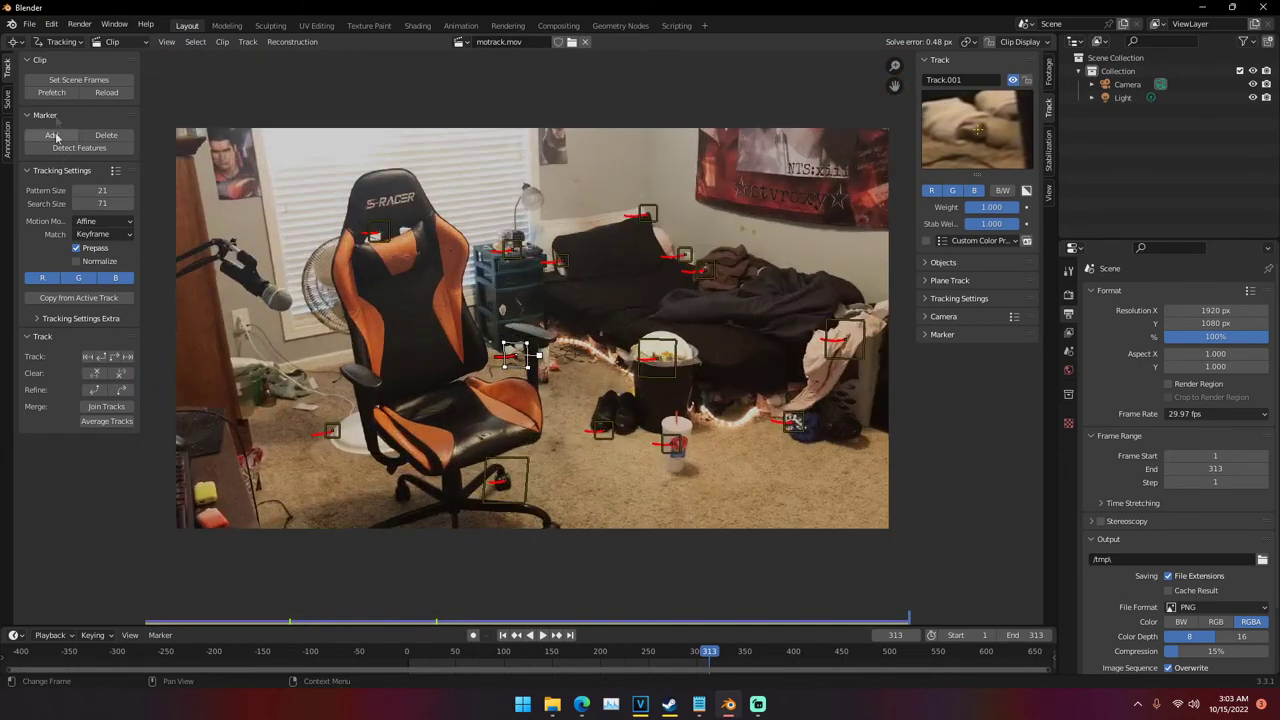
{"action": "left_click", "coordinate": [7, 98]}
{"action": "left_click", "coordinate": [70, 214]}
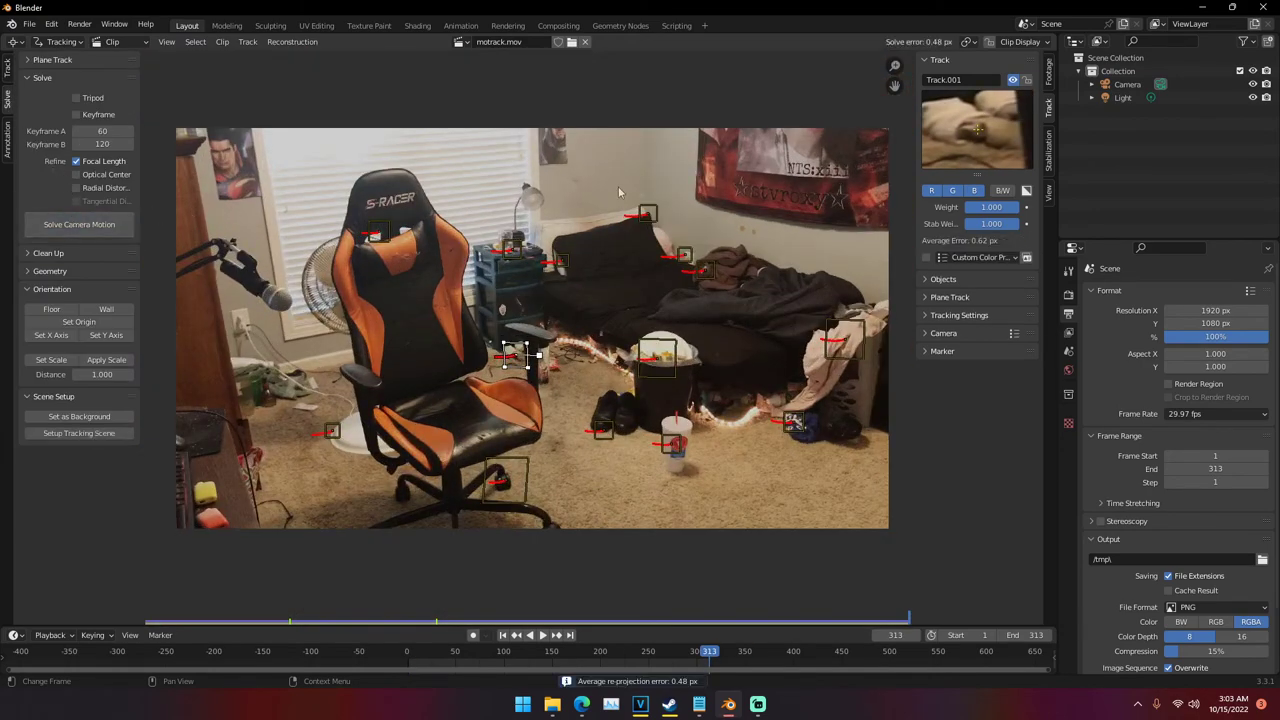
{"action": "left_click", "coordinate": [499, 483]}
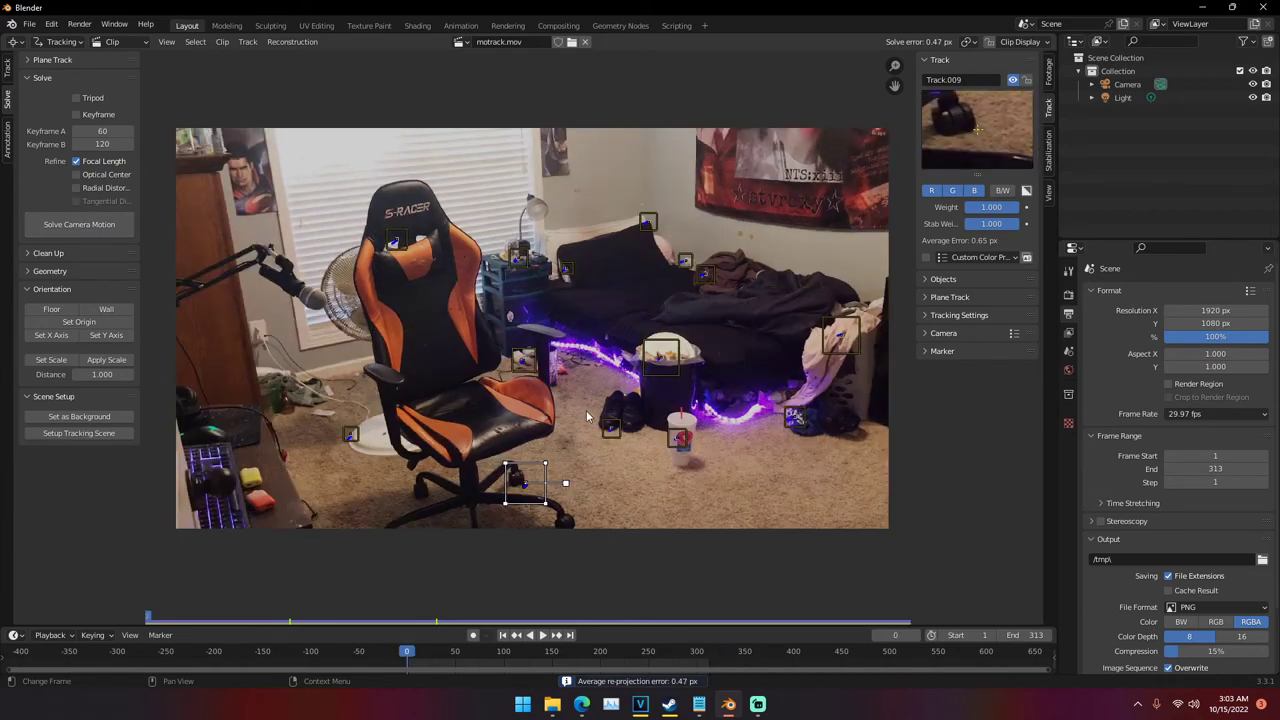
Set up the tracking scene from the solved camera motion
{"action": "scroll", "coordinate": [583, 425], "scroll_direction": "down", "scroll_amount": 1}
{"action": "scroll", "coordinate": [583, 427], "scroll_direction": "up", "scroll_amount": 2}
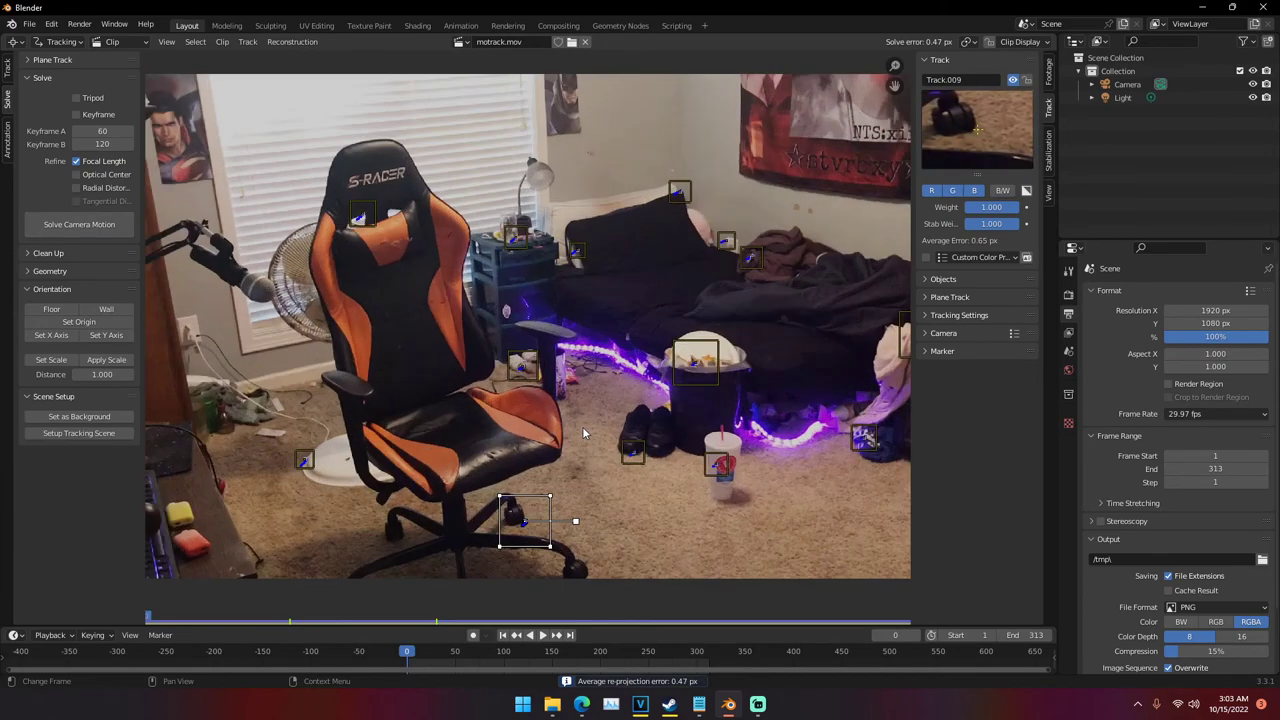
{"action": "scroll", "coordinate": [573, 416], "scroll_direction": "down", "scroll_amount": 1}
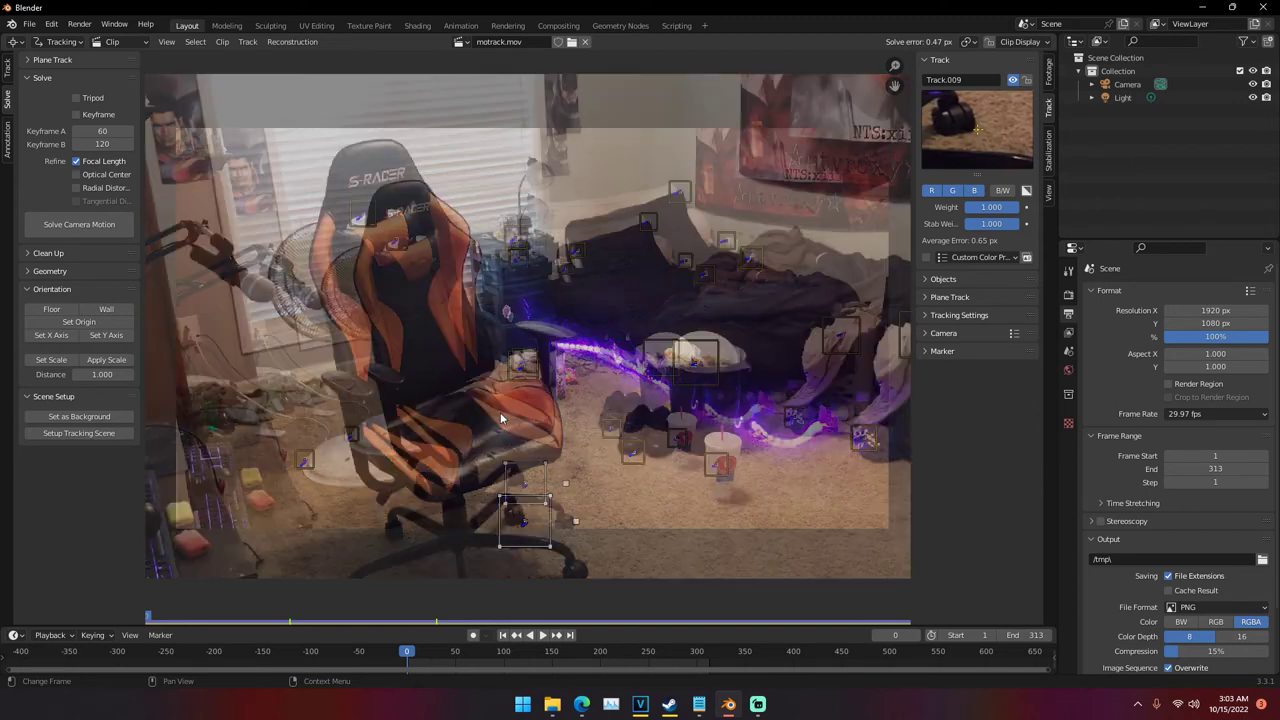
{"action": "left_click", "coordinate": [77, 433]}
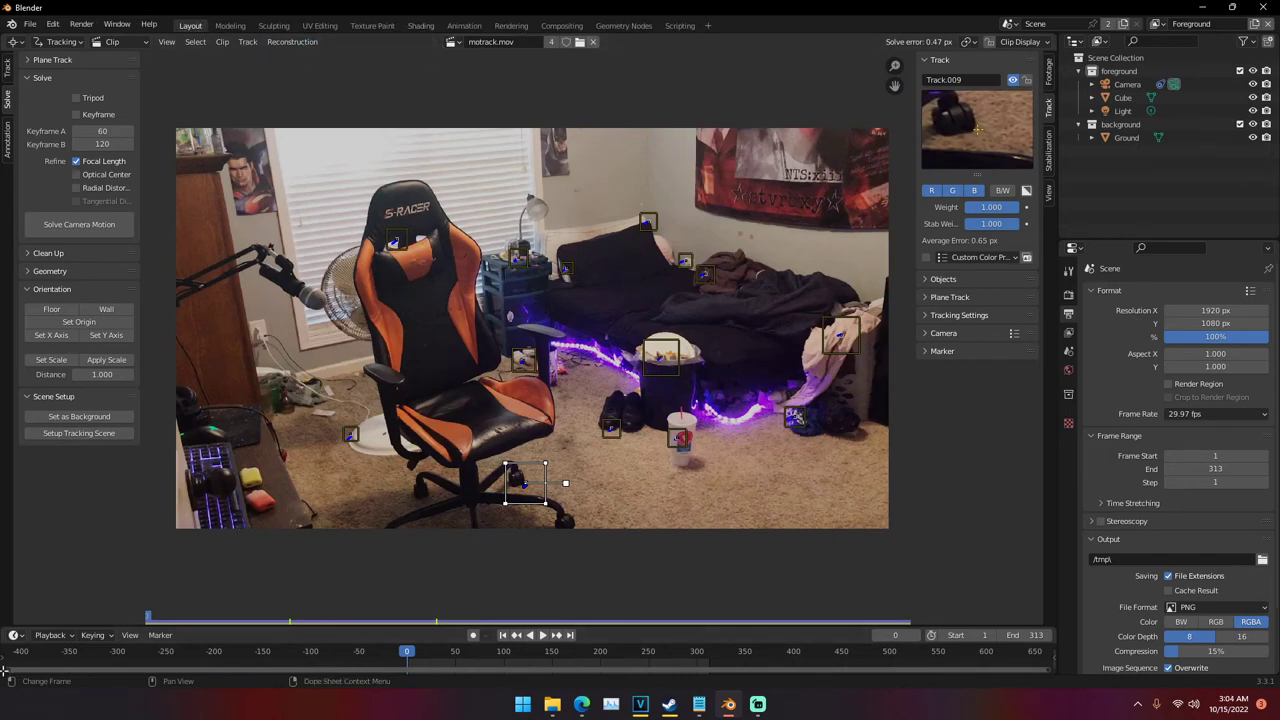
Split the timeline area in two, enlarge it upwards and turn the lower part into a 3D Viewport
{"action": "left_click_drag", "start_coordinate": [4, 671], "coordinate": [8, 633]}
{"action": "left_click_drag", "start_coordinate": [105, 630], "coordinate": [95, 405]}
{"action": "left_click_drag", "start_coordinate": [110, 646], "coordinate": [17, 438]}
{"action": "left_click", "coordinate": [15, 438]}
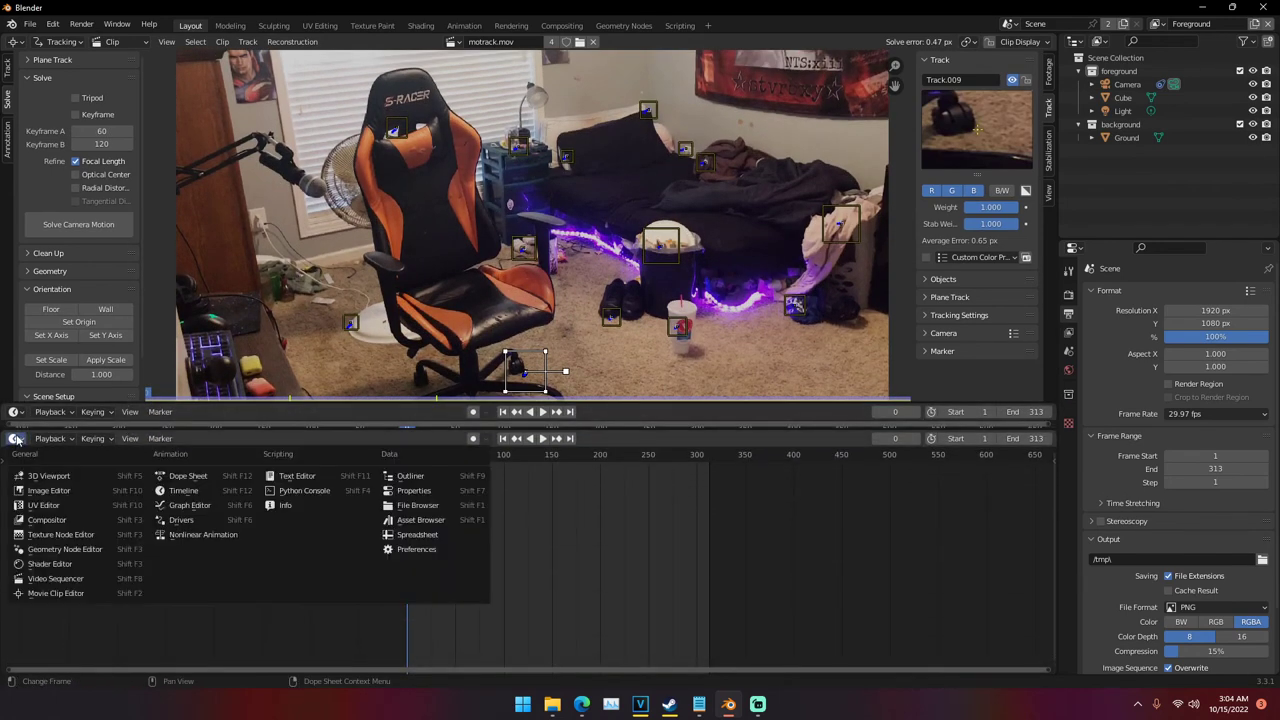
{"action": "left_click", "coordinate": [52, 476]}
{"action": "scroll", "coordinate": [347, 563], "scroll_direction": "down", "scroll_amount": 6}
{"action": "middle_click_drag", "start_coordinate": [457, 553], "coordinate": [527, 547]}
Switch the Motion Tracking overlay off and back on in the 3D viewport
{"action": "left_click", "coordinate": [1044, 439]}
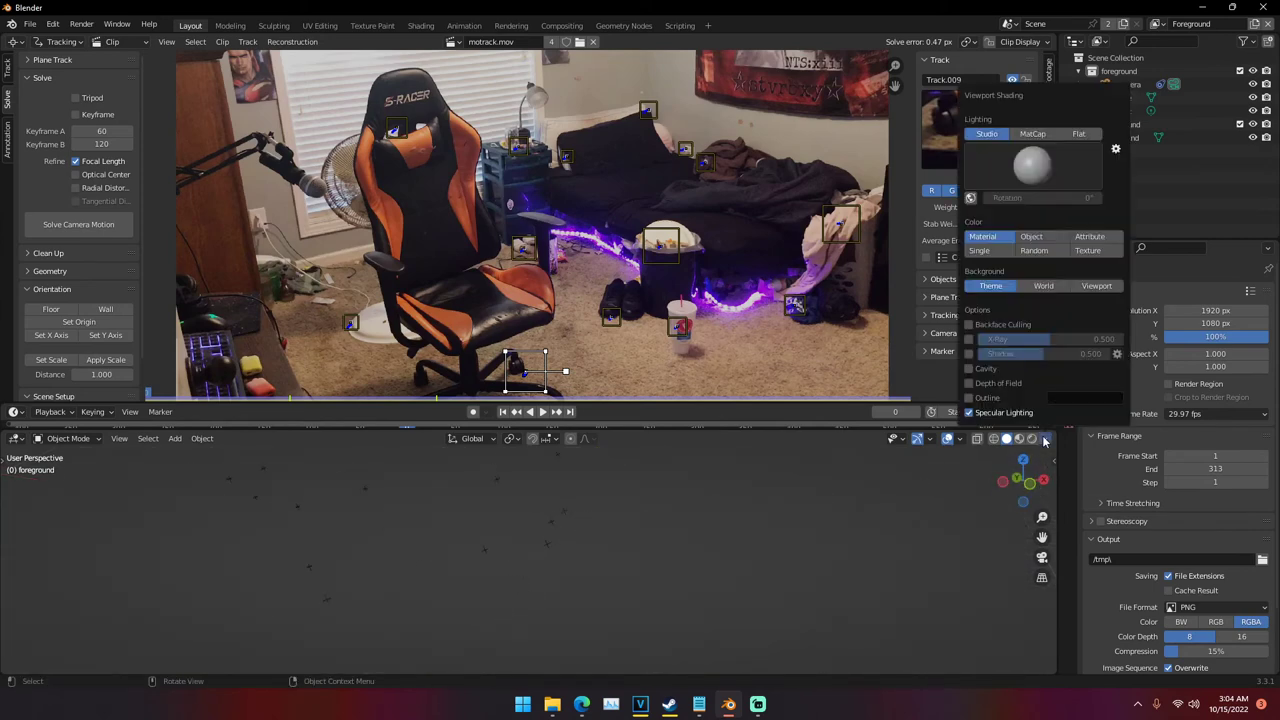
{"action": "left_click", "coordinate": [957, 441]}
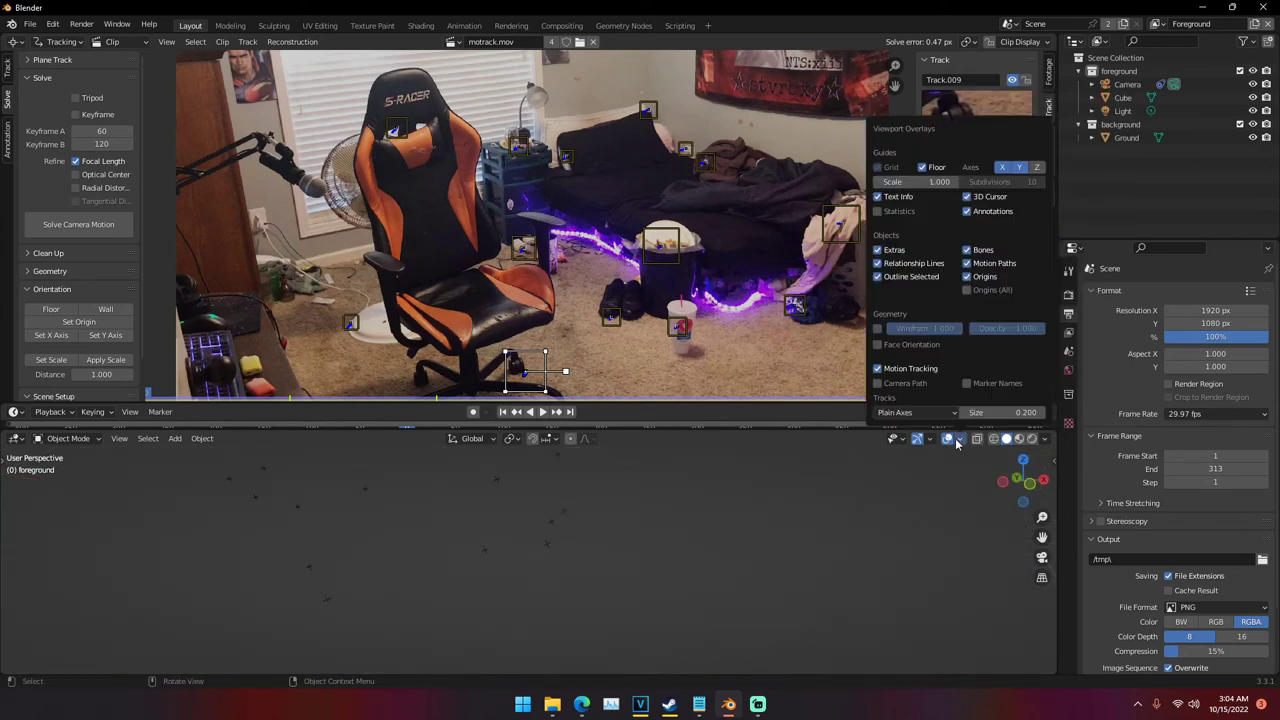
{"action": "left_click", "coordinate": [951, 443]}
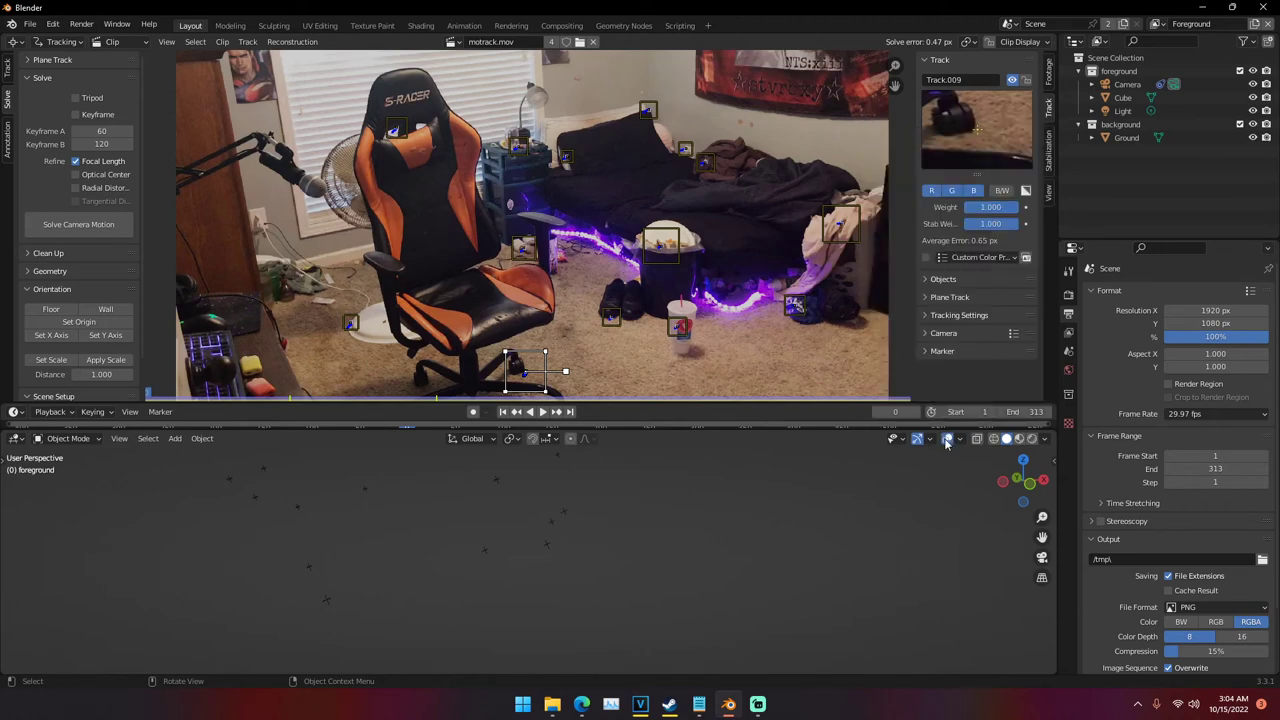
{"action": "left_click", "coordinate": [957, 442]}
{"action": "left_click", "coordinate": [957, 443]}
{"action": "left_click", "coordinate": [879, 370]}
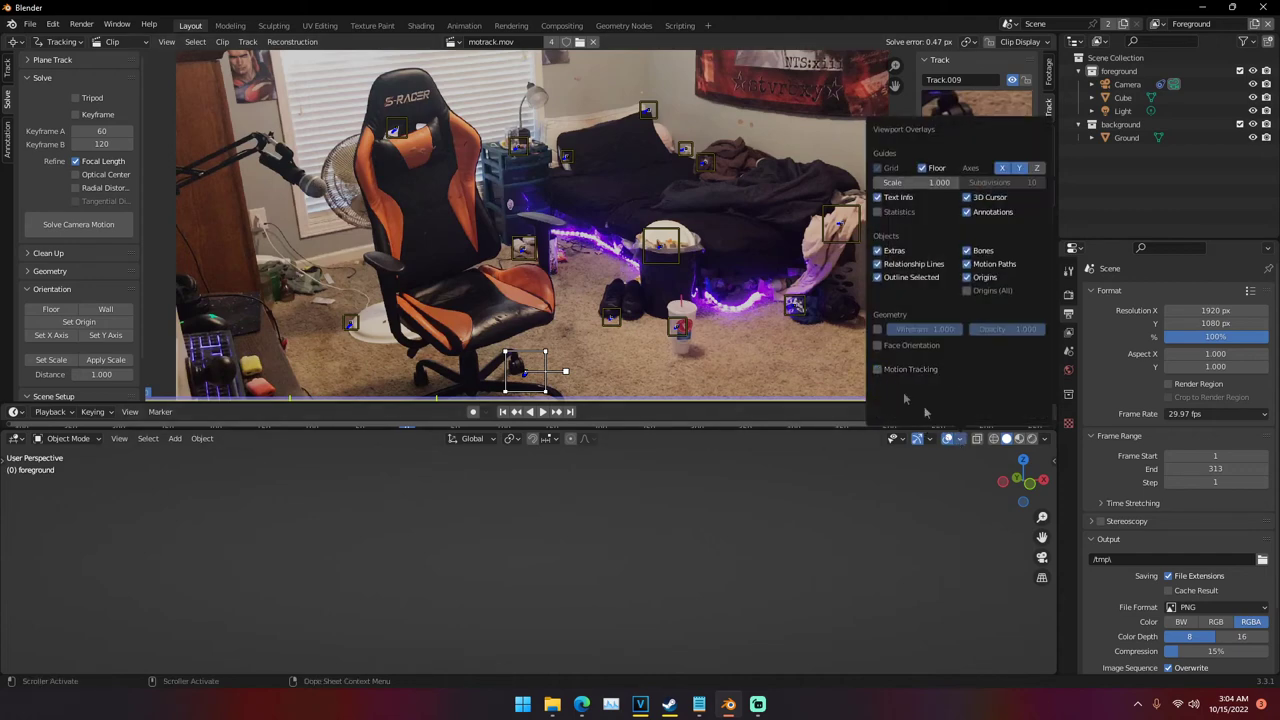
{"action": "left_click", "coordinate": [880, 372]}
{"action": "middle_click_drag", "start_coordinate": [489, 520], "coordinate": [461, 550]}
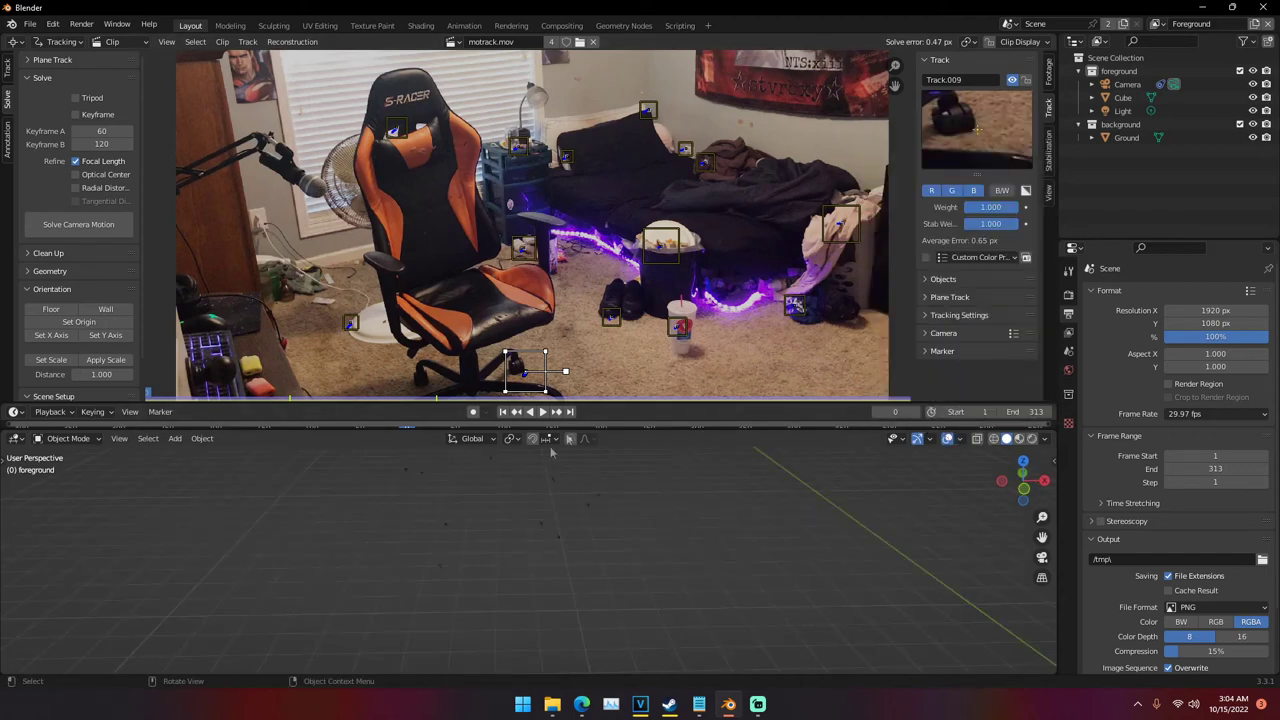
Enlarge the 3D viewport below the timeline and fit the footage into the shortened clip editor
{"action": "left_click_drag", "start_coordinate": [603, 404], "coordinate": [600, 322]}
{"action": "left_click_drag", "start_coordinate": [595, 430], "coordinate": [595, 371]}
{"action": "middle_click_drag", "start_coordinate": [533, 476], "coordinate": [521, 519]}
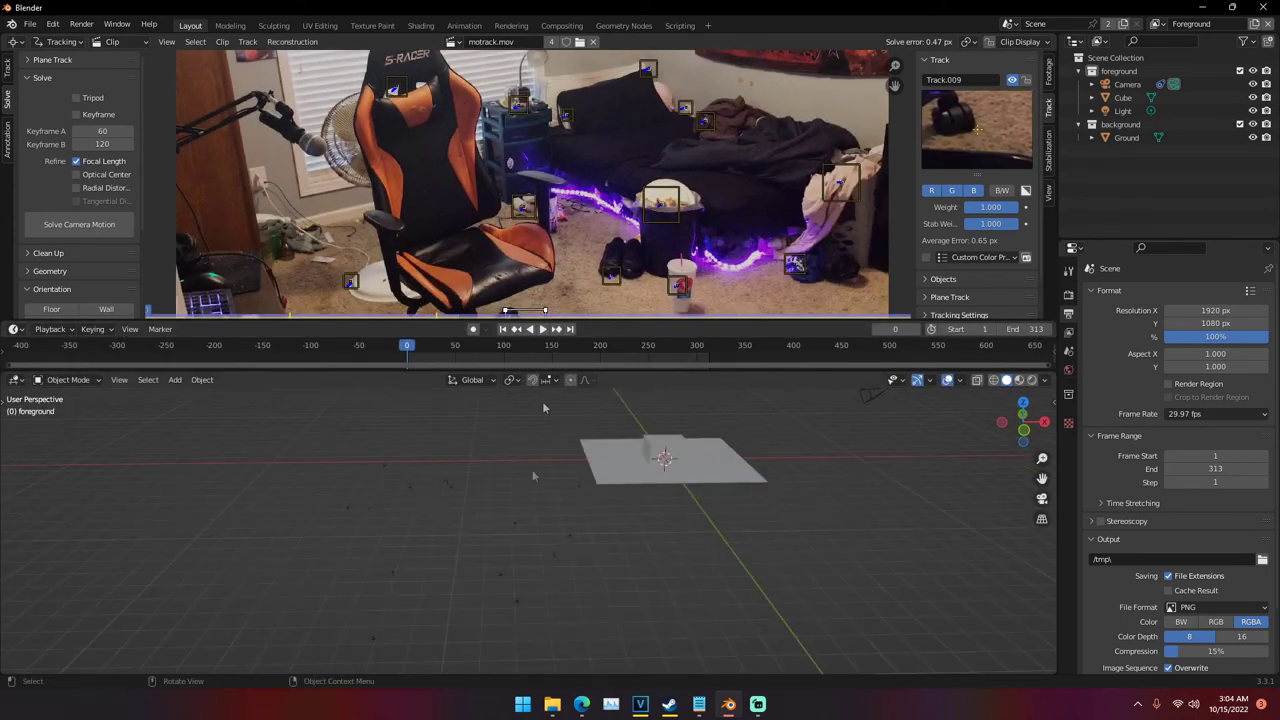
{"action": "key", "text": "f"}
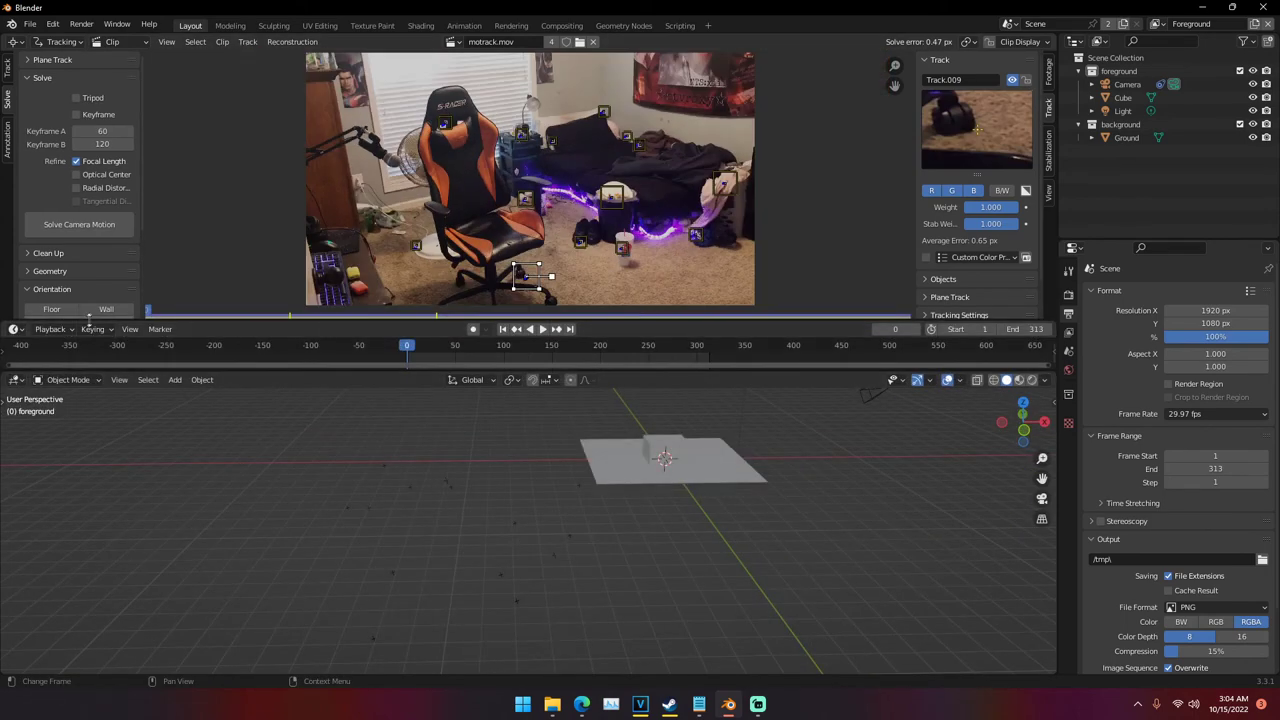
Collapse the lower 3D viewport to its header, turn the timeline area into a 3D Viewport and adjust its height
{"action": "left_click_drag", "start_coordinate": [251, 372], "coordinate": [251, 660]}
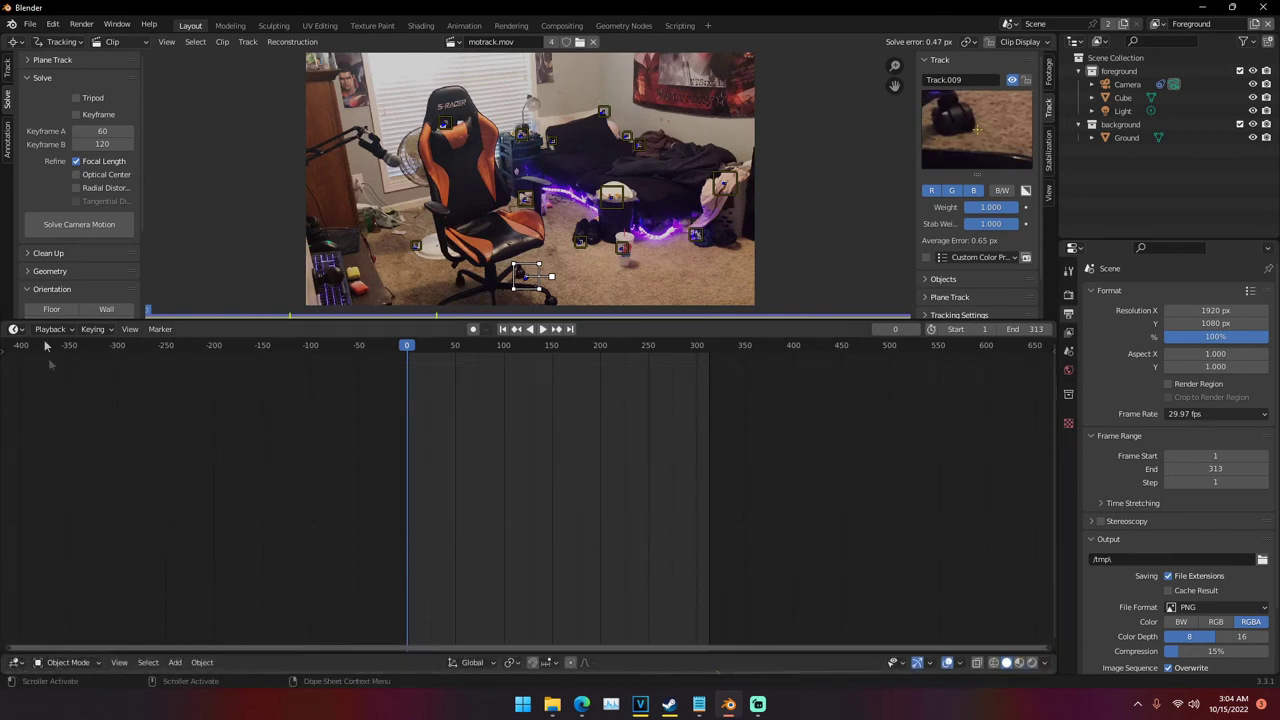
{"action": "left_click", "coordinate": [14, 329]}
{"action": "left_click", "coordinate": [45, 367]}
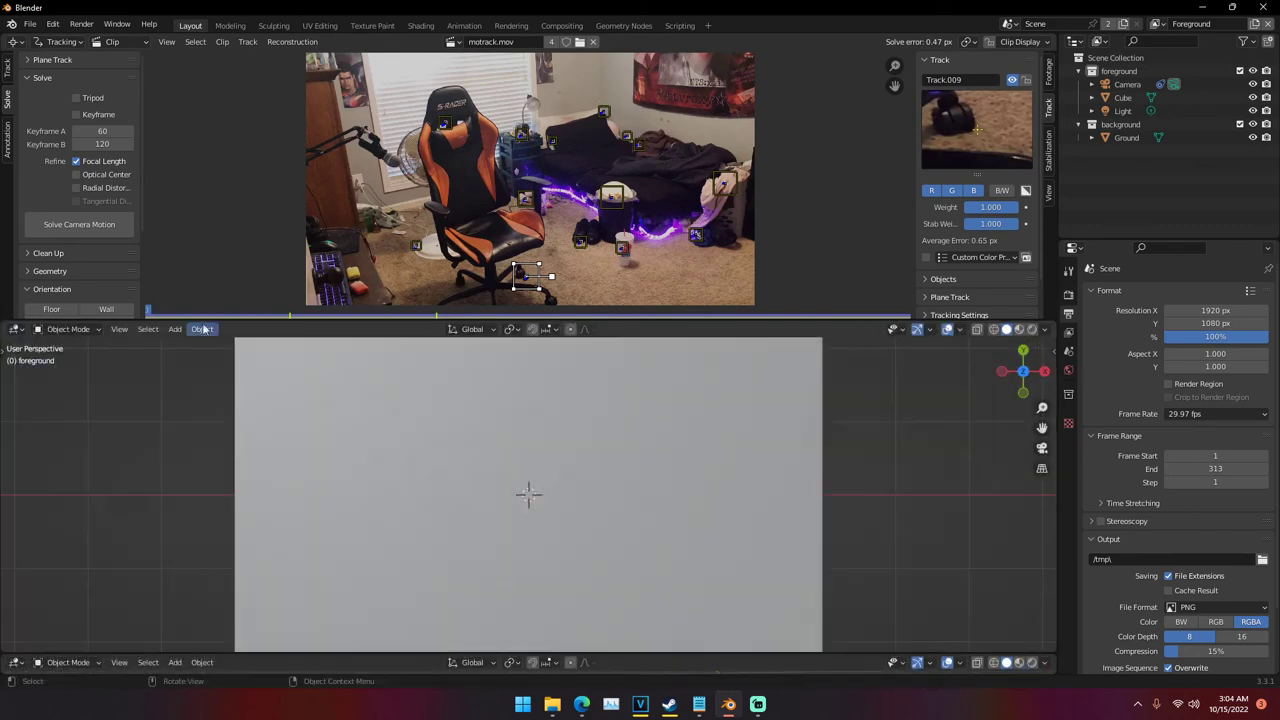
{"action": "left_click_drag", "start_coordinate": [208, 320], "coordinate": [205, 440]}
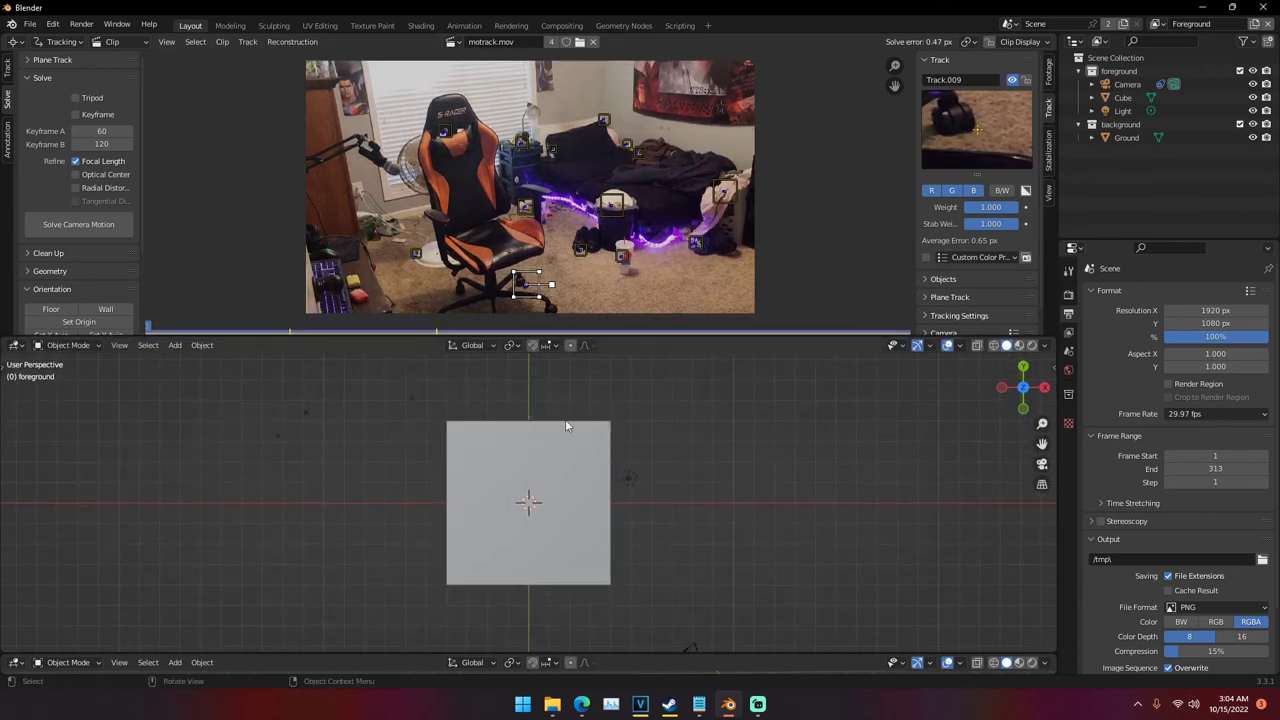
View the cube and ground plane over the footage through the tracked camera
{"action": "middle_click_drag", "start_coordinate": [566, 423], "coordinate": [715, 395]}
{"action": "scroll", "coordinate": [715, 395], "scroll_direction": "up", "scroll_amount": 3}
{"action": "key", "text": "KP_0"}
{"action": "scroll", "coordinate": [559, 453], "scroll_direction": "up", "scroll_amount": 2}
{"action": "scroll", "coordinate": [558, 452], "scroll_direction": "down", "scroll_amount": 3}
{"action": "scroll", "coordinate": [553, 500], "scroll_direction": "up", "scroll_amount": 3}
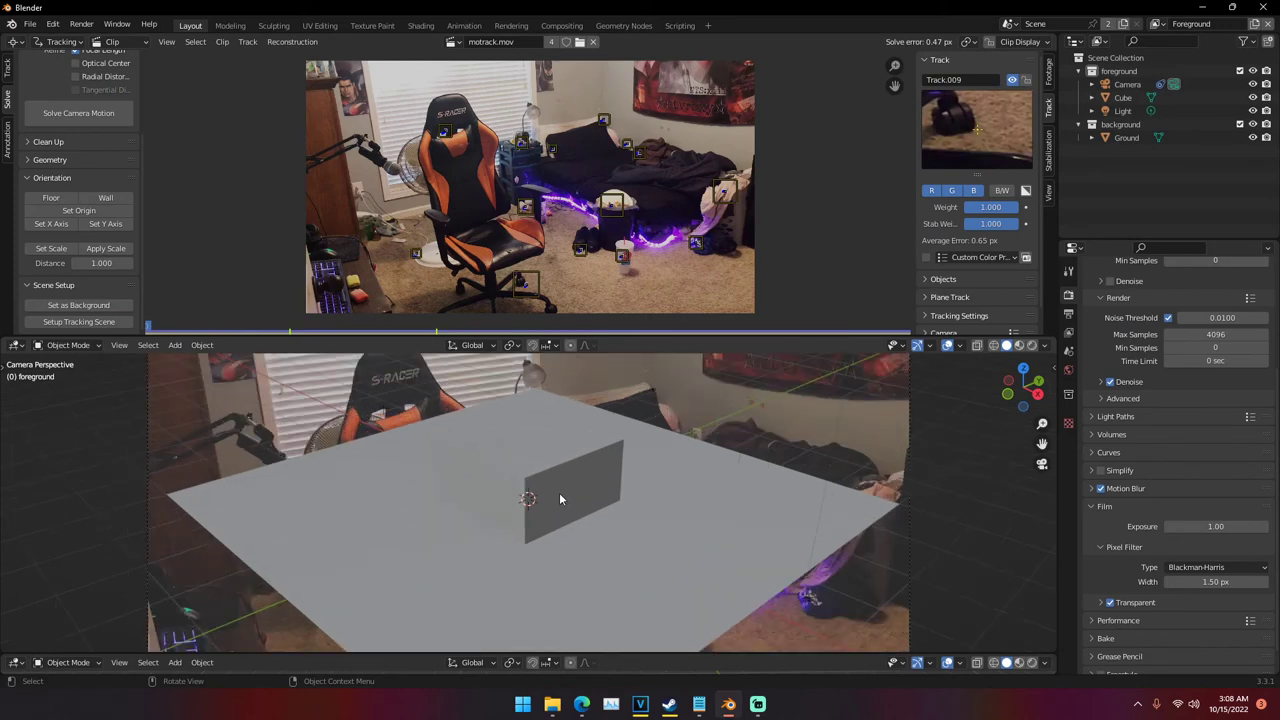
{"action": "scroll", "coordinate": [560, 499], "scroll_direction": "down", "scroll_amount": 3}
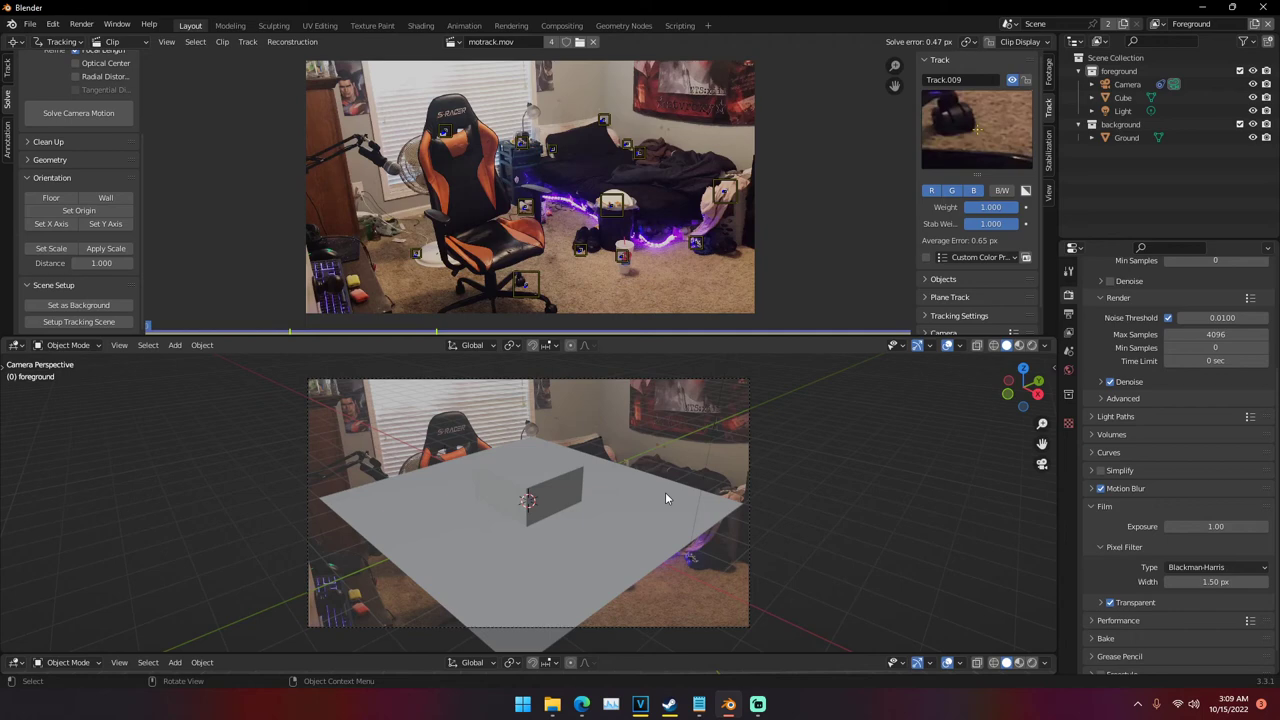
Examine the markers on the chair caster, shoes, white object and cup as candidates for the floor plane
{"action": "left_click", "coordinate": [523, 288]}
{"action": "left_click", "coordinate": [578, 251]}
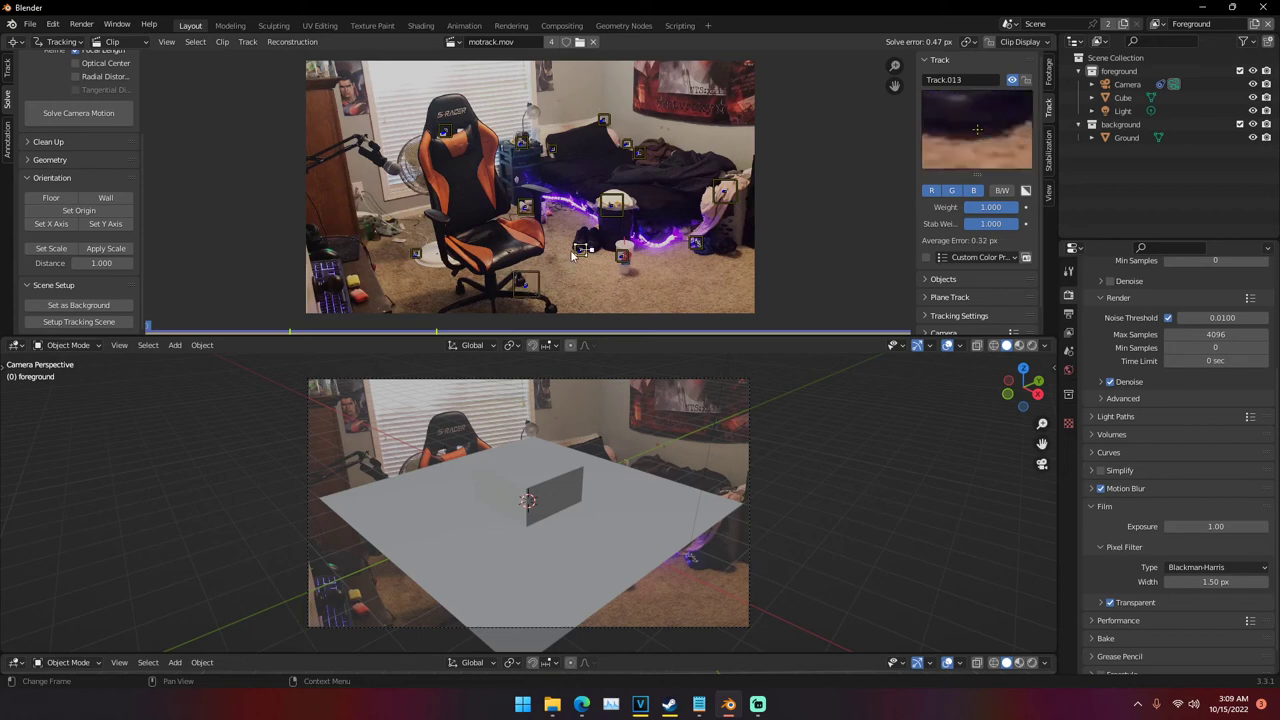
{"action": "left_click", "coordinate": [525, 207]}
{"action": "left_click", "coordinate": [619, 259]}
Define the floor from the three markers beside the chair's left, behind the armrest and at the shoes
{"action": "left_click", "coordinate": [522, 208]}
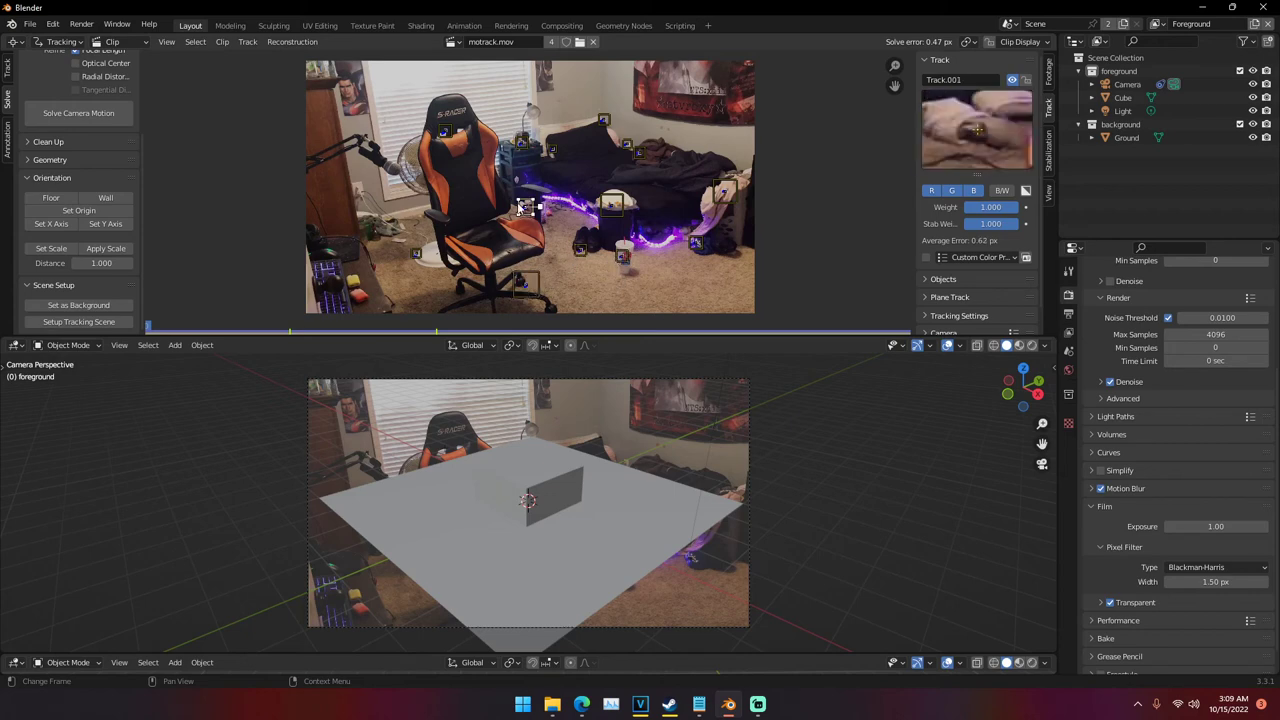
{"action": "left_click", "coordinate": [418, 254]}
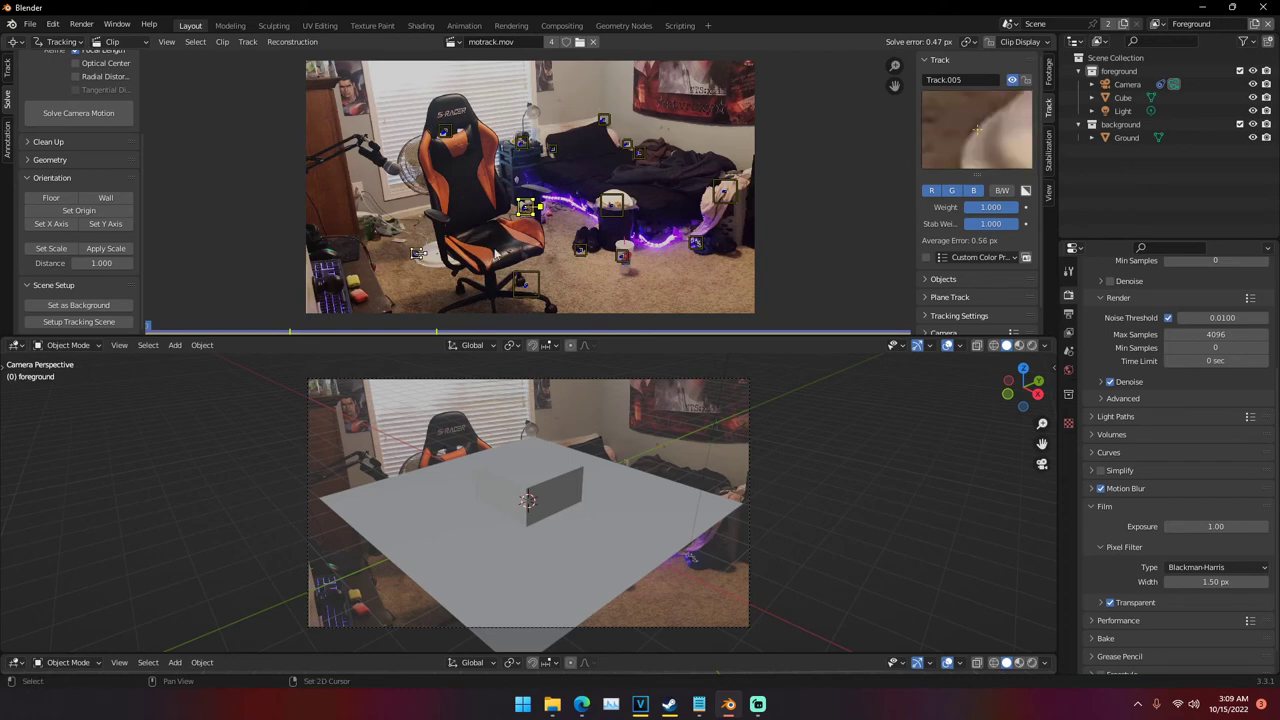
{"action": "left_click", "coordinate": [579, 250]}
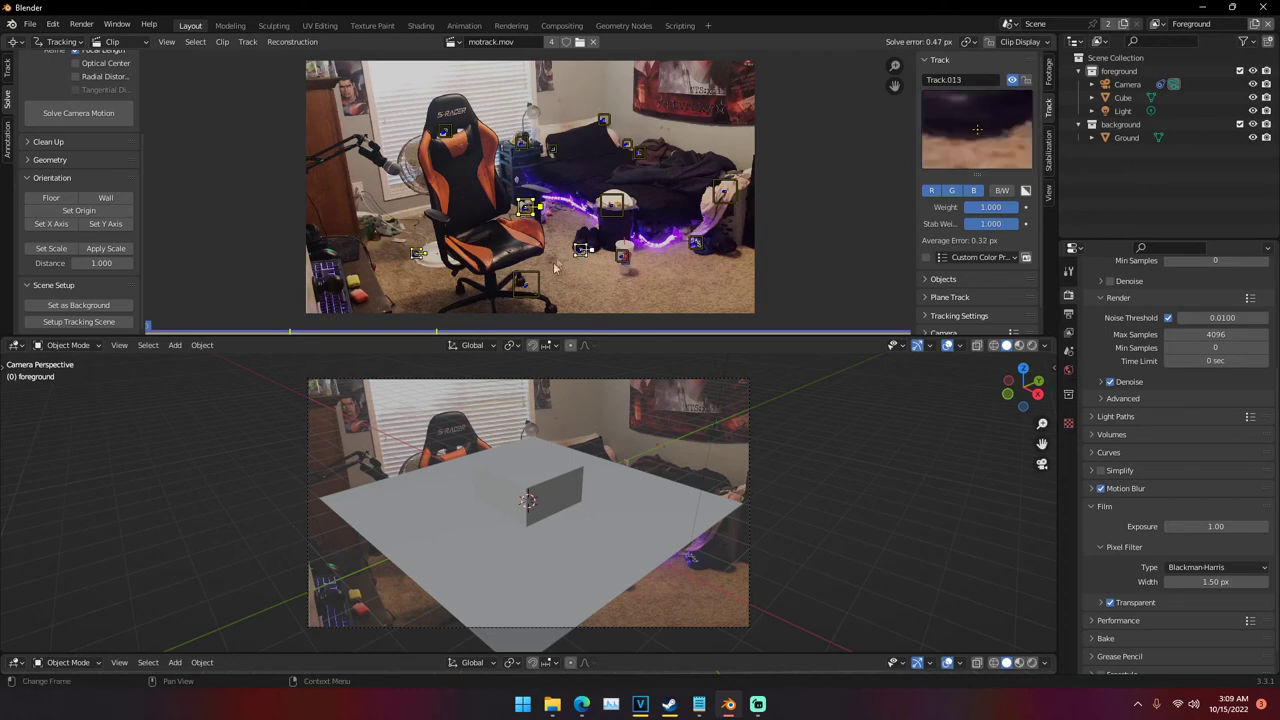
{"action": "scroll", "coordinate": [523, 291], "scroll_direction": "up", "scroll_amount": 2}
{"action": "scroll", "coordinate": [506, 276], "scroll_direction": "down", "scroll_amount": 1}
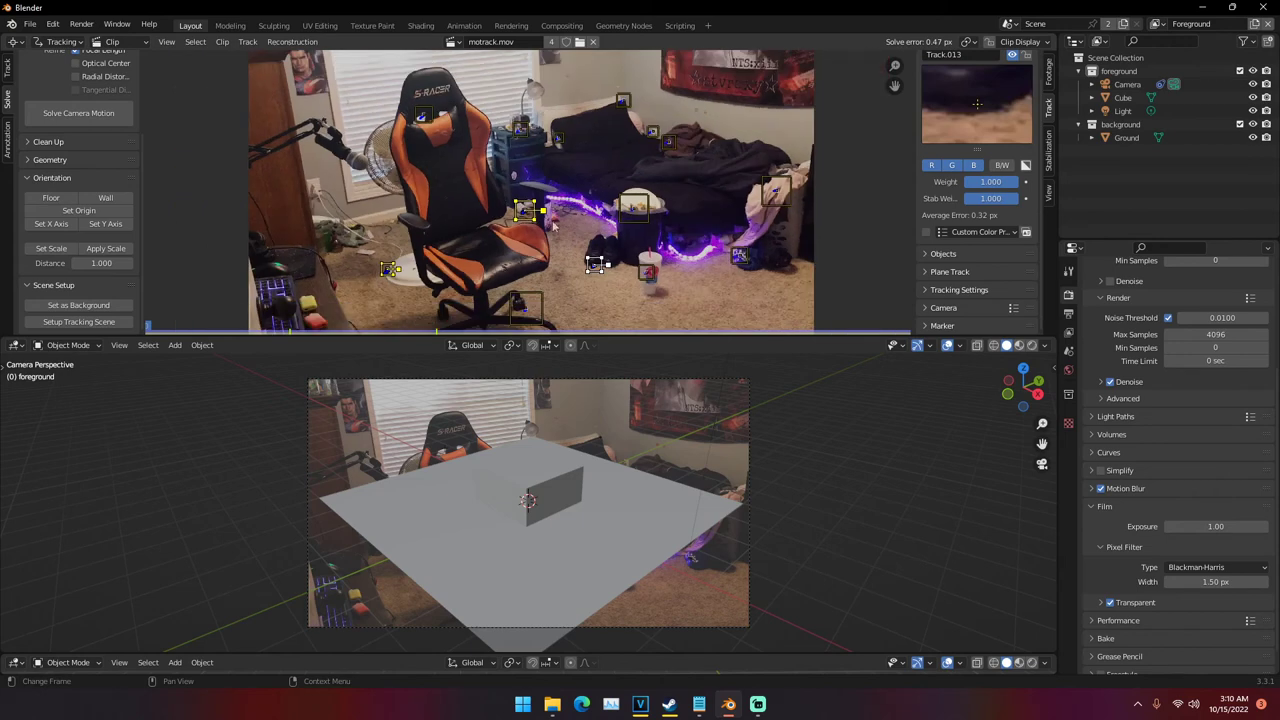
{"action": "left_click", "coordinate": [522, 217], "text": "shift"}
{"action": "left_click", "coordinate": [390, 272]}
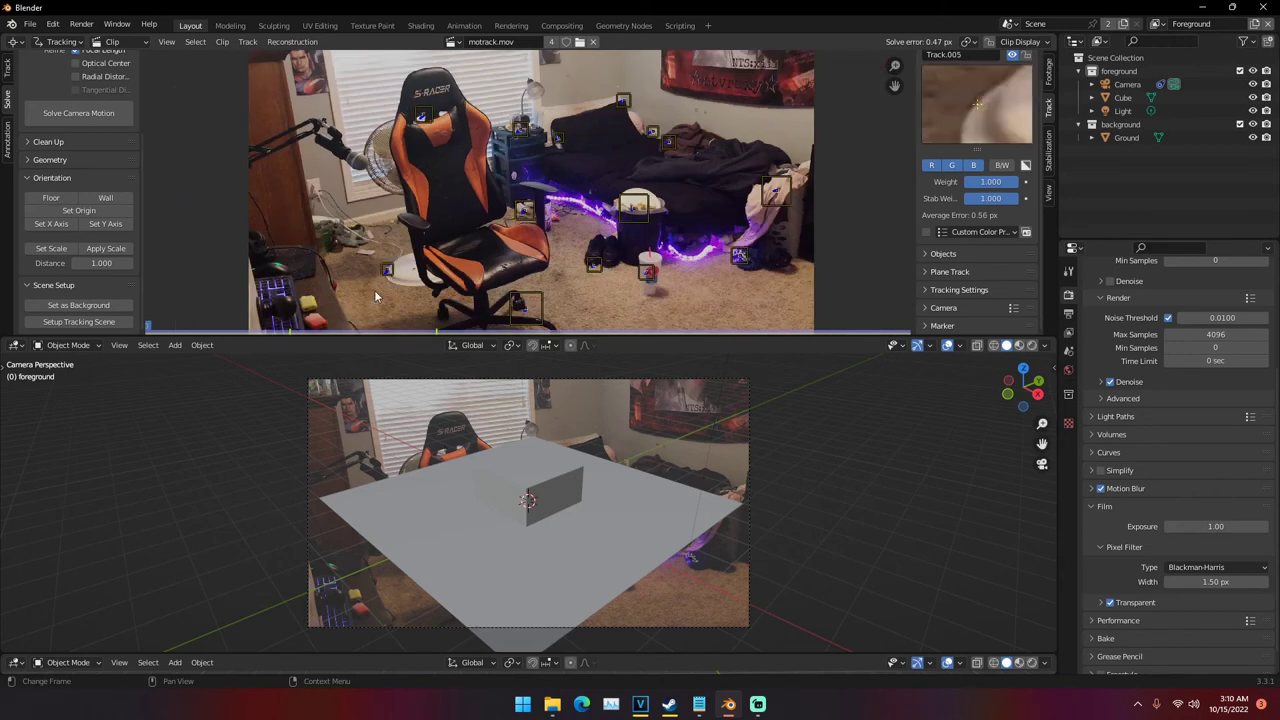
{"action": "left_click", "coordinate": [526, 212], "text": "shift"}
{"action": "left_click", "coordinate": [595, 265], "text": "shift"}
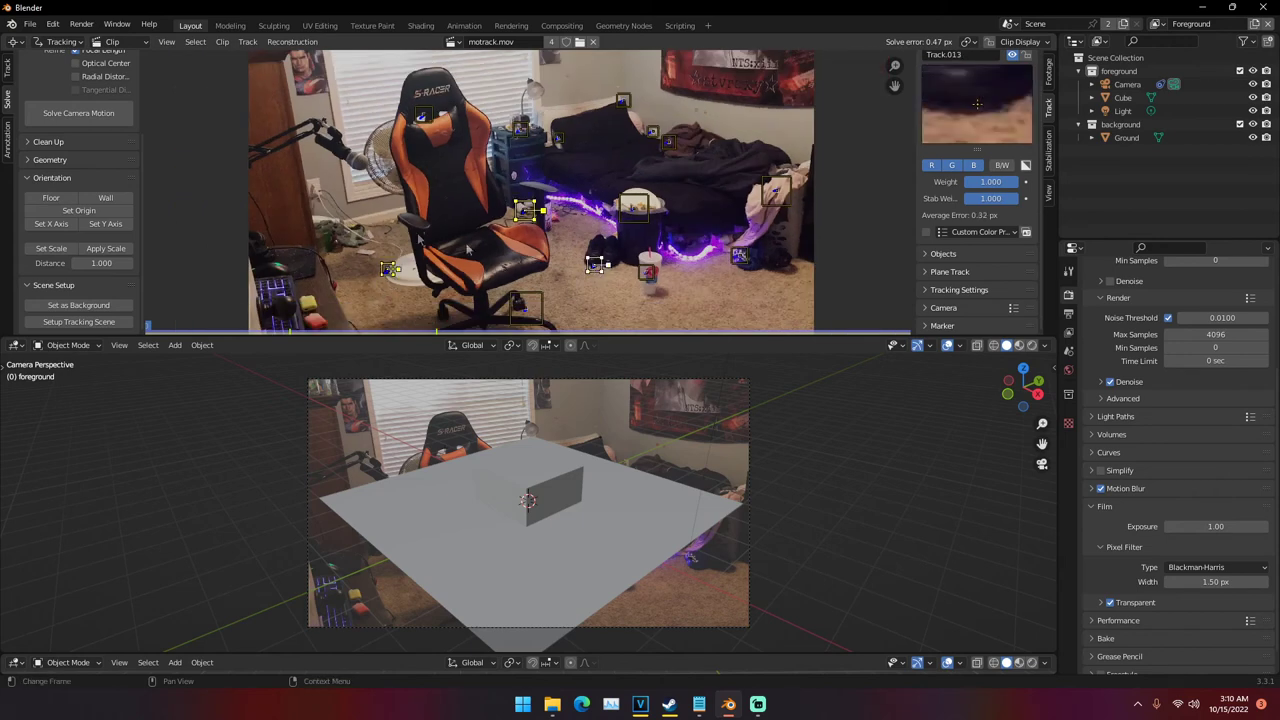
{"action": "left_click", "coordinate": [75, 201]}
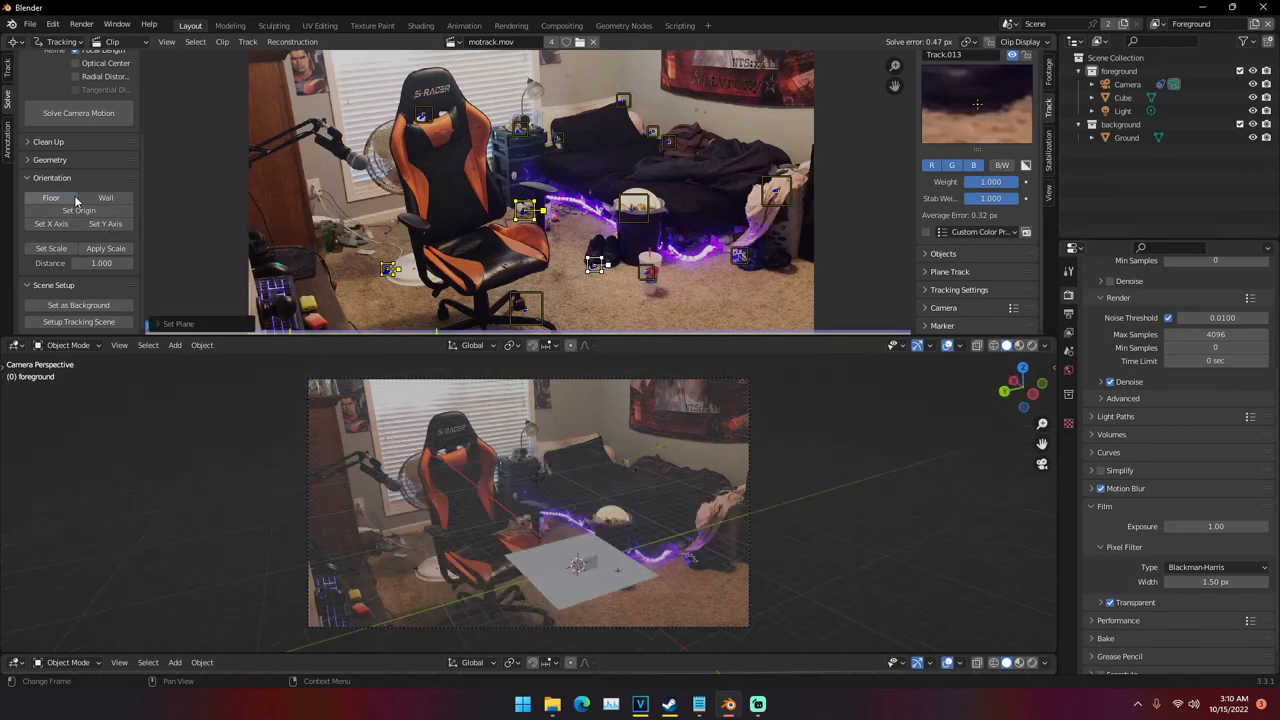
Scale the ground plane up to about 3.34 so it covers the visible floor
{"action": "left_click", "coordinate": [615, 563]}
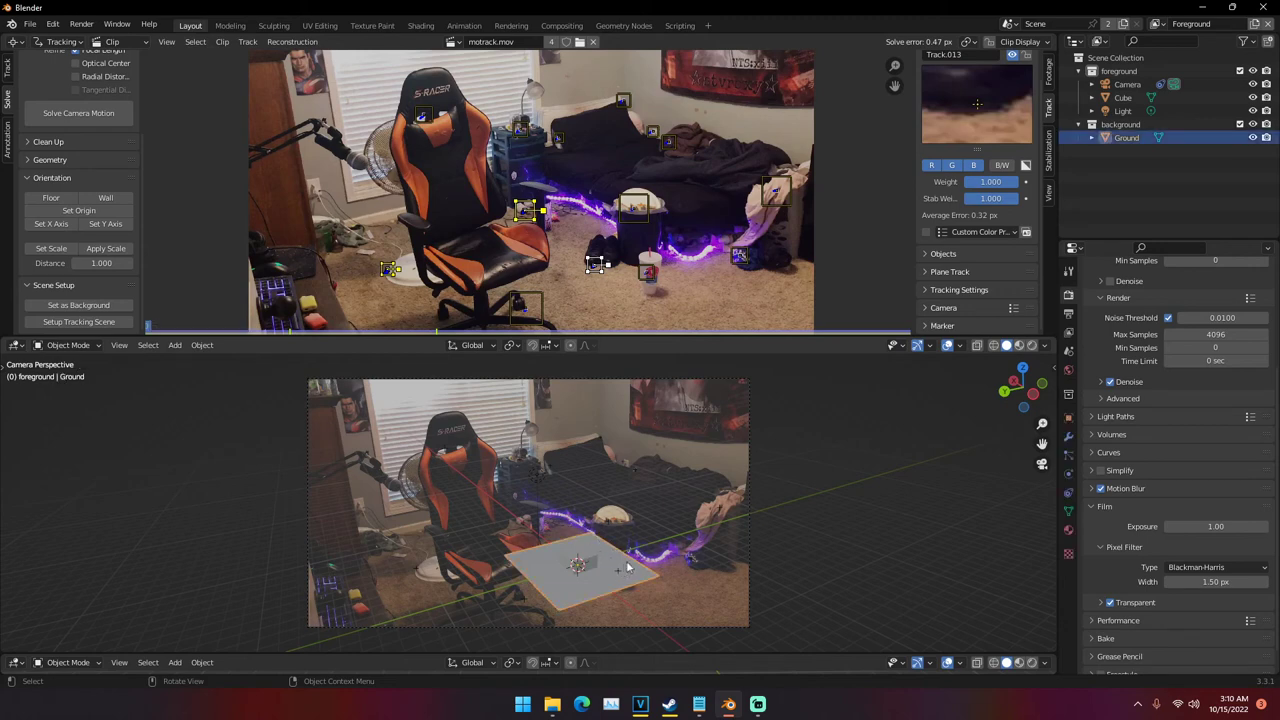
{"action": "key", "text": "s"}
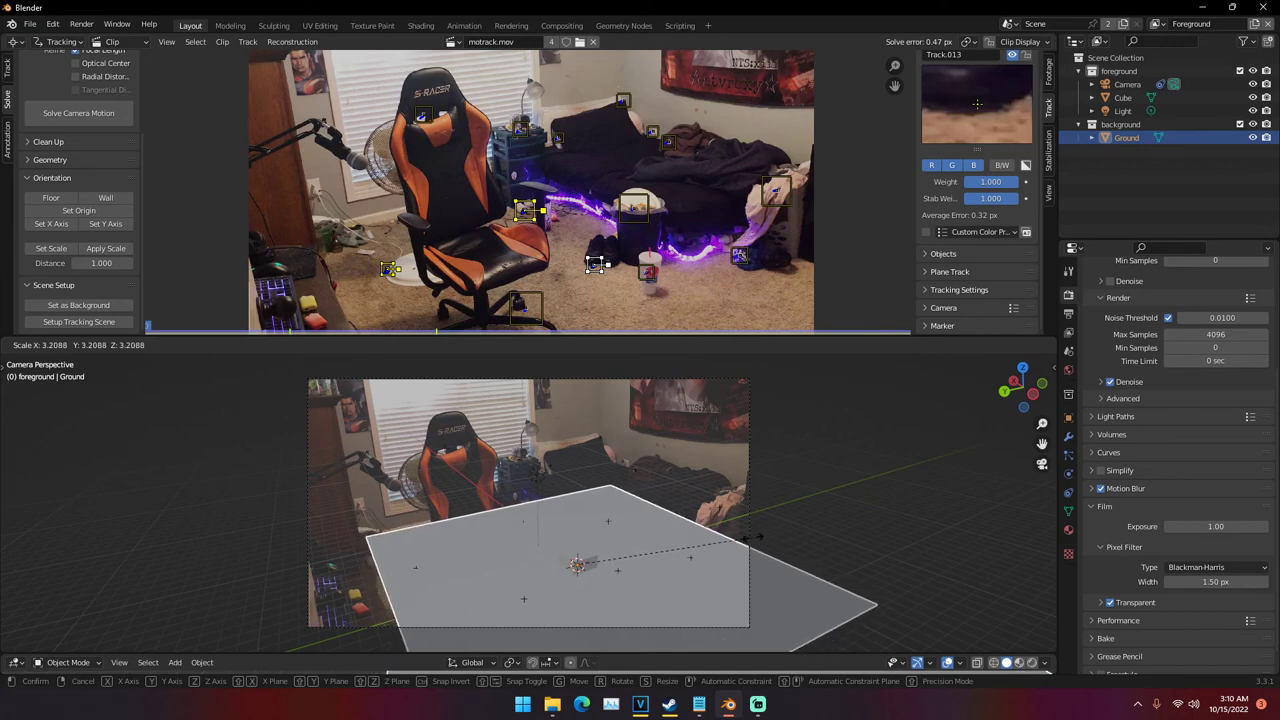
{"action": "left_click", "coordinate": [760, 543]}
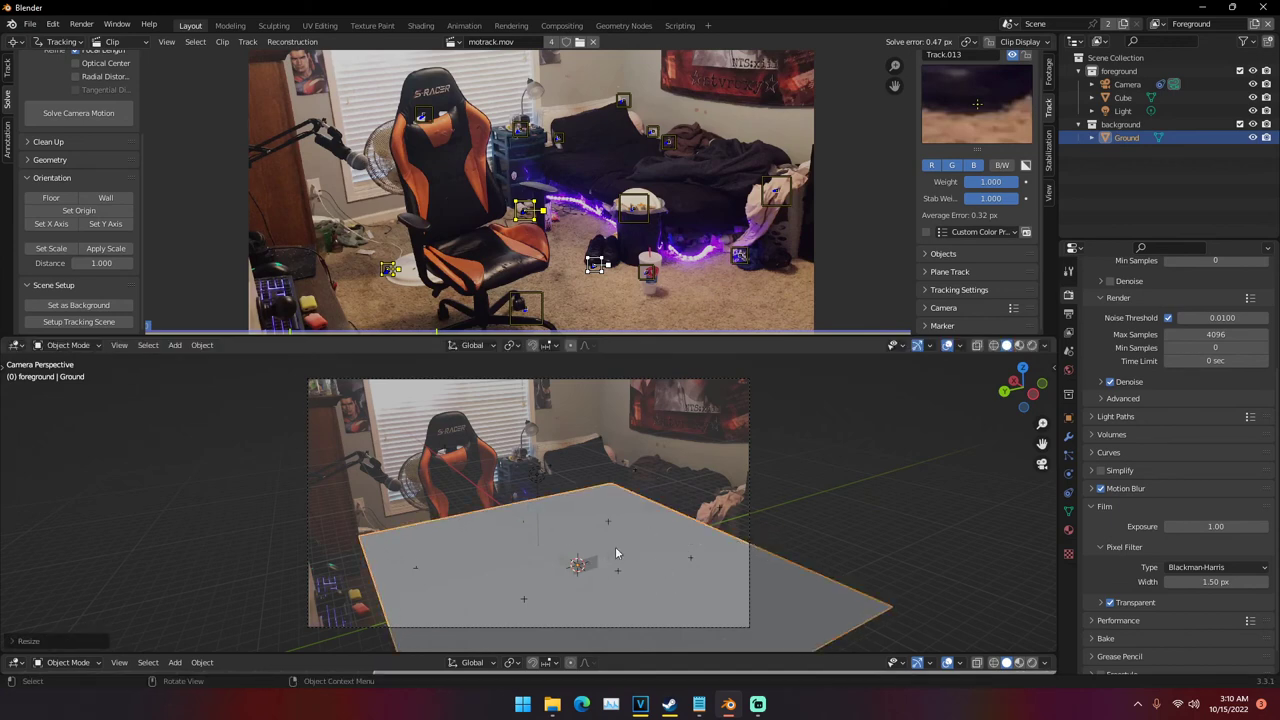
Check the ground plane's Shadow Catcher setting among its object visibility options
{"action": "scroll", "coordinate": [1075, 390], "scroll_direction": "up", "scroll_amount": 4}
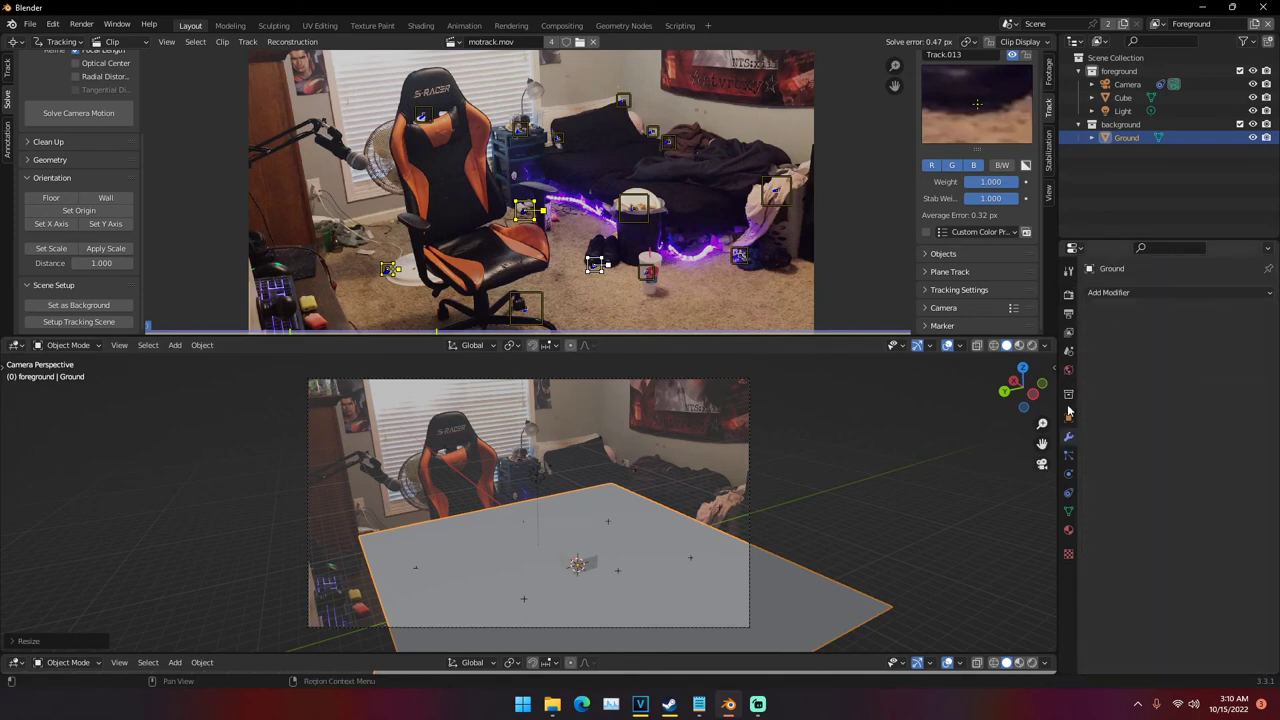
{"action": "left_click", "coordinate": [1068, 418]}
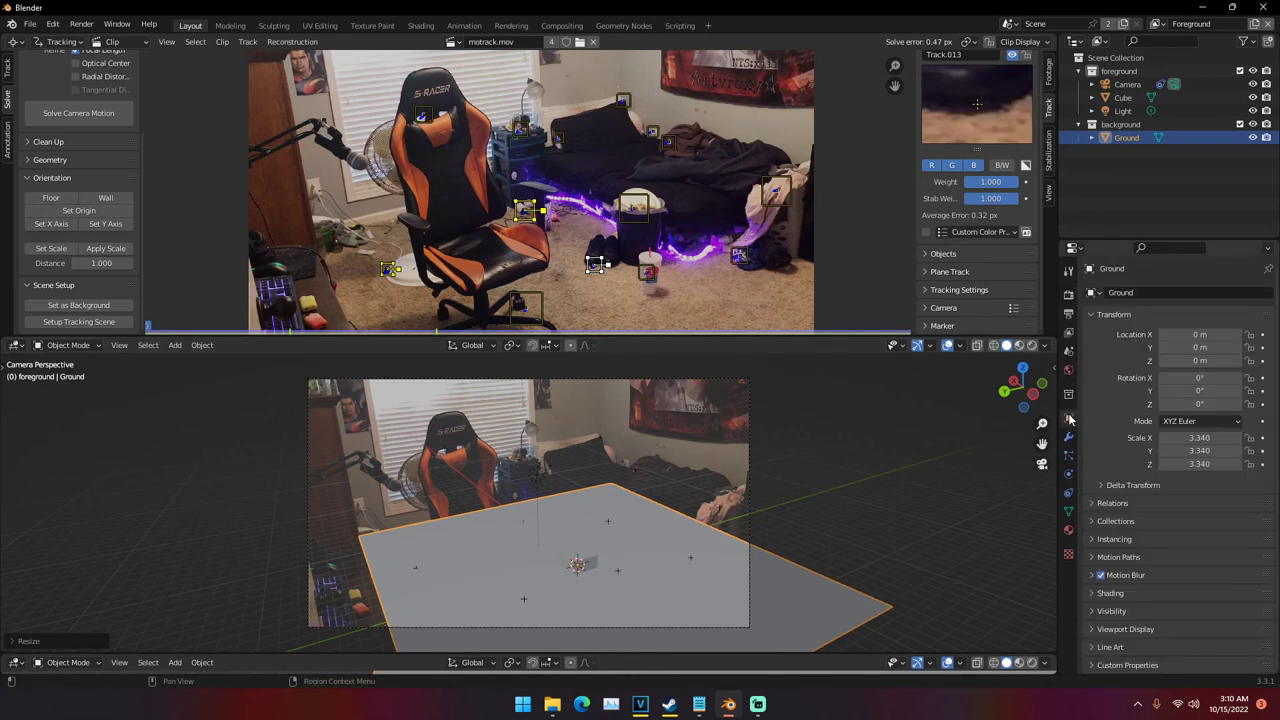
{"action": "left_click", "coordinate": [1100, 611]}
{"action": "scroll", "coordinate": [1102, 600], "scroll_direction": "down", "scroll_amount": 5}
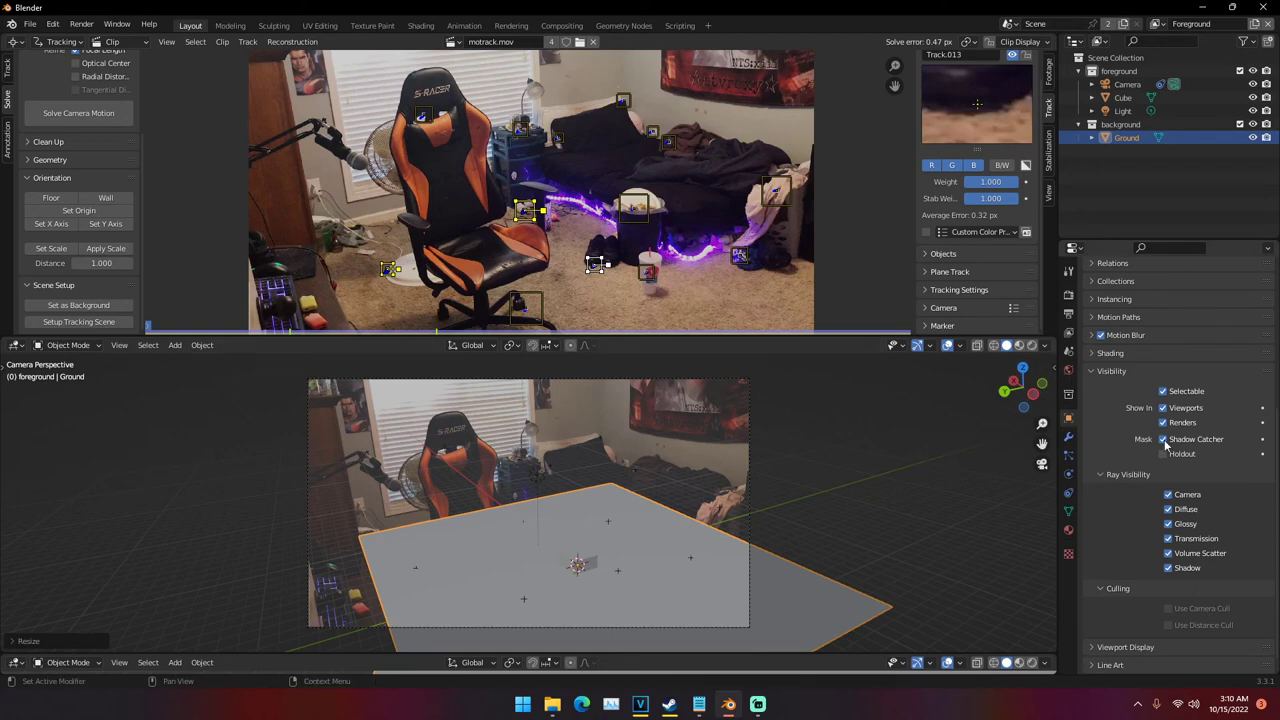
Preview the scene in rendered shading with nothing selected and examine how the cube sits on the floor
{"action": "key", "text": "z"}
{"action": "left_click", "coordinate": [706, 440]}
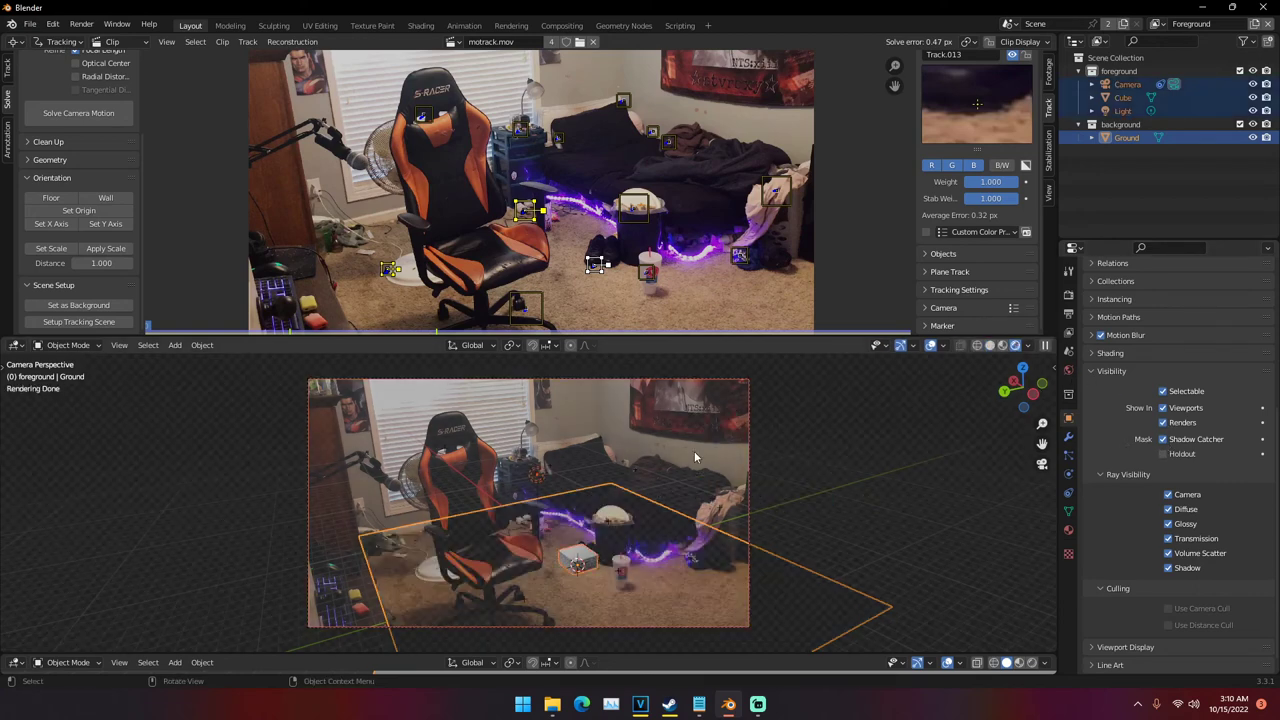
{"action": "left_click", "coordinate": [695, 457]}
{"action": "left_click", "coordinate": [665, 528]}
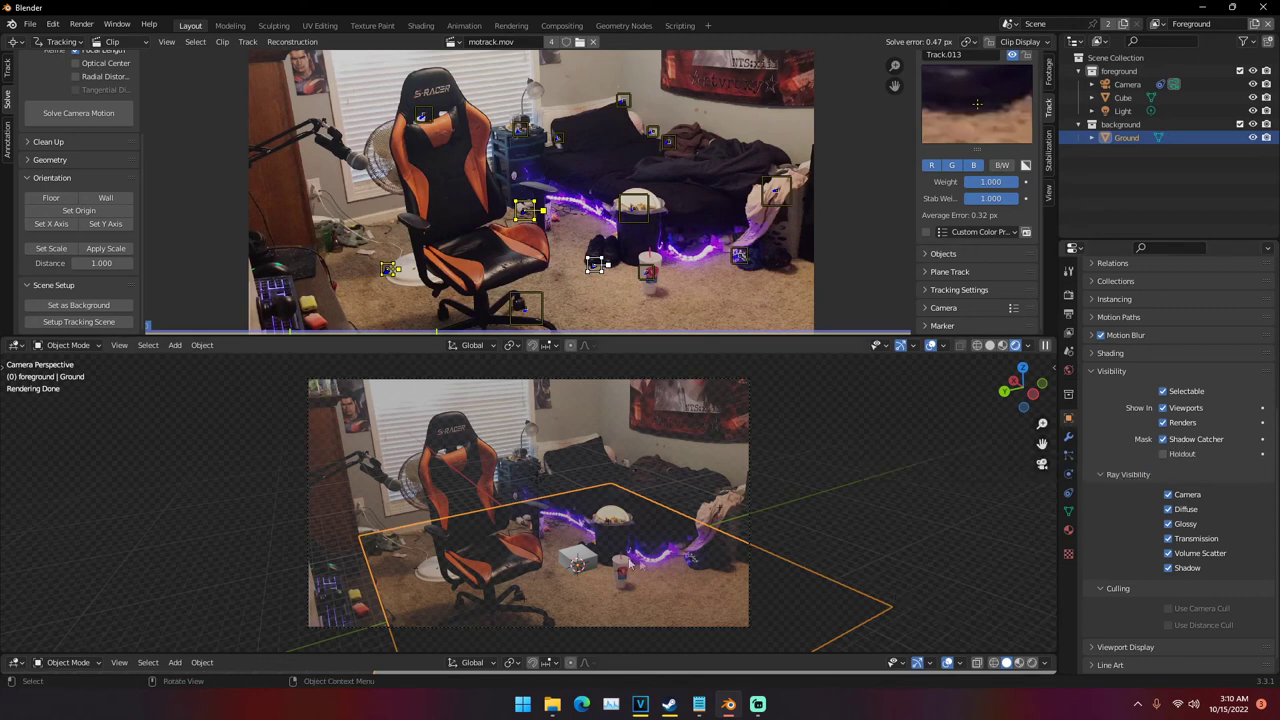
{"action": "left_click", "coordinate": [581, 562]}
{"action": "left_click", "coordinate": [805, 535]}
{"action": "scroll", "coordinate": [643, 606], "scroll_direction": "up", "scroll_amount": 3}
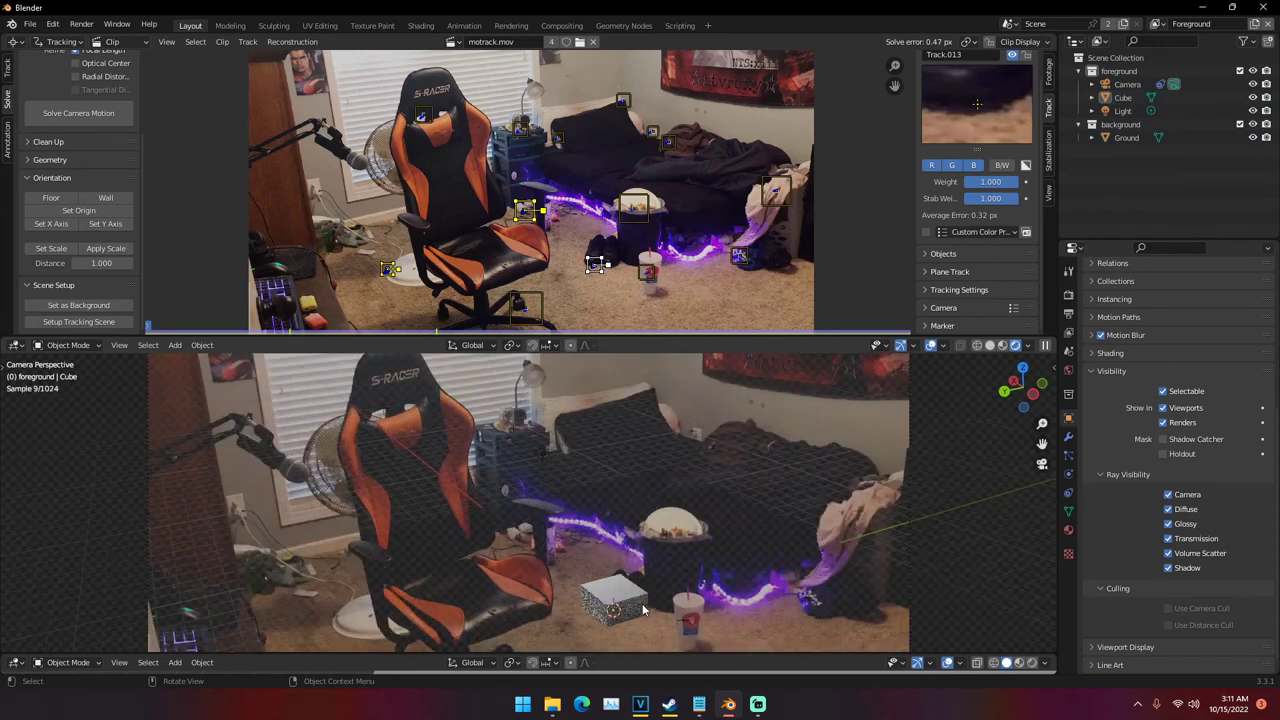
{"action": "middle_click_drag", "start_coordinate": [643, 606], "coordinate": [623, 463], "text": "shift"}
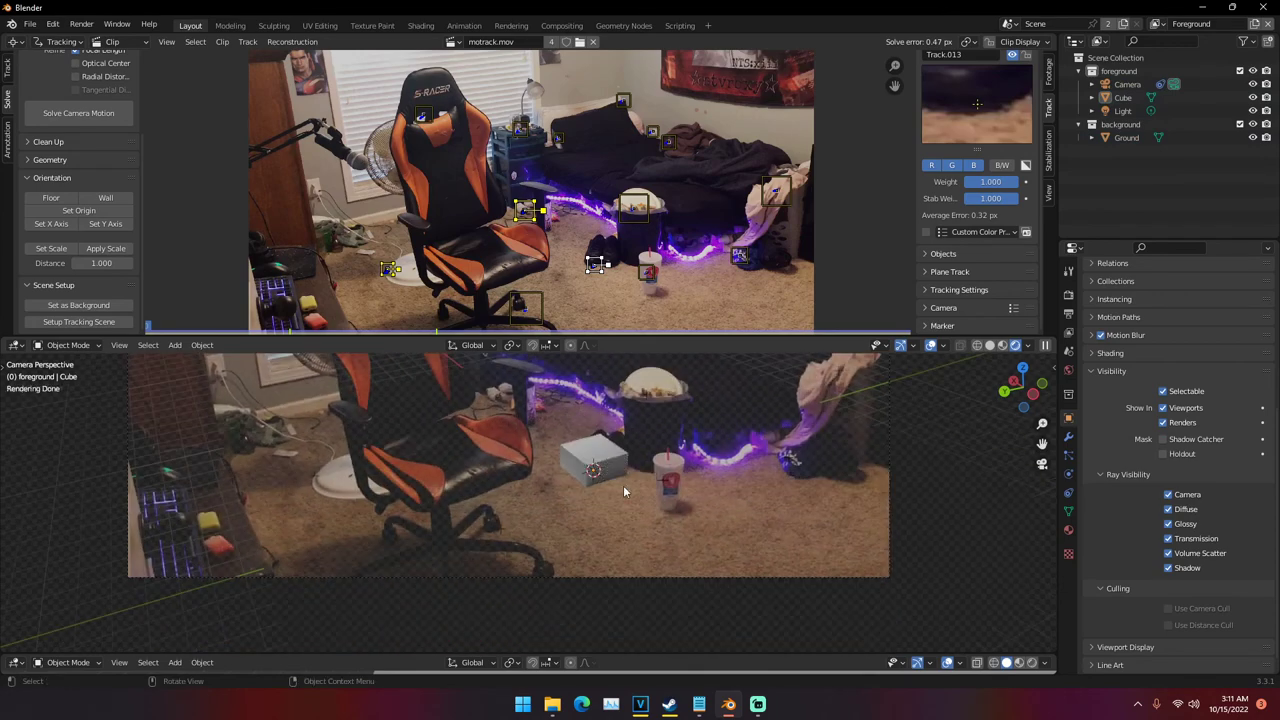
{"action": "scroll", "coordinate": [623, 491], "scroll_direction": "down", "scroll_amount": 5}
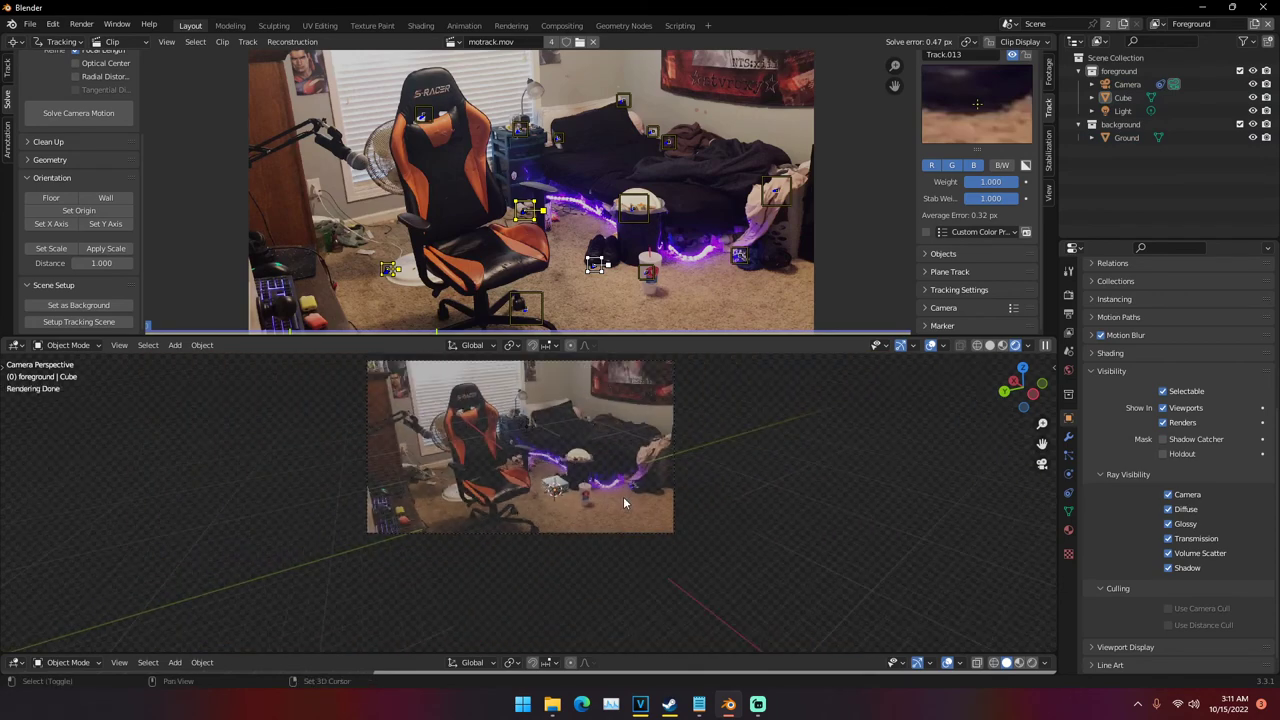
{"action": "scroll", "coordinate": [623, 496], "scroll_direction": "up", "scroll_amount": 5}
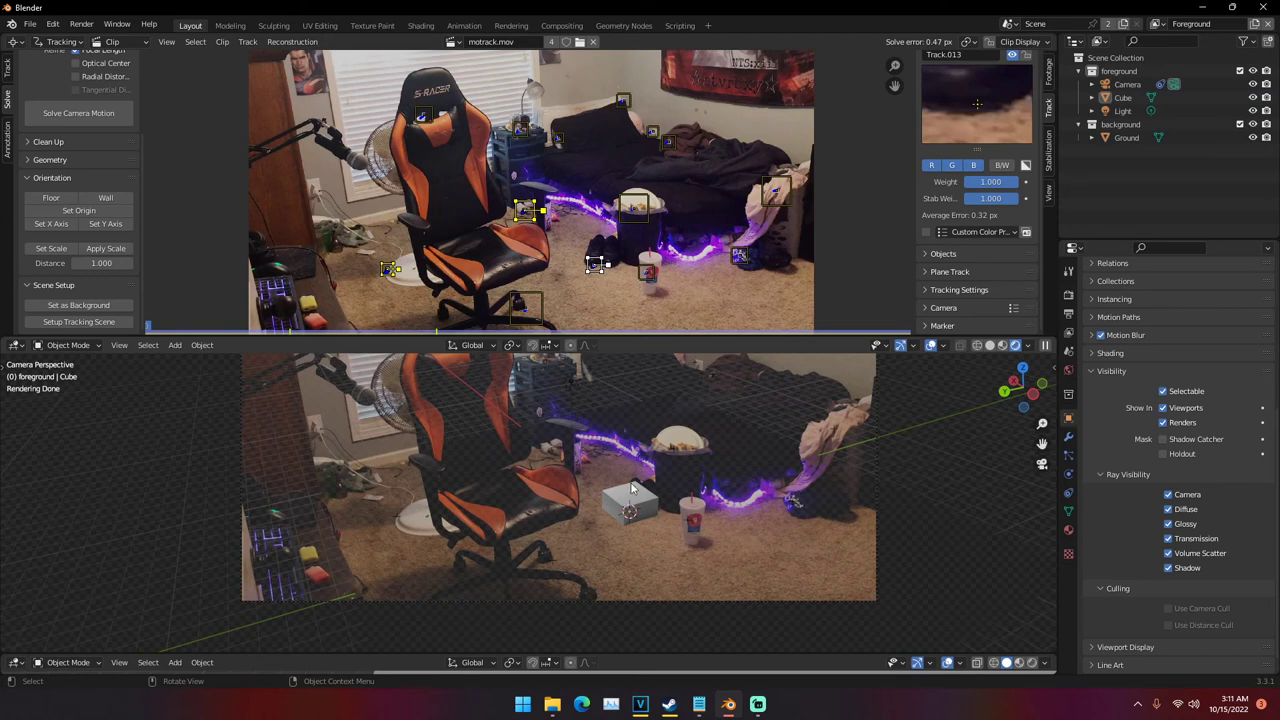
Move the cube beside the chair and adjust its height to rest on the ground plane, working in solid shading
{"action": "left_click", "coordinate": [632, 490]}
{"action": "key", "text": "g"}
{"action": "left_click", "coordinate": [619, 474]}
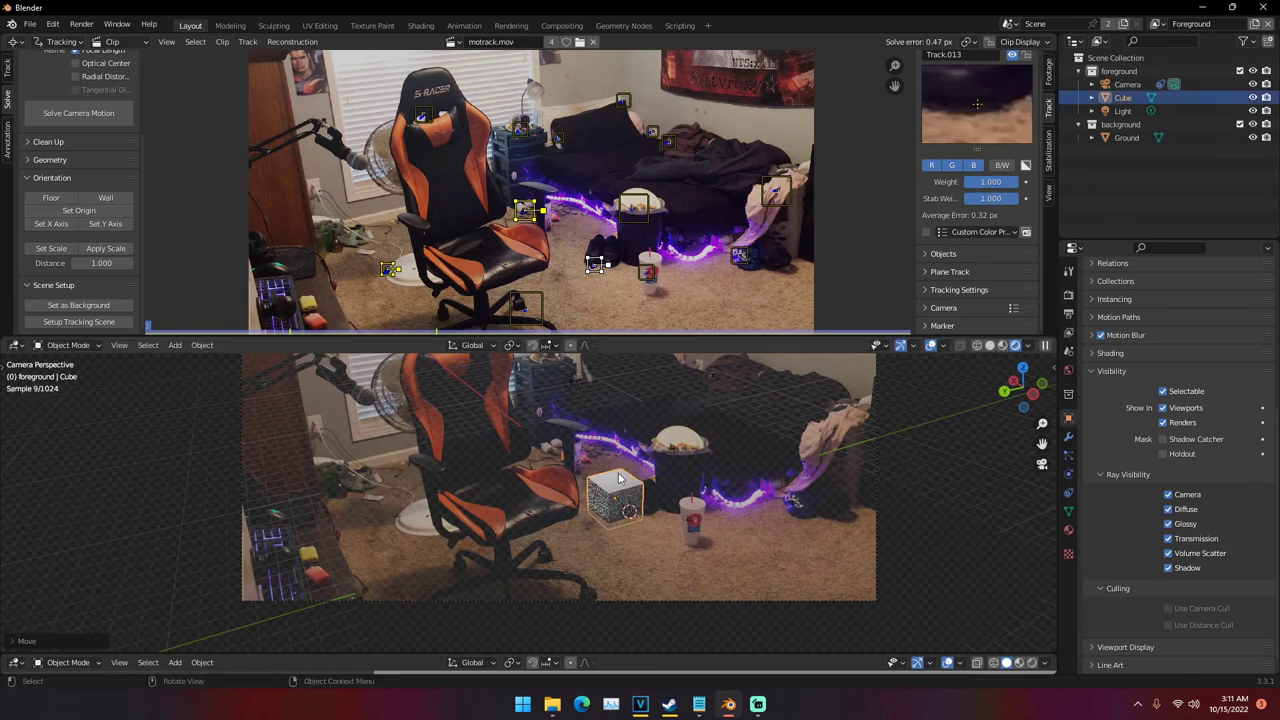
{"action": "key", "text": "z"}
{"action": "left_click", "coordinate": [721, 484]}
{"action": "middle_click_drag", "start_coordinate": [683, 496], "coordinate": [634, 452]}
{"action": "scroll", "coordinate": [669, 572], "scroll_direction": "up", "scroll_amount": 2}
{"action": "scroll", "coordinate": [640, 470], "scroll_direction": "up", "scroll_amount": 2}
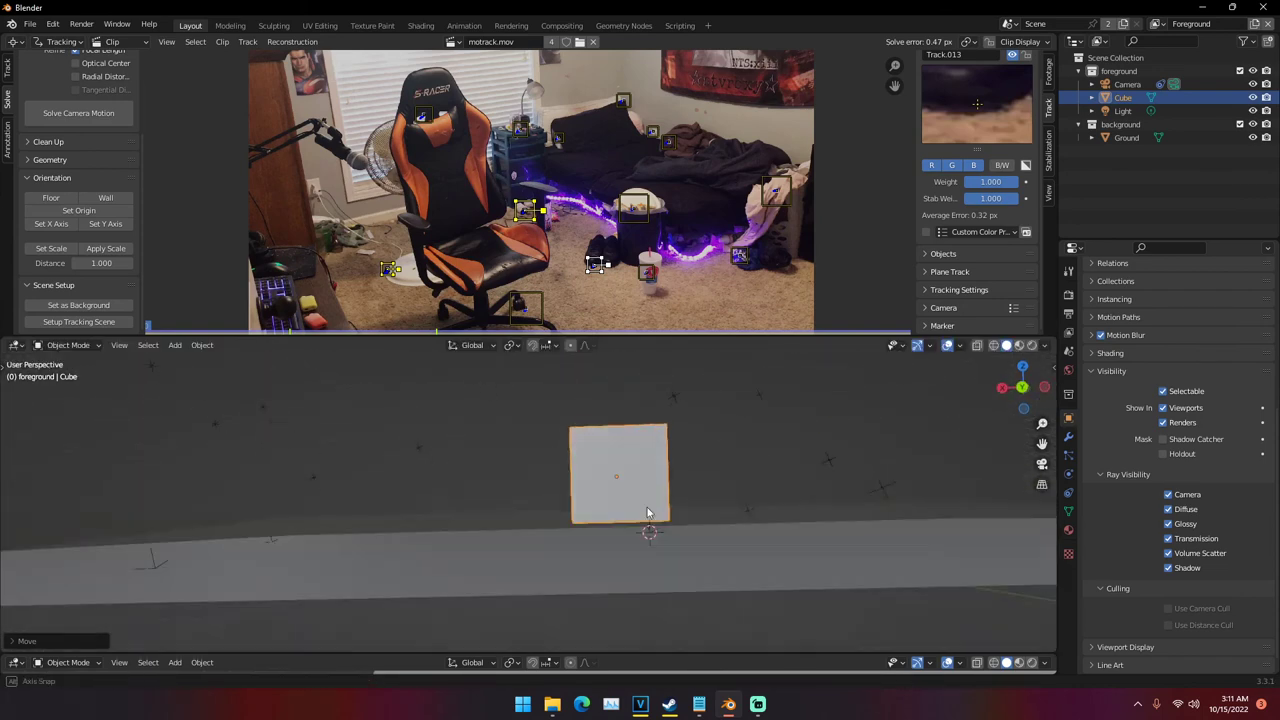
{"action": "key", "text": "g"}
{"action": "left_click", "coordinate": [646, 527]}
{"action": "middle_click_drag", "start_coordinate": [654, 523], "coordinate": [566, 542]}
{"action": "scroll", "coordinate": [589, 554], "scroll_direction": "down", "scroll_amount": 3}
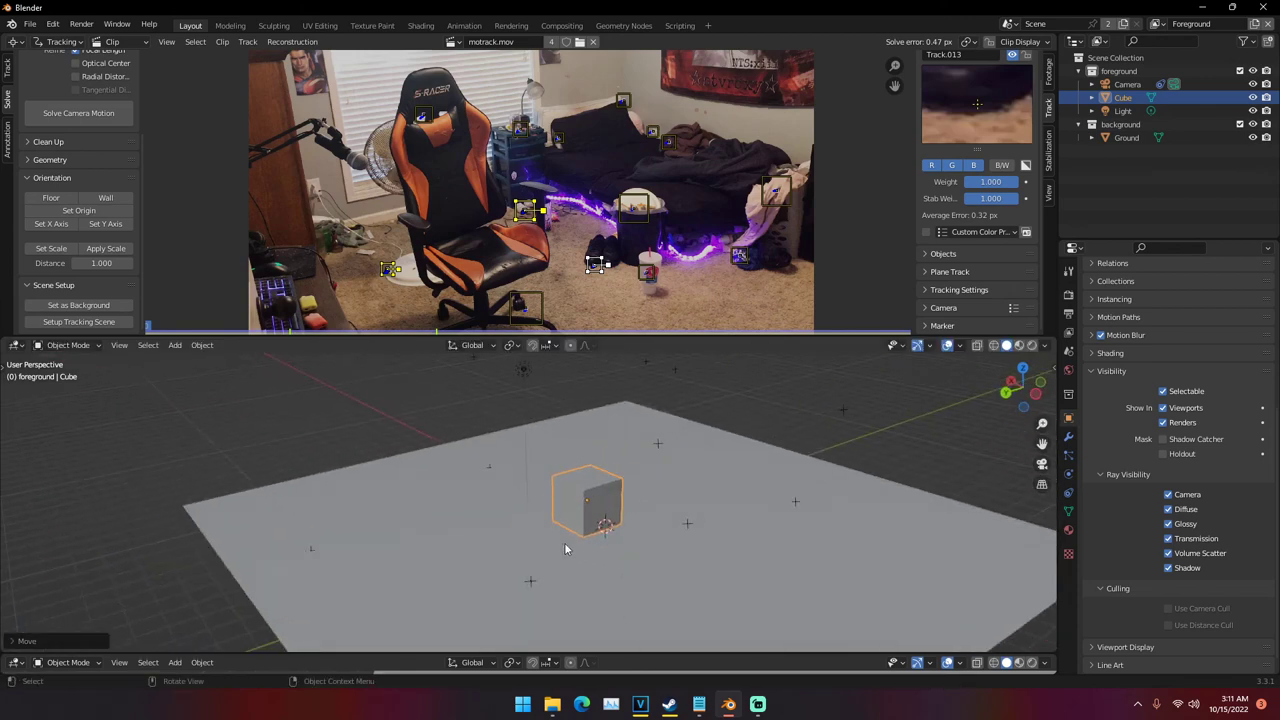
Delete the cube and add a cone mesh in its place
{"action": "key", "text": "Delete"}
{"action": "key", "text": "shift+a"}
{"action": "mouse_move", "coordinate": [552, 416]}
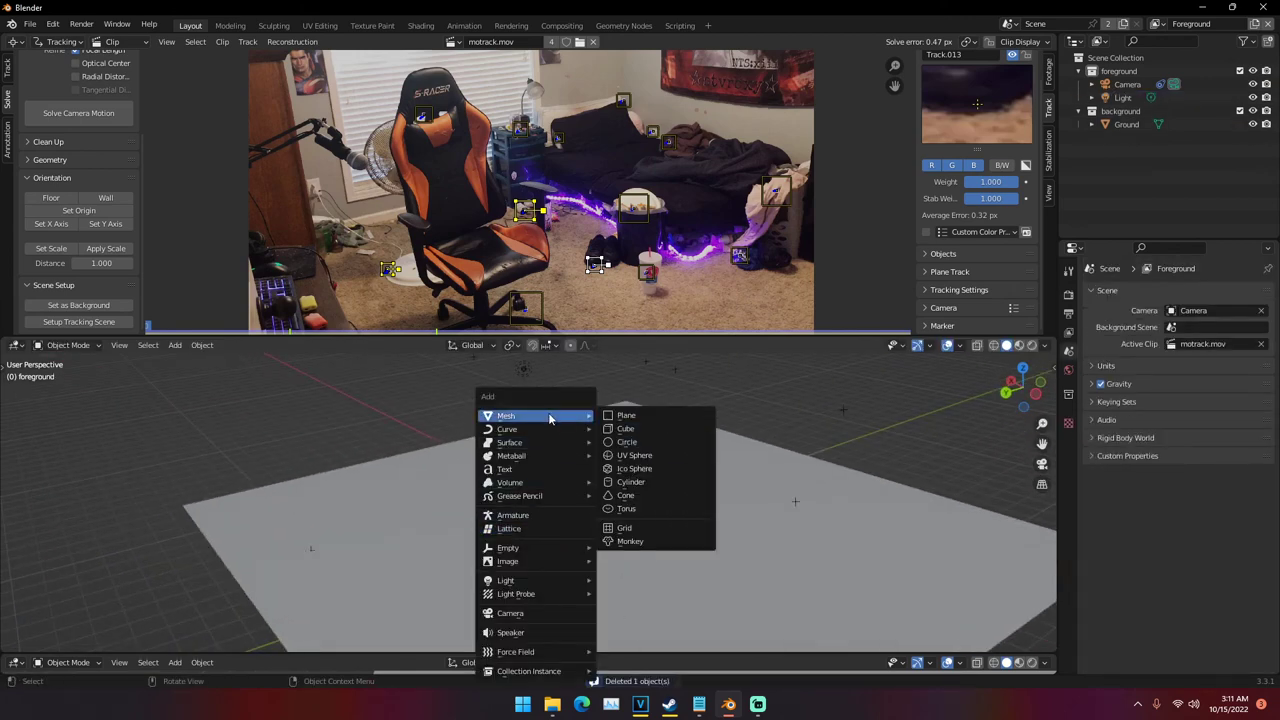
{"action": "left_click", "coordinate": [626, 495]}
Raise the cone along Z to about 1 m so its base meets the ground plane, and preview it rendered through the camera
{"action": "key", "text": "g"}
{"action": "key", "text": "z"}
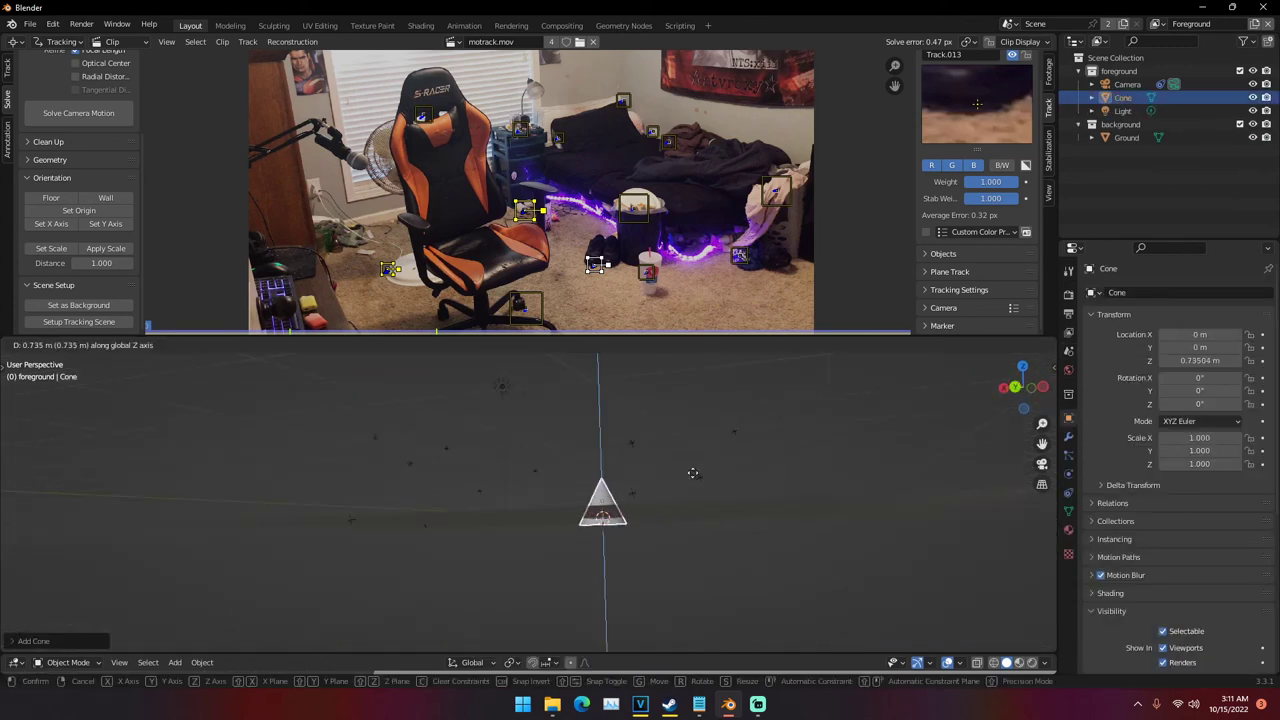
{"action": "left_click", "coordinate": [686, 482]}
{"action": "middle_click_drag", "start_coordinate": [686, 482], "coordinate": [629, 476]}
{"action": "scroll", "coordinate": [674, 549], "scroll_direction": "up", "scroll_amount": 3}
{"action": "scroll", "coordinate": [621, 501], "scroll_direction": "up", "scroll_amount": 3}
{"action": "key", "text": "g"}
{"action": "key", "text": "z"}
{"action": "left_click", "coordinate": [630, 460]}
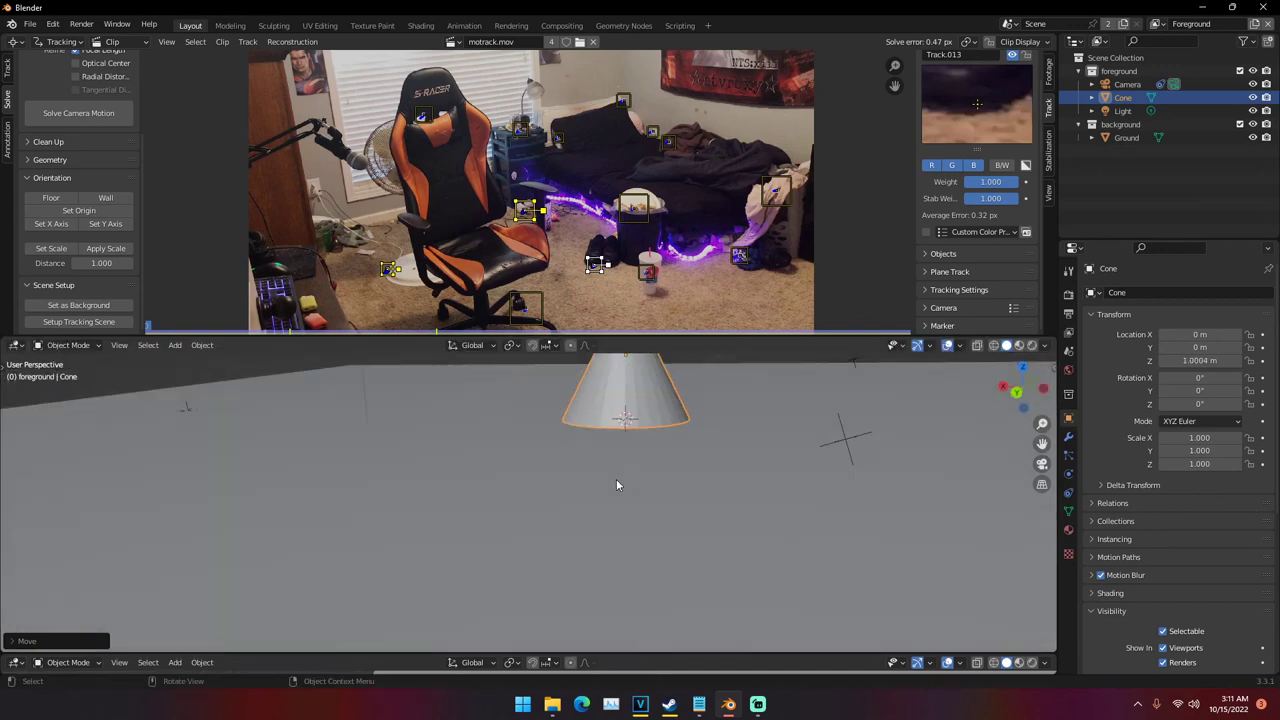
{"action": "key", "text": "KP_0"}
{"action": "key", "text": "z"}
{"action": "left_click", "coordinate": [689, 445]}
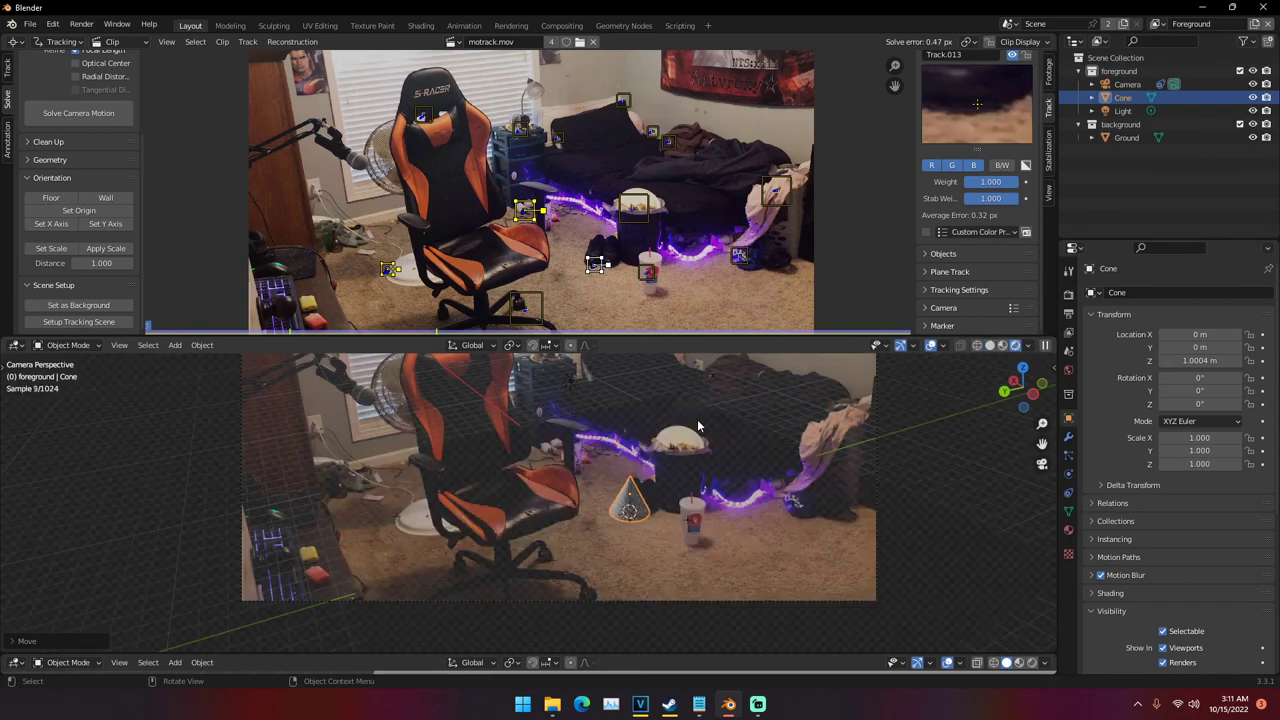
Move the cone along Y to about 0.69 m and check it in the rendered camera view
{"action": "left_click", "coordinate": [640, 502]}
{"action": "key", "text": "z"}
{"action": "left_click", "coordinate": [708, 501]}
{"action": "mouse_move", "coordinate": [740, 503]}
{"action": "middle_mouse_down"}
{"action": "mouse_move", "coordinate": [664, 483]}
{"action": "mouse_move", "coordinate": [636, 435]}
{"action": "middle_mouse_up"}
{"action": "key", "text": "g"}
{"action": "key", "text": "y"}
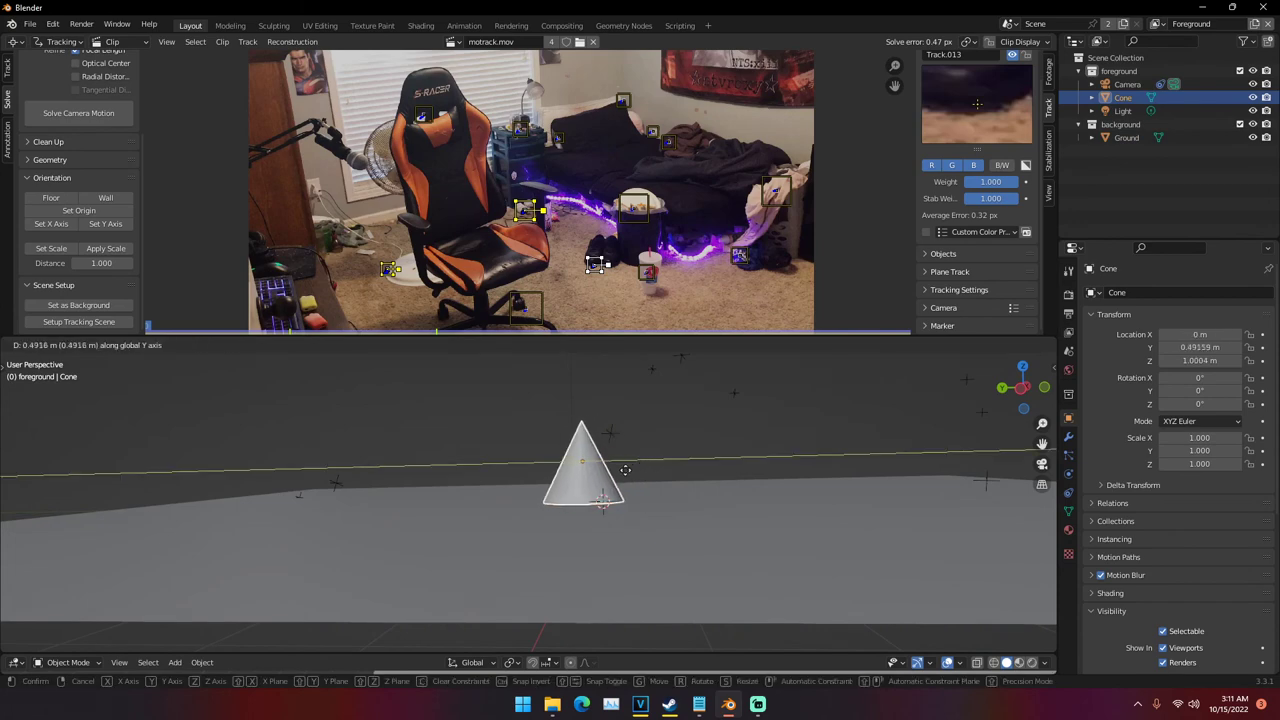
{"action": "left_click", "coordinate": [617, 478]}
{"action": "key", "text": "KP_0"}
{"action": "key", "text": "z"}
{"action": "left_click", "coordinate": [644, 364]}
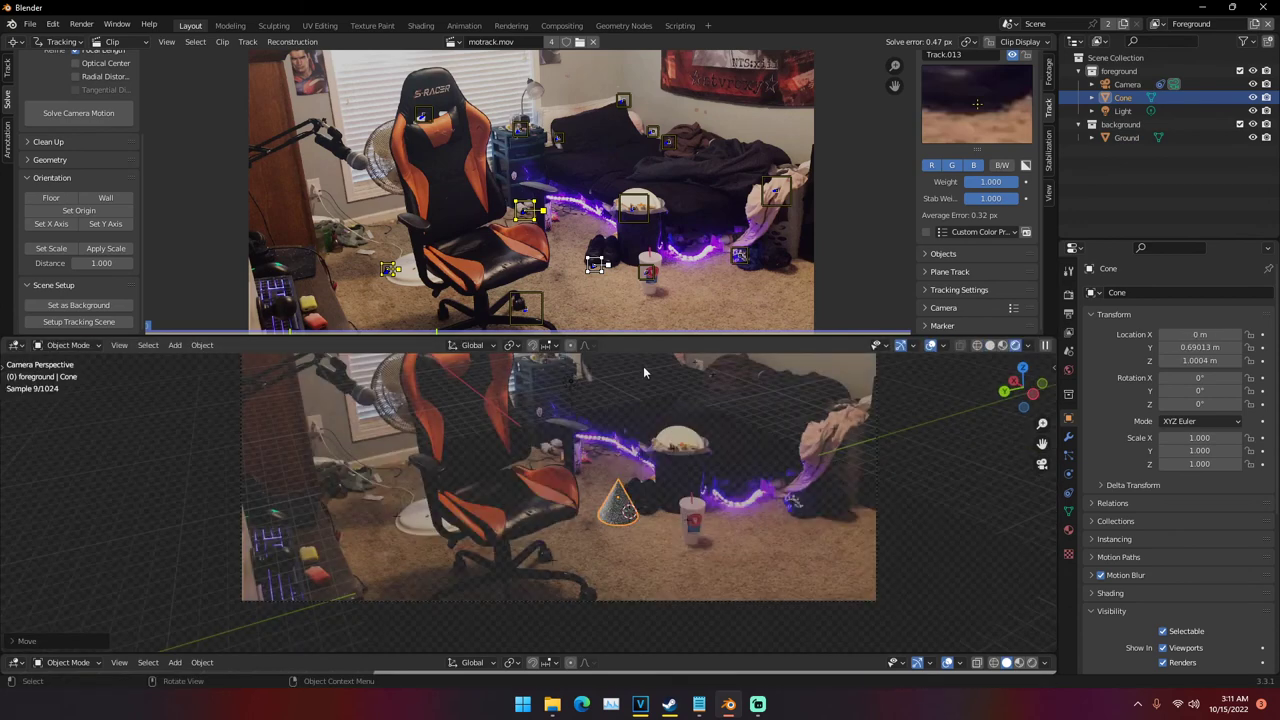
Shift the cone further along Y to about 1.02 m and preview it rendered with nothing selected
{"action": "key", "text": "z"}
{"action": "left_click", "coordinate": [721, 506]}
{"action": "key", "text": "KP_0"}
{"action": "key", "text": "g"}
{"action": "key", "text": "y"}
{"action": "left_click", "coordinate": [632, 516]}
{"action": "key", "text": "KP_0"}
{"action": "key", "text": "z"}
{"action": "left_click", "coordinate": [636, 437]}
{"action": "key", "text": "a"}
{"action": "key", "text": "alt+a"}
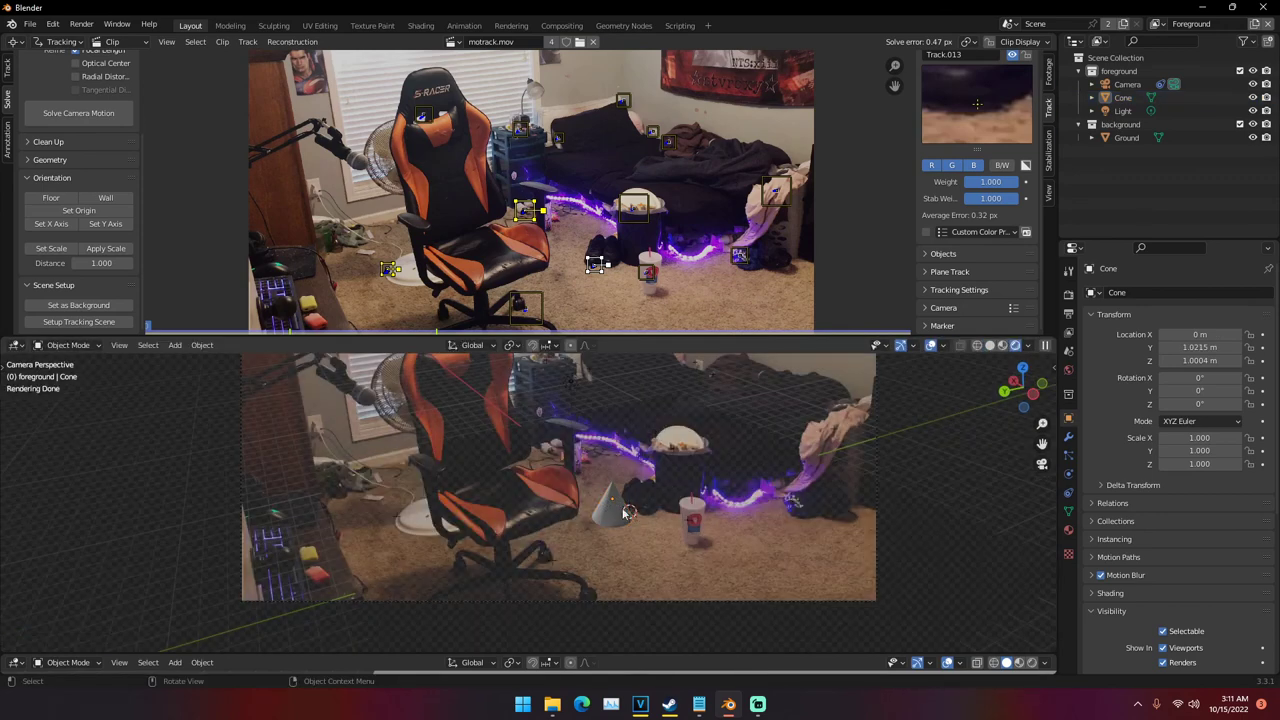
Move the cone along Y to about 1.46 m, clear of the shoes, and view it rendered through the camera
{"action": "key", "text": "z"}
{"action": "left_click", "coordinate": [740, 486]}
{"action": "key", "text": "KP_0"}
{"action": "left_click", "coordinate": [562, 606]}
{"action": "key", "text": "g"}
{"action": "key", "text": "y"}
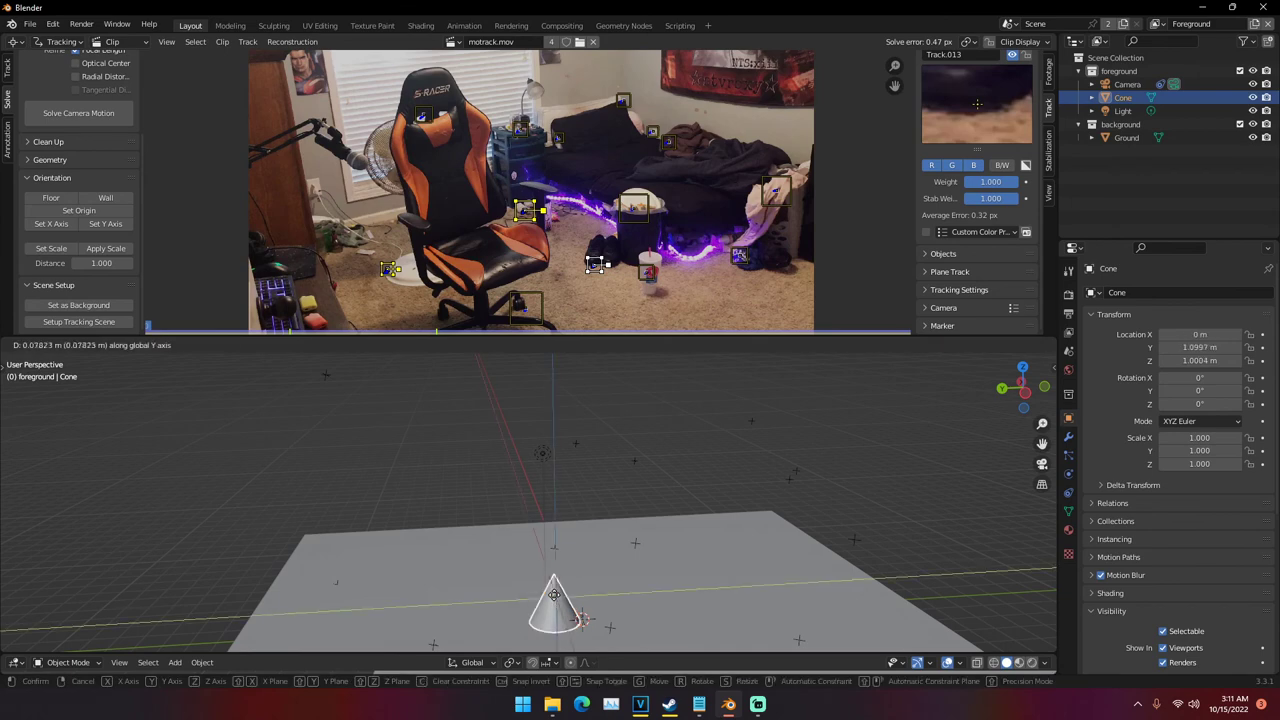
{"action": "left_click", "coordinate": [556, 600]}
{"action": "key", "text": "KP_0"}
{"action": "key", "text": "z"}
{"action": "left_click", "coordinate": [634, 594]}
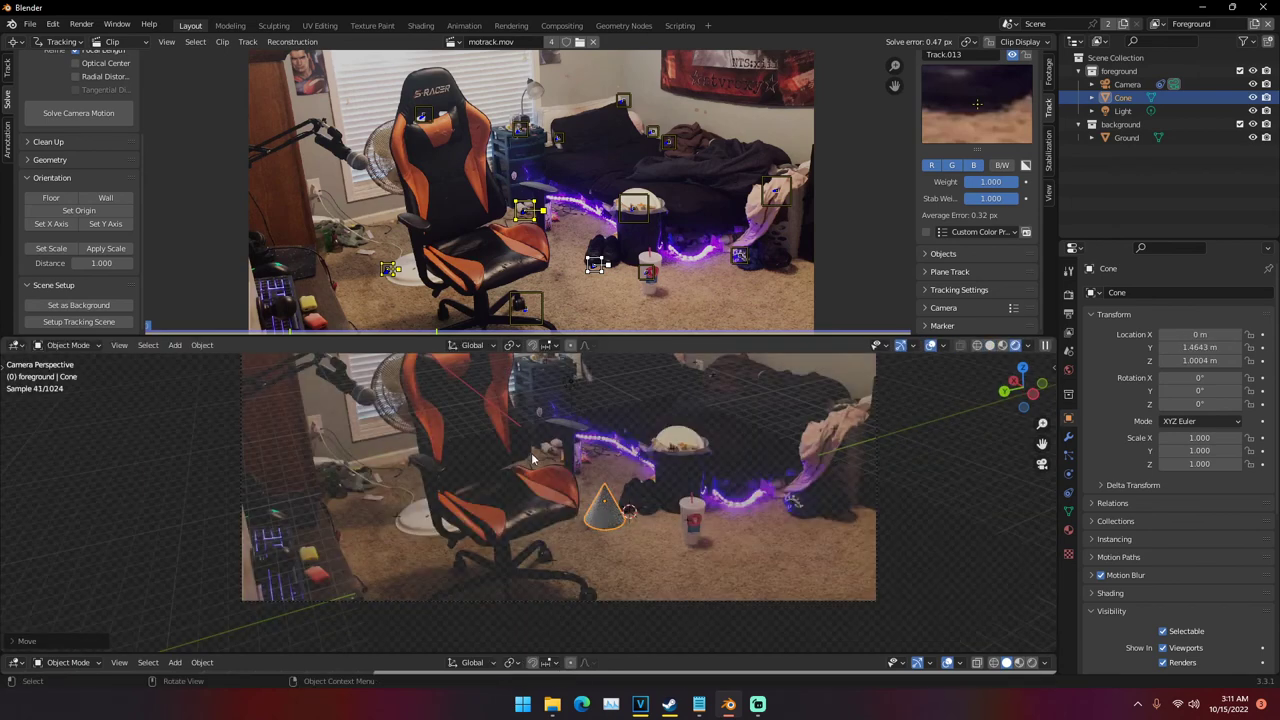
Play the animation in the rendered camera view to check the cone's tracking, and stop in solid shading
{"action": "key", "text": "space"}
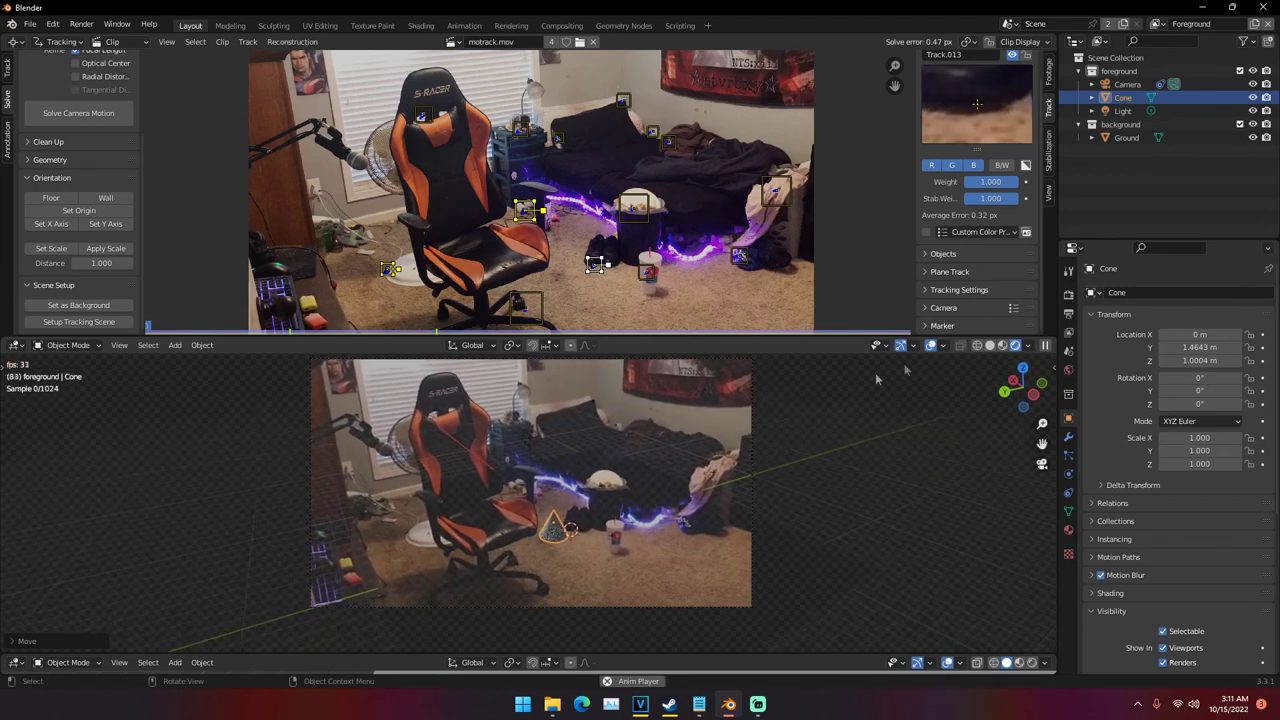
{"action": "left_click", "coordinate": [931, 345]}
{"action": "left_click", "coordinate": [930, 345]}
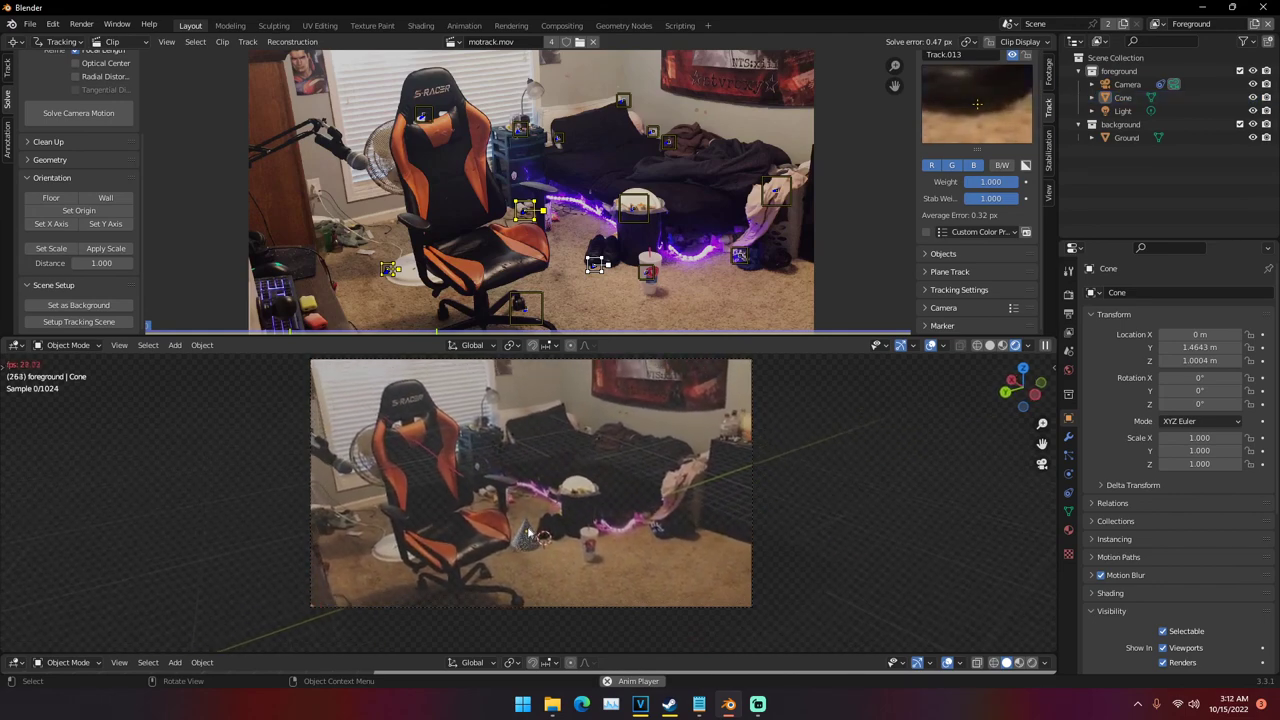
{"action": "key", "text": "z"}
{"action": "left_click", "coordinate": [657, 540]}
{"action": "key", "text": "space"}
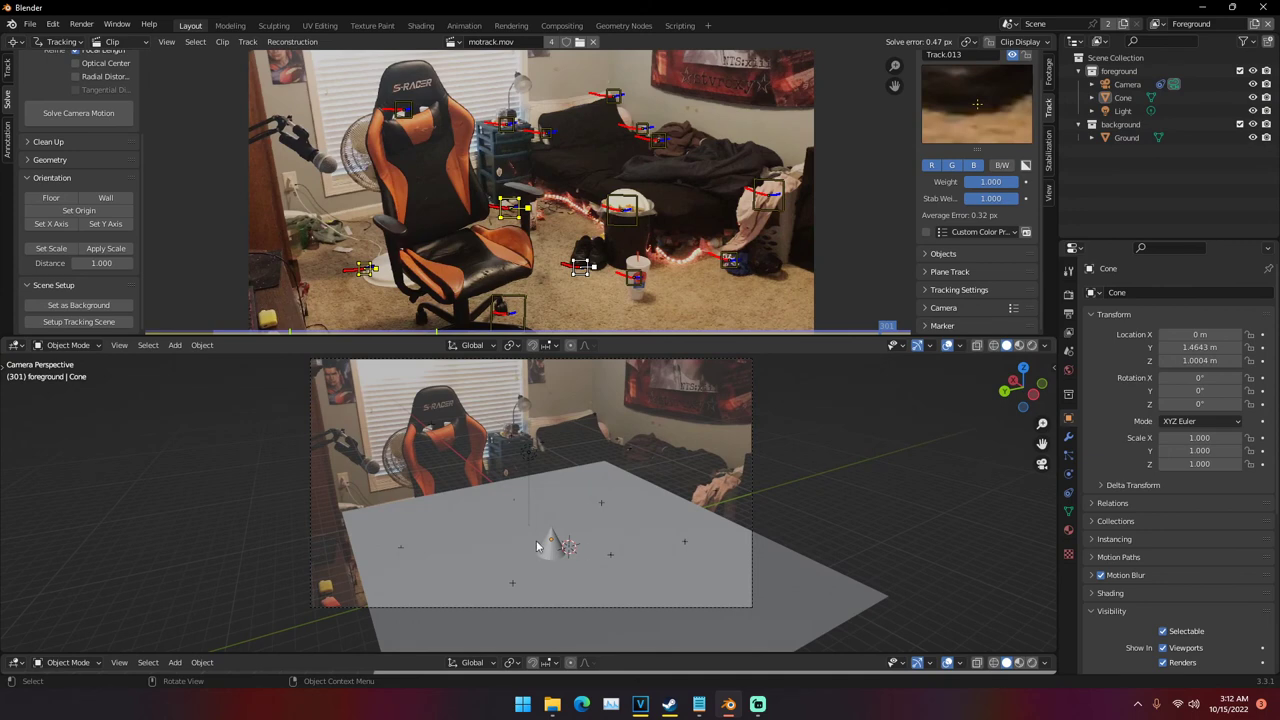
Duplicate the cone and place the copy away from the original across the ground plane
{"action": "left_click", "coordinate": [545, 546]}
{"action": "middle_click_drag", "start_coordinate": [545, 546], "coordinate": [469, 531]}
{"action": "key", "text": "shift+d"}
{"action": "left_click", "coordinate": [654, 491]}
Rotate the copied cone freely onto its side and scale it to about 0.689
{"action": "middle_click_drag", "start_coordinate": [654, 491], "coordinate": [646, 398]}
{"action": "key", "text": "r"}
{"action": "key", "text": "r"}
{"action": "left_click", "coordinate": [664, 498]}
{"action": "key", "text": "s"}
{"action": "left_click", "coordinate": [626, 479]}
{"action": "middle_click_drag", "start_coordinate": [626, 479], "coordinate": [724, 500]}
{"action": "key", "text": "r"}
{"action": "key", "text": "r"}
{"action": "left_click", "coordinate": [648, 516]}
Lower the tipped cone onto the ground plane at about Z 0.26 m and return to the camera view
{"action": "middle_click_drag", "start_coordinate": [648, 516], "coordinate": [600, 451]}
{"action": "key", "text": "g"}
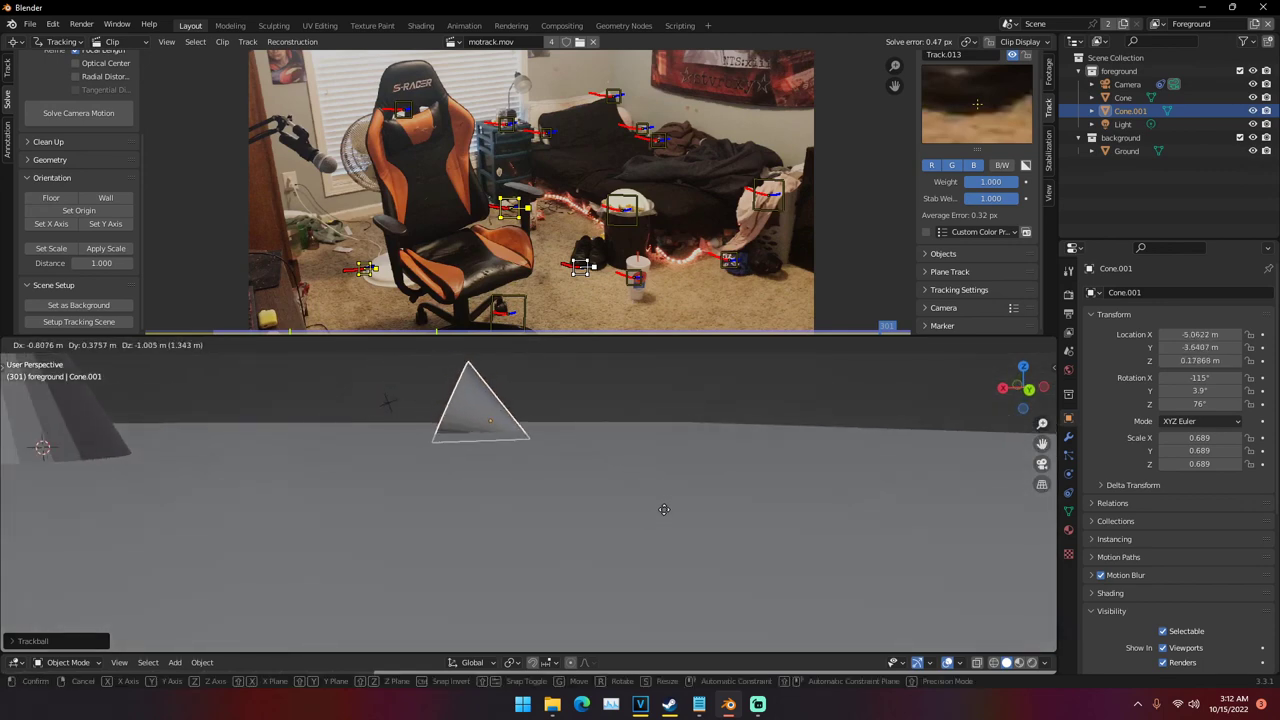
{"action": "left_click", "coordinate": [648, 510]}
{"action": "key", "text": "KP_0"}
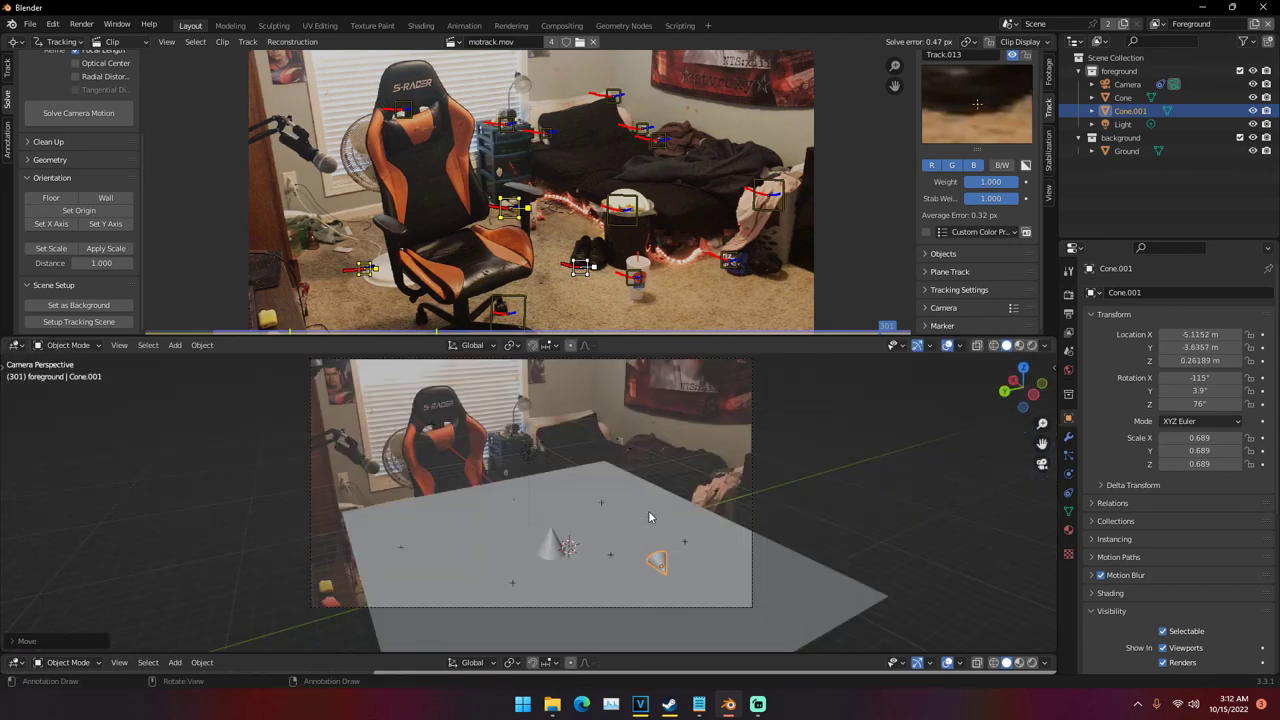
Move the tipped cone along X to about -6.56 m and scale it to about 0.588
{"action": "scroll", "coordinate": [668, 522], "scroll_direction": "up", "scroll_amount": 4}
{"action": "middle_click_drag", "start_coordinate": [672, 562], "coordinate": [579, 434], "text": "shift"}
{"action": "middle_click_drag", "start_coordinate": [726, 498], "coordinate": [929, 566]}
{"action": "key", "text": "g"}
{"action": "key", "text": "x"}
{"action": "left_click", "coordinate": [762, 499]}
{"action": "key", "text": "s"}
{"action": "left_click", "coordinate": [749, 498]}
Duplicate the tipped cone in place and rotate the copy 90° around Z
{"action": "middle_click_drag", "start_coordinate": [749, 498], "coordinate": [740, 491]}
{"action": "key", "text": "shift+d"}
{"action": "right_click", "coordinate": [740, 492]}
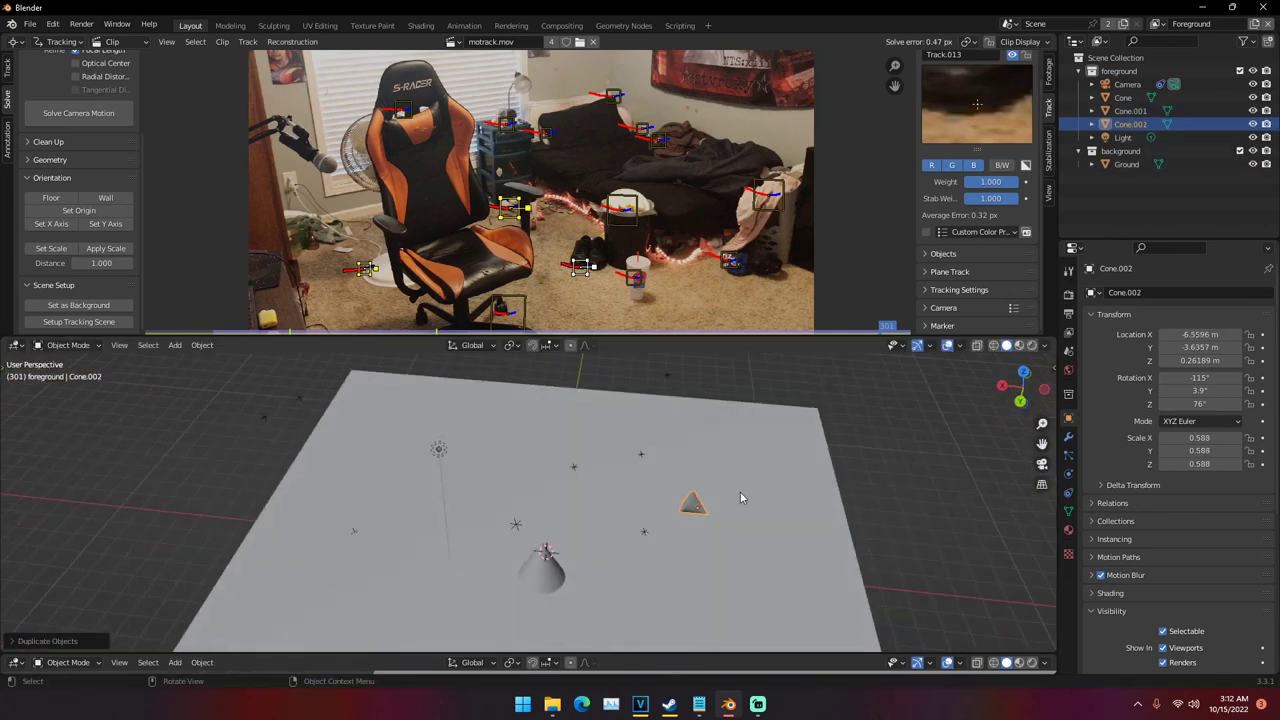
{"action": "type", "text": "rz90"}
{"action": "key", "text": "Return"}
Scale the newest cone to about 0.372 and set it on the ground beside the tipped one, about Y -2.90 m and Z 0.12 m
{"action": "middle_click_drag", "start_coordinate": [833, 458], "coordinate": [794, 422]}
{"action": "key", "text": "s"}
{"action": "left_click", "coordinate": [769, 546]}
{"action": "key", "text": "g"}
{"action": "key", "text": "y"}
{"action": "left_click", "coordinate": [742, 551]}
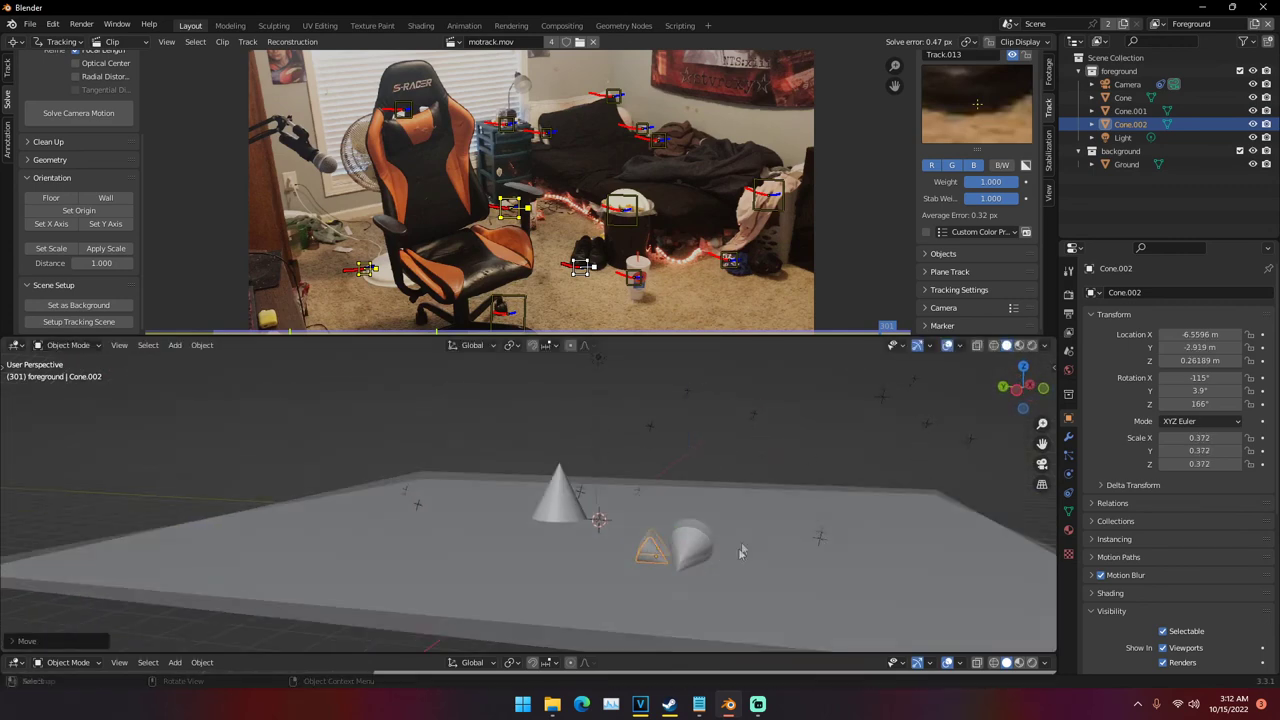
{"action": "middle_click_drag", "start_coordinate": [741, 552], "coordinate": [751, 537]}
{"action": "key", "text": "g"}
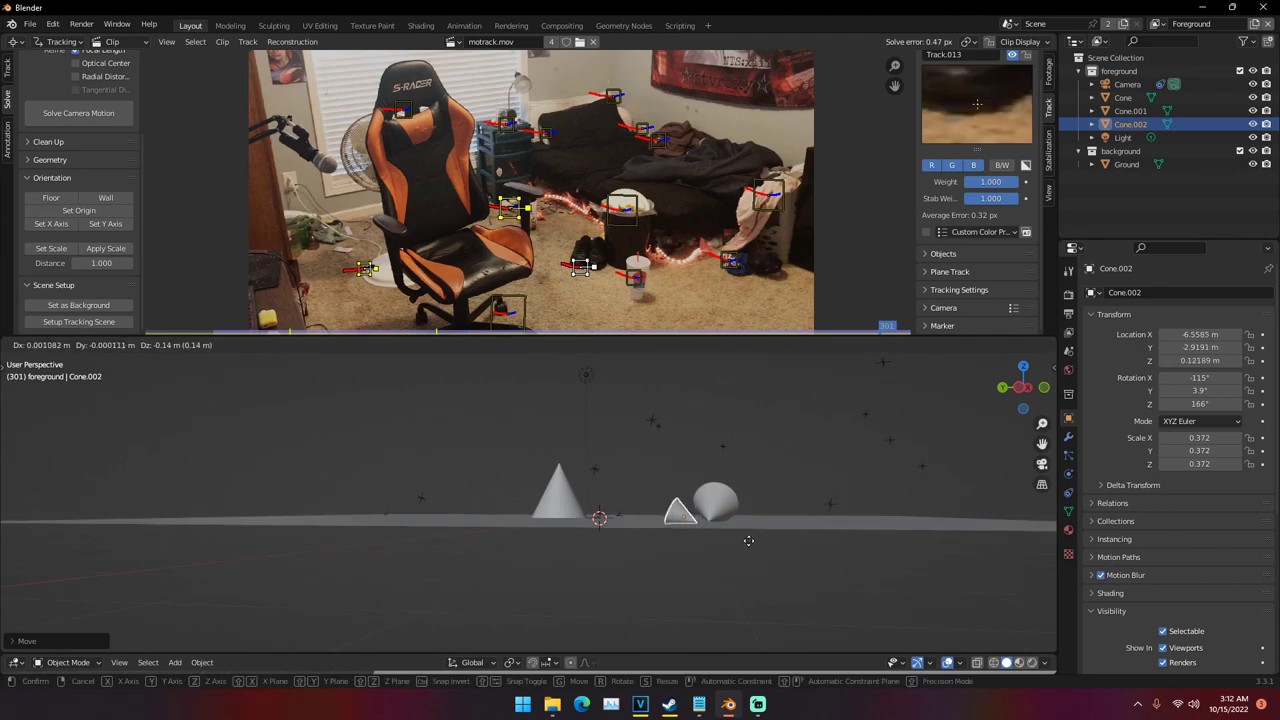
{"action": "left_click", "coordinate": [749, 545]}
Play the animation in the rendered camera view to check that all three cones stay fixed to the floor
{"action": "key", "text": "KP_0"}
{"action": "key", "text": "z"}
{"action": "left_click", "coordinate": [764, 452]}
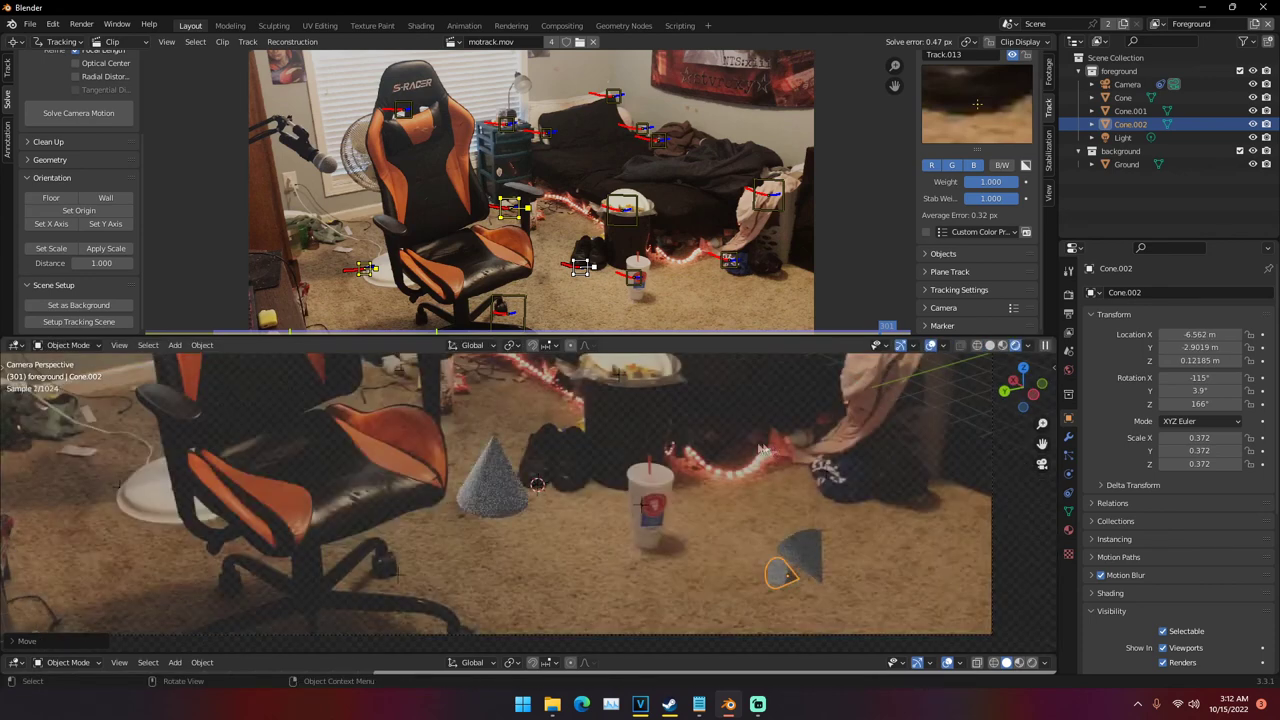
{"action": "scroll", "coordinate": [764, 449], "scroll_direction": "down", "scroll_amount": 4}
{"action": "key", "text": "a"}
{"action": "key", "text": "a"}
{"action": "middle_click_drag", "start_coordinate": [646, 482], "coordinate": [718, 528], "text": "shift"}
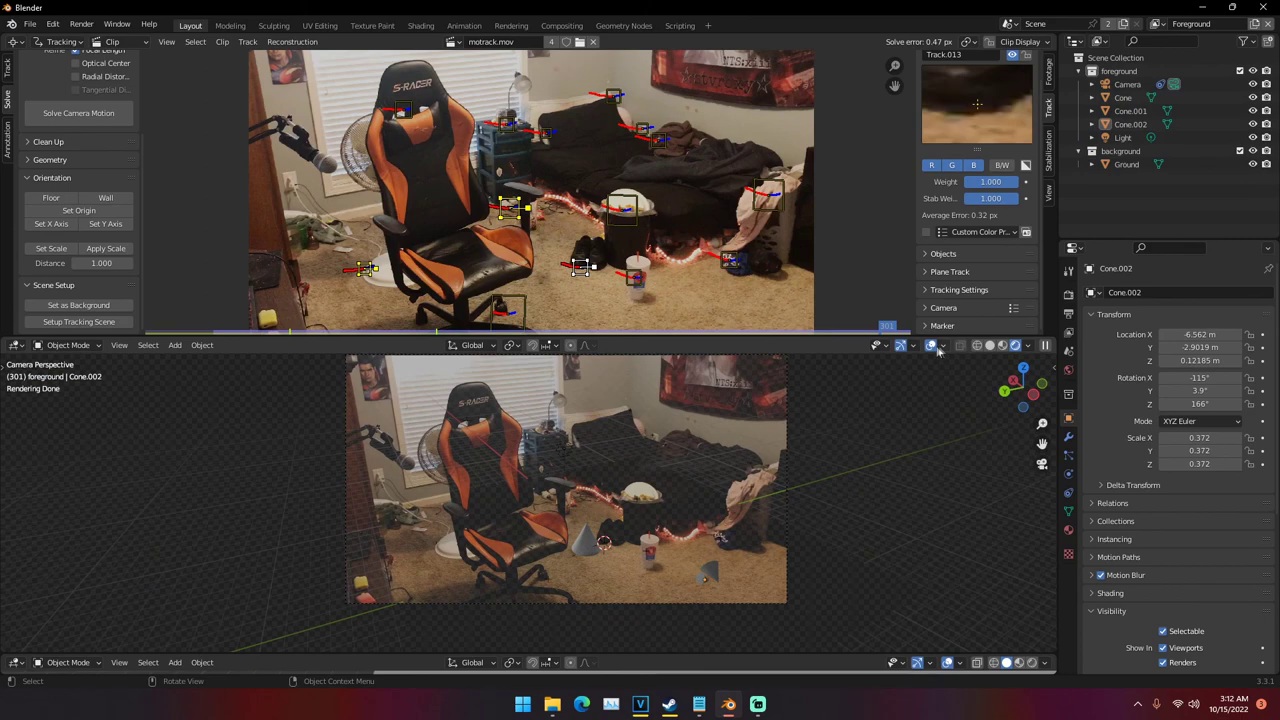
{"action": "left_click", "coordinate": [931, 345]}
{"action": "left_click", "coordinate": [931, 345]}
{"action": "key", "text": "space"}
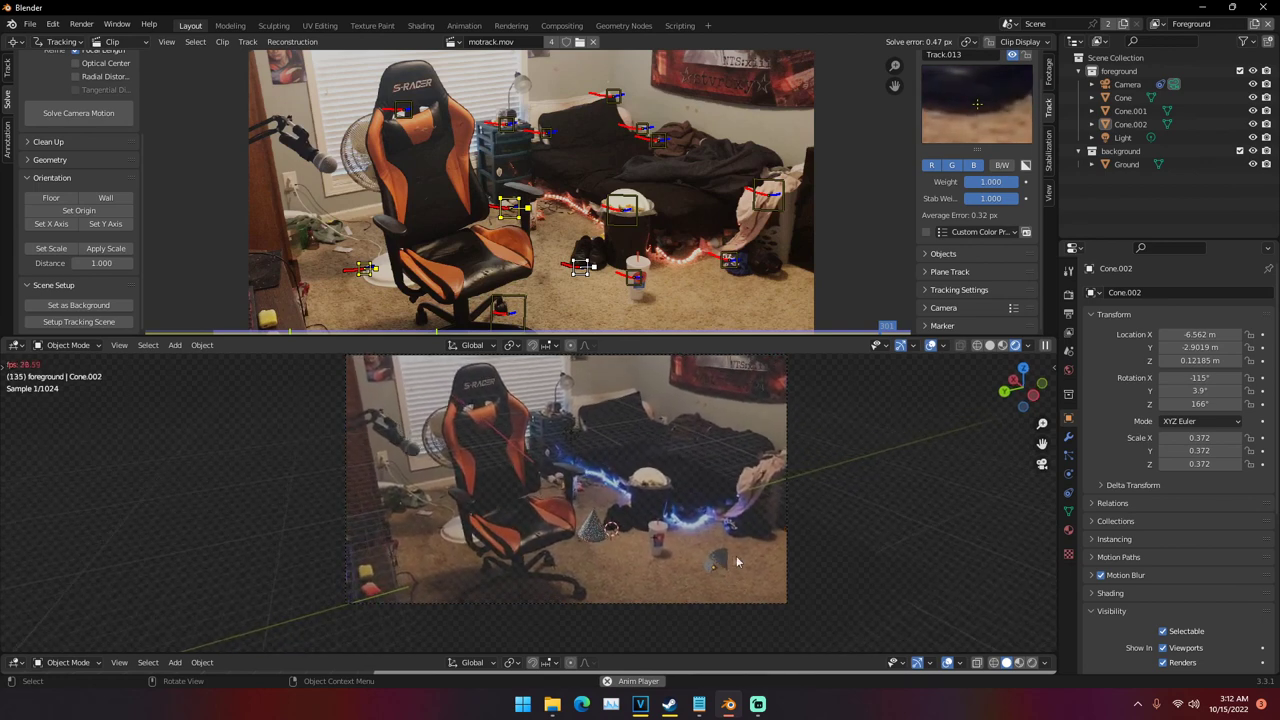
Stop the playback and tint the point light a warm pale orange
{"action": "key", "text": "space"}
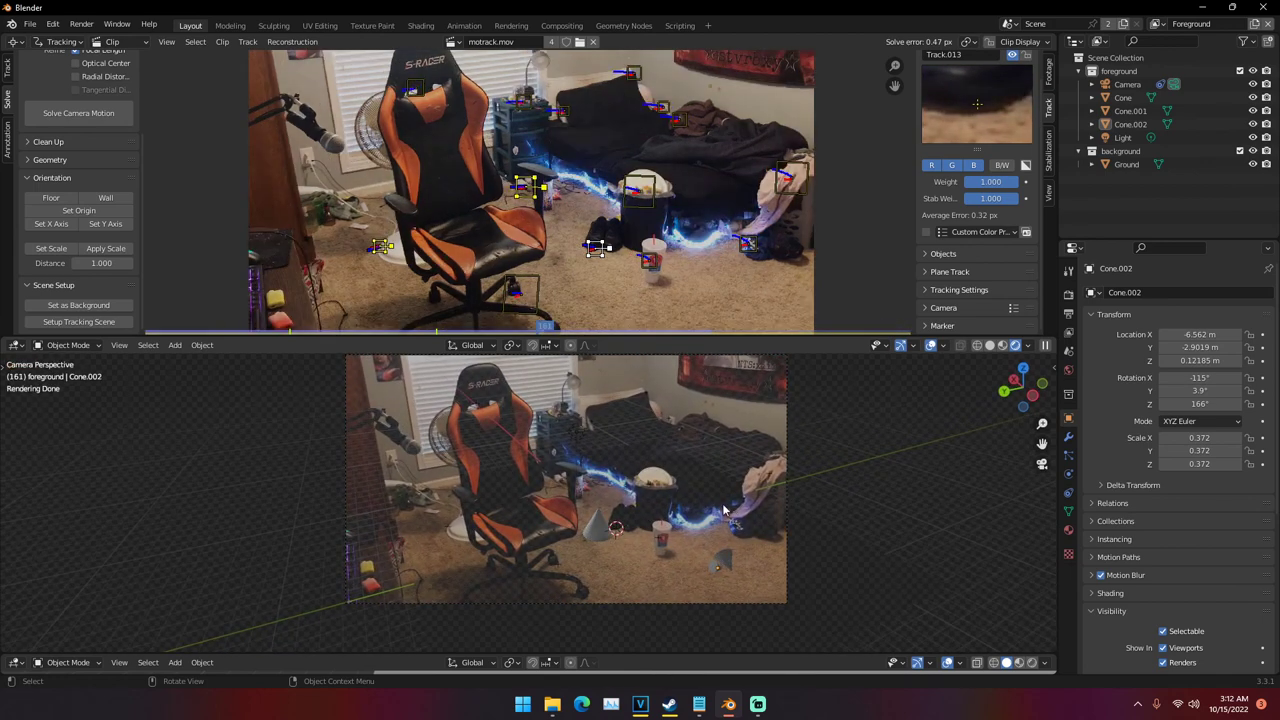
{"action": "left_click", "coordinate": [1123, 137]}
{"action": "left_click", "coordinate": [1068, 472]}
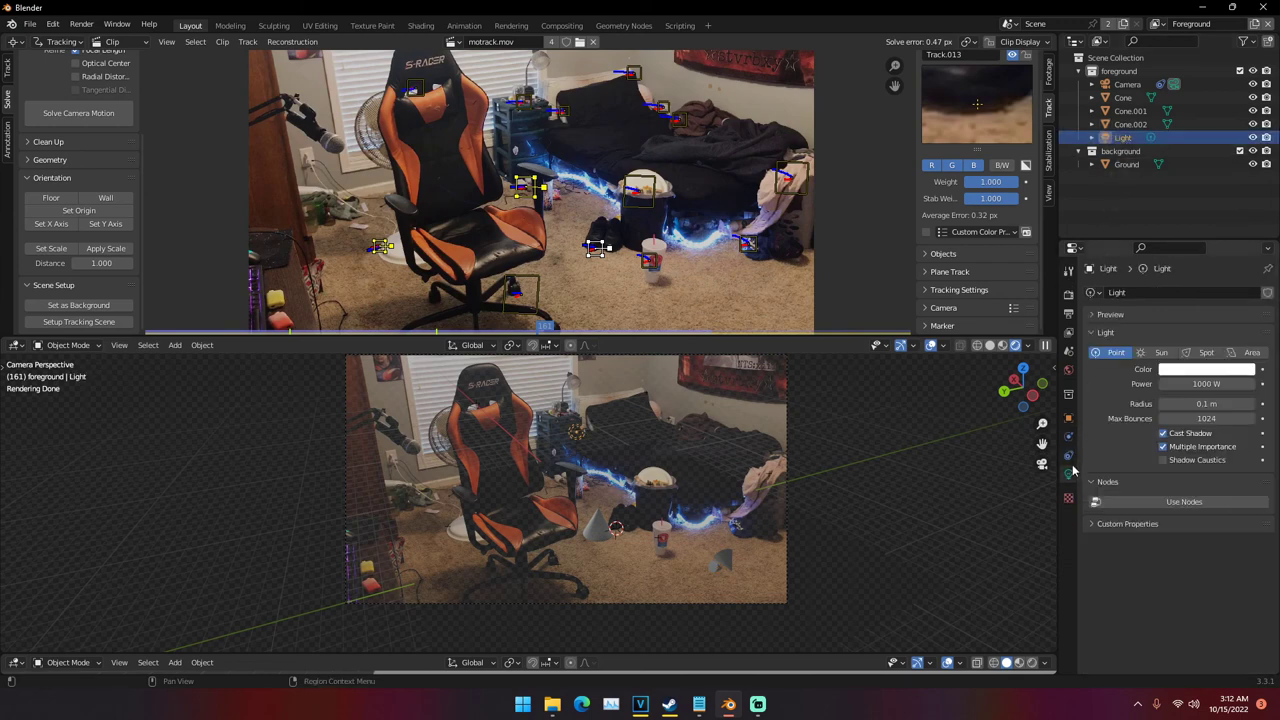
{"action": "left_click", "coordinate": [1195, 370]}
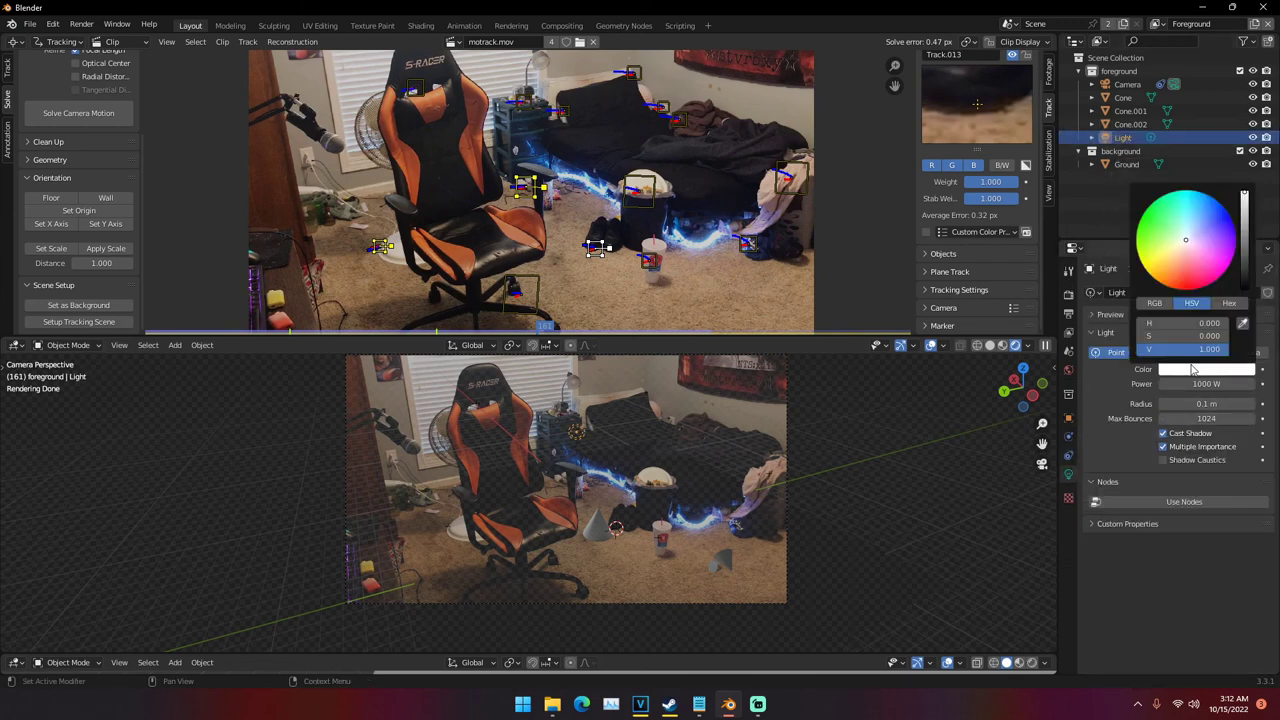
{"action": "left_click", "coordinate": [1175, 253]}
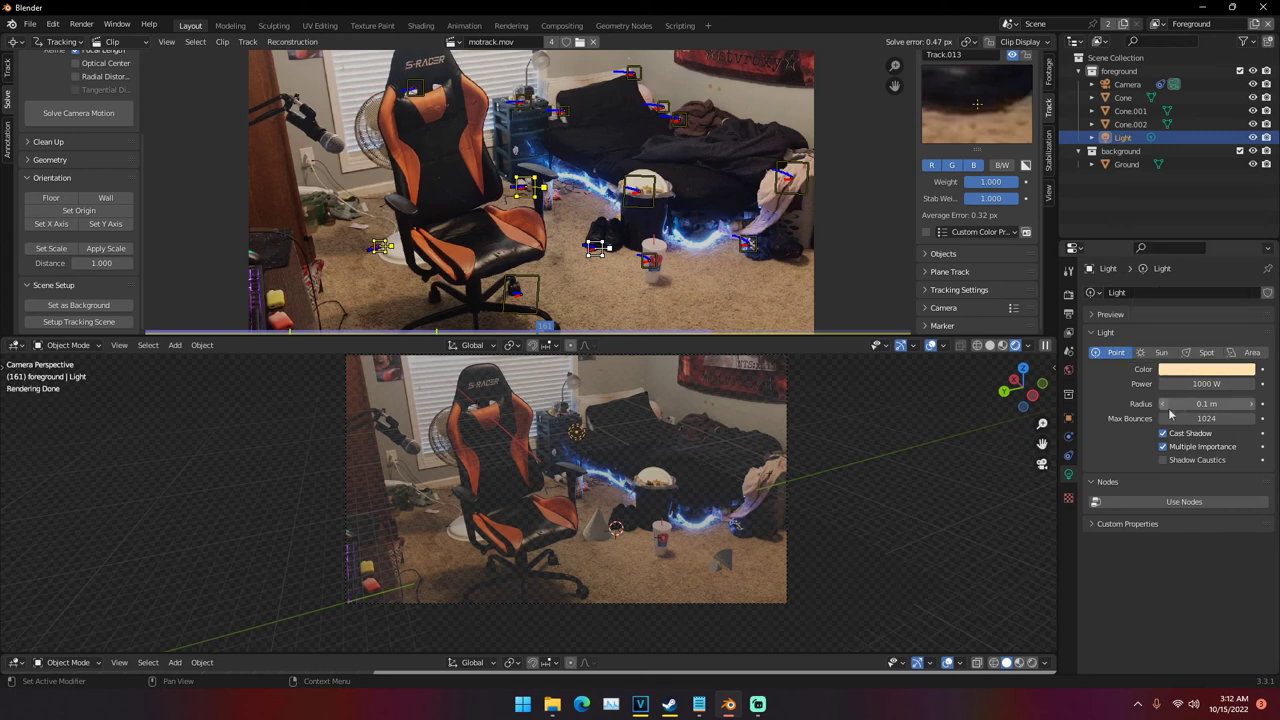
Raise the point light about 8 m and position it high above the cones
{"action": "left_click", "coordinate": [1201, 384]}
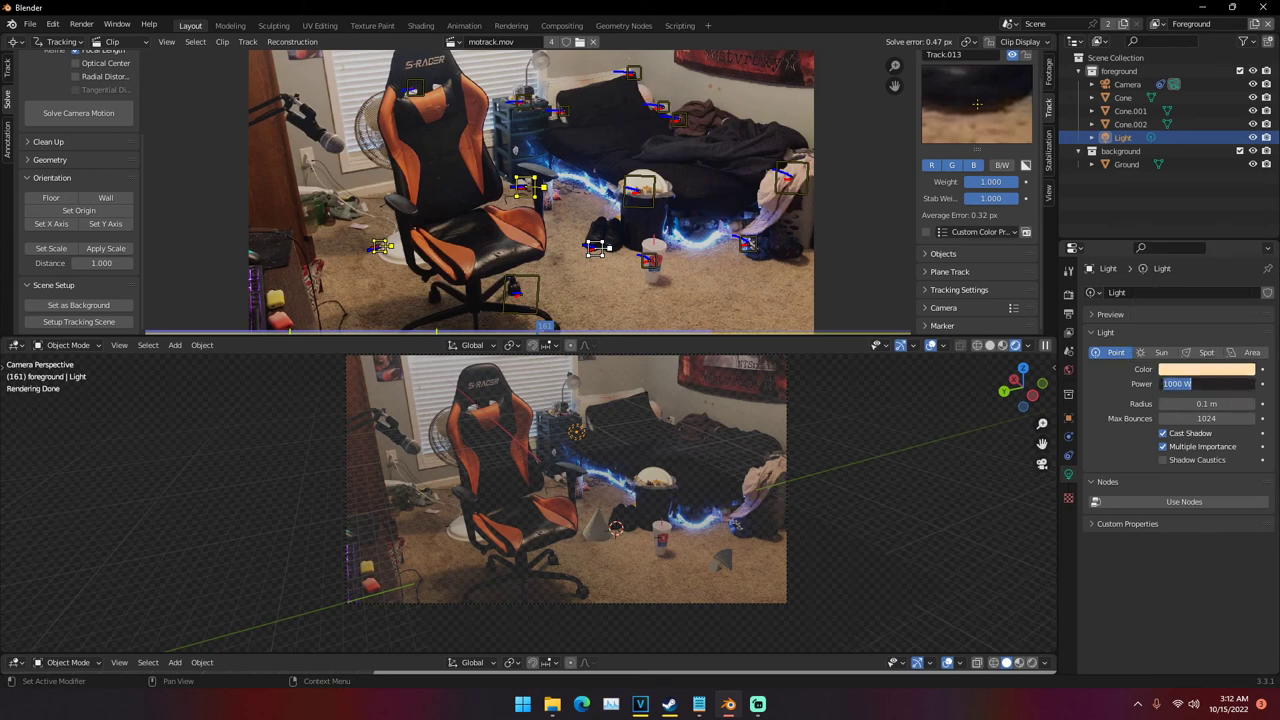
{"action": "key", "text": "Return"}
{"action": "middle_click_drag", "start_coordinate": [855, 472], "coordinate": [789, 498]}
{"action": "key", "text": "g"}
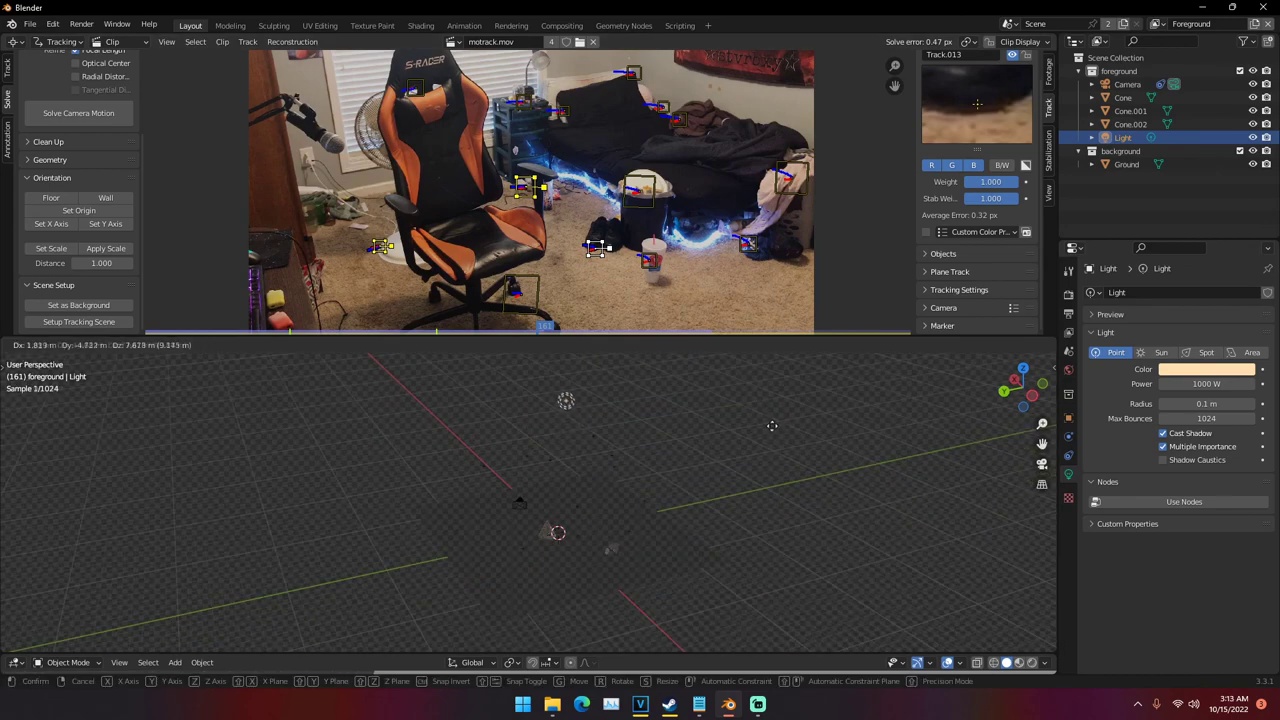
{"action": "left_click", "coordinate": [772, 425]}
{"action": "middle_click_drag", "start_coordinate": [772, 425], "coordinate": [590, 395]}
{"action": "key", "text": "g"}
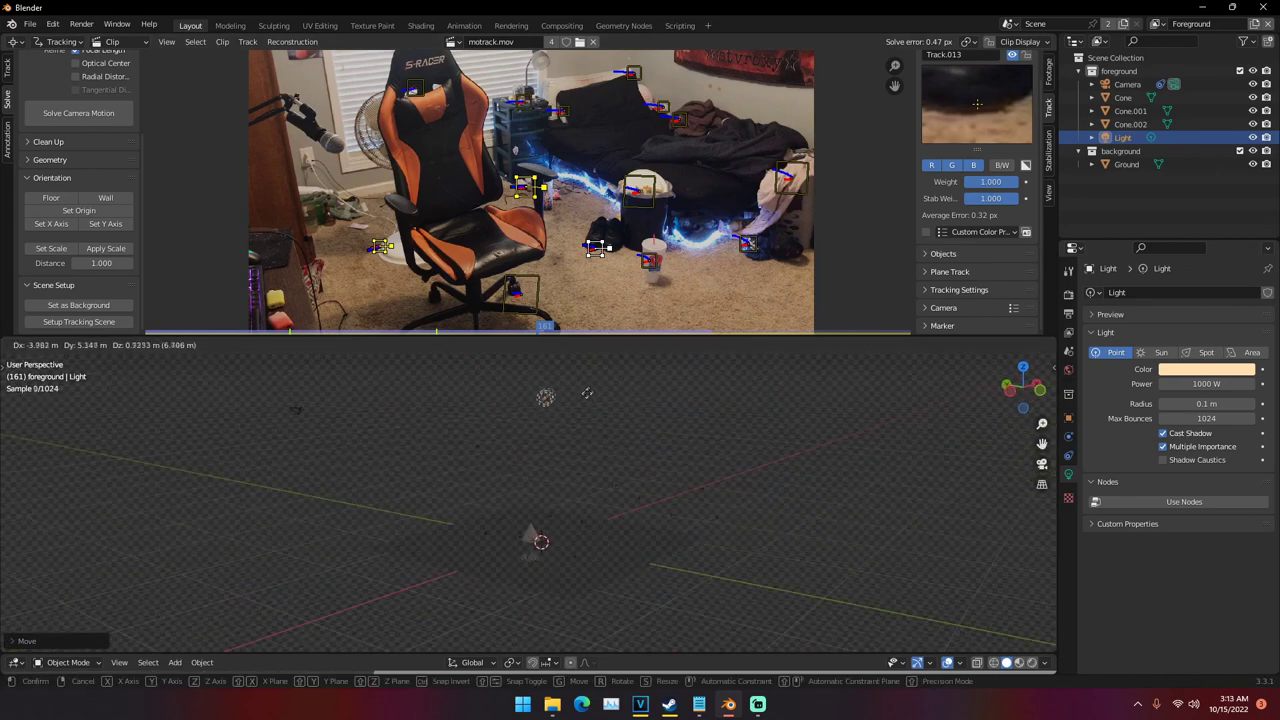
{"action": "left_click", "coordinate": [587, 393]}
Try the point light's power at 10000 W and 50000 W, judging the cones' brightness in the camera view
{"action": "left_click", "coordinate": [1203, 384]}
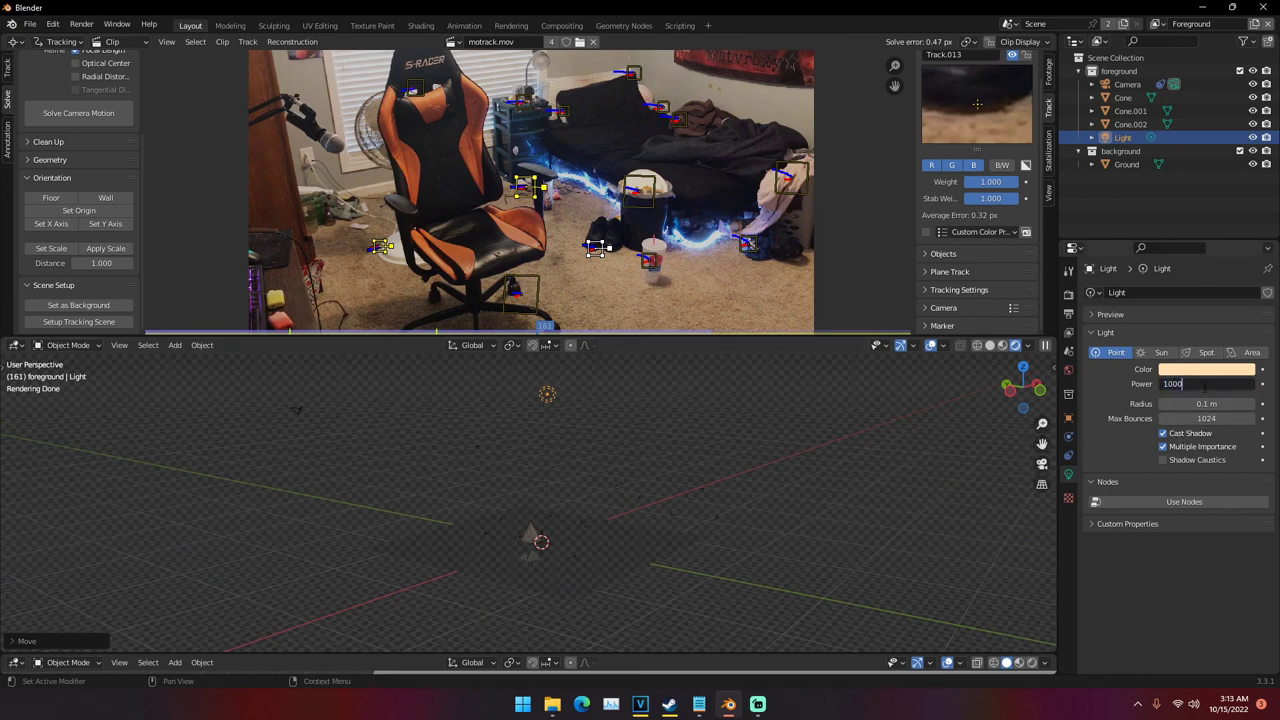
{"action": "type", "text": "10000"}
{"action": "key", "text": "Return"}
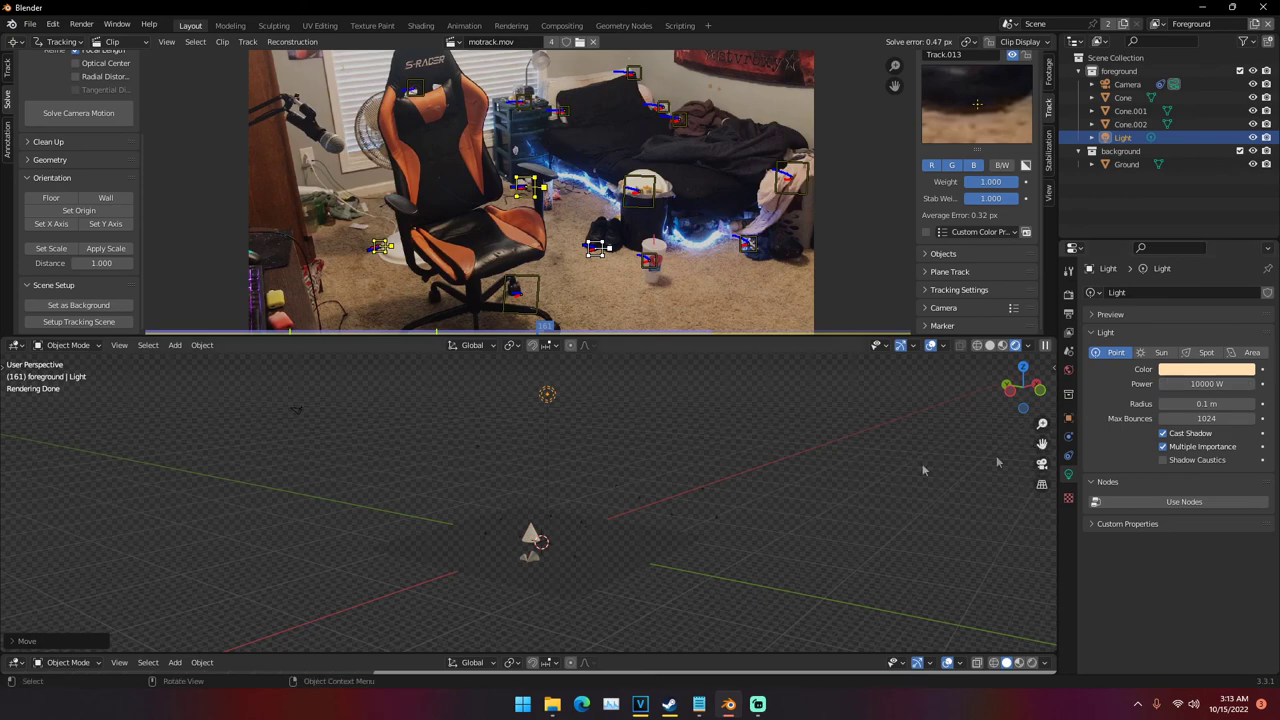
{"action": "key", "text": "KP_0"}
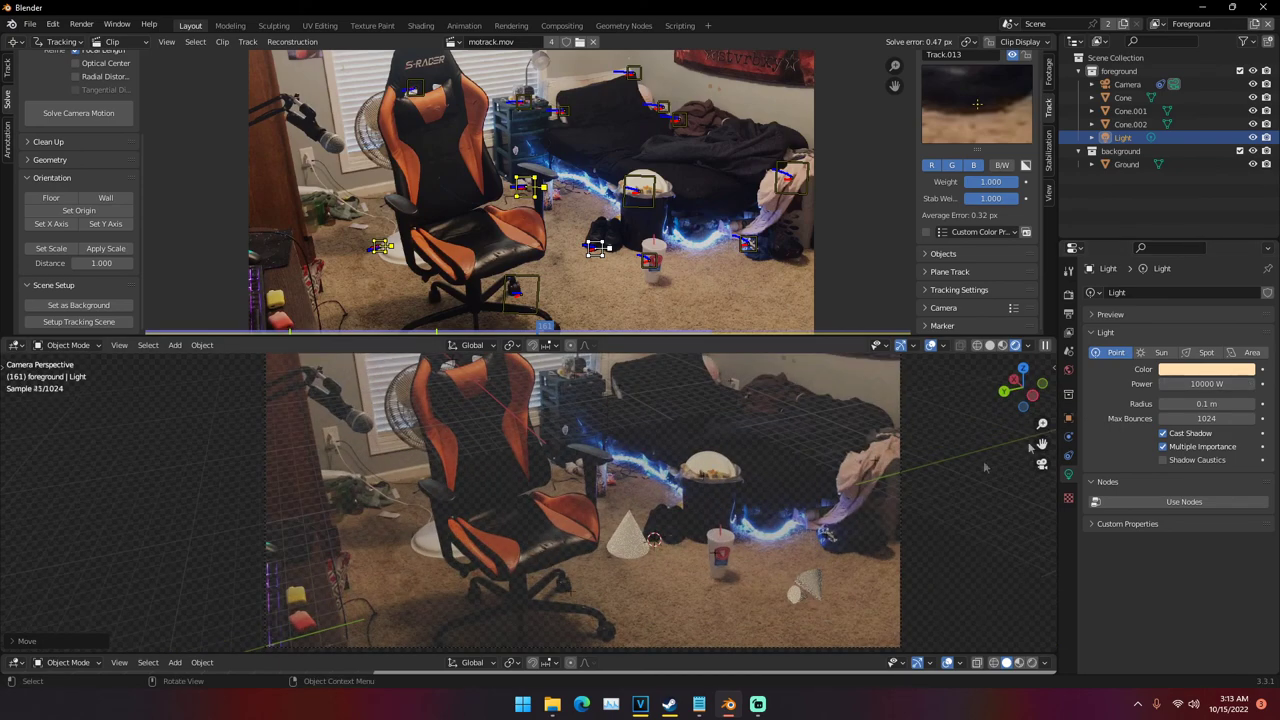
{"action": "left_click", "coordinate": [1185, 380]}
{"action": "type", "text": "50000"}
{"action": "key", "text": "Return"}
Set the point light's power to 5000 W
{"action": "left_click", "coordinate": [1186, 383]}
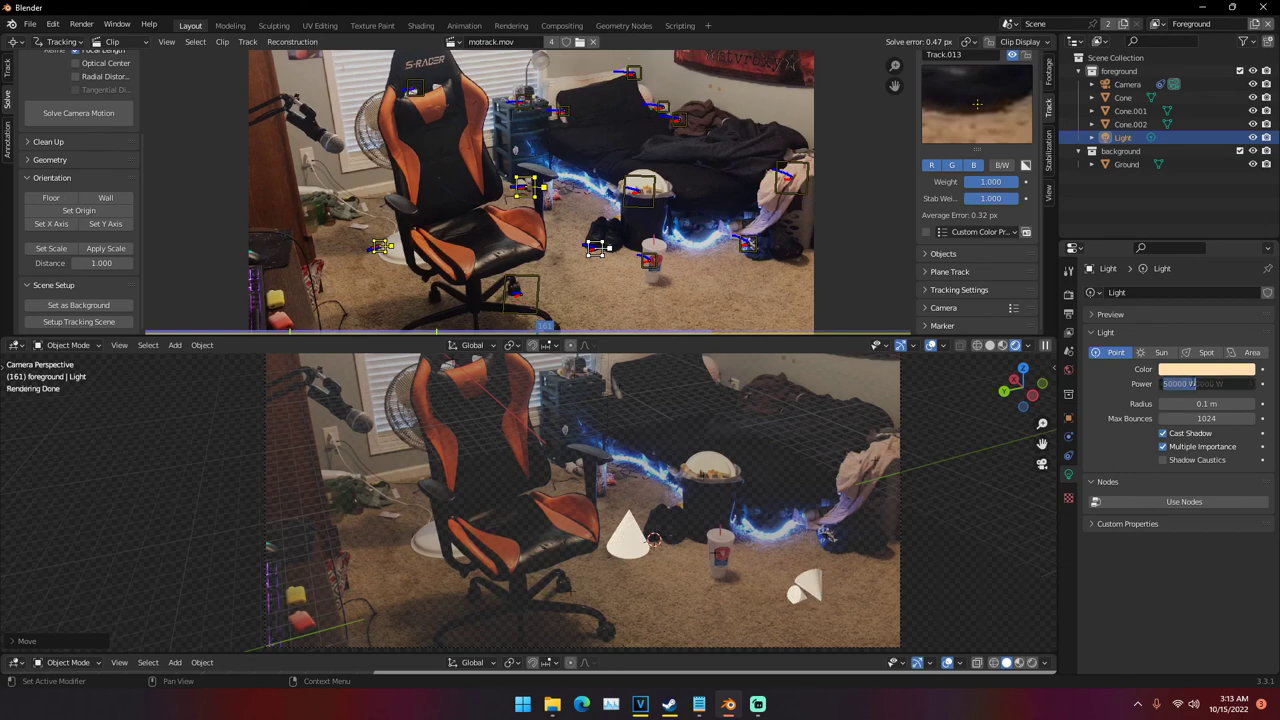
{"action": "type", "text": "5000"}
{"action": "key", "text": "Return"}
{"action": "scroll", "coordinate": [706, 563], "scroll_direction": "down", "scroll_amount": 3}
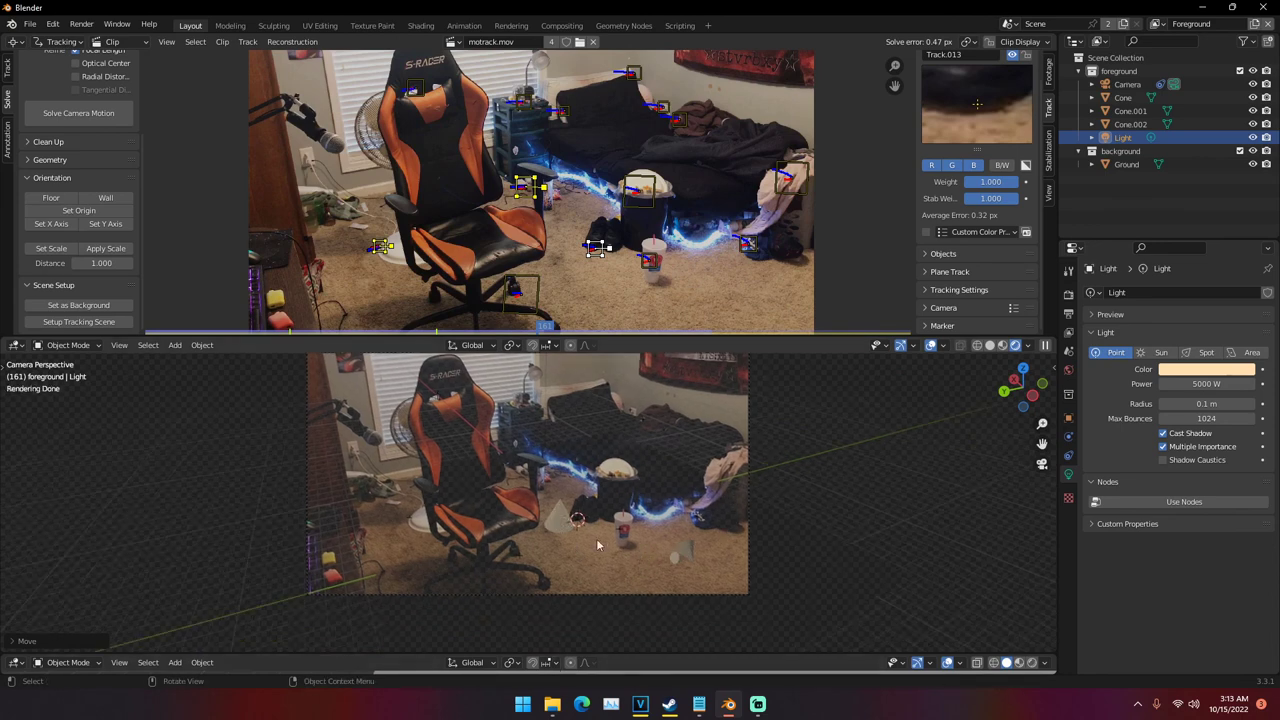
Play the animation in the camera view to check how the relit cones match the footage
{"action": "scroll", "coordinate": [631, 555], "scroll_direction": "up", "scroll_amount": 1}
{"action": "key", "text": "space"}
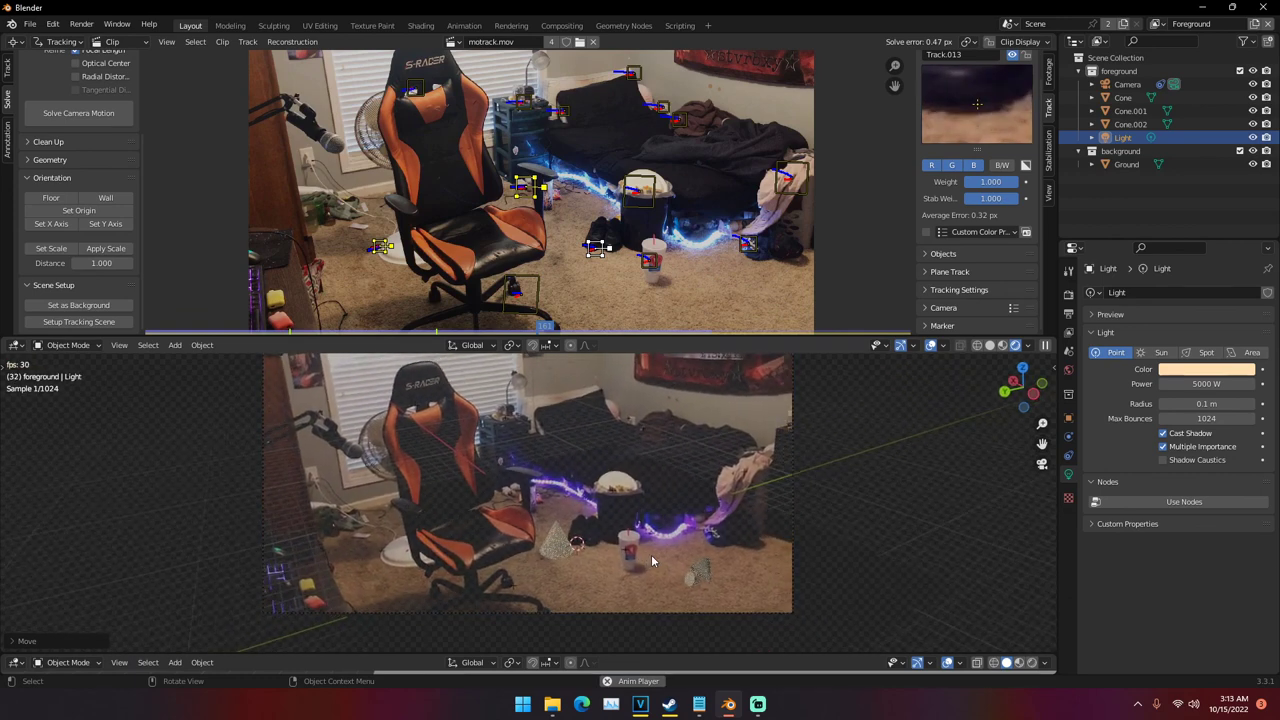
{"action": "key", "text": "space"}
{"action": "scroll", "coordinate": [650, 556], "scroll_direction": "down", "scroll_amount": 3}
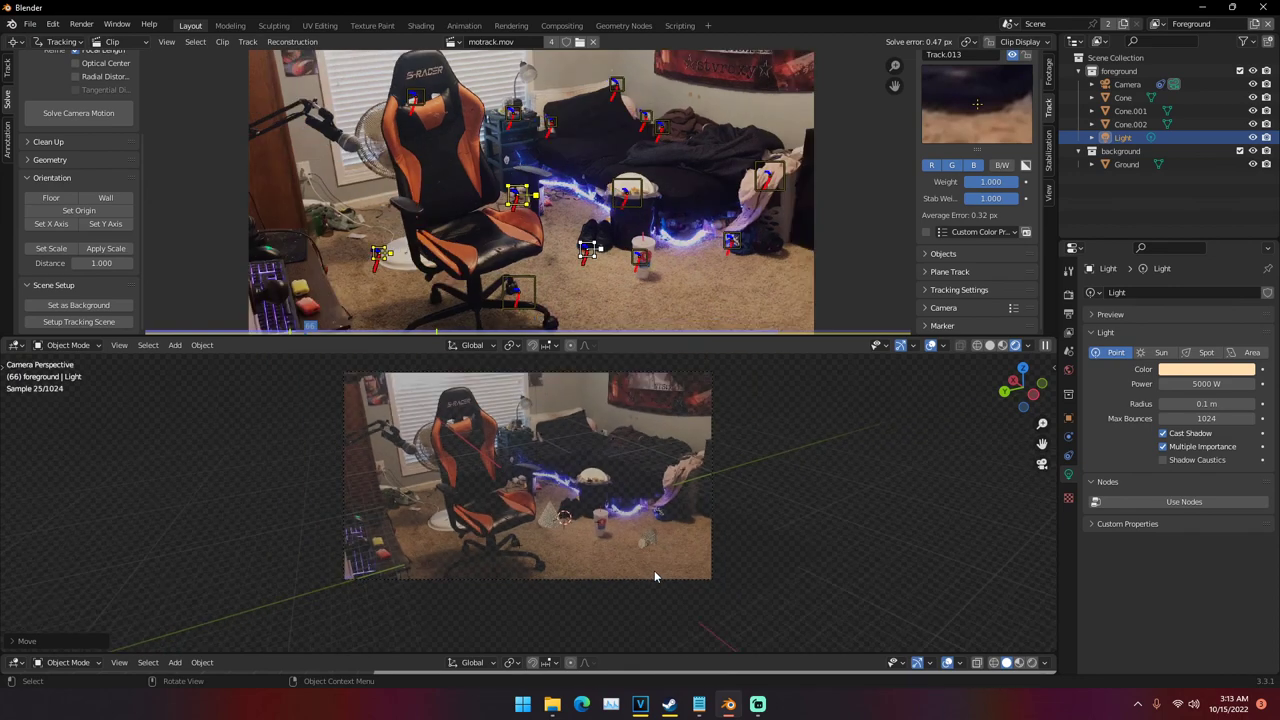
{"action": "scroll", "coordinate": [625, 567], "scroll_direction": "up", "scroll_amount": 2}
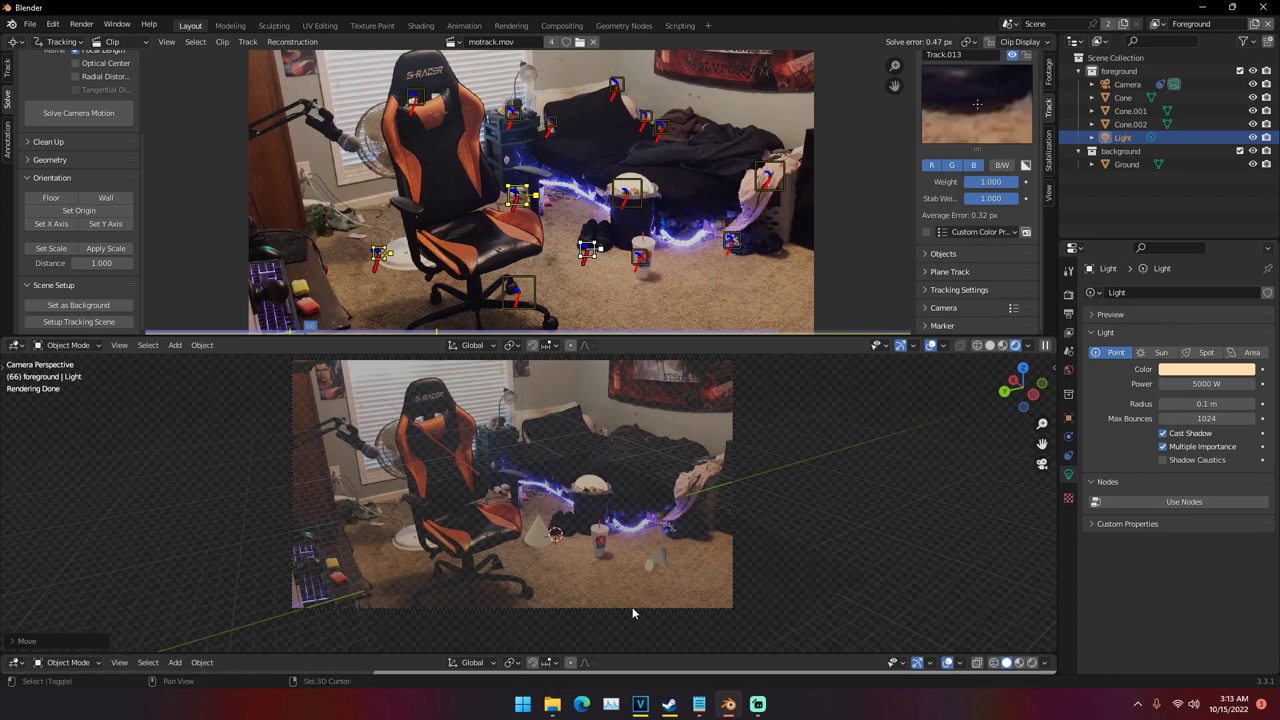
Inspect the cones on the carpet up close, from outside the camera and in the full camera view
{"action": "scroll", "coordinate": [632, 607], "scroll_direction": "up", "scroll_amount": 4}
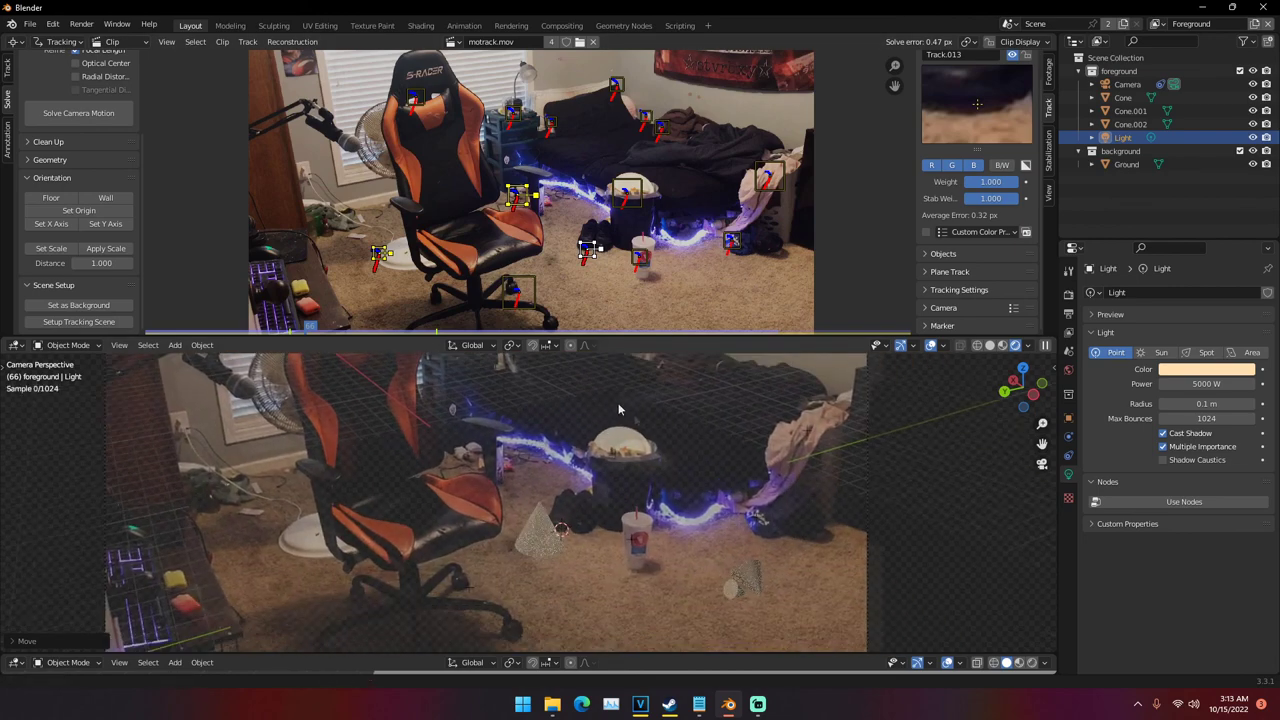
{"action": "middle_click_drag", "start_coordinate": [618, 409], "coordinate": [686, 574]}
{"action": "key", "text": "KP_0"}
{"action": "scroll", "coordinate": [624, 506], "scroll_direction": "down", "scroll_amount": 3}
{"action": "key", "text": "KP_0"}
{"action": "scroll", "coordinate": [665, 559], "scroll_direction": "down", "scroll_amount": 3}
{"action": "scroll", "coordinate": [711, 570], "scroll_direction": "up", "scroll_amount": 3}
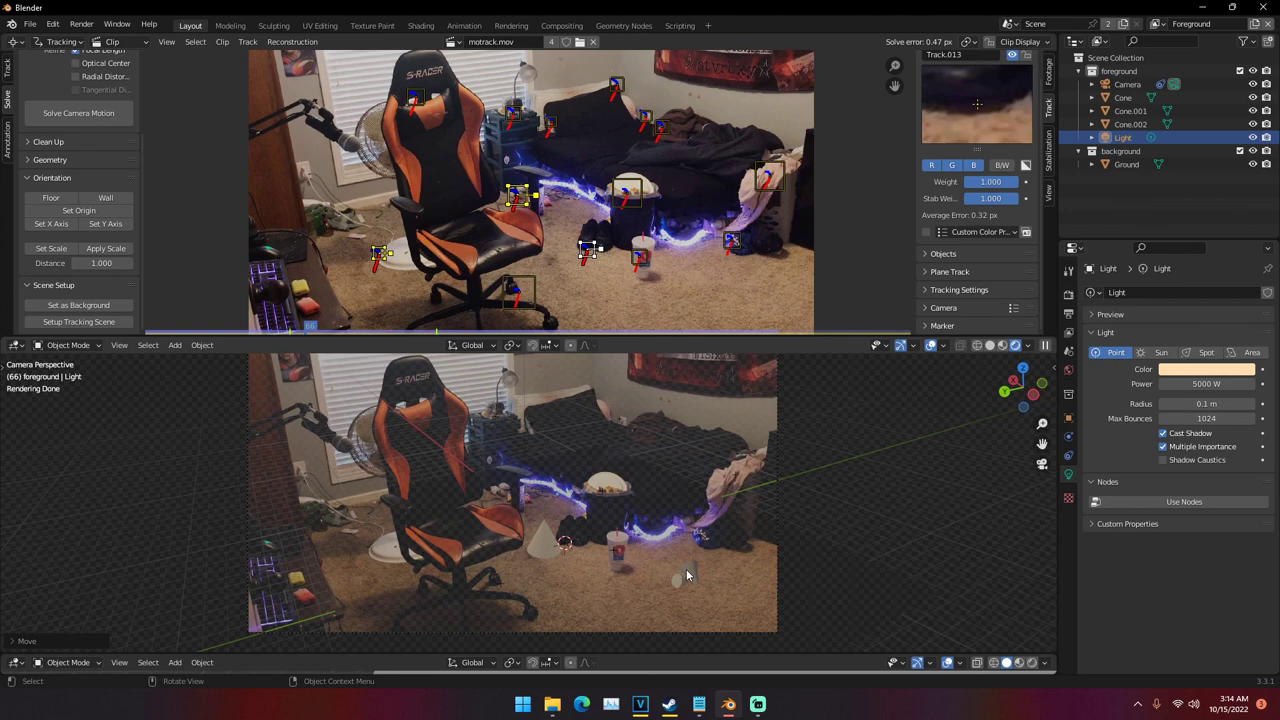
{"action": "scroll", "coordinate": [682, 568], "scroll_direction": "up", "scroll_amount": 5}
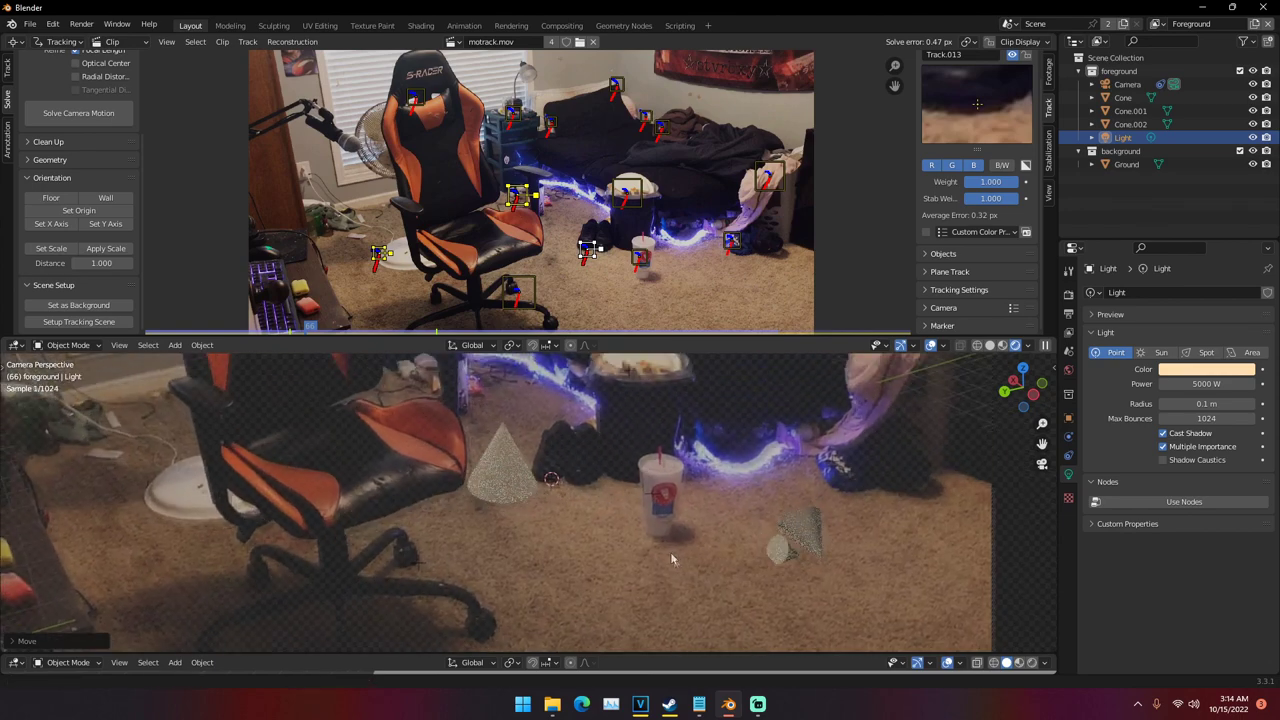
{"action": "scroll", "coordinate": [645, 536], "scroll_direction": "down", "scroll_amount": 5}
{"action": "middle_click_drag", "start_coordinate": [671, 556], "coordinate": [566, 537], "text": "shift"}
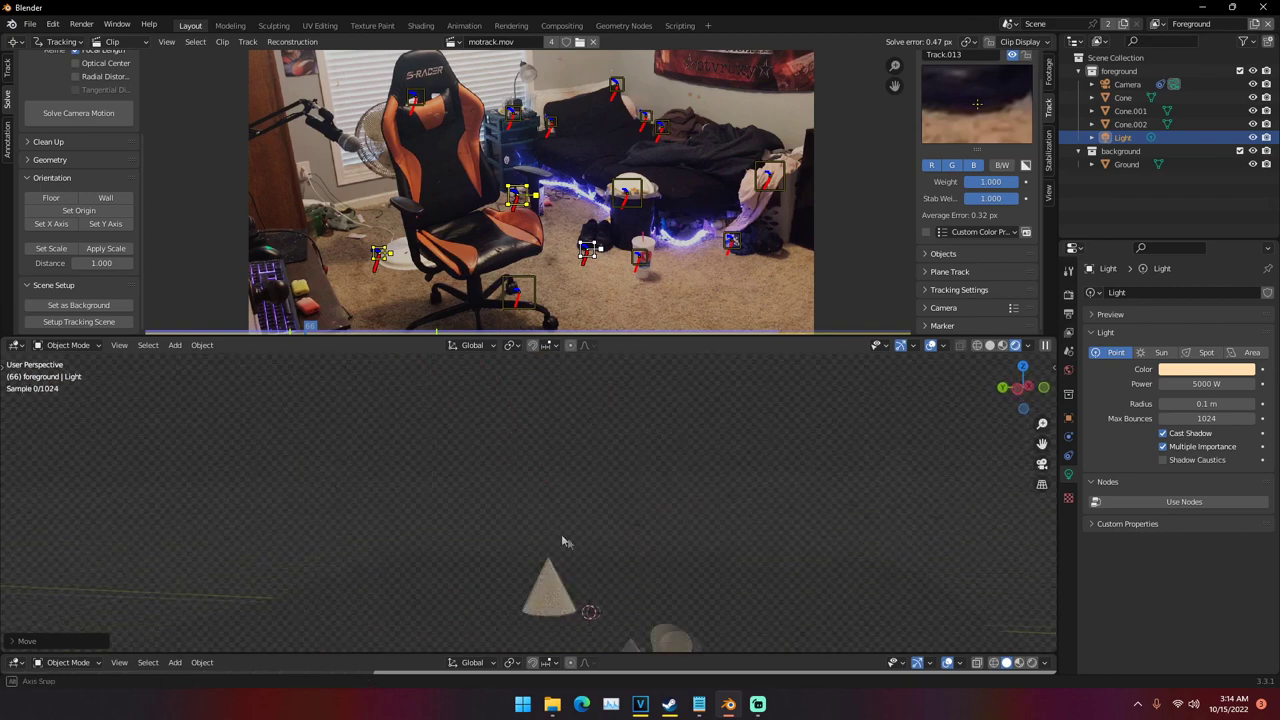
{"action": "key", "text": "KP_0"}
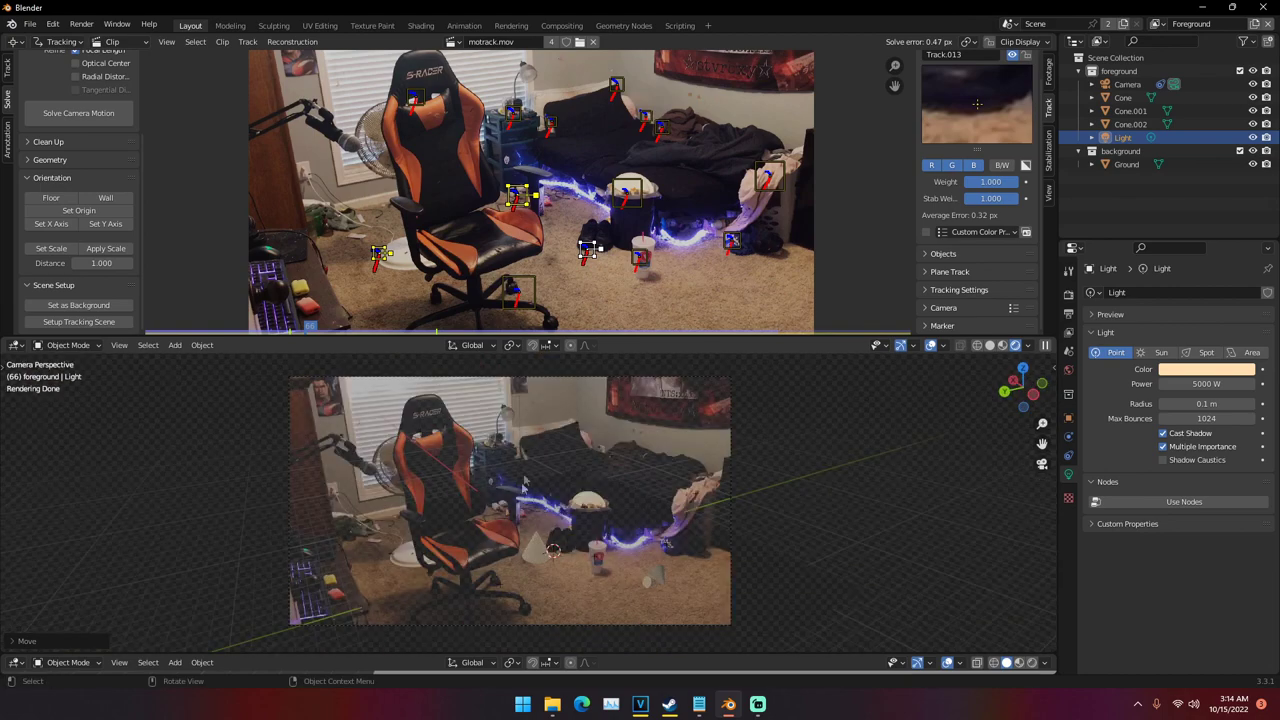
{"action": "left_click", "coordinate": [931, 346]}
{"action": "left_click", "coordinate": [931, 346]}
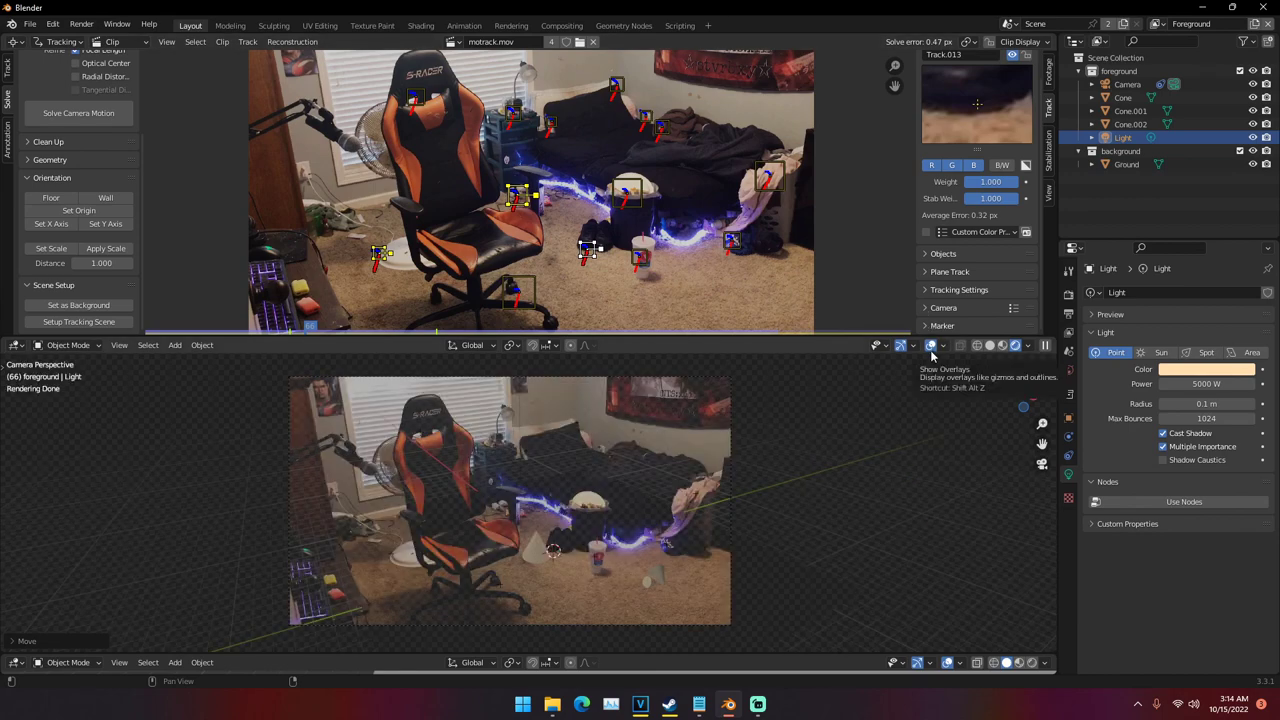